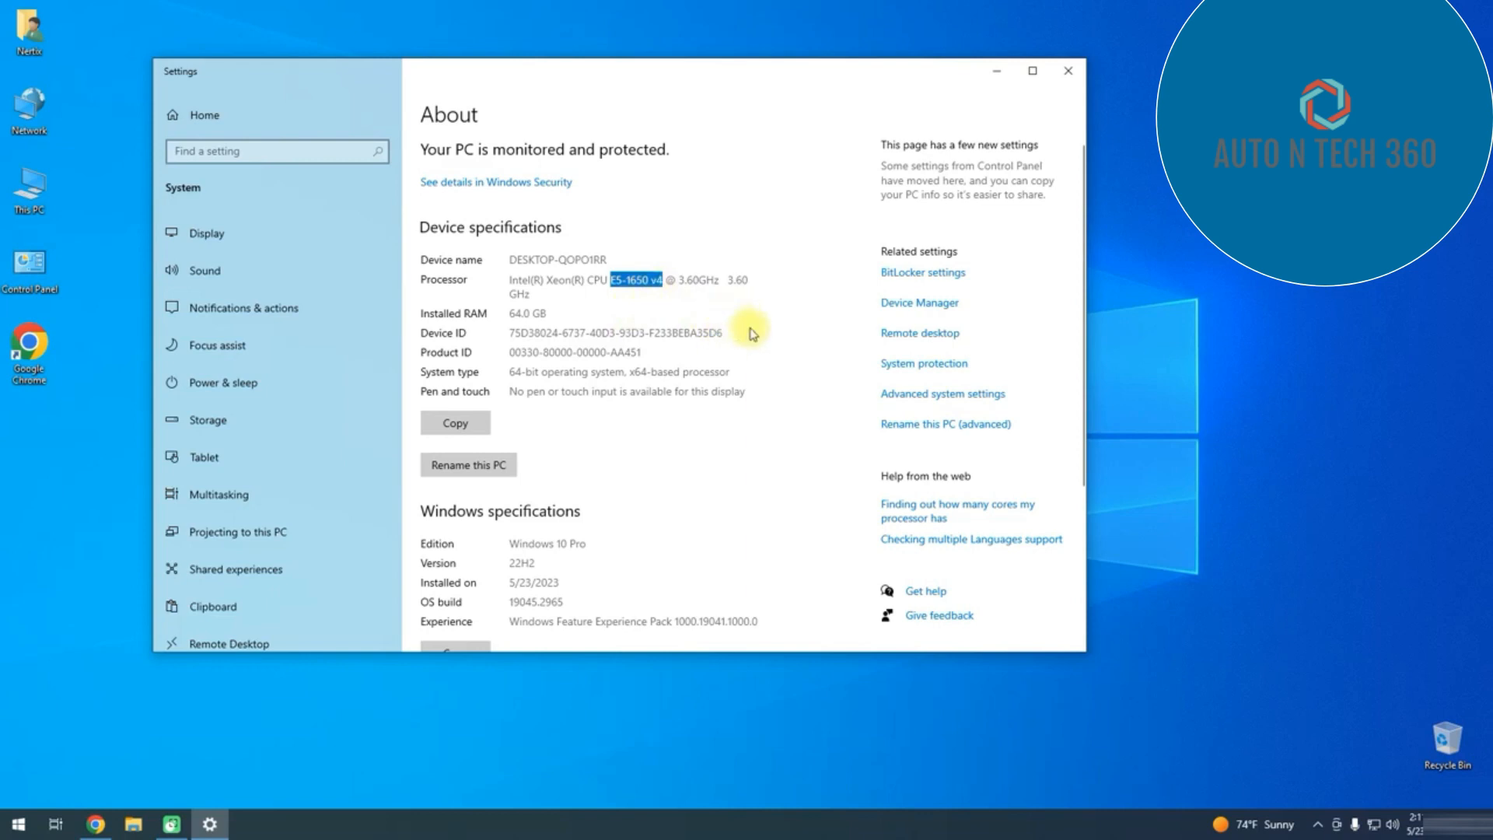
- Review the installed RAM, Windows edition, version and installation date on the About page, and close Settings
{"action": "left_click_drag", "start_coordinate": [511, 313], "coordinate": [570, 304]}
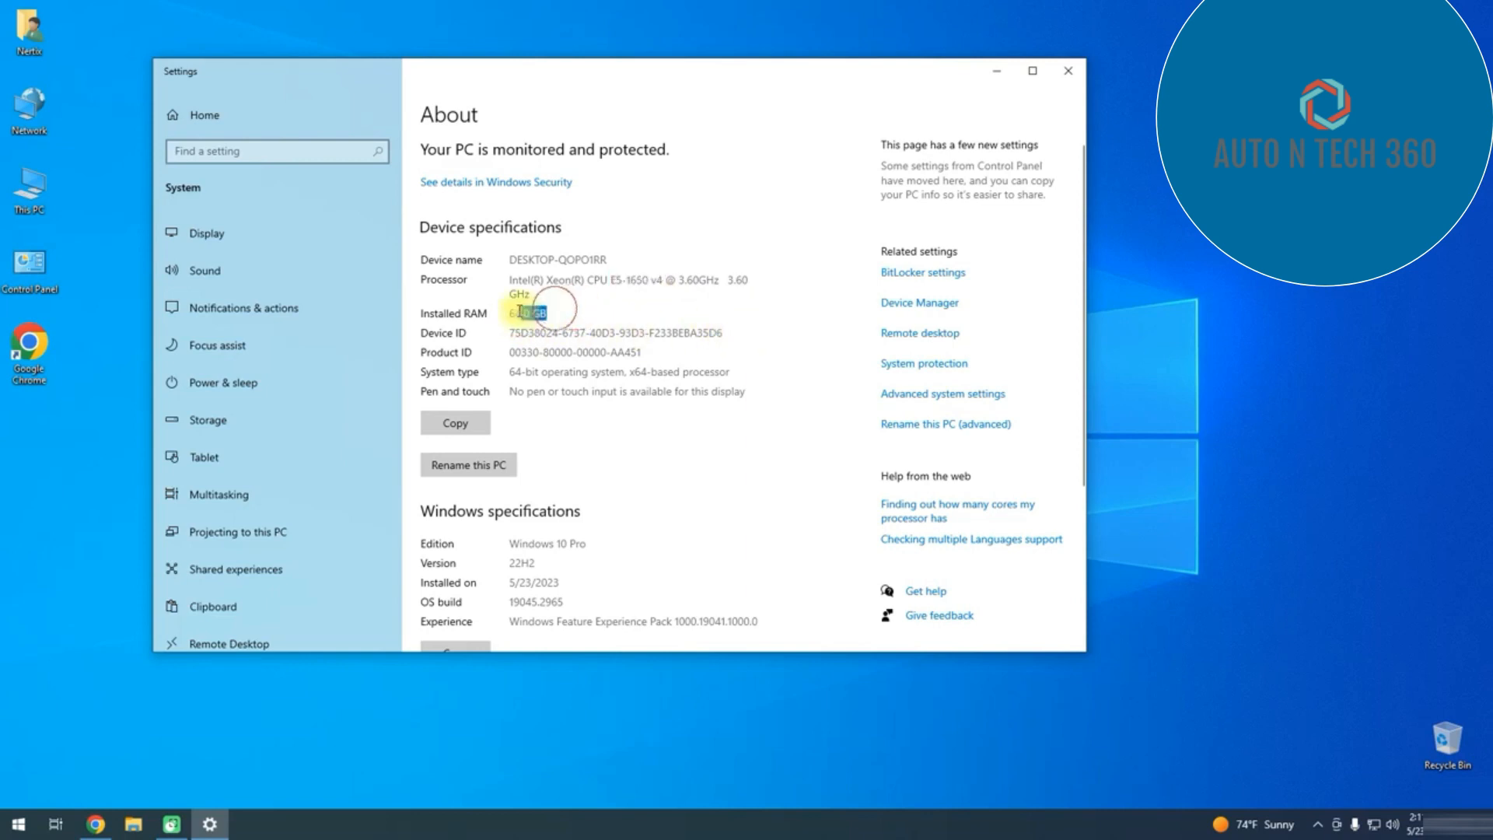
{"action": "scroll", "coordinate": [707, 490], "scroll_direction": "down", "scroll_amount": 3}
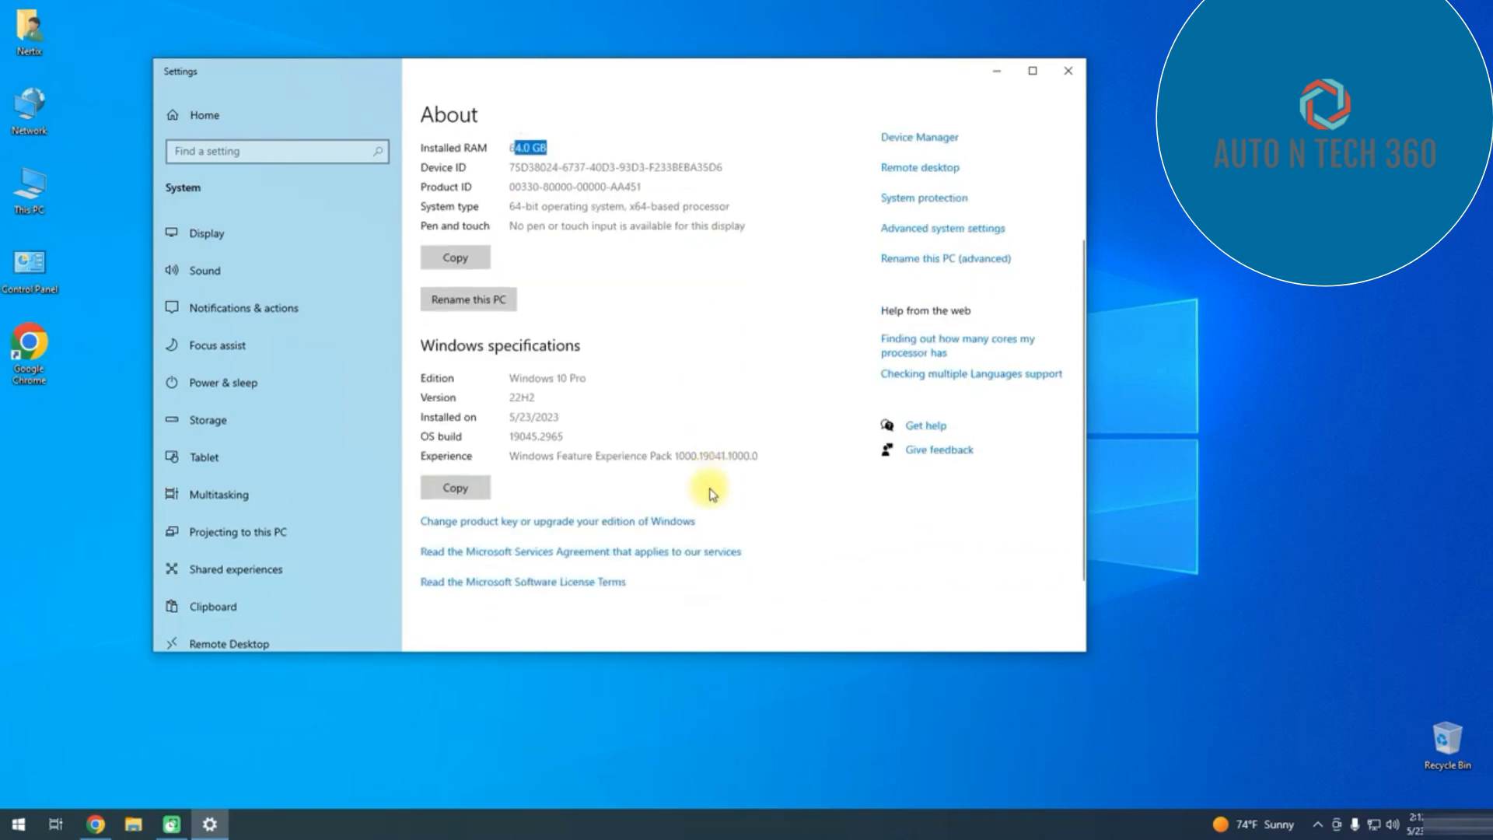
{"action": "left_click_drag", "start_coordinate": [510, 276], "coordinate": [608, 279]}
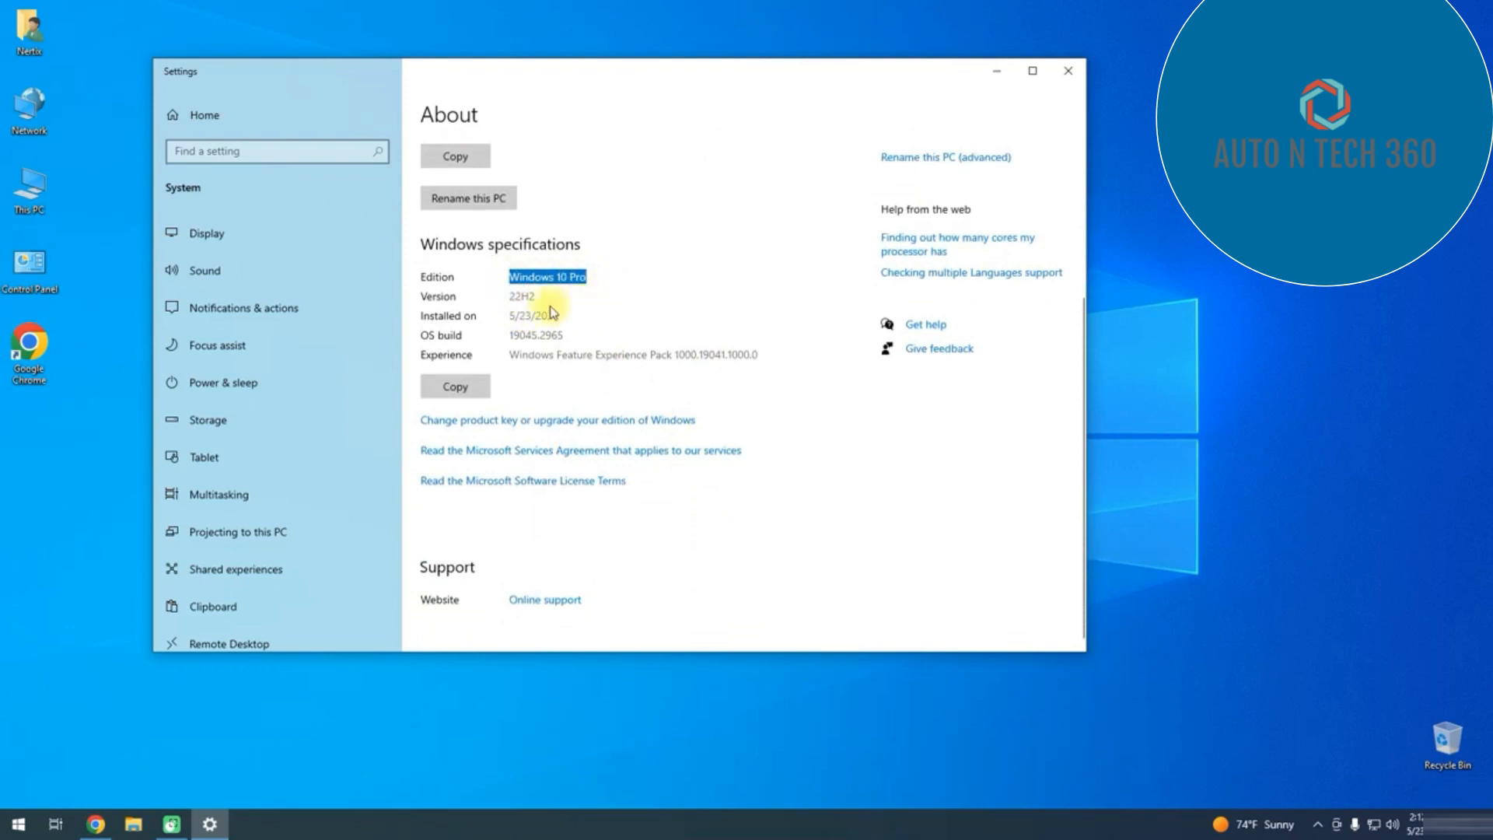
{"action": "double_click", "coordinate": [517, 297]}
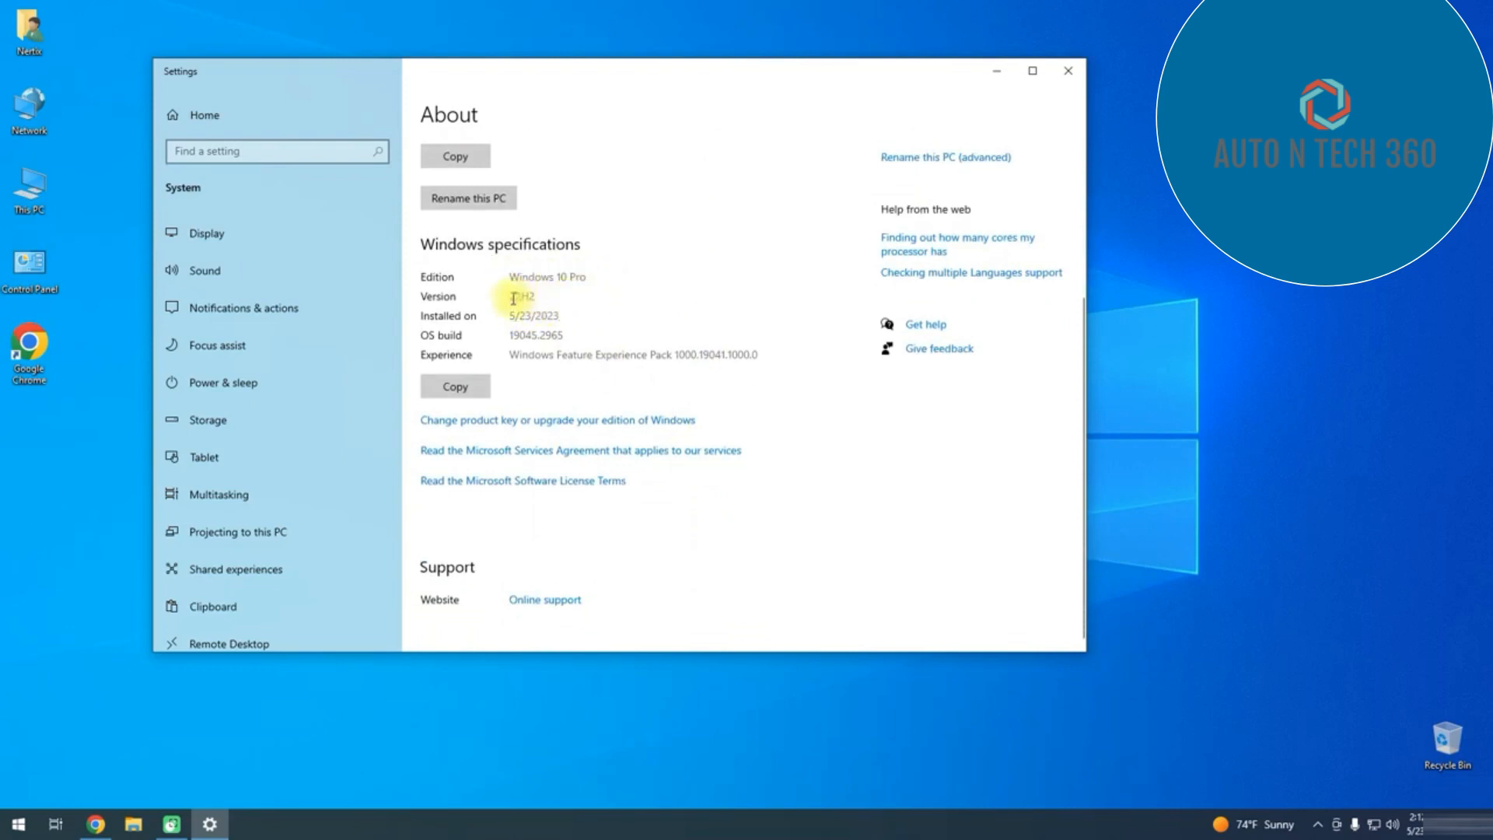
{"action": "left_click", "coordinate": [589, 309]}
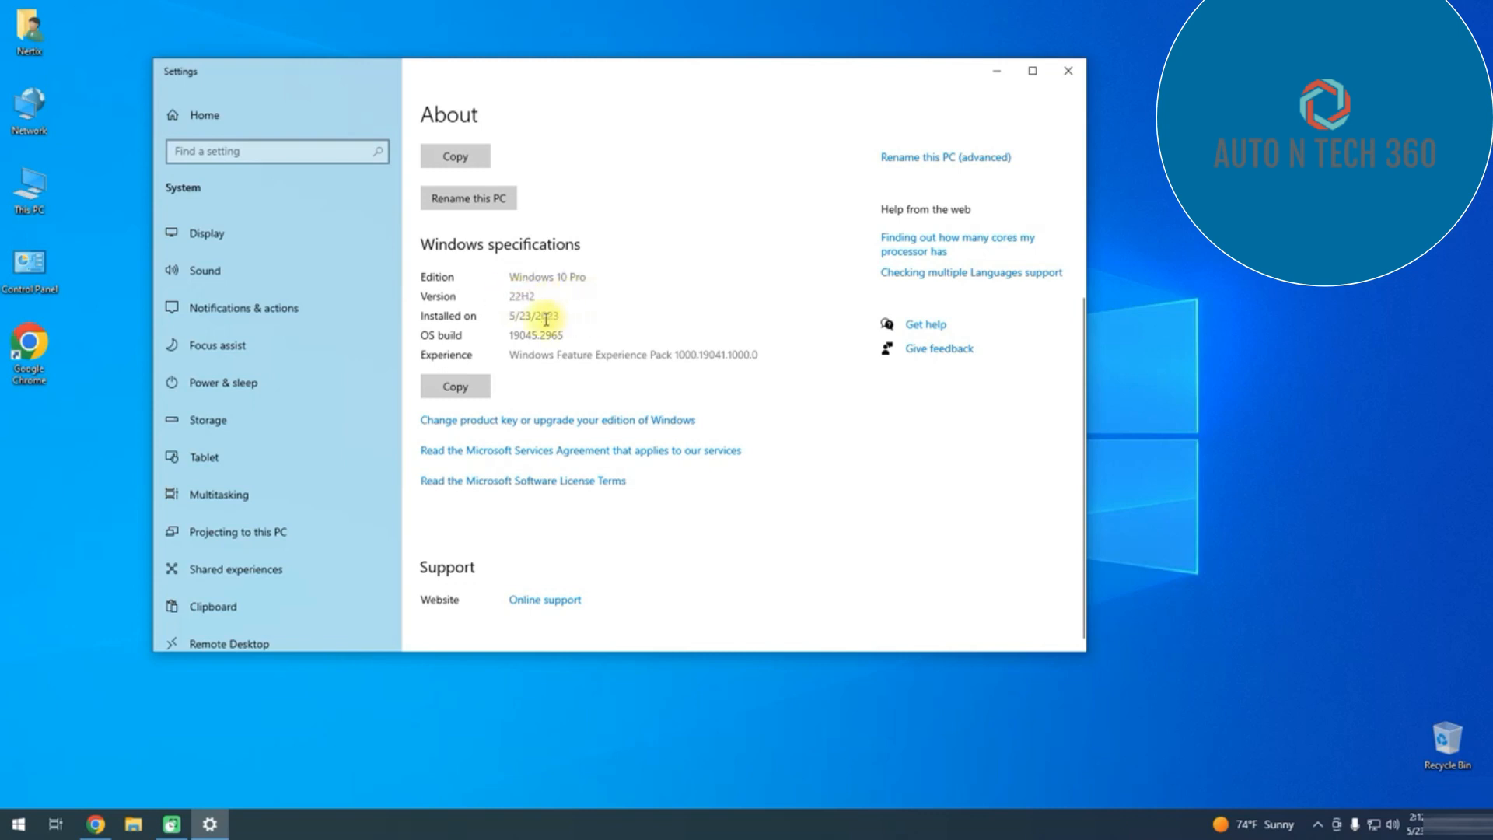
{"action": "left_click_drag", "start_coordinate": [518, 317], "coordinate": [567, 314]}
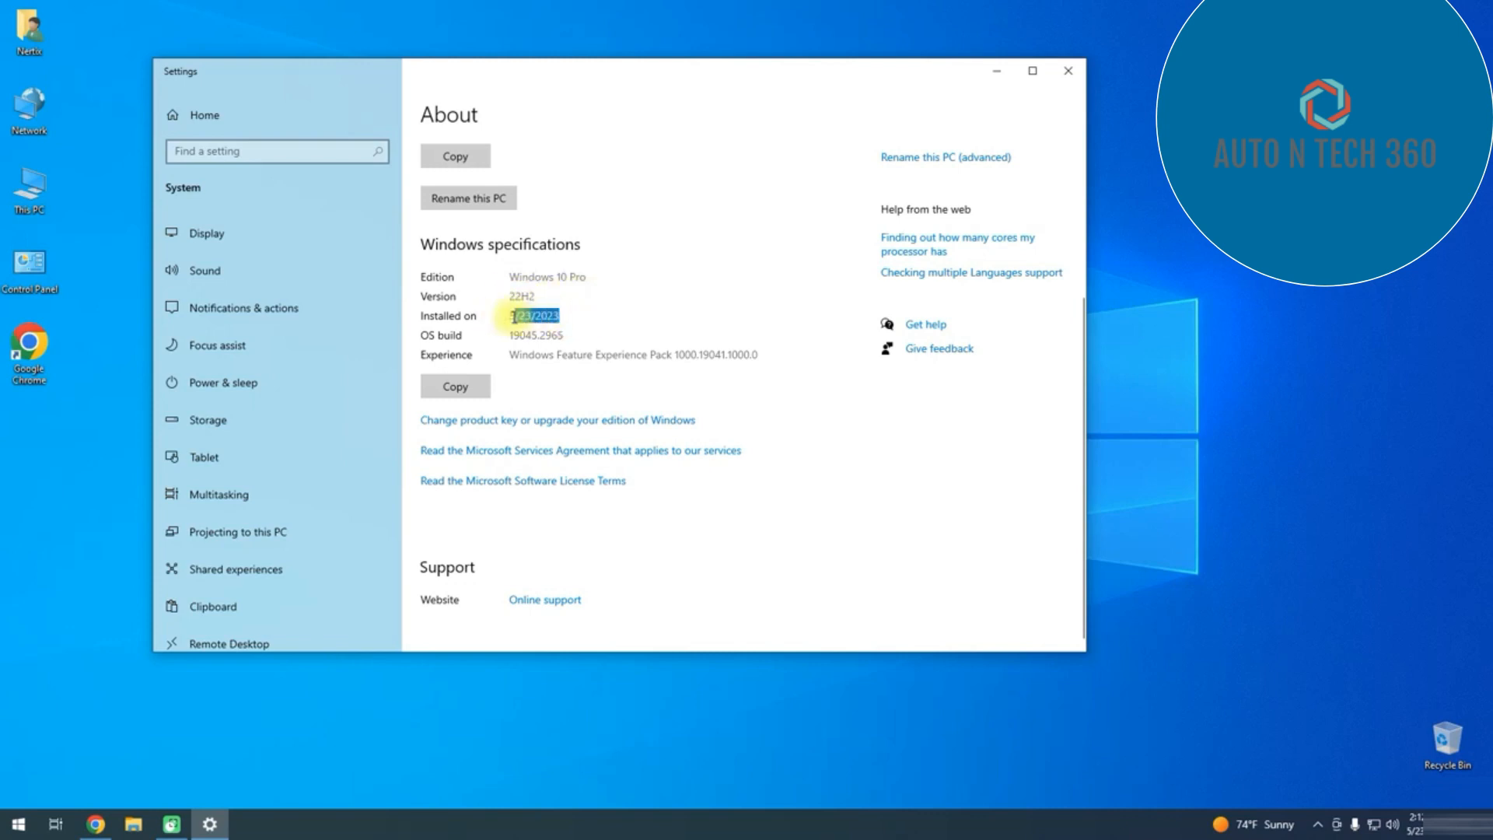
{"action": "left_click", "coordinate": [618, 317]}
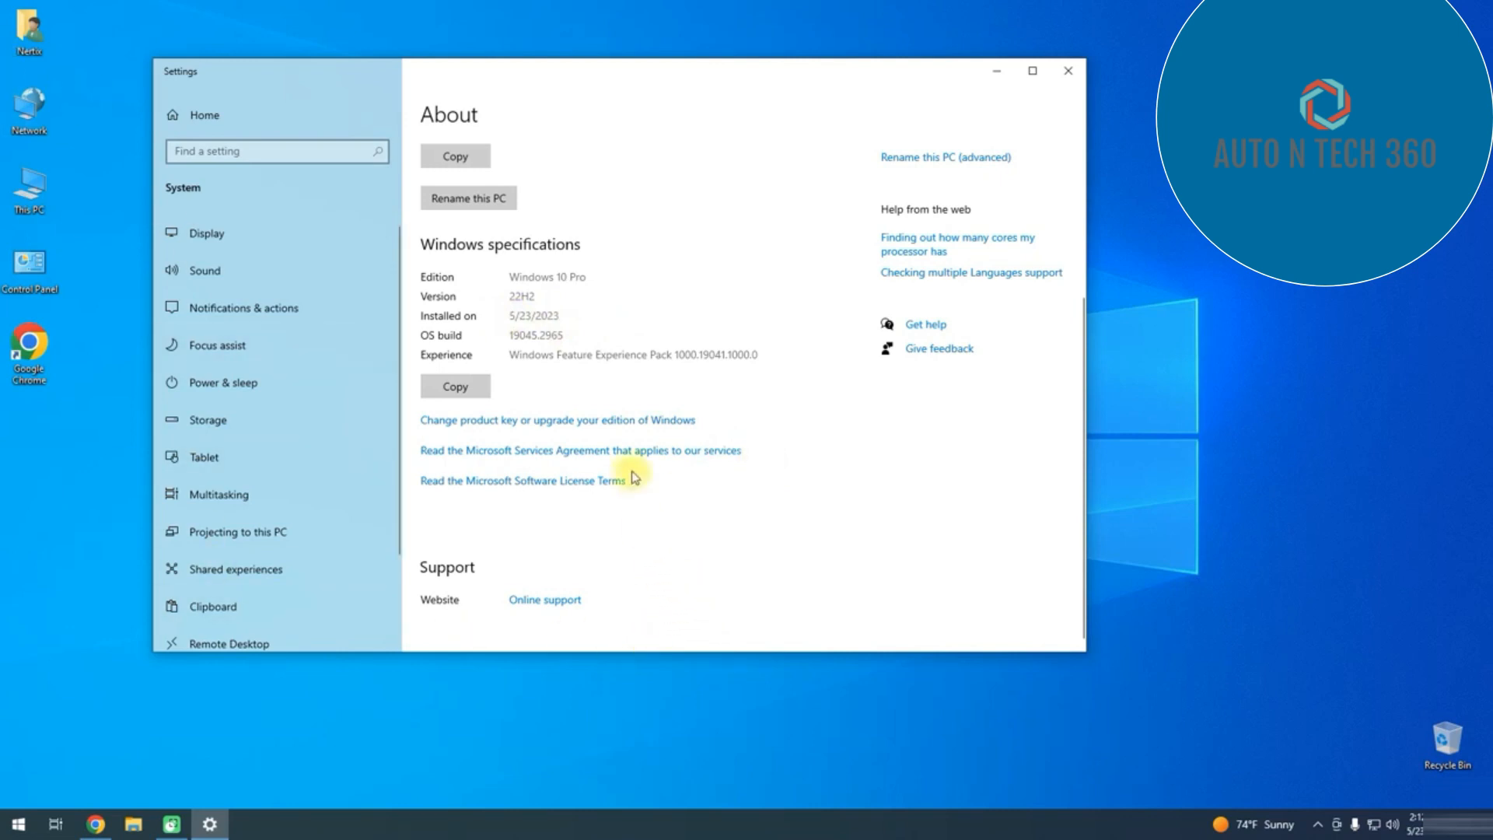
{"action": "scroll", "coordinate": [653, 488], "scroll_direction": "up", "scroll_amount": 3}
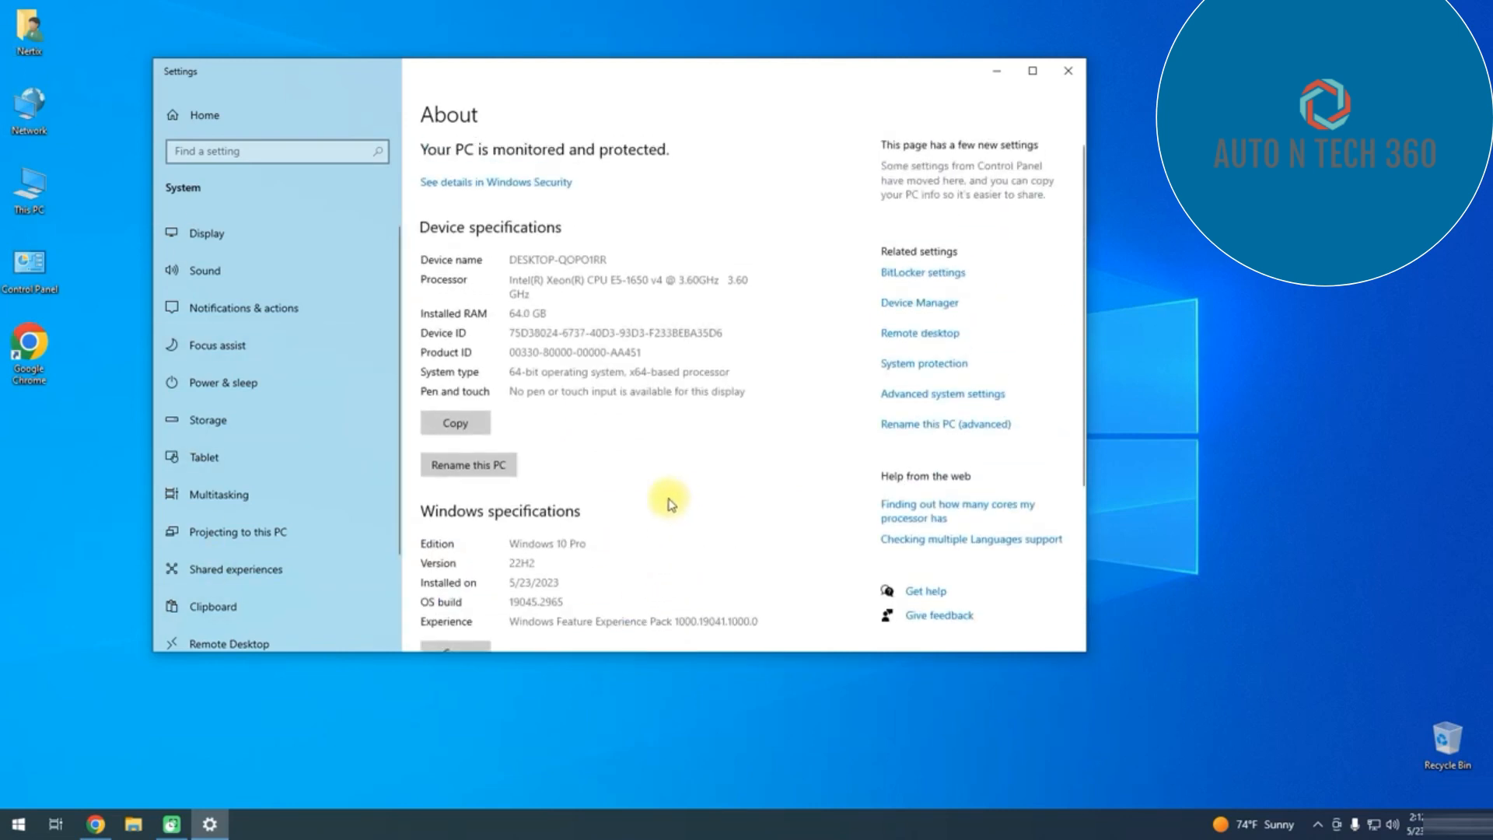
{"action": "scroll", "coordinate": [676, 515], "scroll_direction": "down", "scroll_amount": 3}
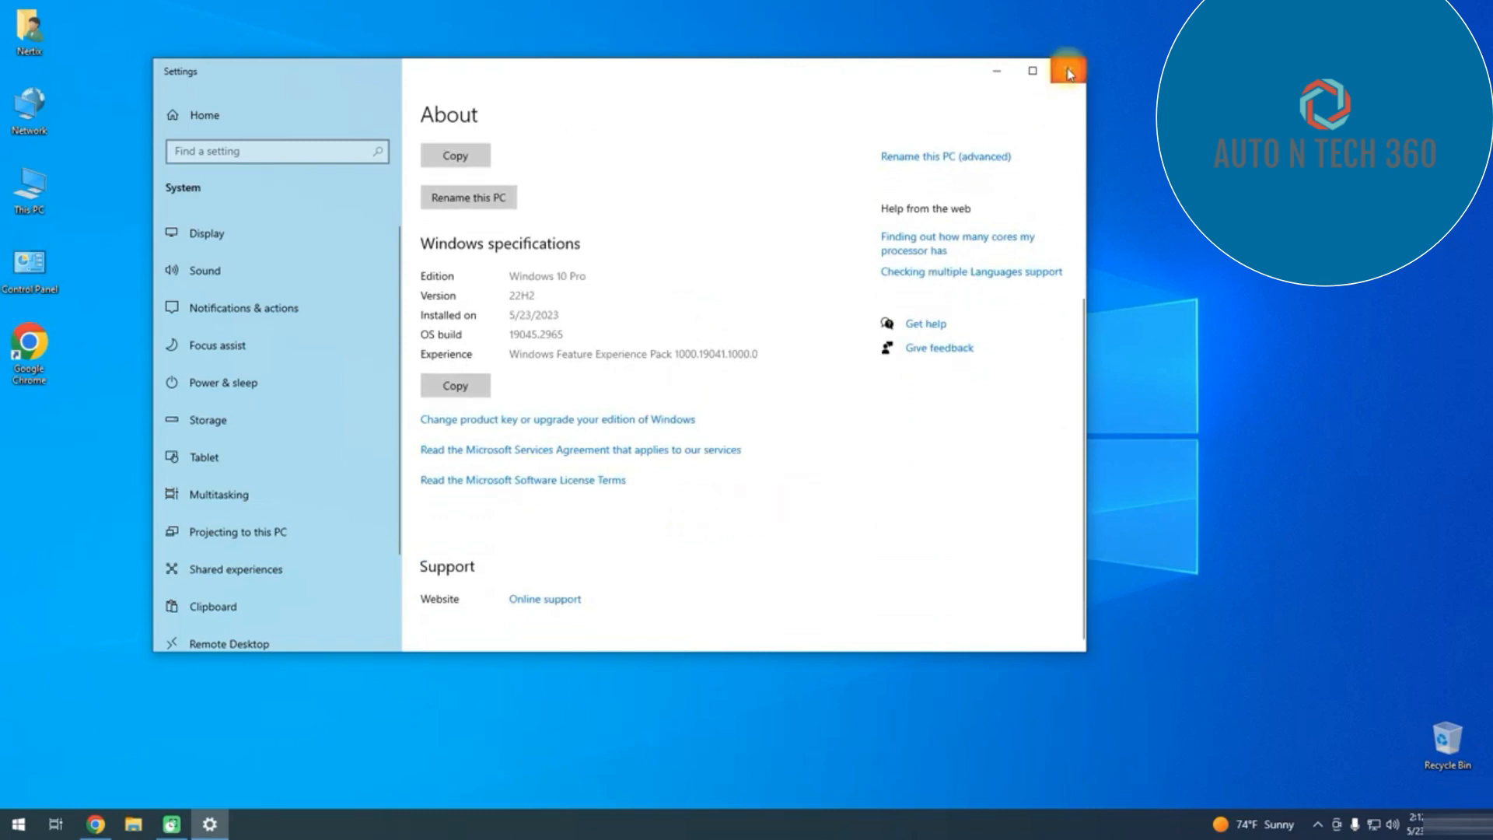
{"action": "left_click", "coordinate": [18, 823]}
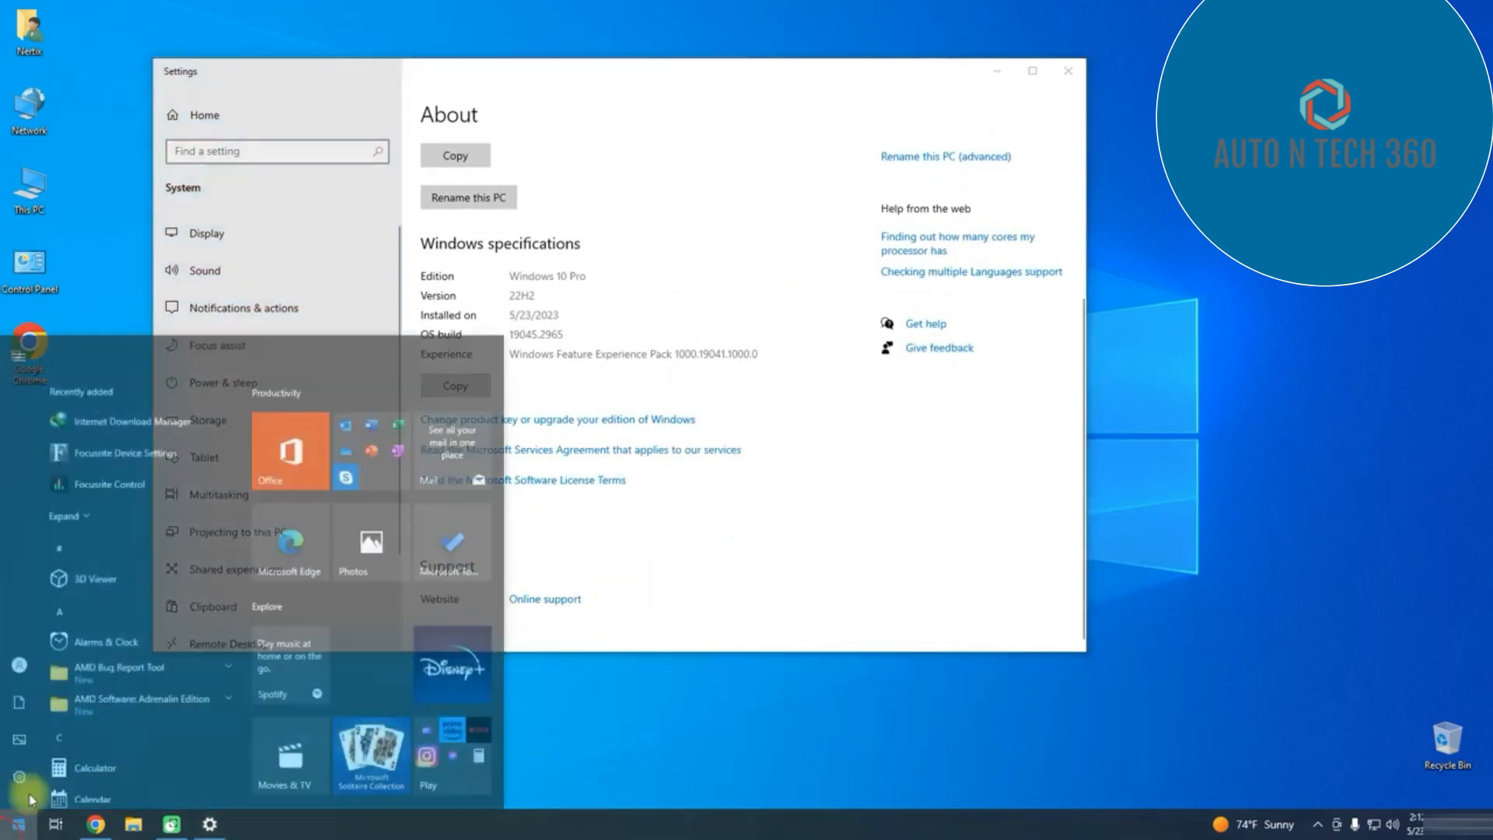
{"action": "left_click", "coordinate": [914, 69]}
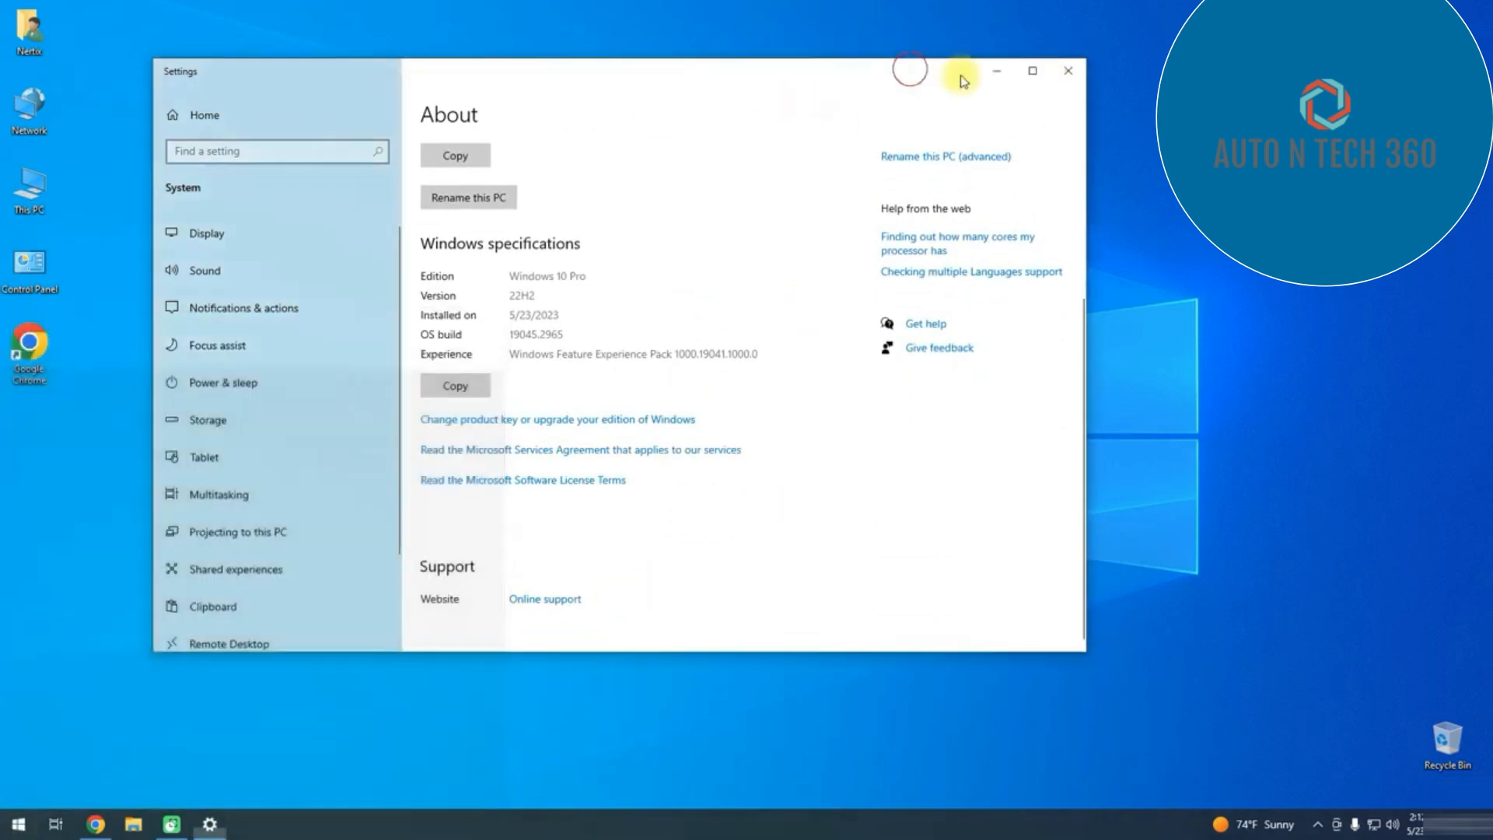
{"action": "left_click", "coordinate": [1070, 76]}
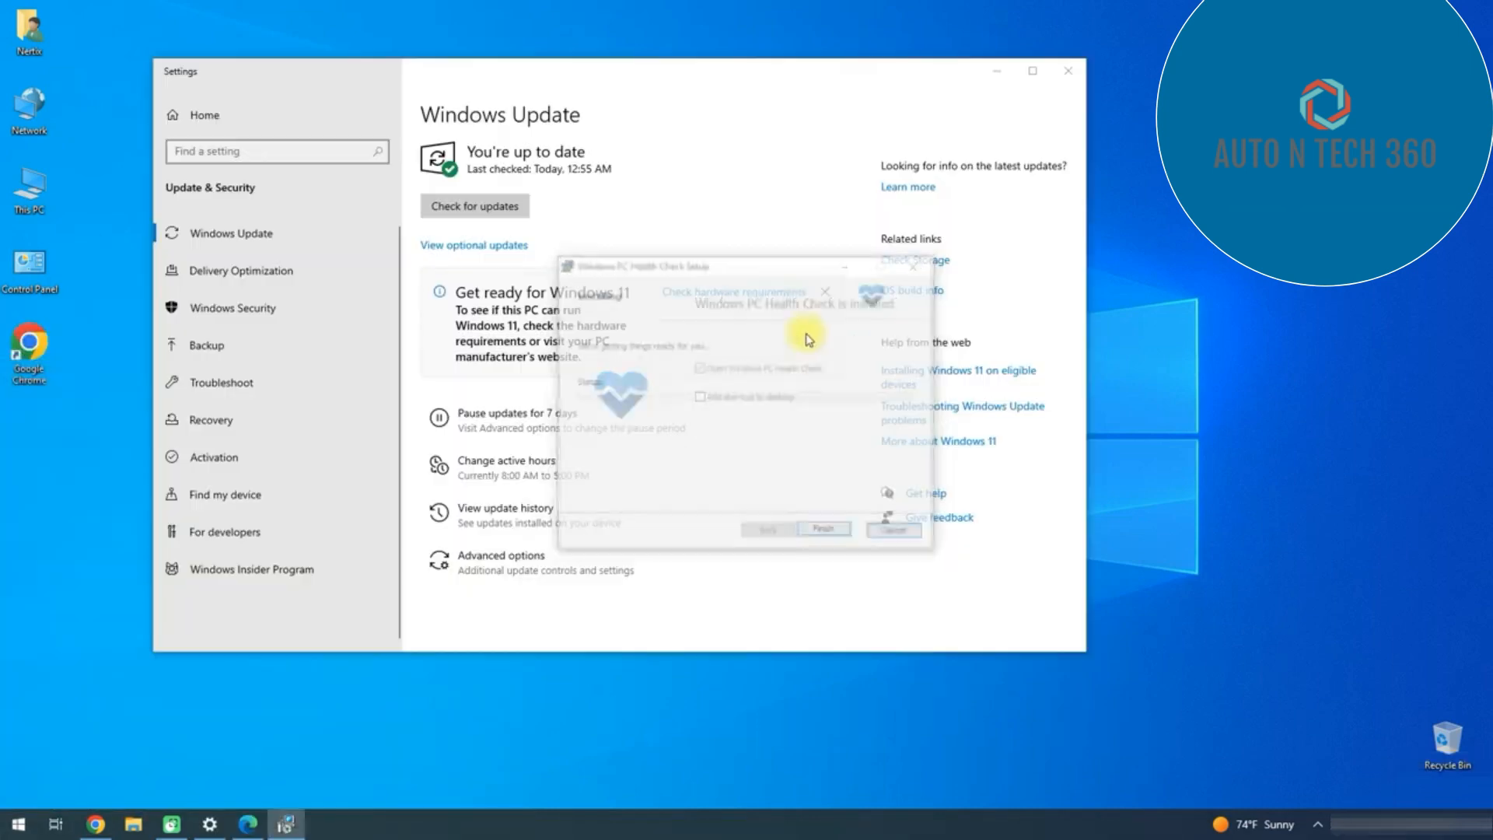
- Finish the Windows PC Health Check setup and run the Windows 11 requirements check with all results displayed
{"action": "left_click", "coordinate": [827, 533]}
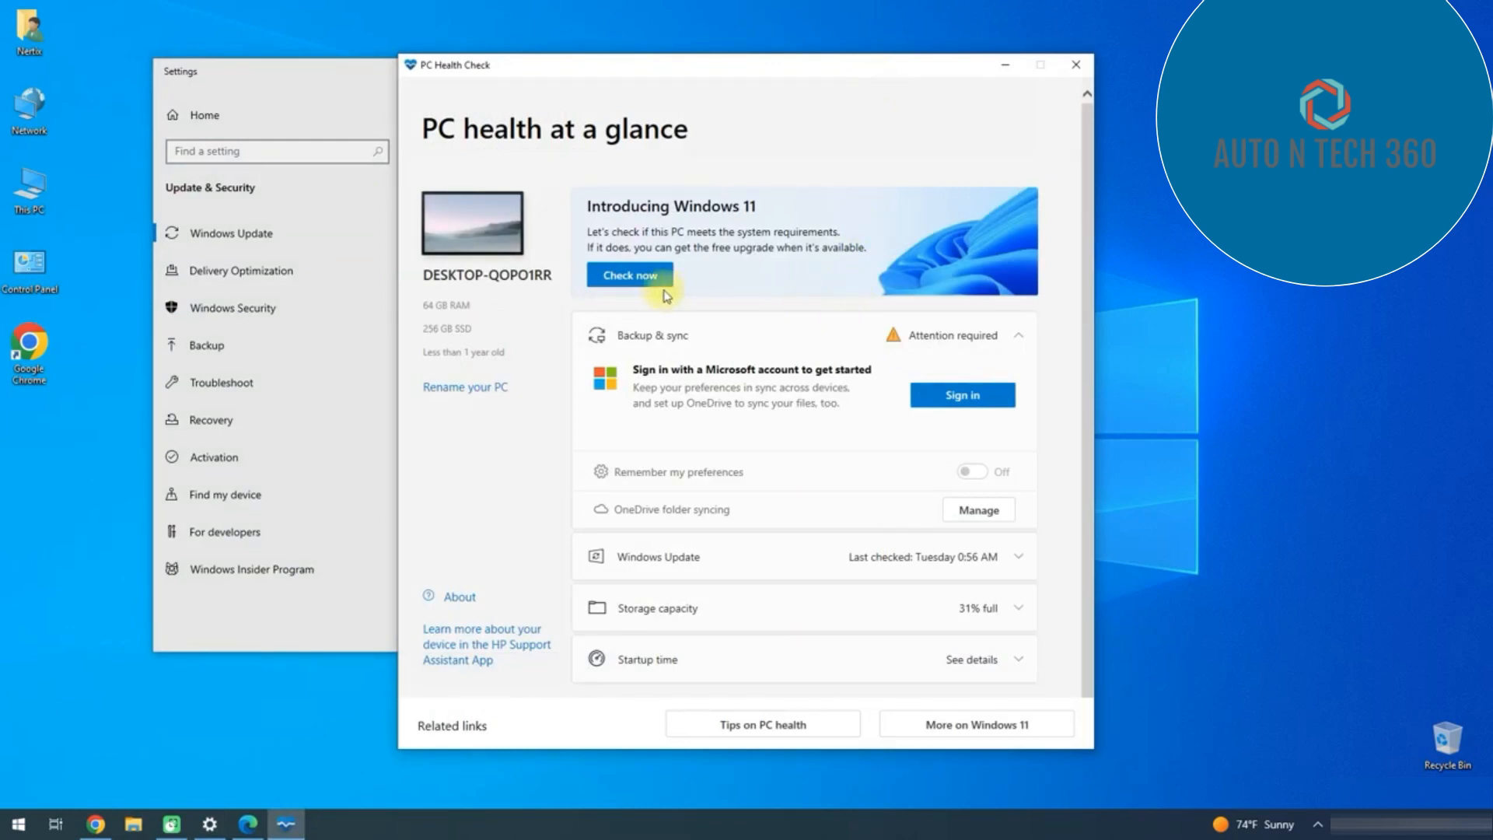
{"action": "left_click", "coordinate": [622, 278]}
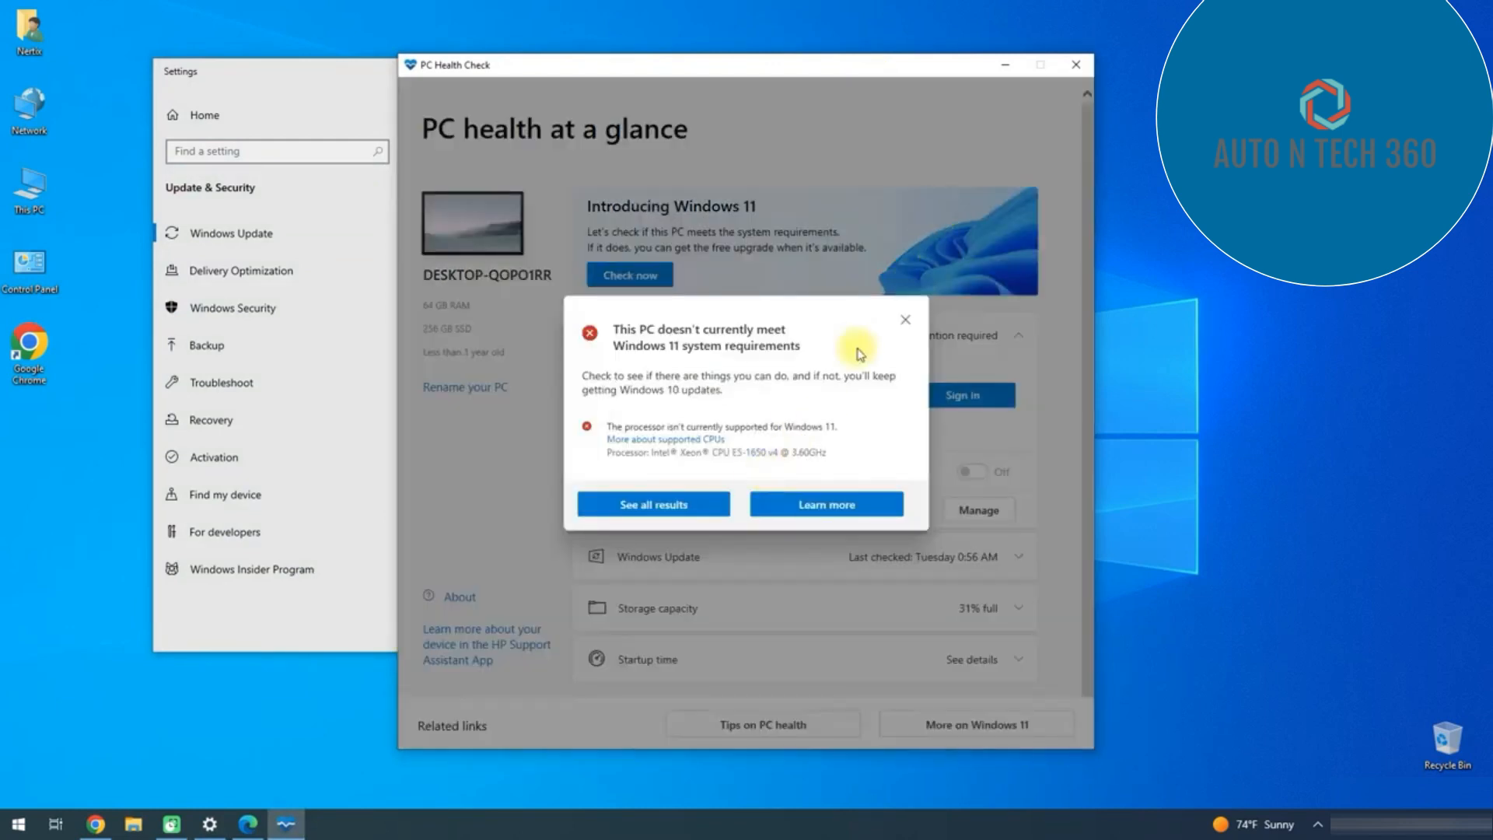
{"action": "left_click", "coordinate": [639, 506]}
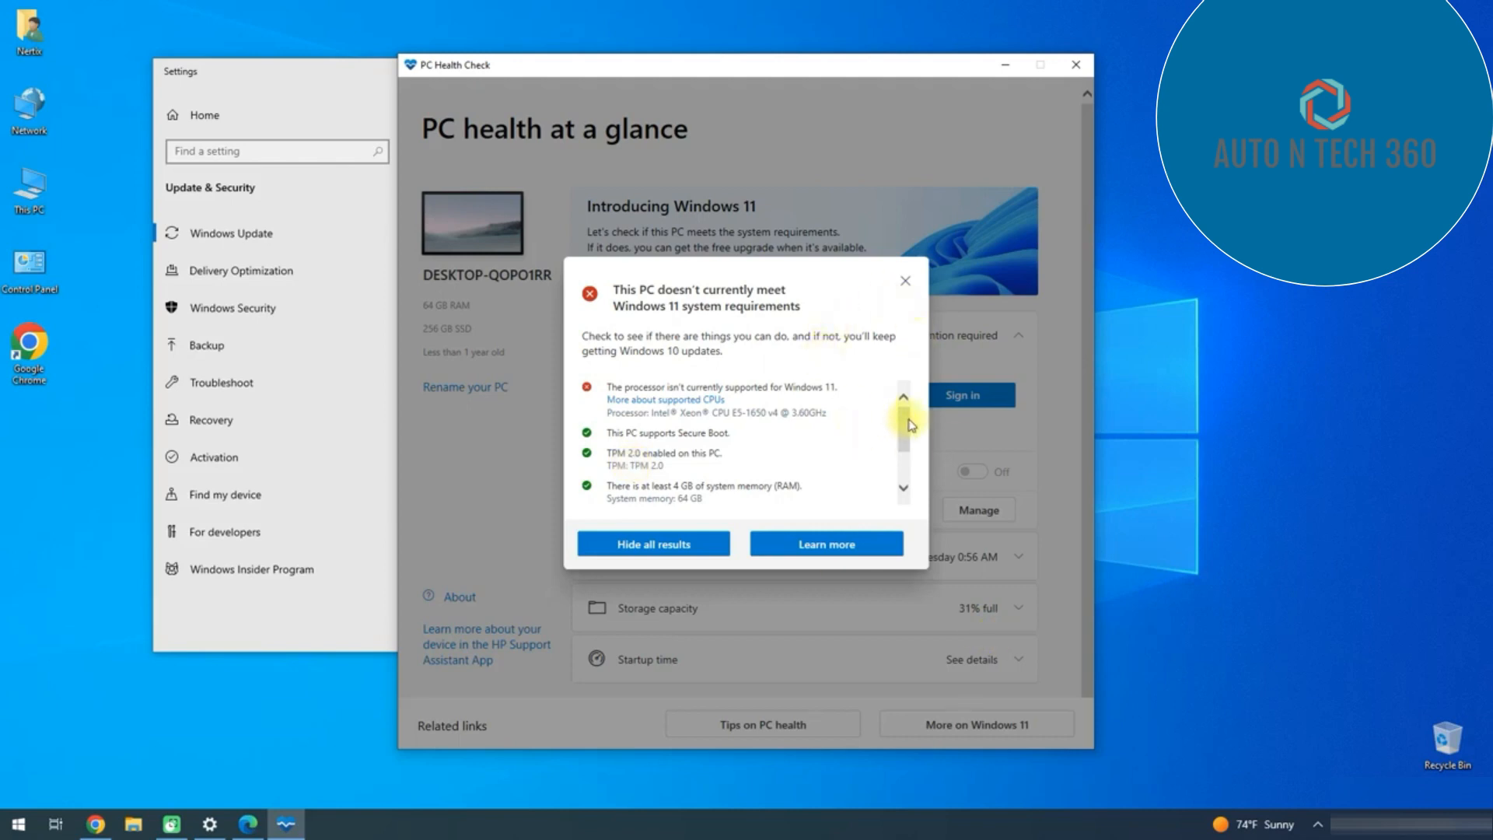
- Look through the full list of Windows 11 requirement results and close PC Health Check
{"action": "left_click_drag", "start_coordinate": [906, 422], "coordinate": [908, 381]}
{"action": "left_click", "coordinate": [905, 281]}
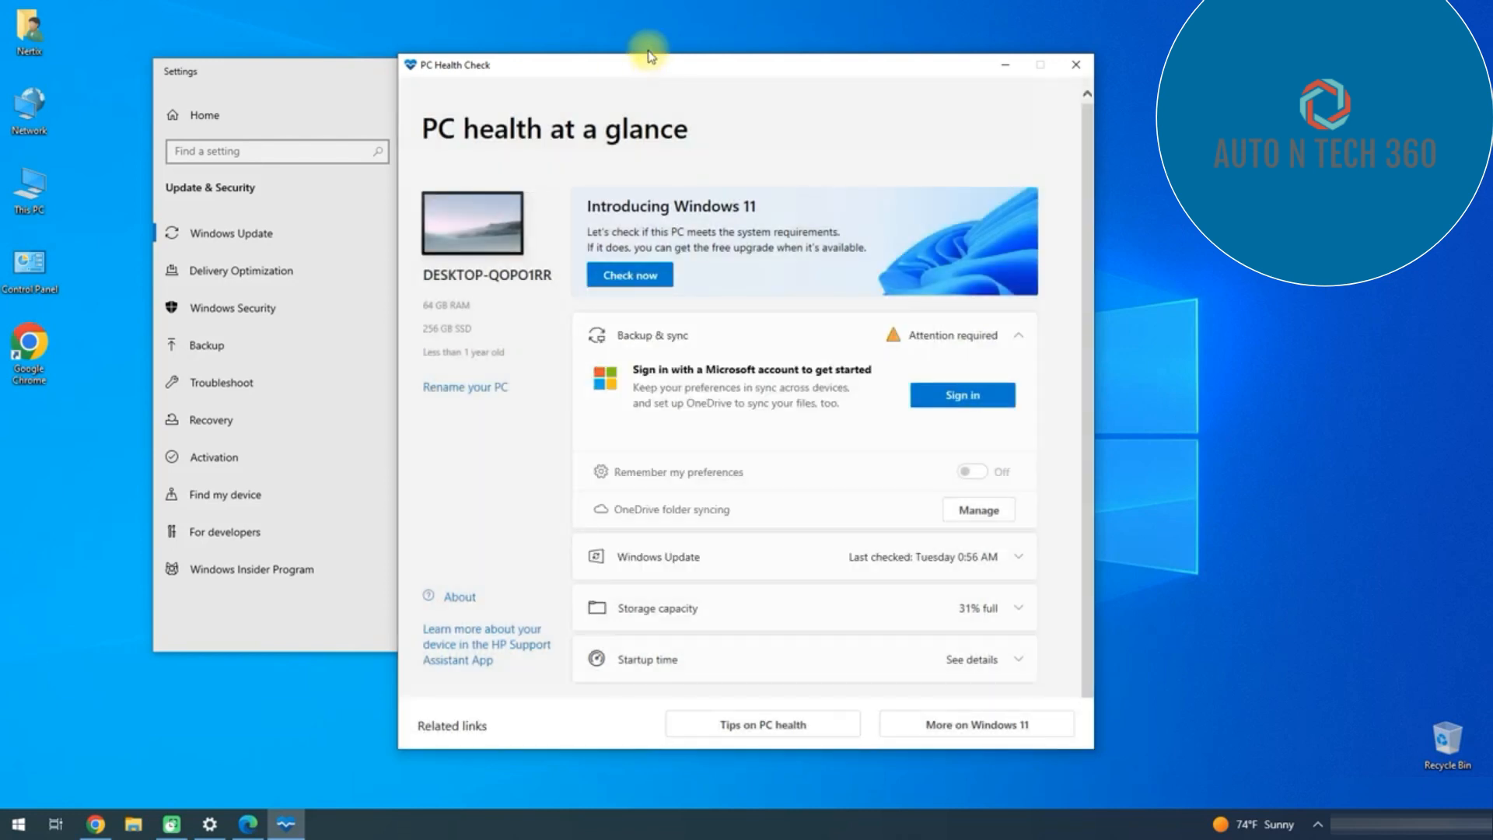
{"action": "left_click", "coordinate": [1078, 70]}
{"action": "left_click_drag", "start_coordinate": [1082, 97], "coordinate": [871, 115]}
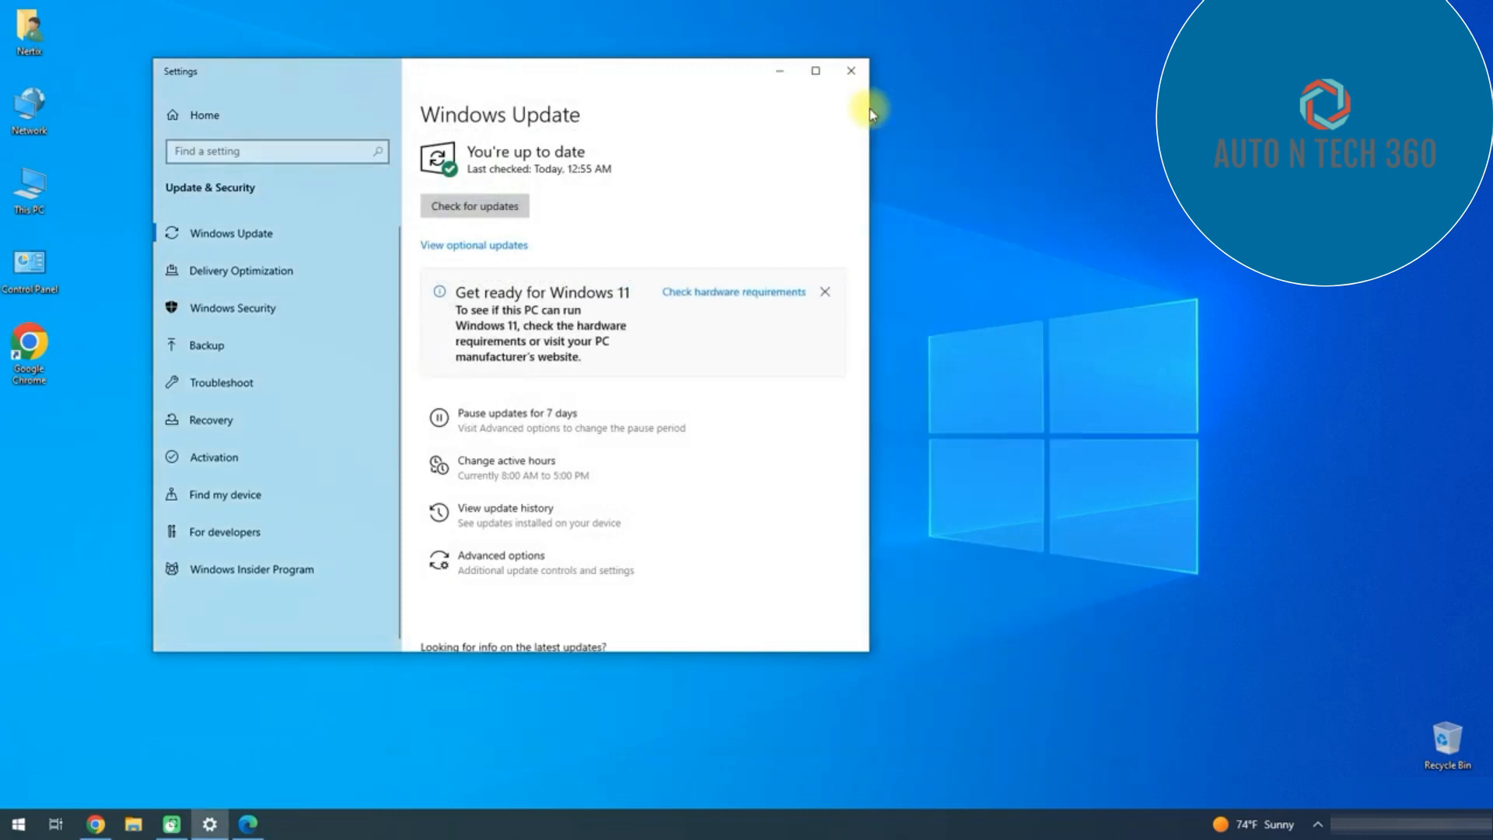
- Switch to Chrome, search for "download widnows 11" and open Microsoft's Download Windows 11 page
{"action": "left_click", "coordinate": [96, 824]}
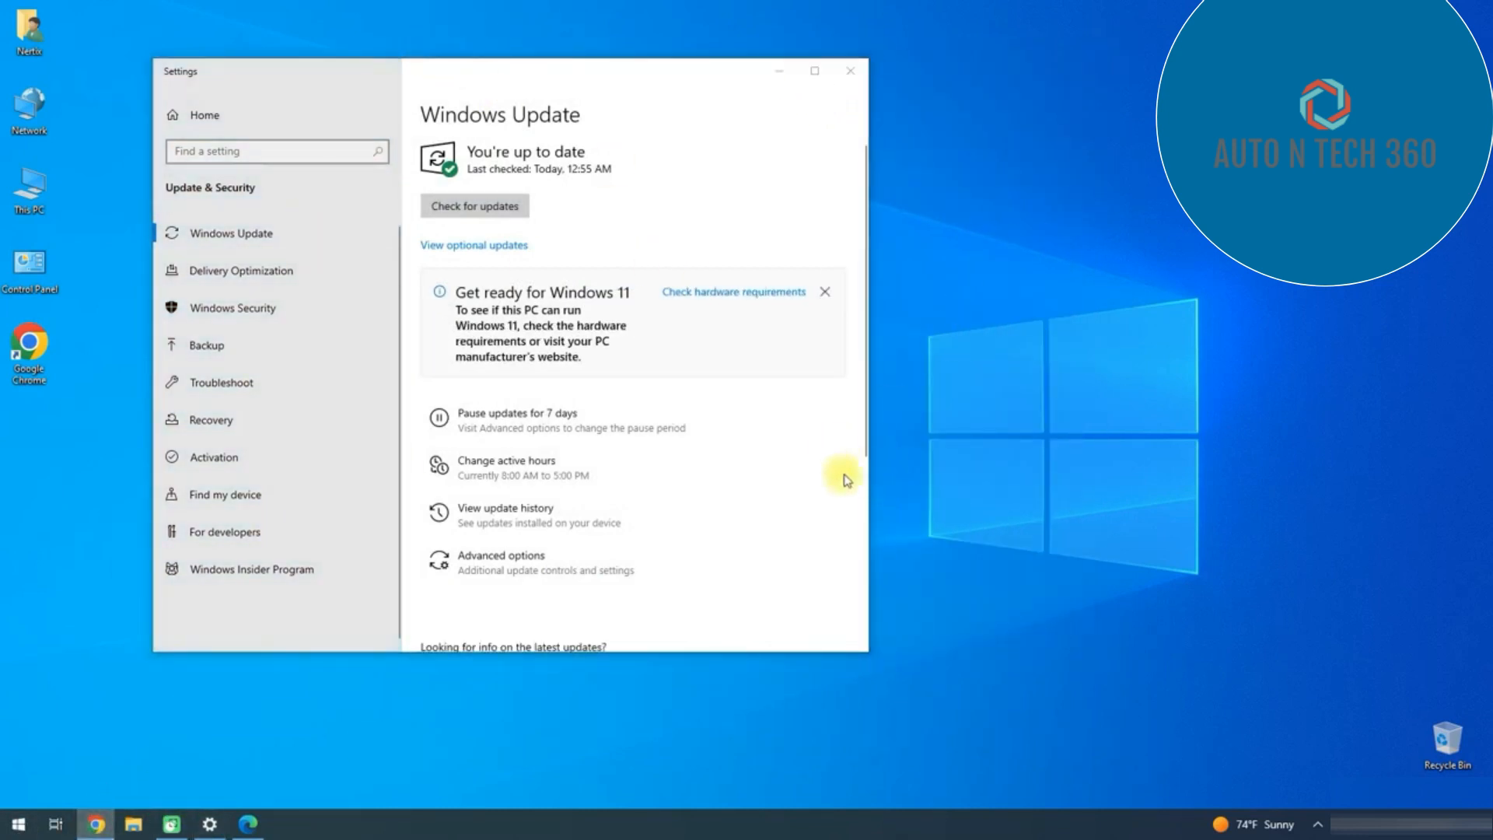
{"action": "left_click", "coordinate": [587, 41]}
{"action": "type", "text": "down"}
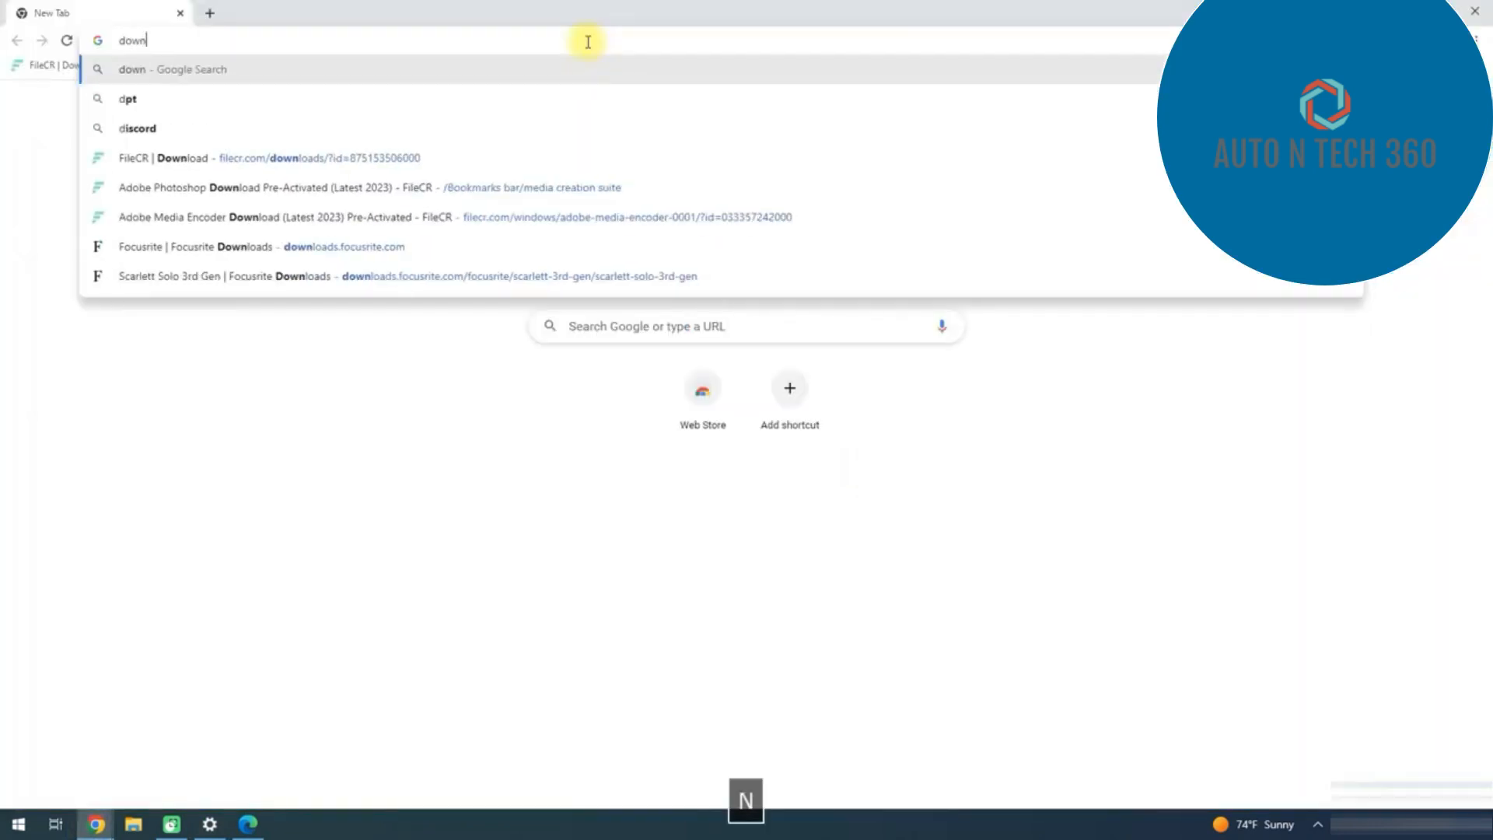
{"action": "type", "text": "load widnows 11"}
{"action": "key", "text": "Return"}
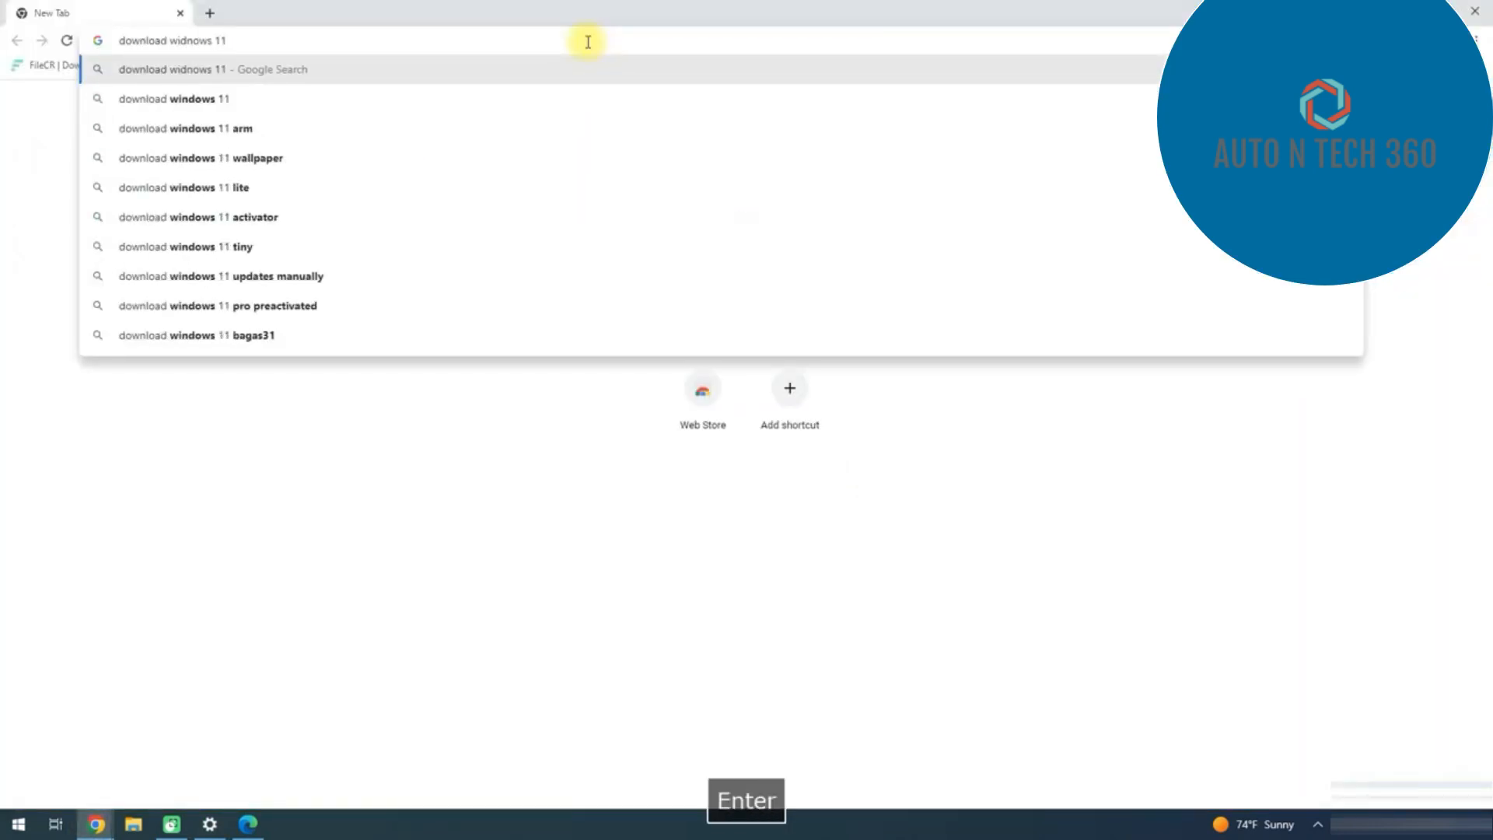
{"action": "left_click", "coordinate": [360, 241]}
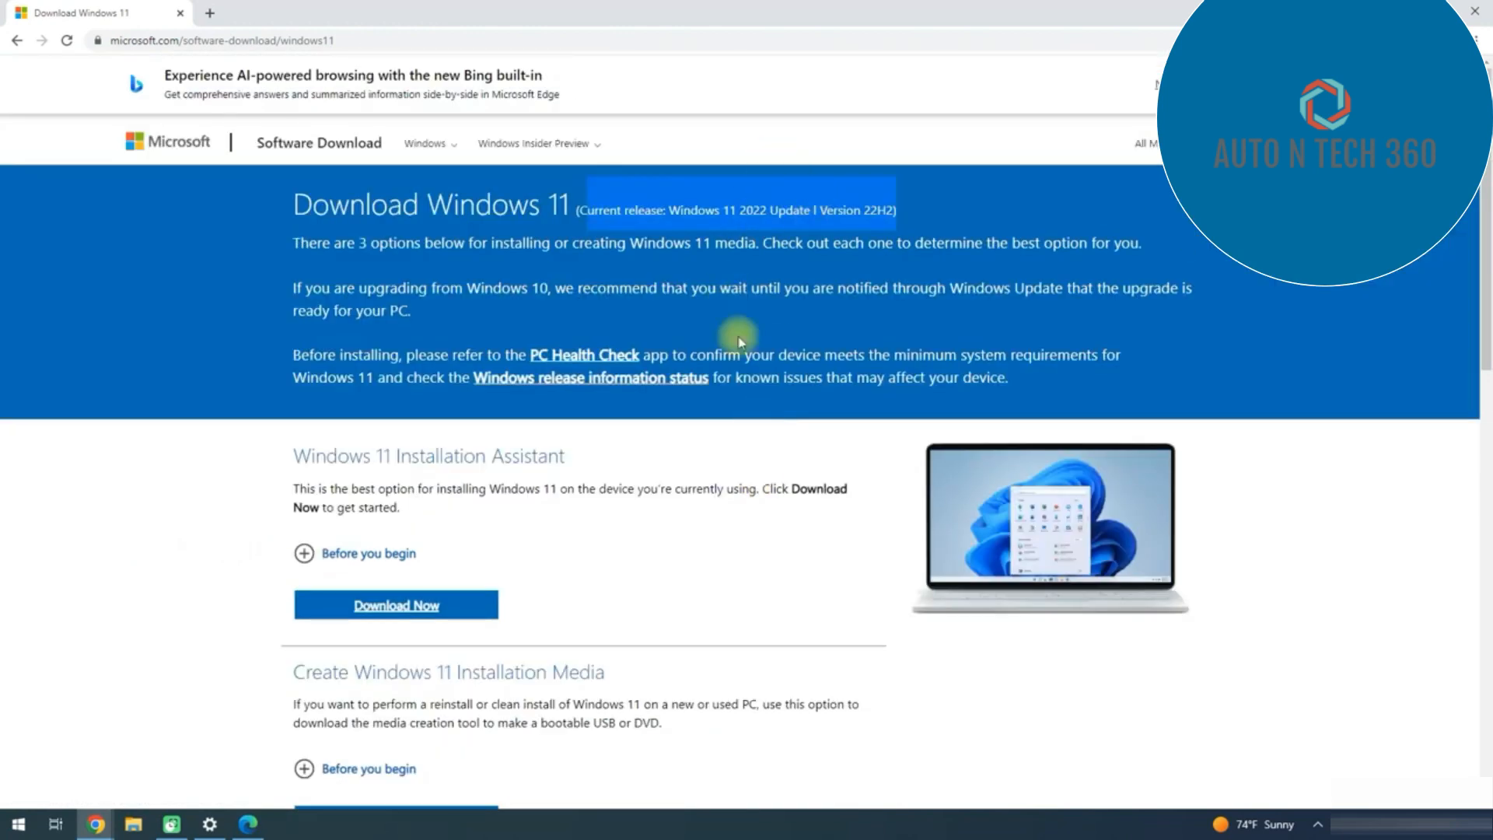
- Choose Windows 11 (multi-edition ISO for x64 devices) as the disk image and submit the download request
{"action": "scroll", "coordinate": [755, 455], "scroll_direction": "down", "scroll_amount": 10}
{"action": "scroll", "coordinate": [755, 457], "scroll_direction": "up", "scroll_amount": 3}
{"action": "left_click", "coordinate": [375, 373]}
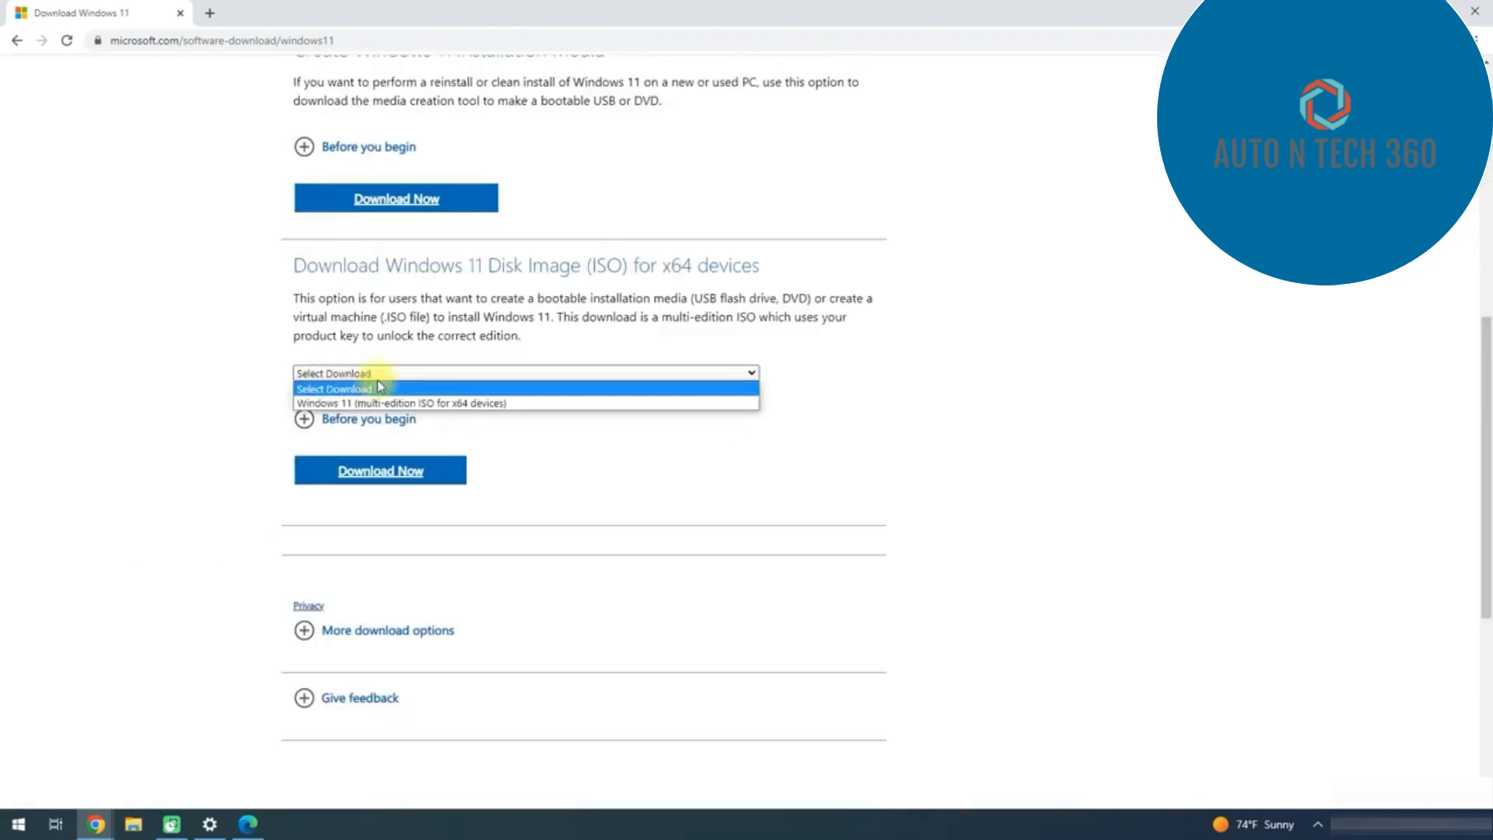
{"action": "left_click", "coordinate": [327, 405]}
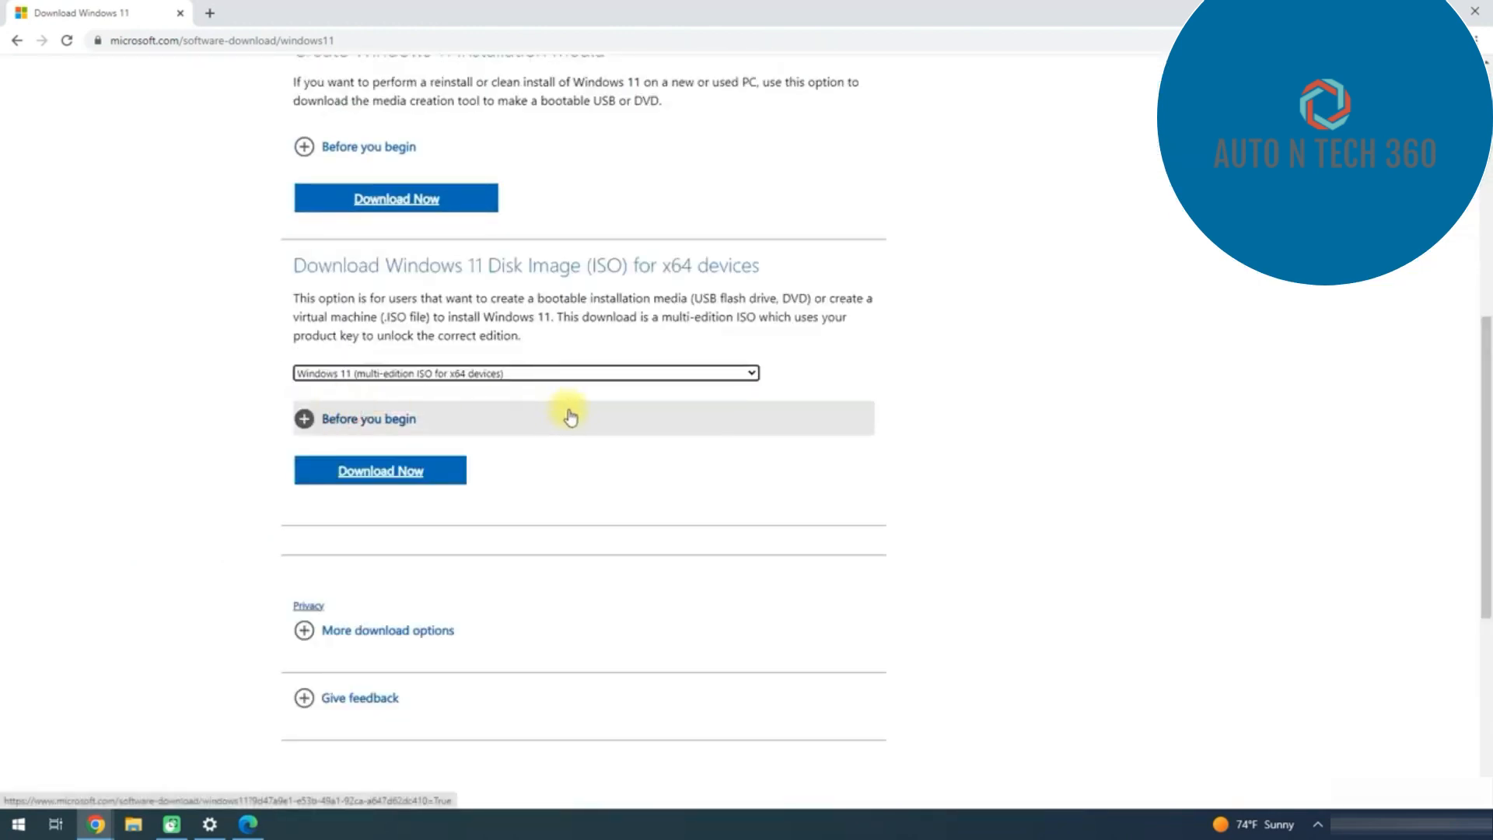
{"action": "scroll", "coordinate": [385, 389], "scroll_direction": "down", "scroll_amount": 2}
{"action": "left_click", "coordinate": [382, 264]}
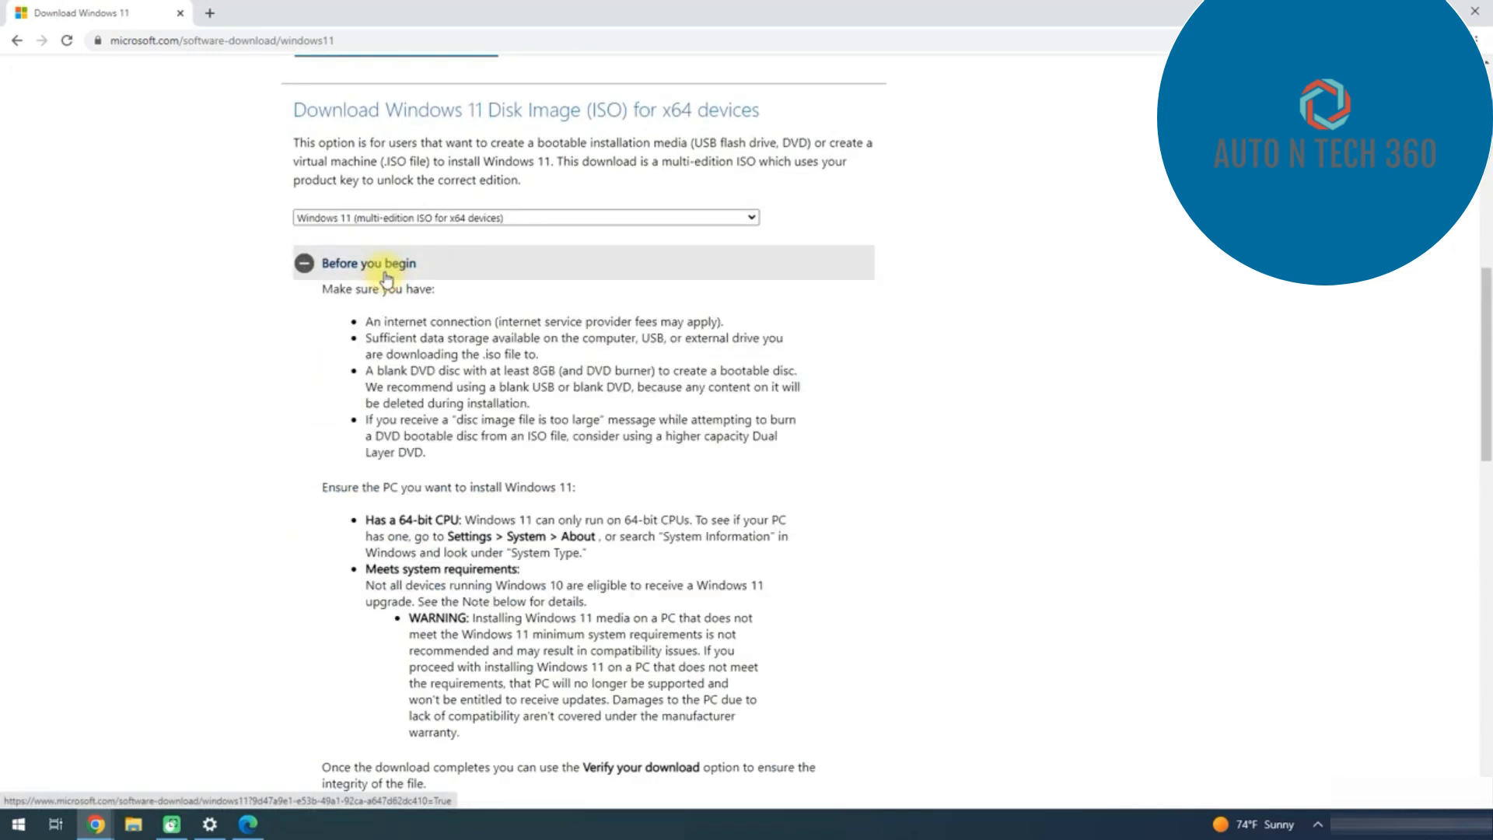
{"action": "left_click", "coordinate": [377, 262]}
{"action": "left_click", "coordinate": [360, 317]}
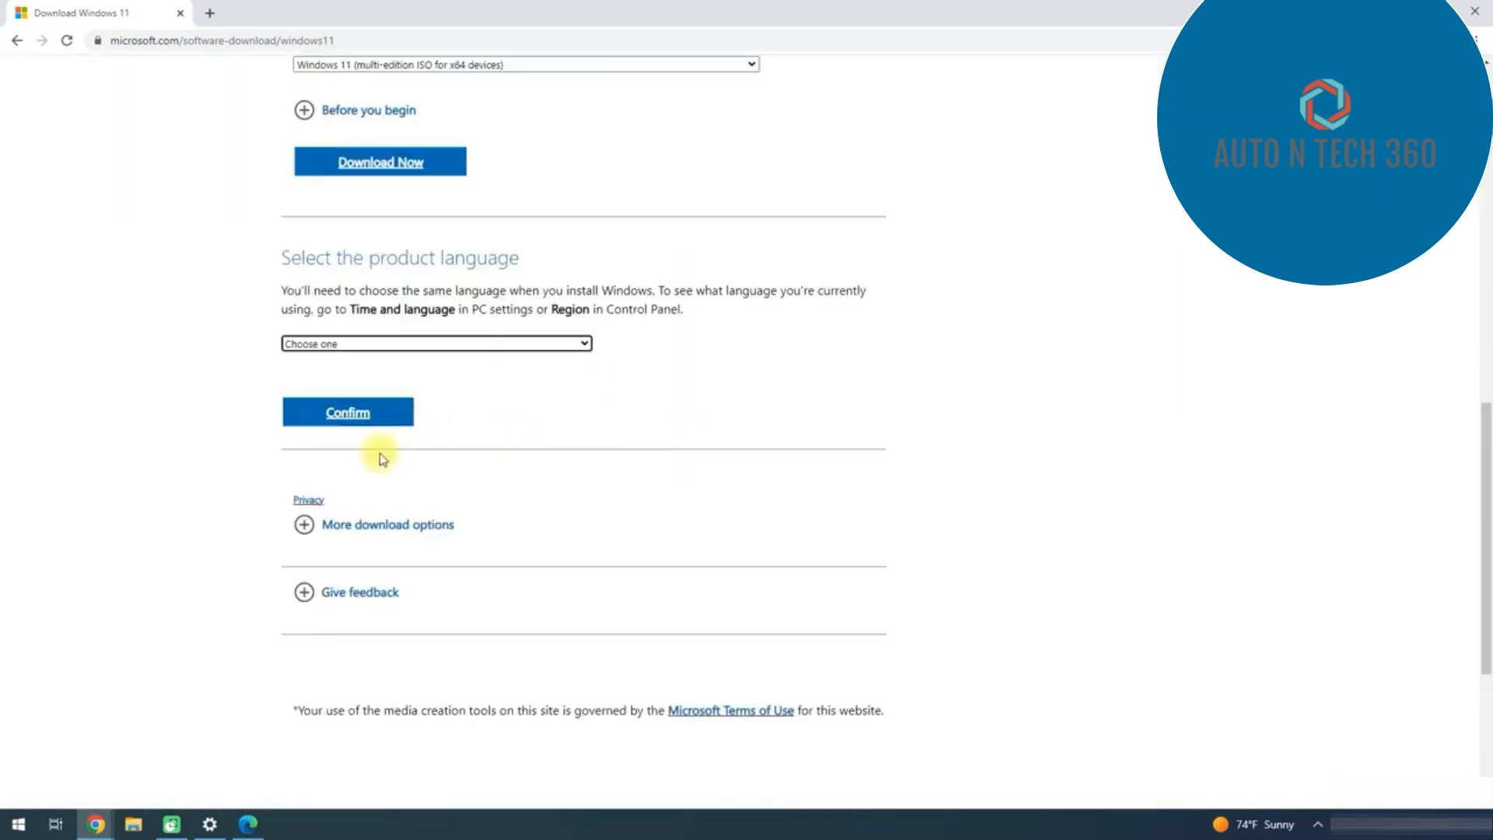
- Set the product language to English (United States) and confirm it
{"action": "left_click", "coordinate": [346, 343]}
{"action": "key", "text": "e"}
{"action": "left_click", "coordinate": [353, 501]}
{"action": "scroll", "coordinate": [610, 437], "scroll_direction": "down", "scroll_amount": 2}
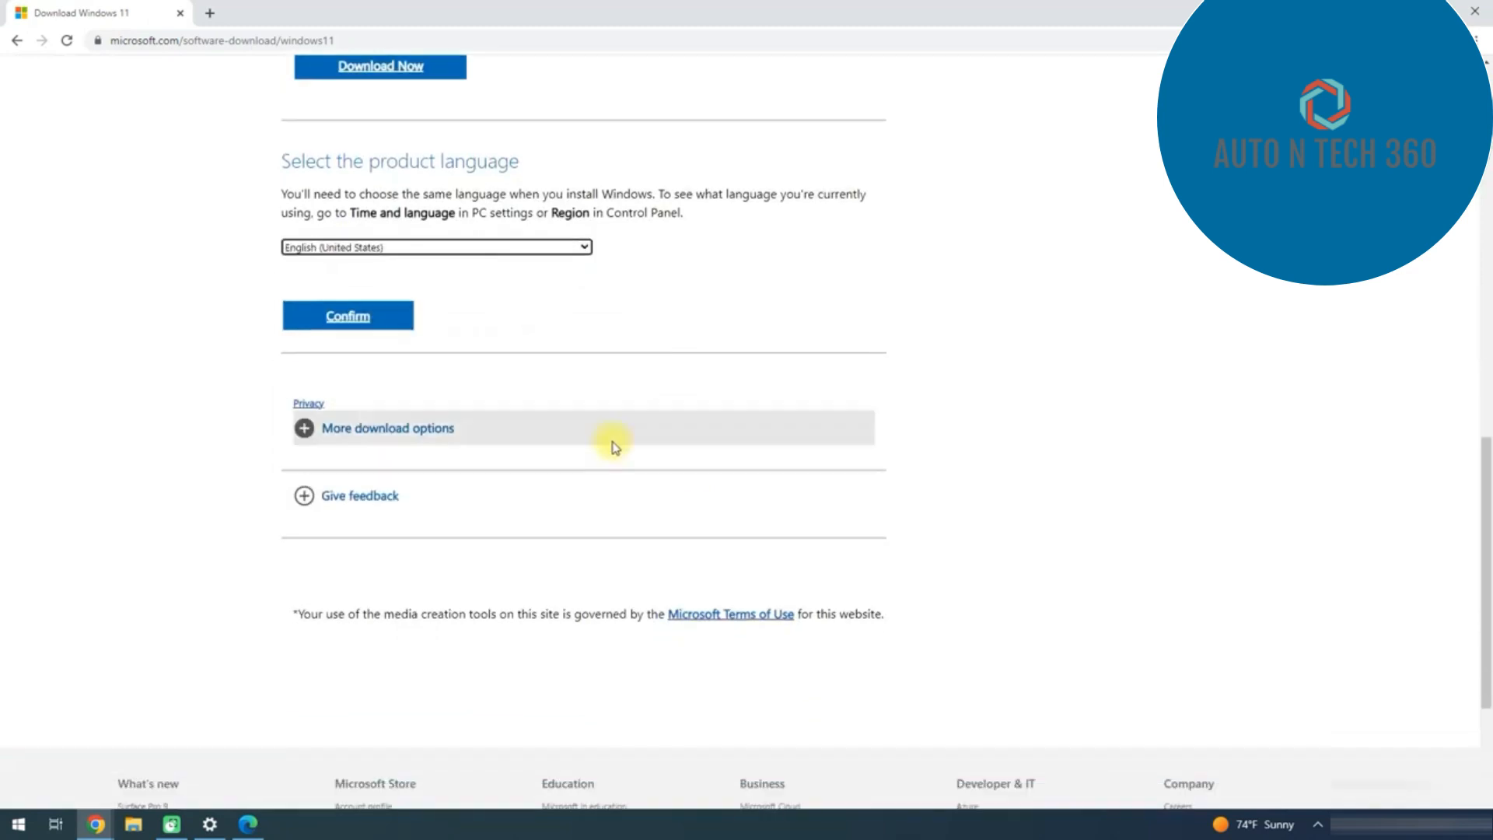
{"action": "left_click", "coordinate": [317, 257]}
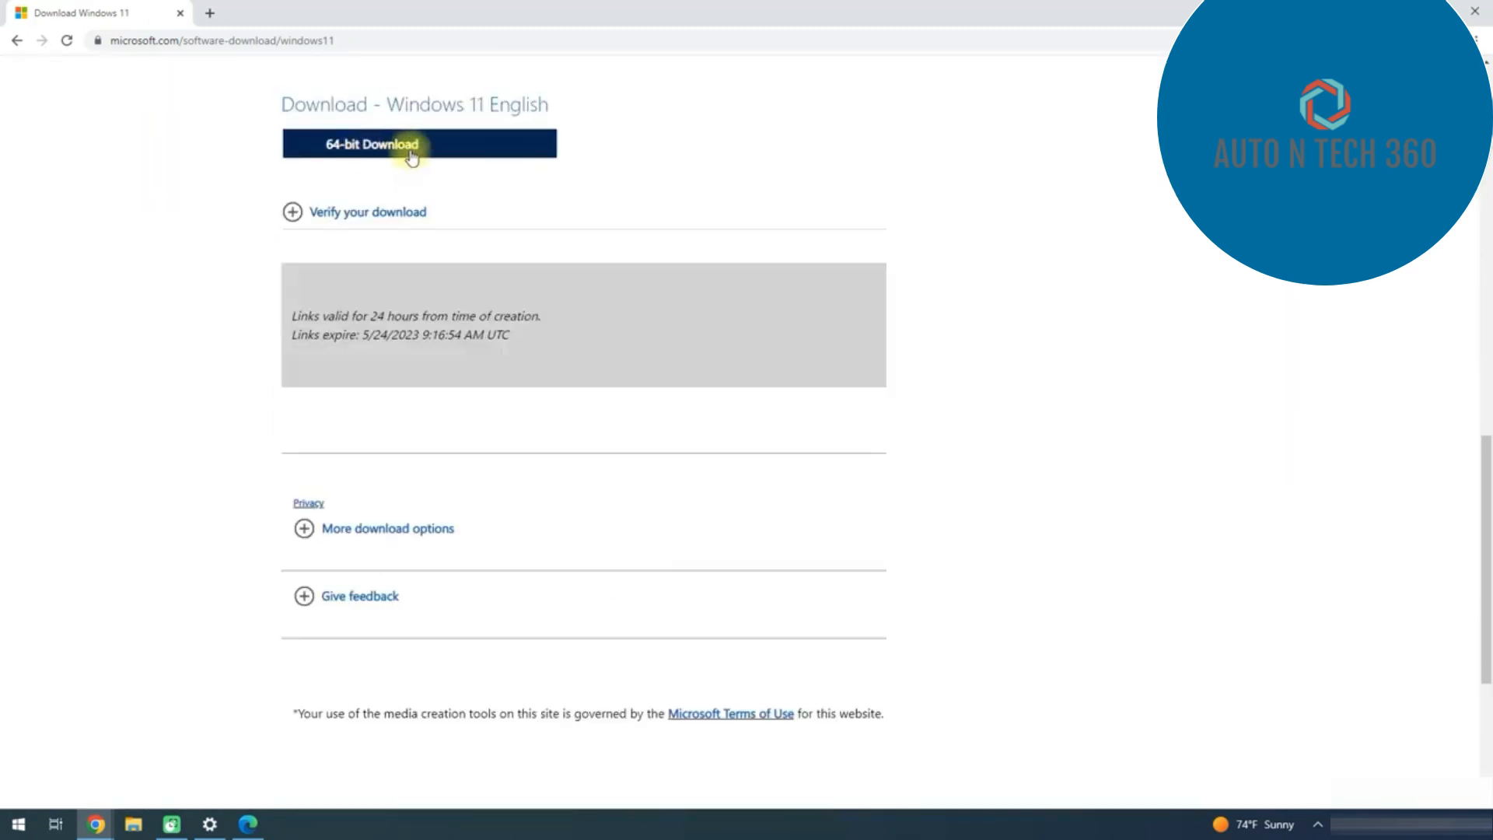
- Start the 64-bit download of Win11_22H2_English_x64v1.iso into the Downloads folder
{"action": "left_click", "coordinate": [403, 154]}
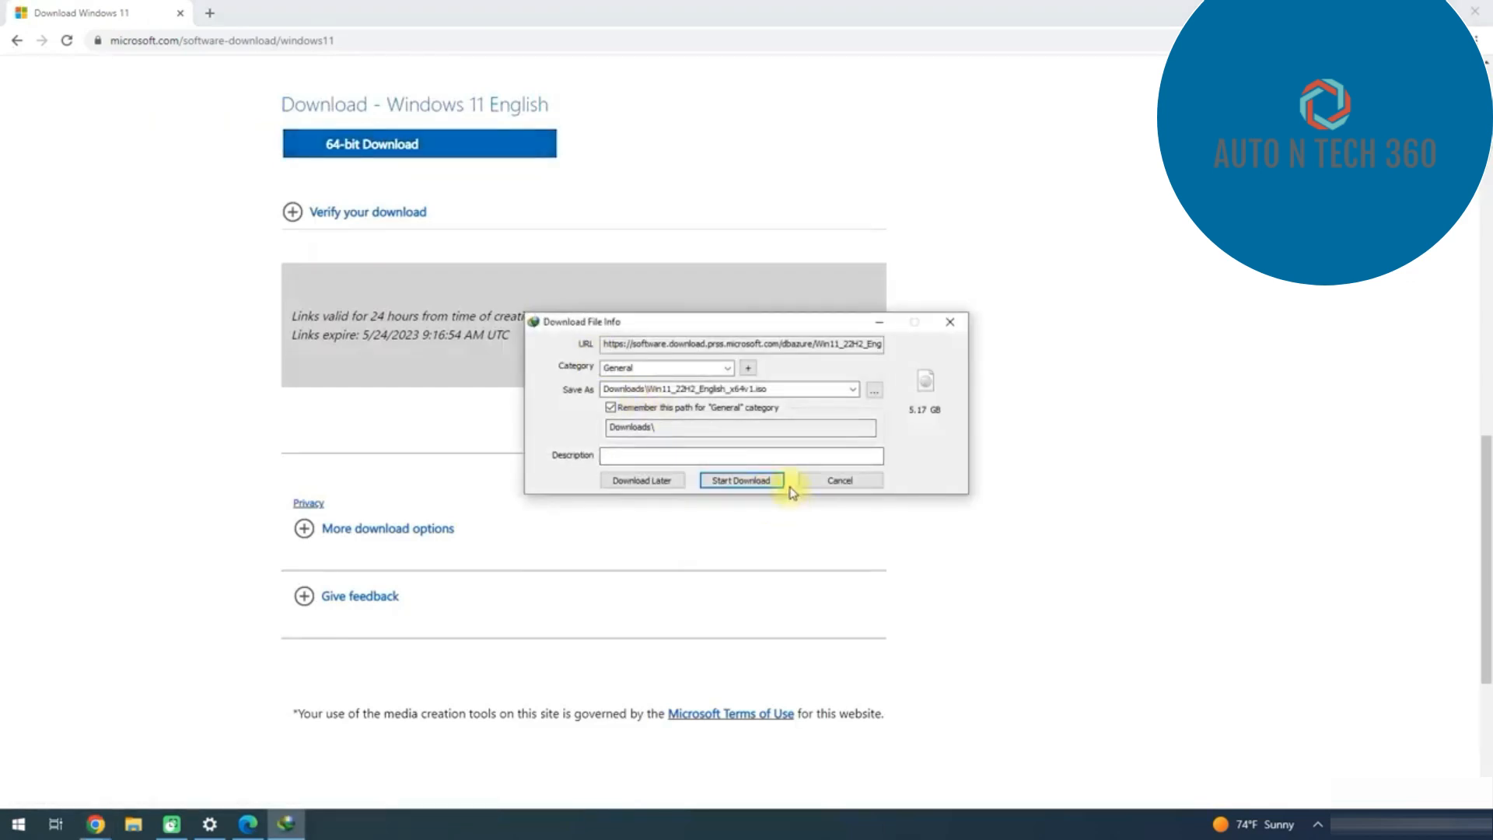
{"action": "left_click", "coordinate": [777, 485]}
{"action": "left_click_drag", "start_coordinate": [754, 241], "coordinate": [489, 166]}
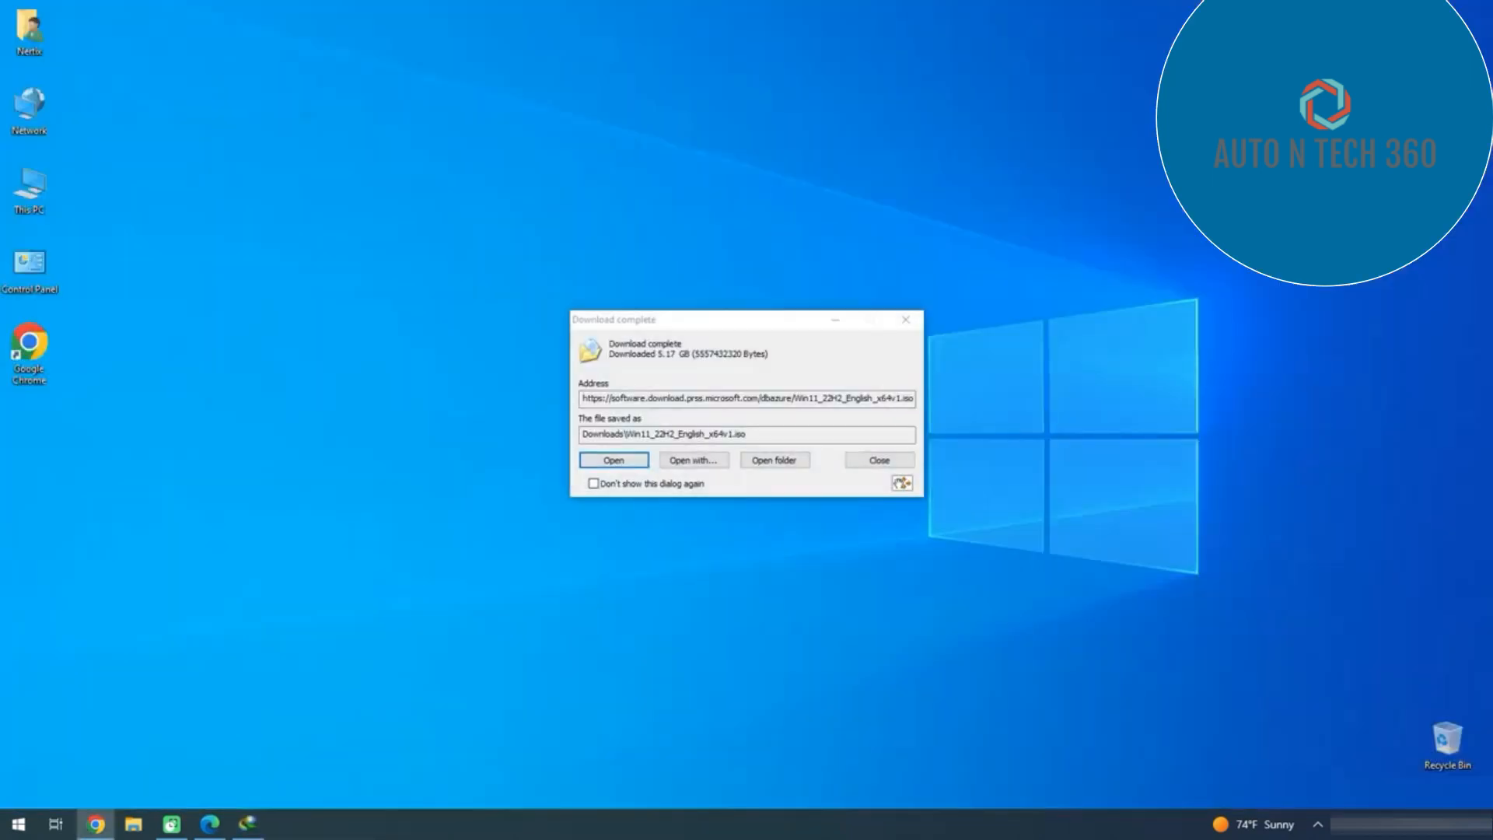
- Open the completed download's folder and move the Windows 11 ISO file onto the desktop
{"action": "left_click", "coordinate": [773, 457]}
{"action": "left_click_drag", "start_coordinate": [373, 279], "coordinate": [298, 119]}
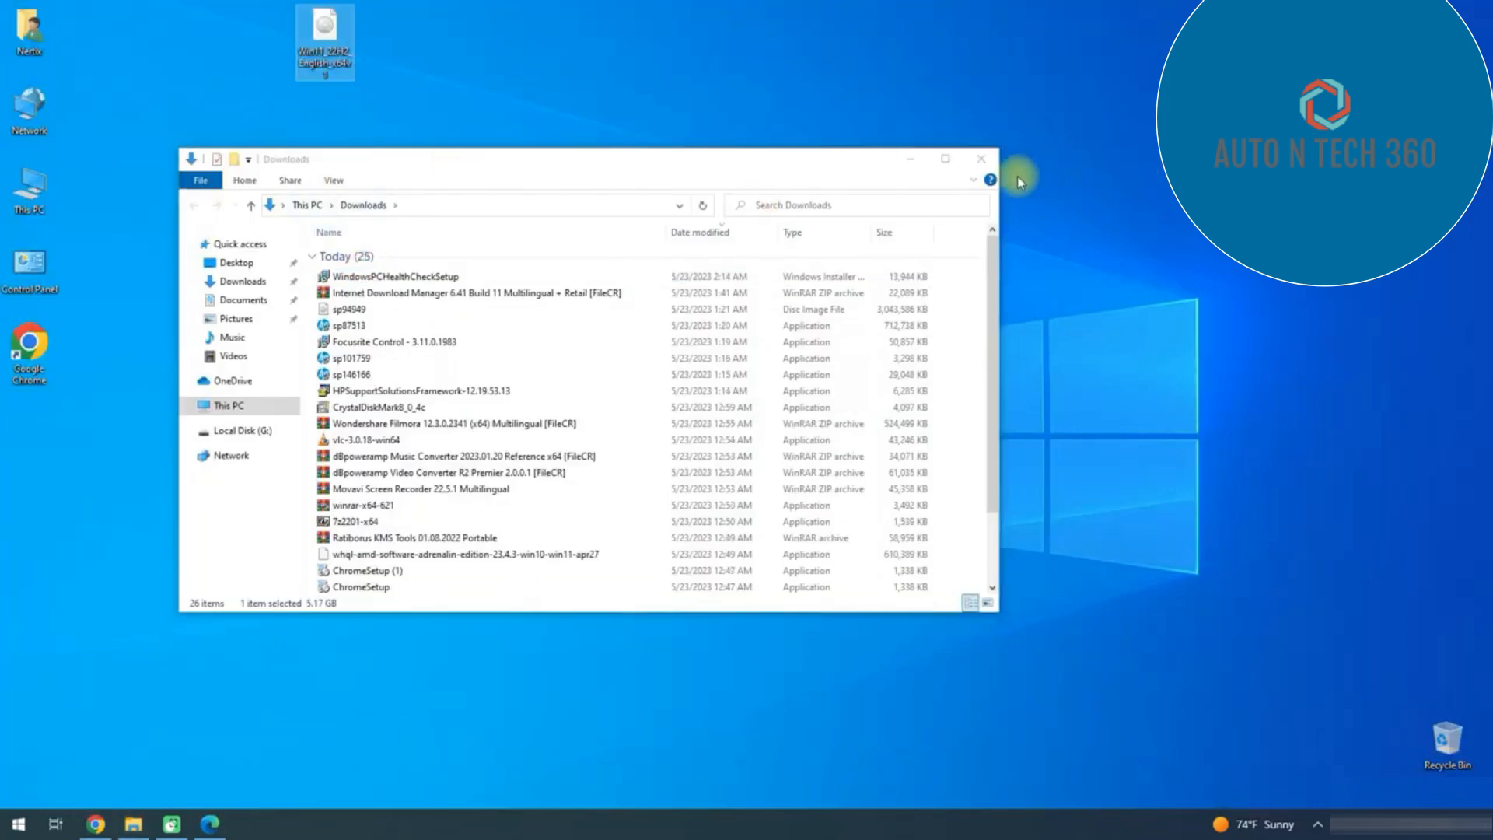
{"action": "left_click", "coordinate": [981, 158]}
{"action": "left_click_drag", "start_coordinate": [325, 35], "coordinate": [381, 204]}
- Mount the Windows 11 ISO and run setup from it, proceeding past the Install Windows 11 introduction
{"action": "right_click", "coordinate": [381, 204]}
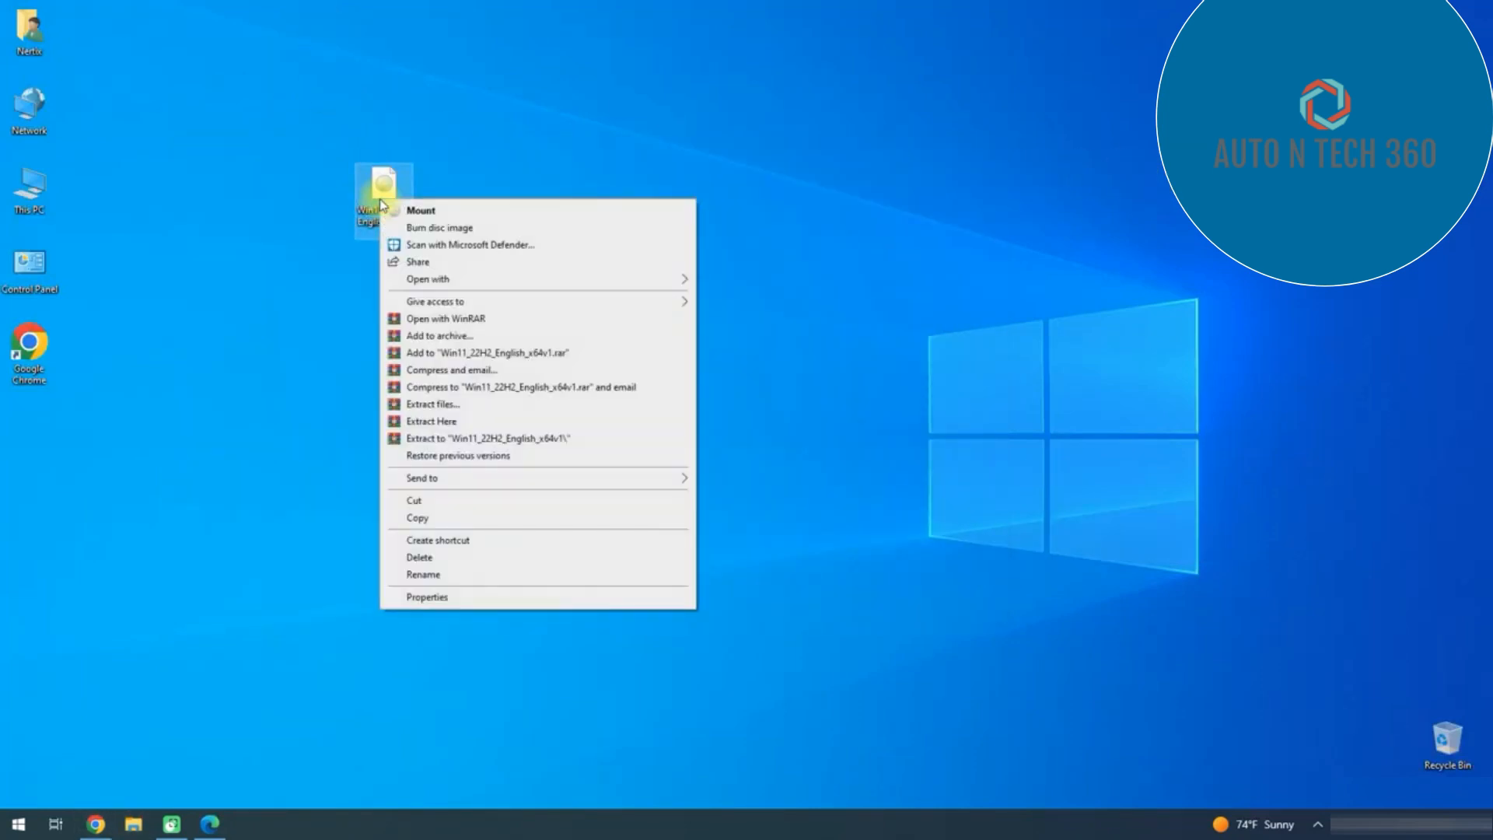
{"action": "left_click", "coordinate": [460, 217]}
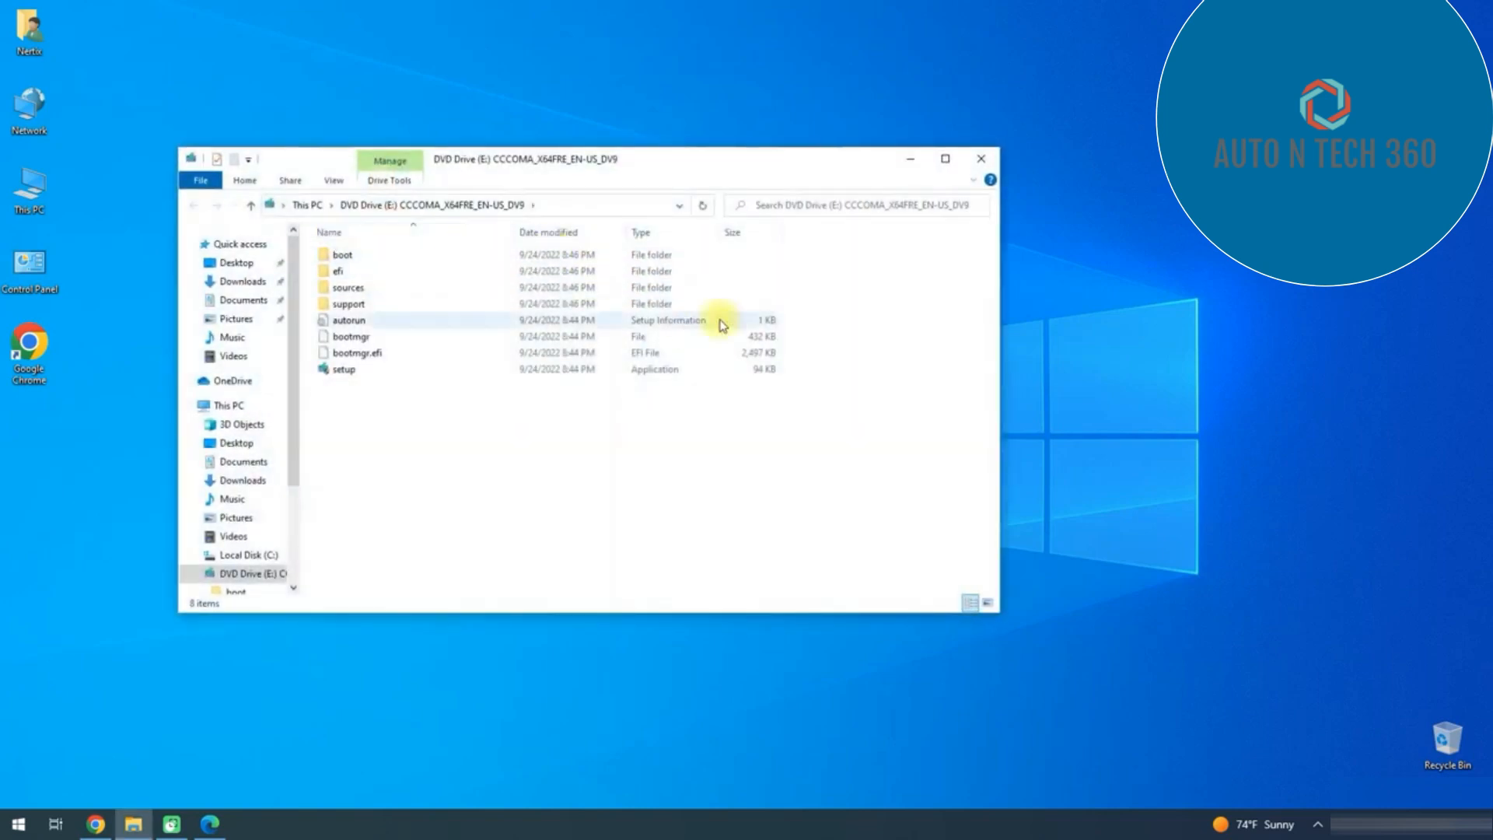
{"action": "double_click", "coordinate": [343, 369]}
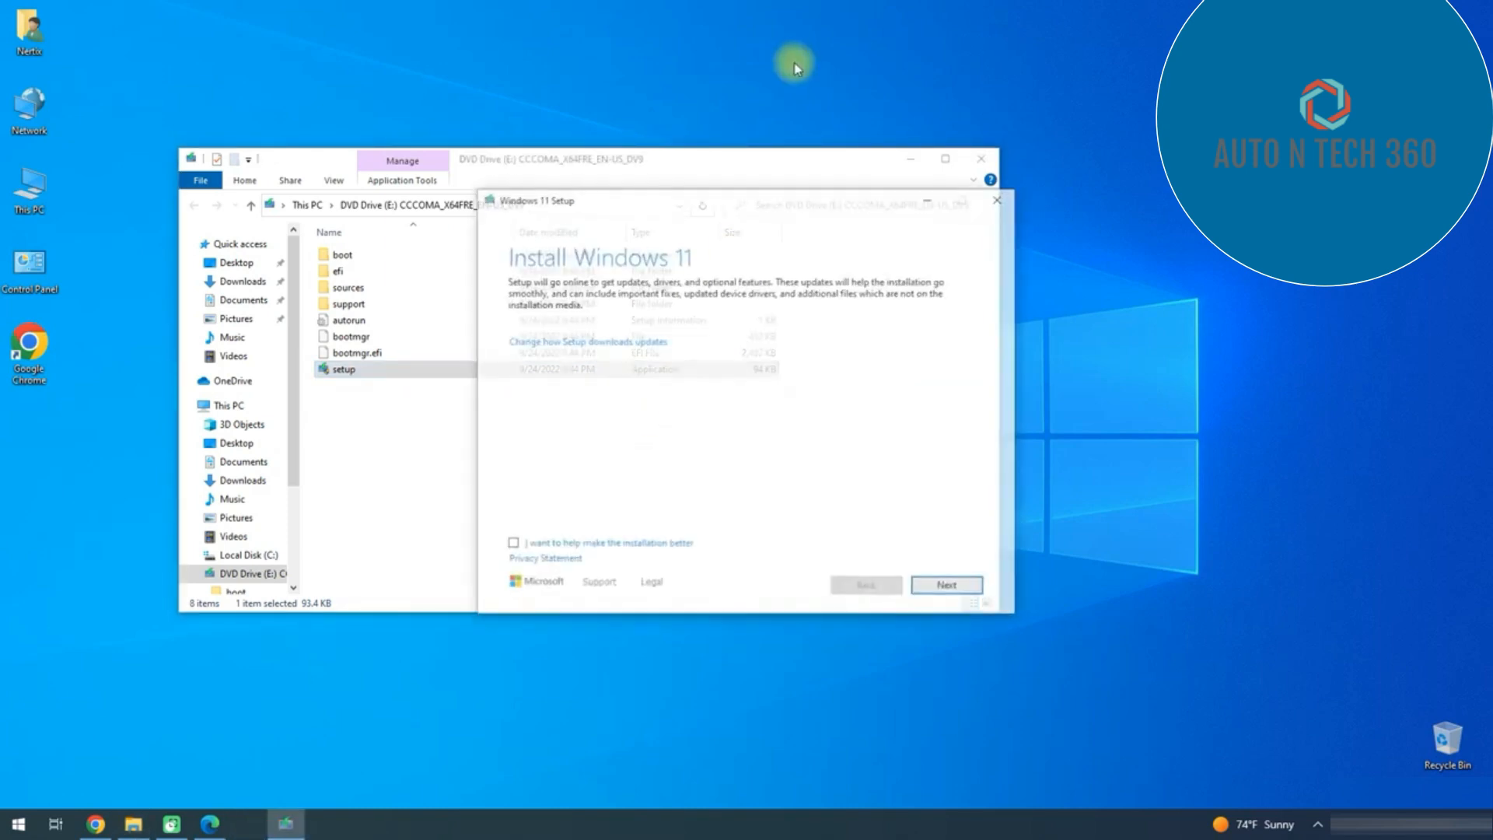
{"action": "left_click", "coordinate": [956, 589]}
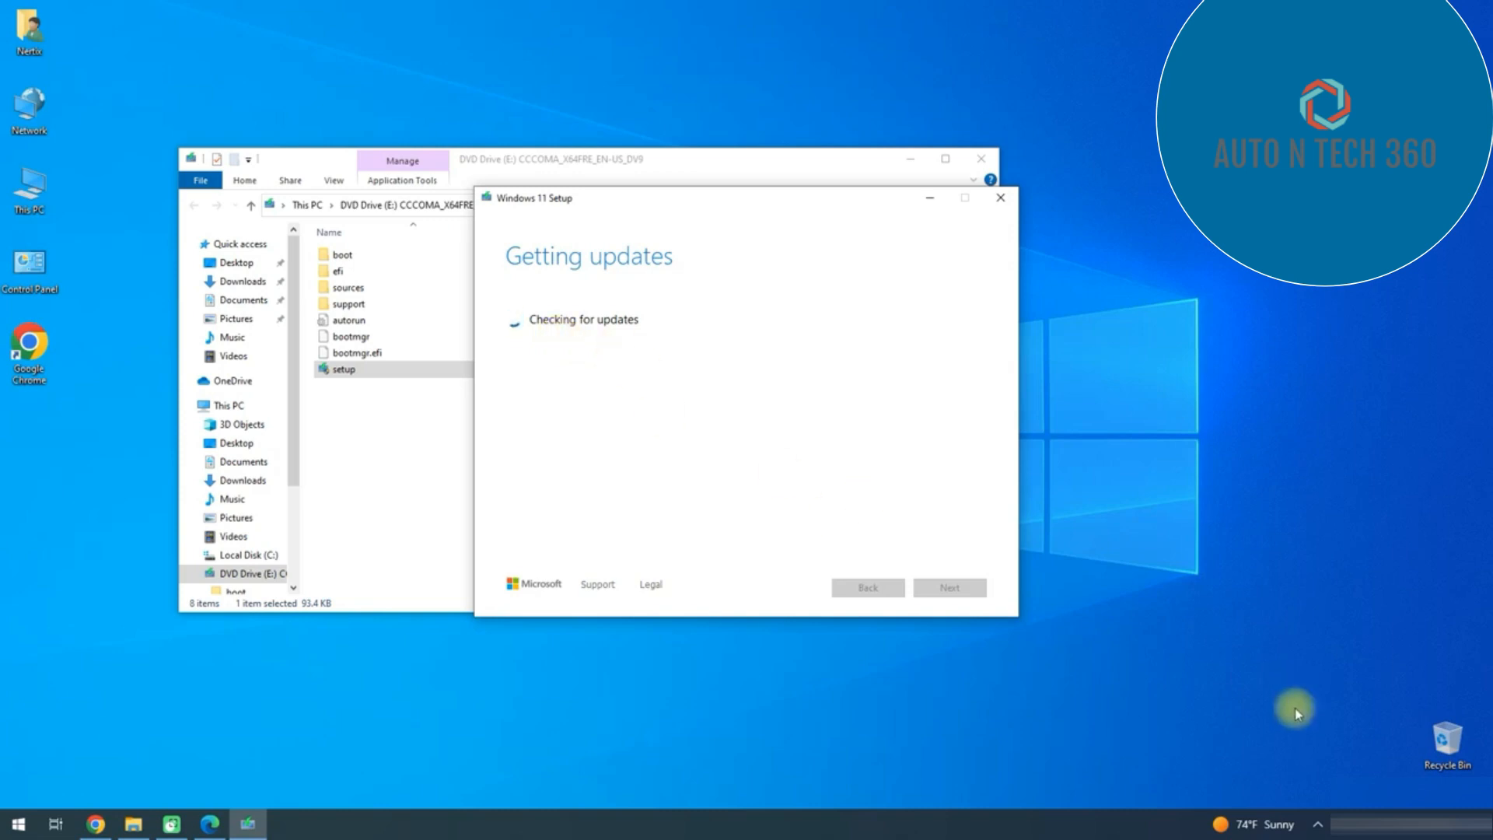
- Open the network connection options during the update check, and close Windows 11 Setup at the system requirements page
{"action": "left_click", "coordinate": [1389, 824]}
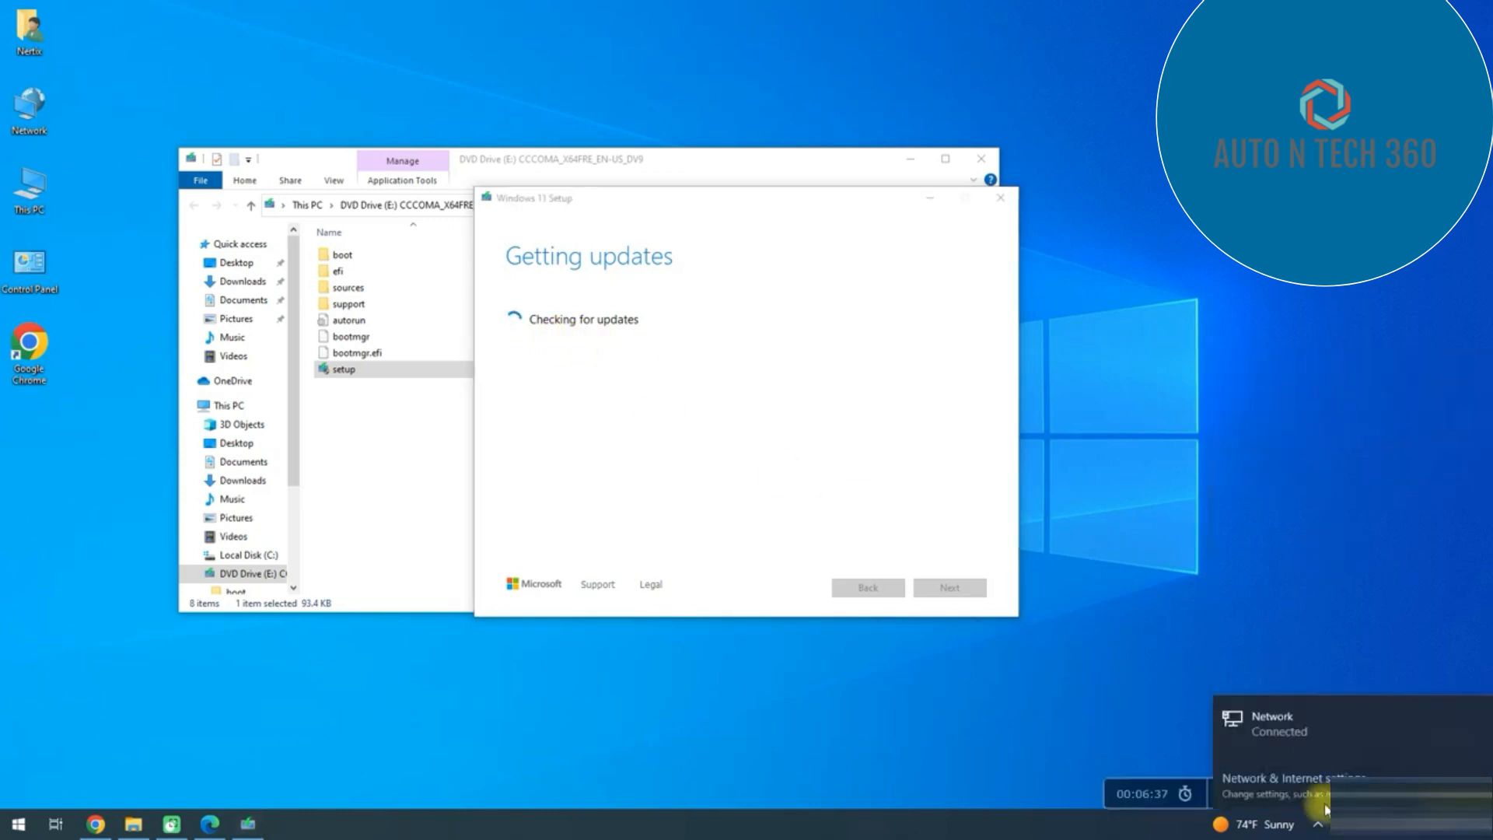
{"action": "left_click", "coordinate": [1292, 780]}
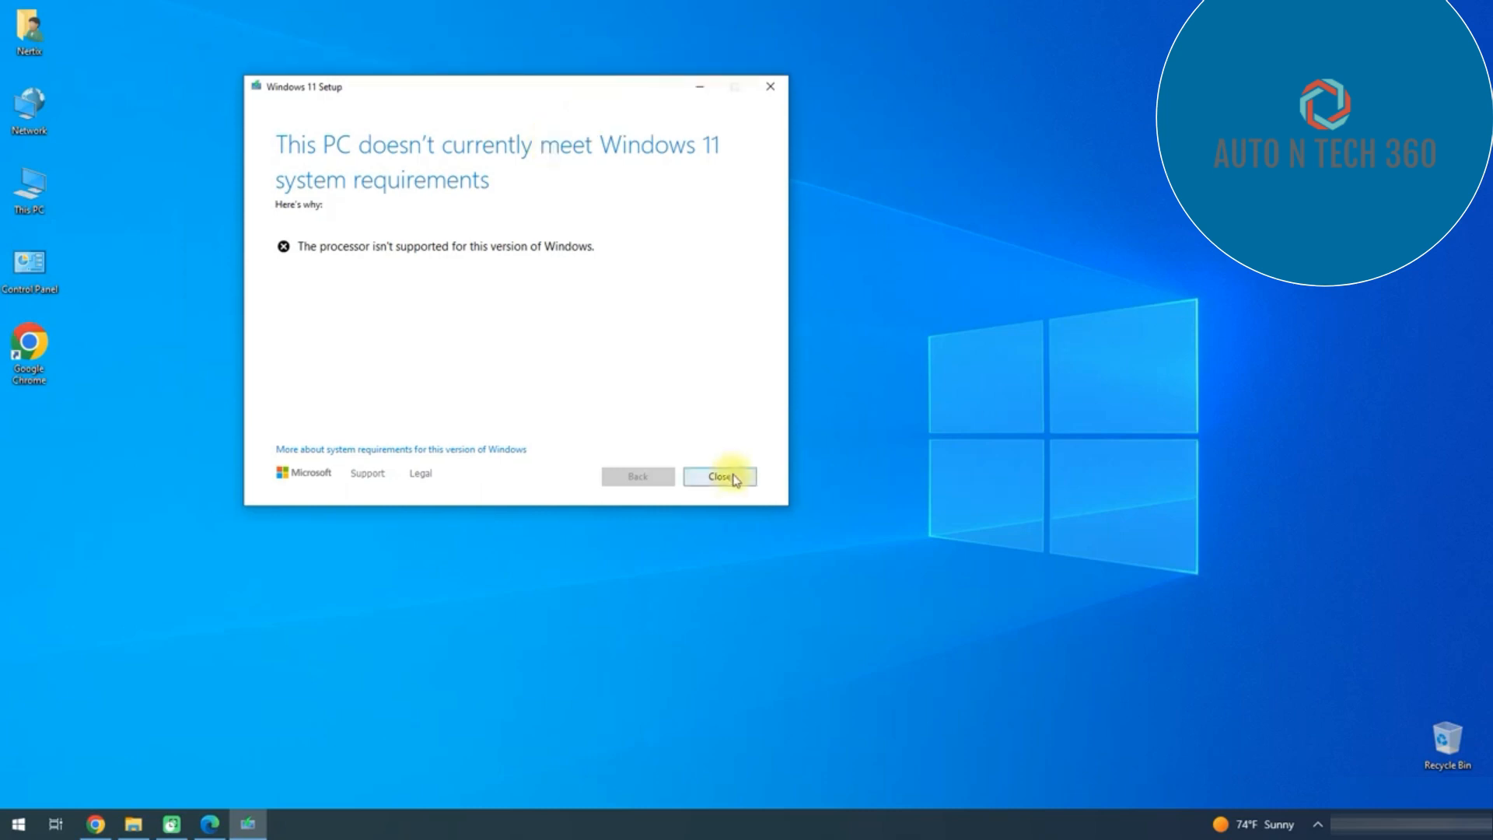
{"action": "left_click", "coordinate": [723, 476]}
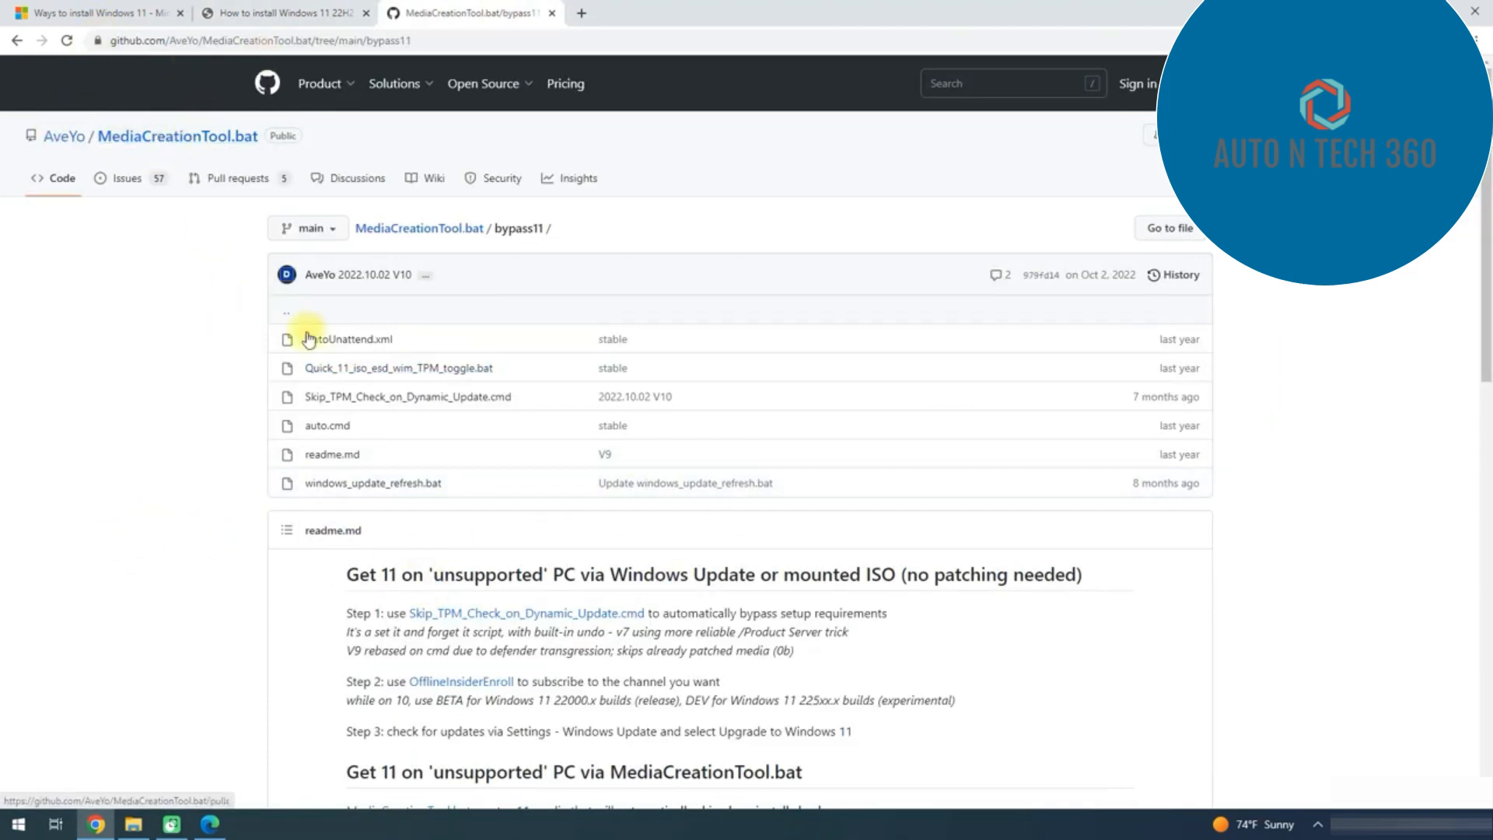
- Open Skip_TPM_Check_on_Dynamic_Update.cmd from the bypass11 folder of the AveYo MediaCreationTool.bat repository on GitHub
{"action": "scroll", "coordinate": [607, 483], "scroll_direction": "down", "scroll_amount": 1}
{"action": "scroll", "coordinate": [607, 483], "scroll_direction": "up", "scroll_amount": 1}
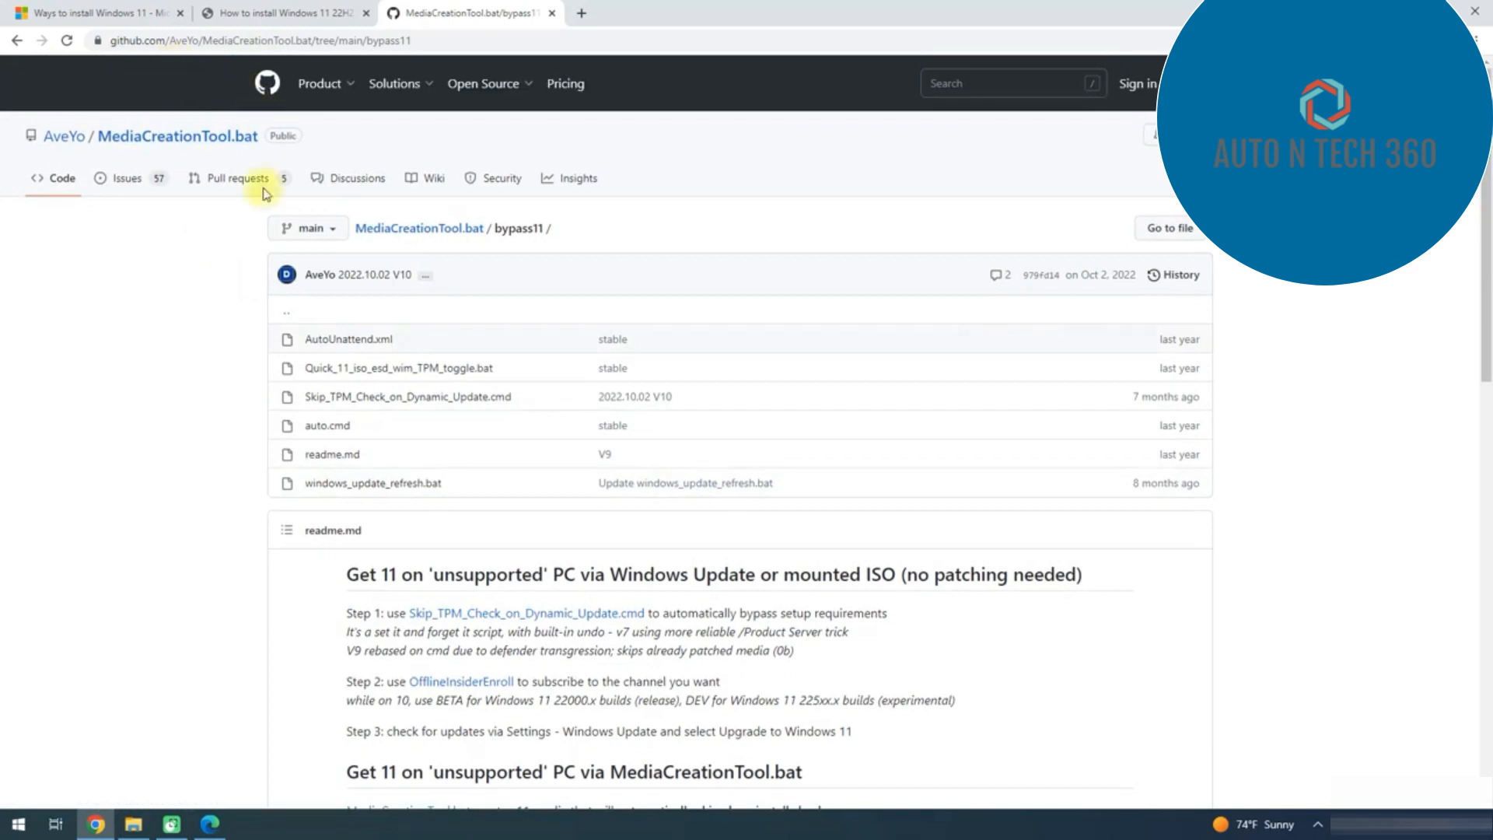
{"action": "scroll", "coordinate": [785, 591], "scroll_direction": "down", "scroll_amount": 2}
{"action": "scroll", "coordinate": [423, 476], "scroll_direction": "up", "scroll_amount": 2}
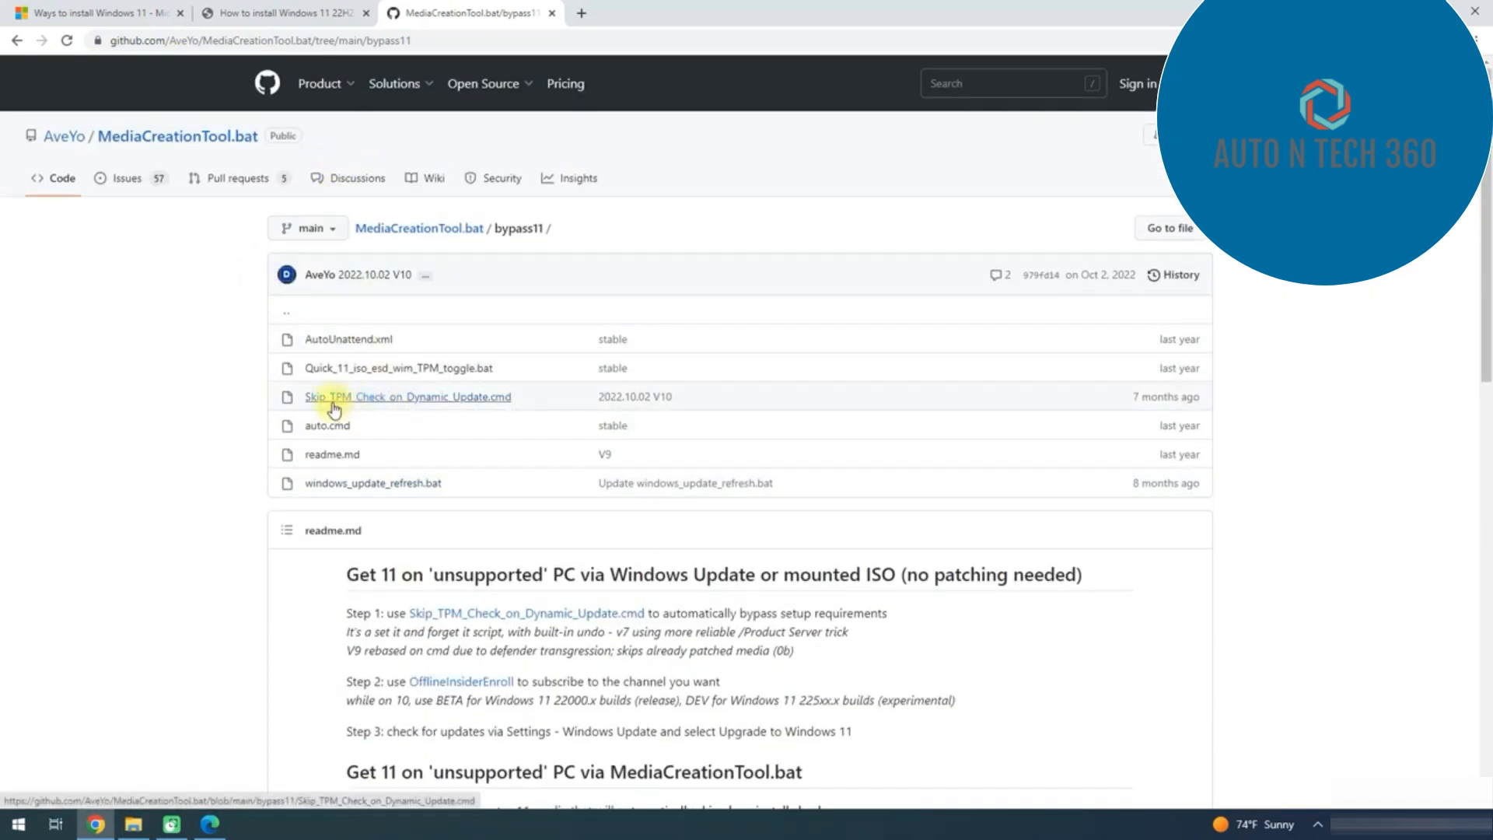
{"action": "left_click", "coordinate": [381, 400]}
- Copy the entire code of the Skip_TPM_Check_on_Dynamic_Update.cmd script, from its first line to the final "# press enter" line
{"action": "scroll", "coordinate": [964, 665], "scroll_direction": "down", "scroll_amount": 15}
{"action": "left_click_drag", "start_coordinate": [972, 665], "coordinate": [354, 560]}
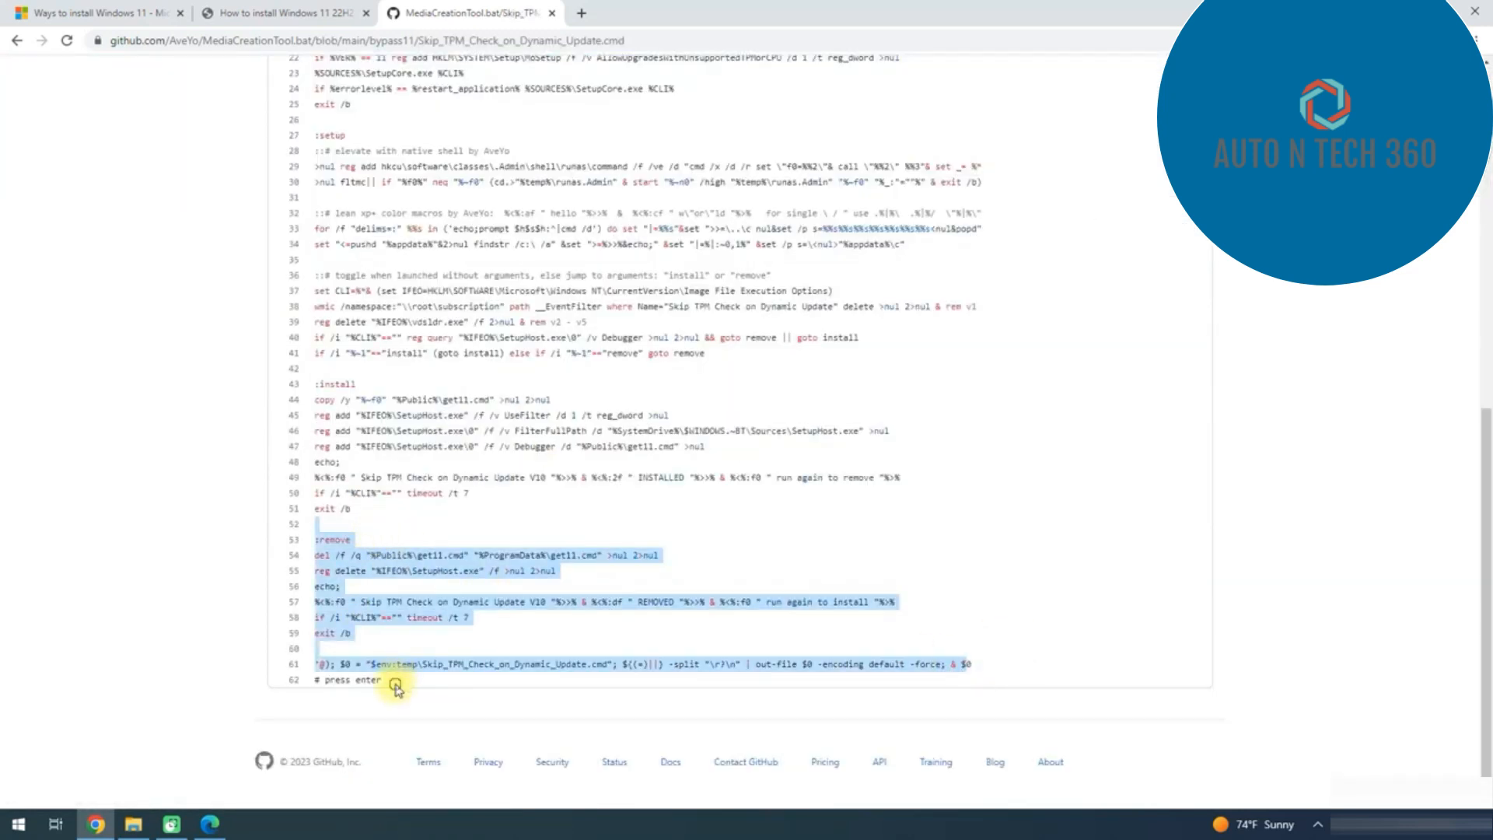
{"action": "left_click_drag", "start_coordinate": [395, 688], "coordinate": [322, 337]}
{"action": "scroll", "coordinate": [343, 373], "scroll_direction": "up", "scroll_amount": 5}
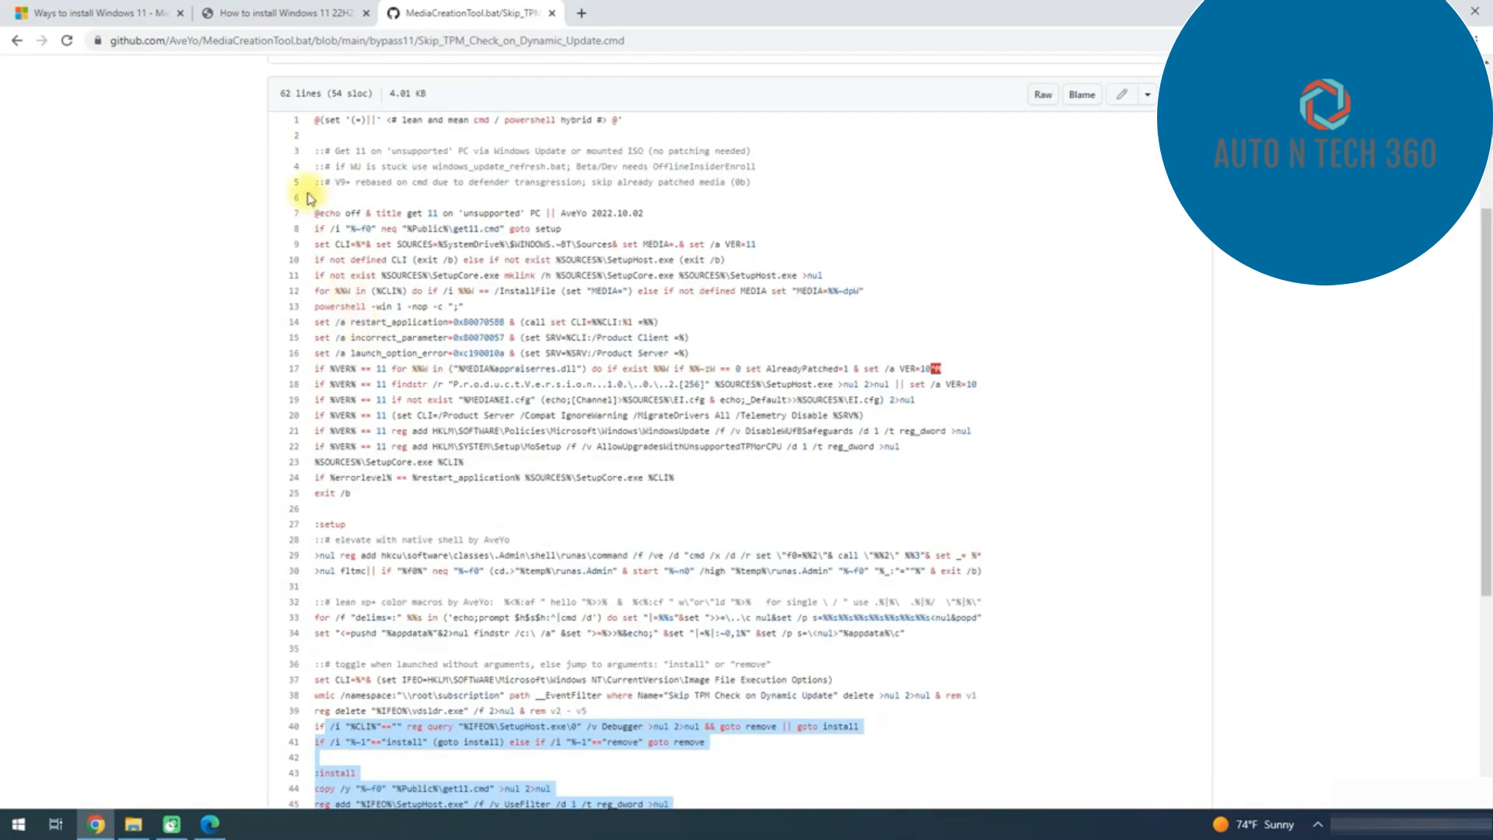
{"action": "scroll", "coordinate": [308, 197], "scroll_direction": "up", "scroll_amount": 3}
{"action": "left_click", "coordinate": [319, 393], "text": "shift"}
{"action": "right_click", "coordinate": [331, 399]}
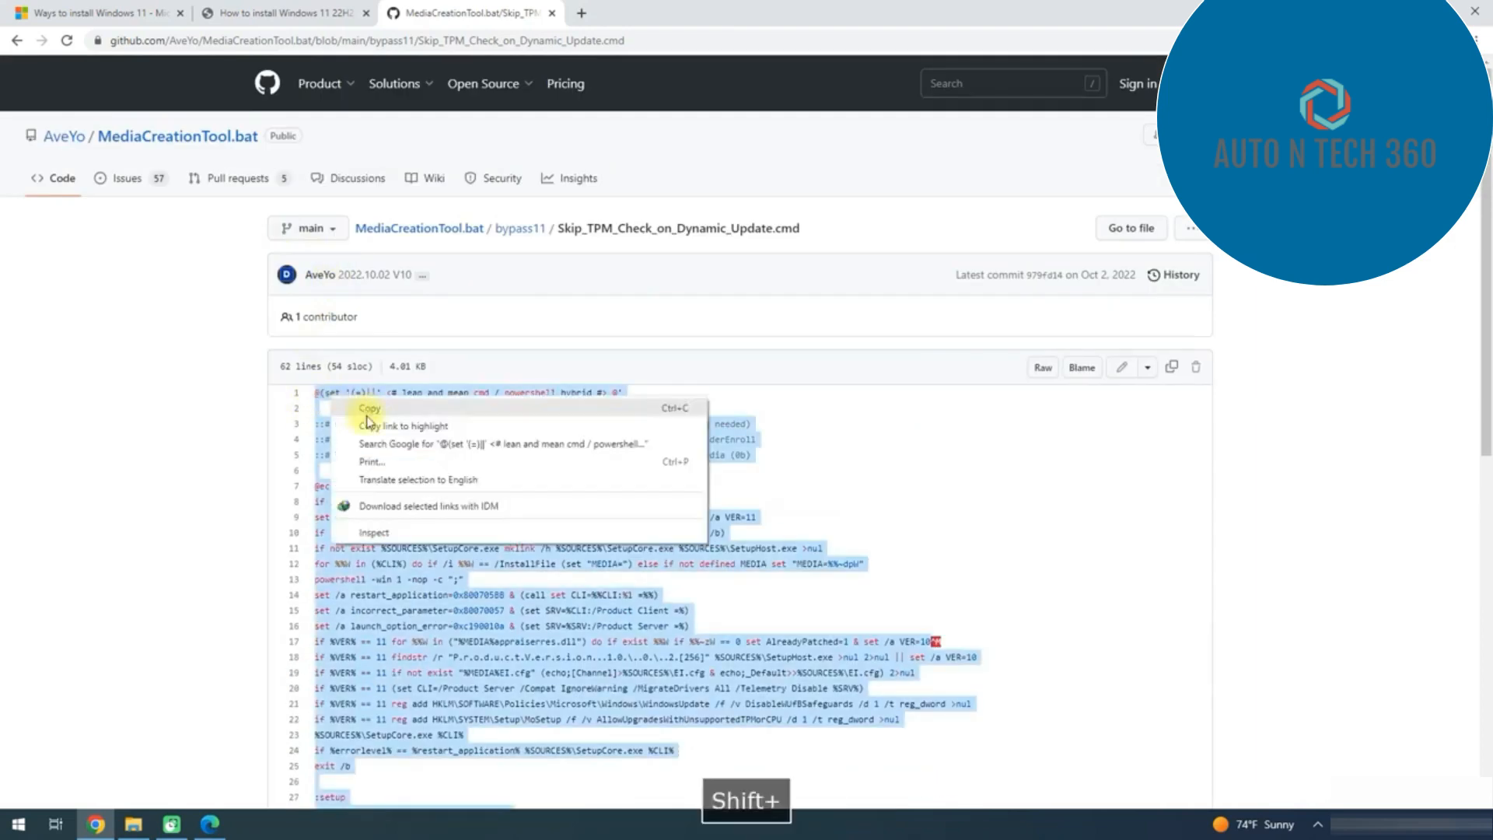
{"action": "left_click", "coordinate": [368, 410]}
- Create a new text document on the desktop, minimize the browser and place the document in the ISO file's row
{"action": "left_click_drag", "start_coordinate": [843, 10], "coordinate": [1128, 241]}
{"action": "right_click", "coordinate": [447, 61]}
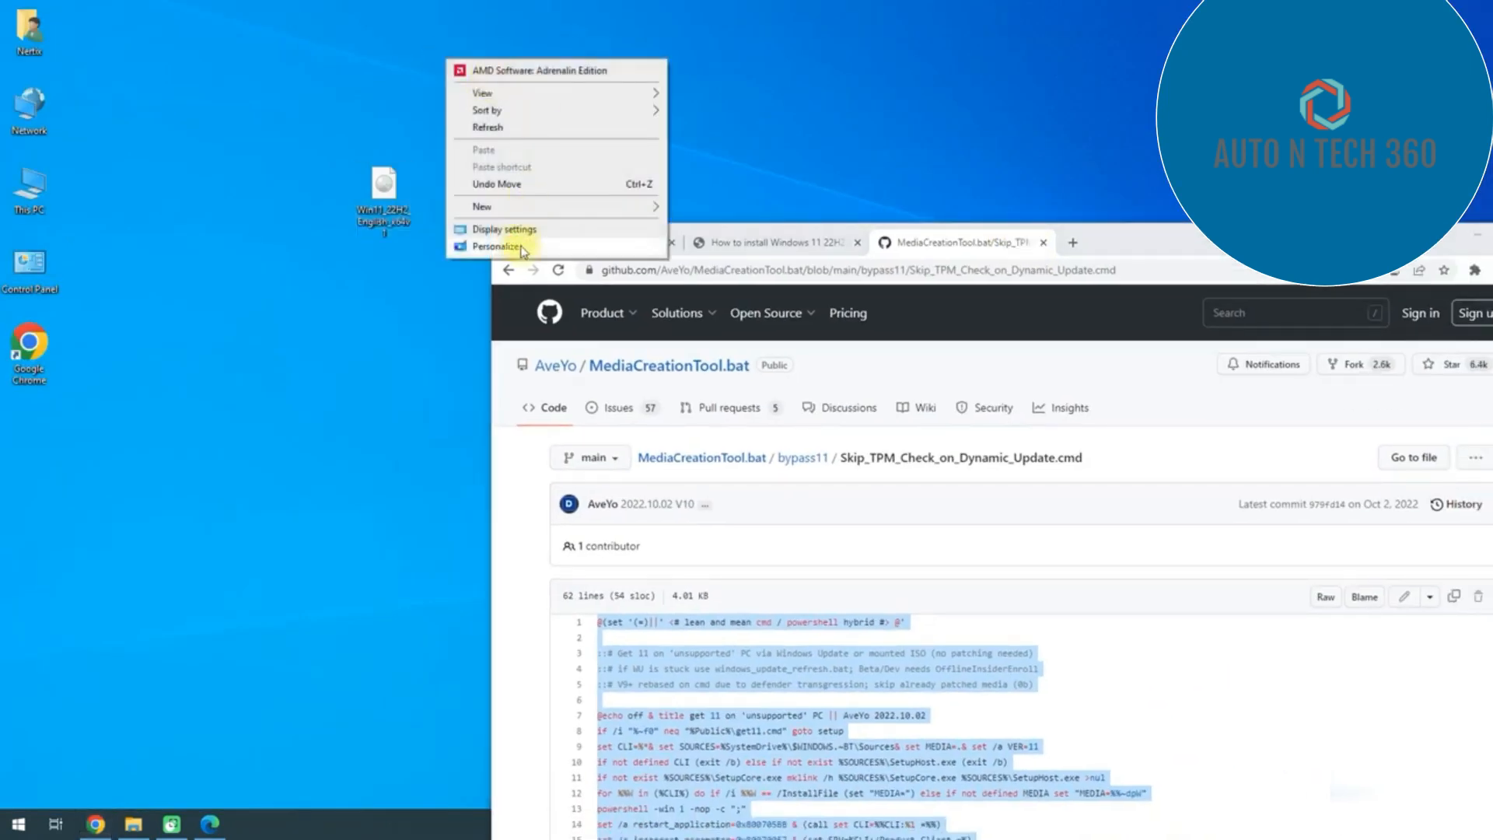
{"action": "mouse_move", "coordinate": [490, 206]}
{"action": "left_click", "coordinate": [704, 327]}
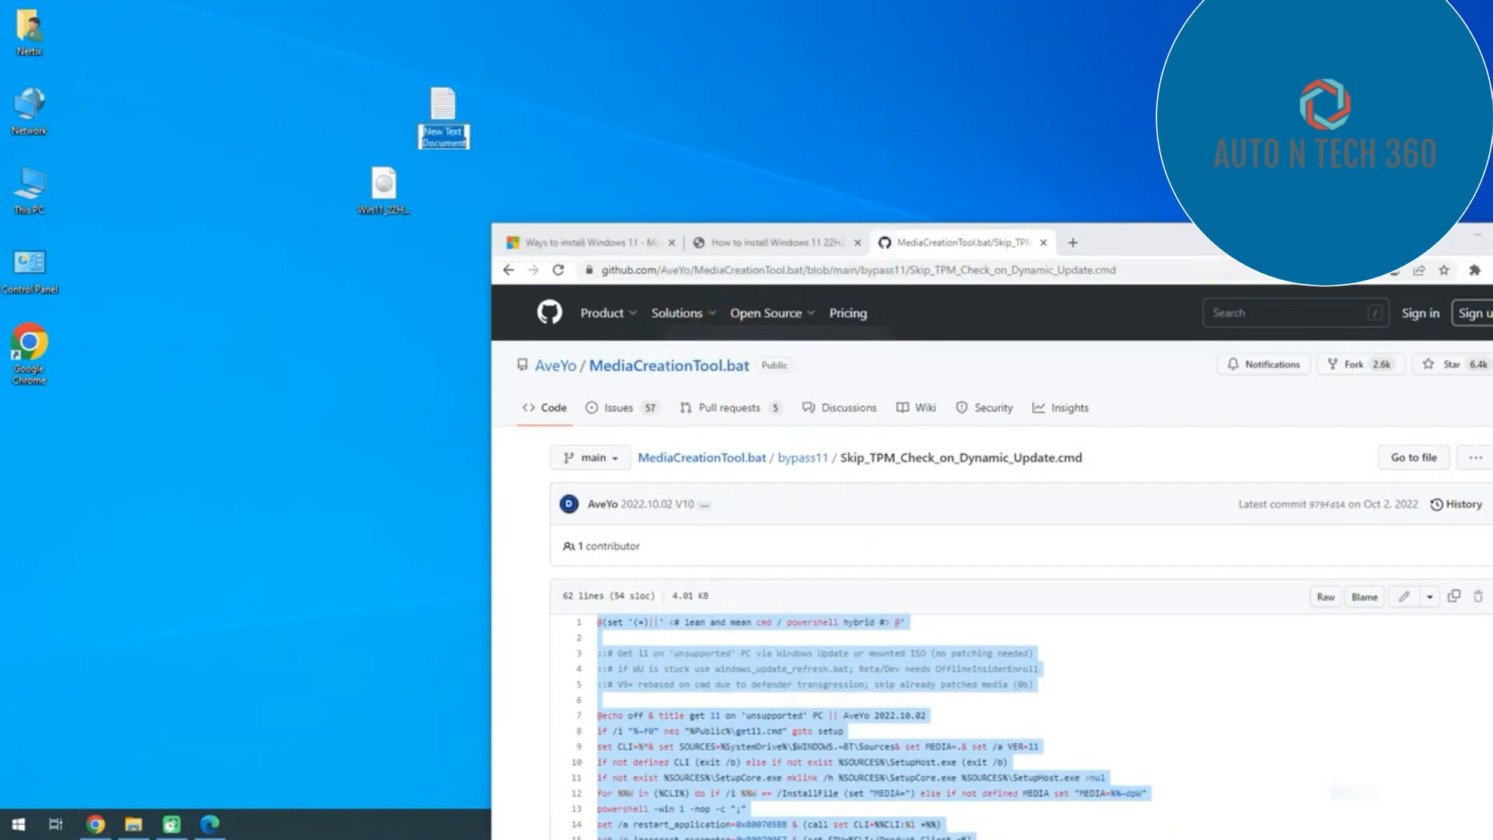
{"action": "left_click", "coordinate": [1475, 235]}
{"action": "left_click_drag", "start_coordinate": [460, 122], "coordinate": [608, 228]}
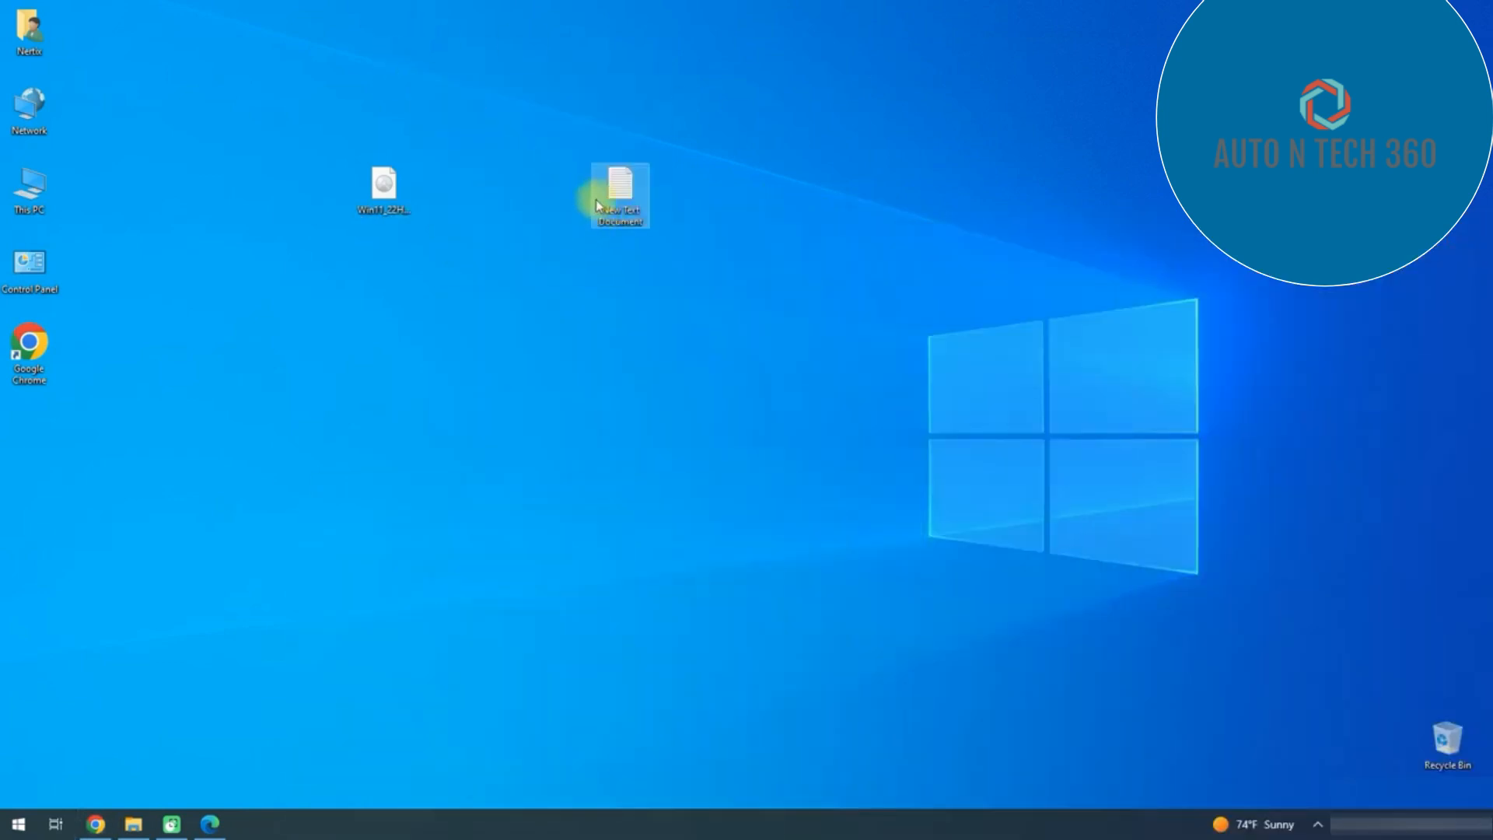
- Paste the copied script into the new text document, save it and close Notepad
{"action": "double_click", "coordinate": [596, 204]}
{"action": "key", "text": "ctrl+v"}
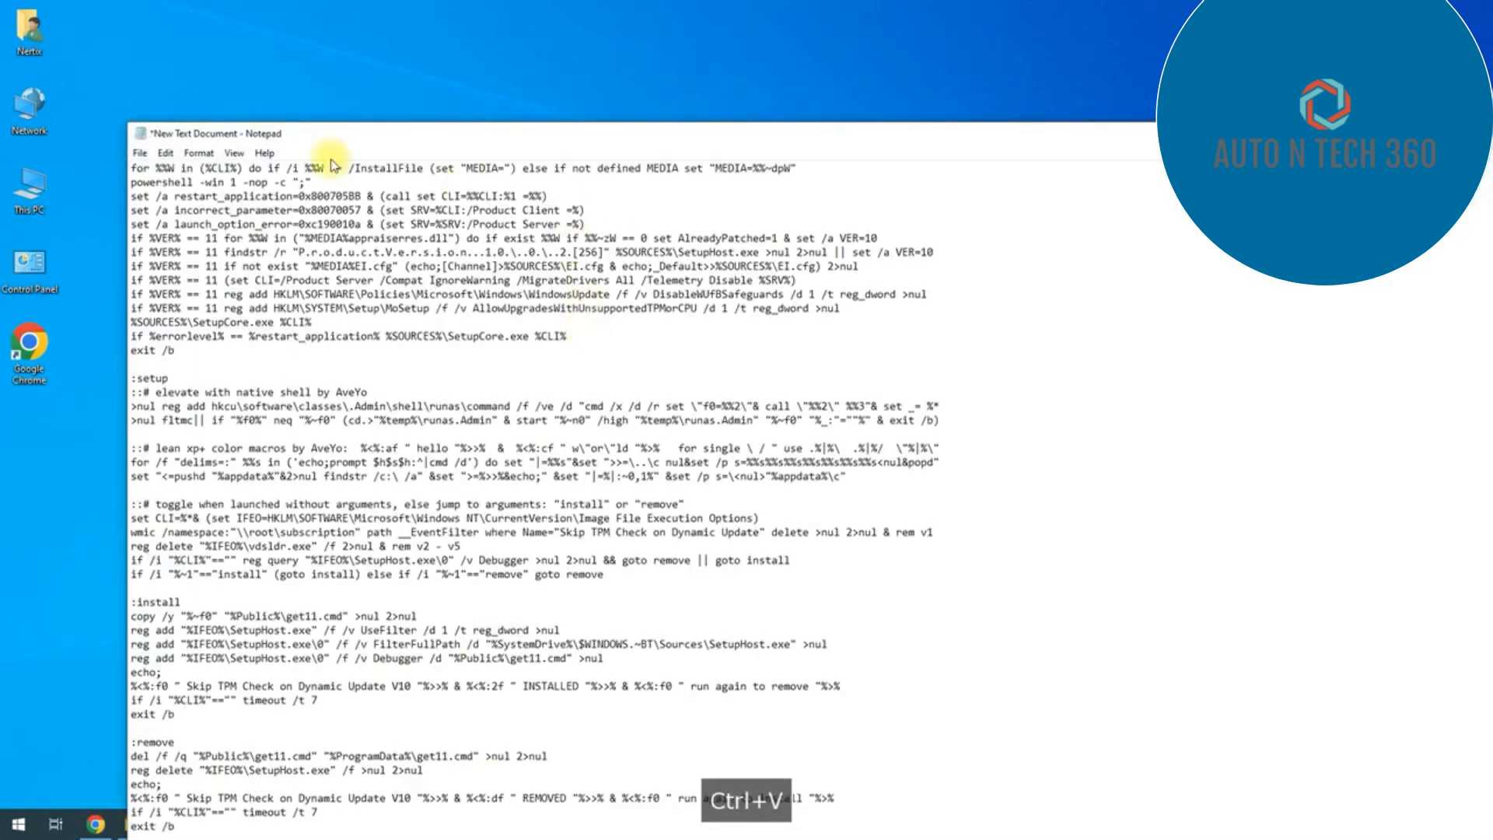
{"action": "left_click", "coordinate": [140, 152]}
{"action": "left_click", "coordinate": [184, 222]}
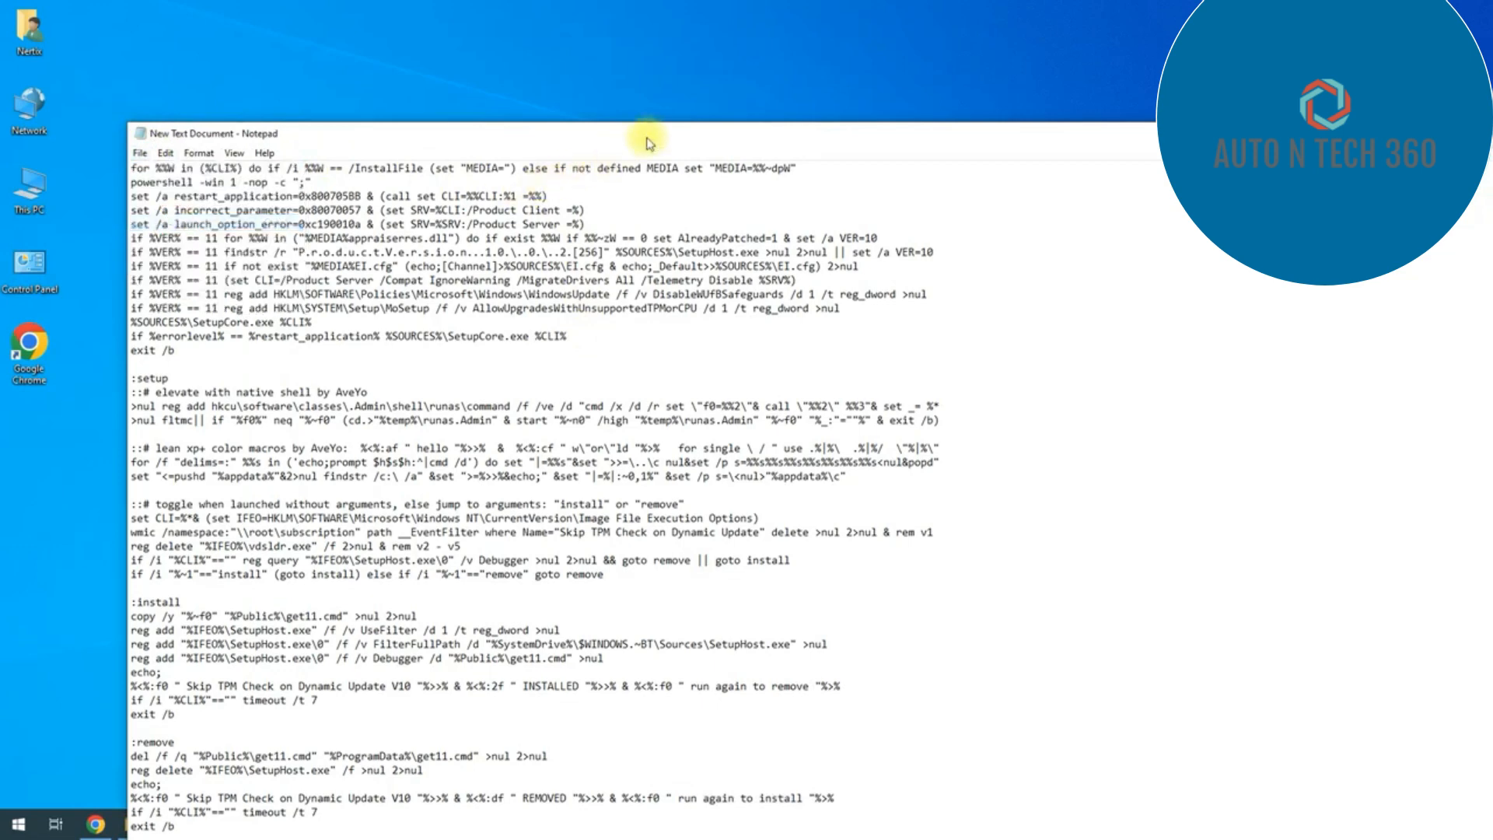
{"action": "left_click_drag", "start_coordinate": [647, 138], "coordinate": [248, 166]}
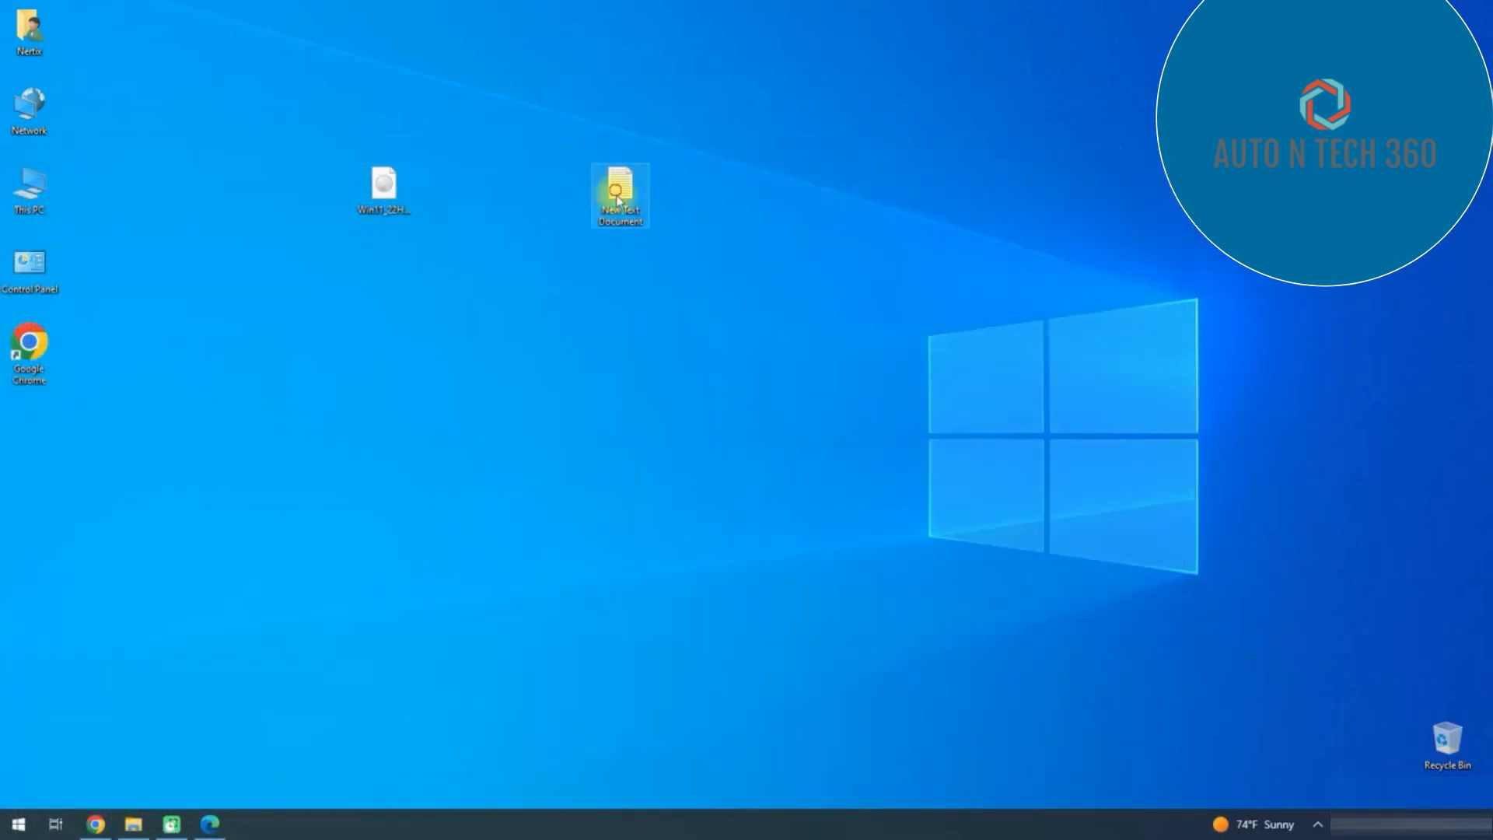
- Move the text document next to the Windows 11 ISO file and rename it Bypasser
{"action": "left_click_drag", "start_coordinate": [616, 194], "coordinate": [498, 196]}
{"action": "left_click", "coordinate": [490, 209]}
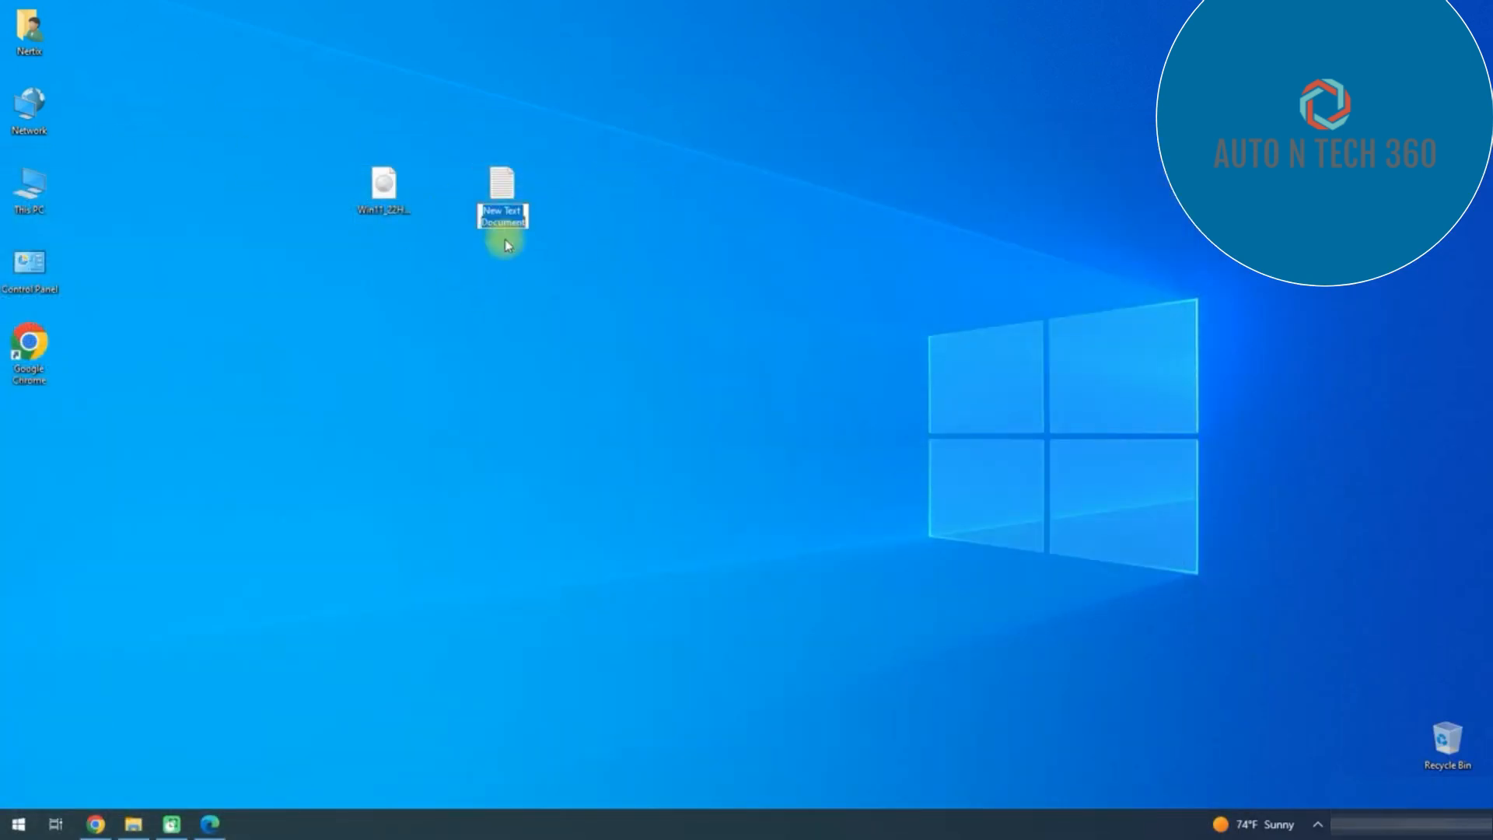
{"action": "type", "text": "B"}
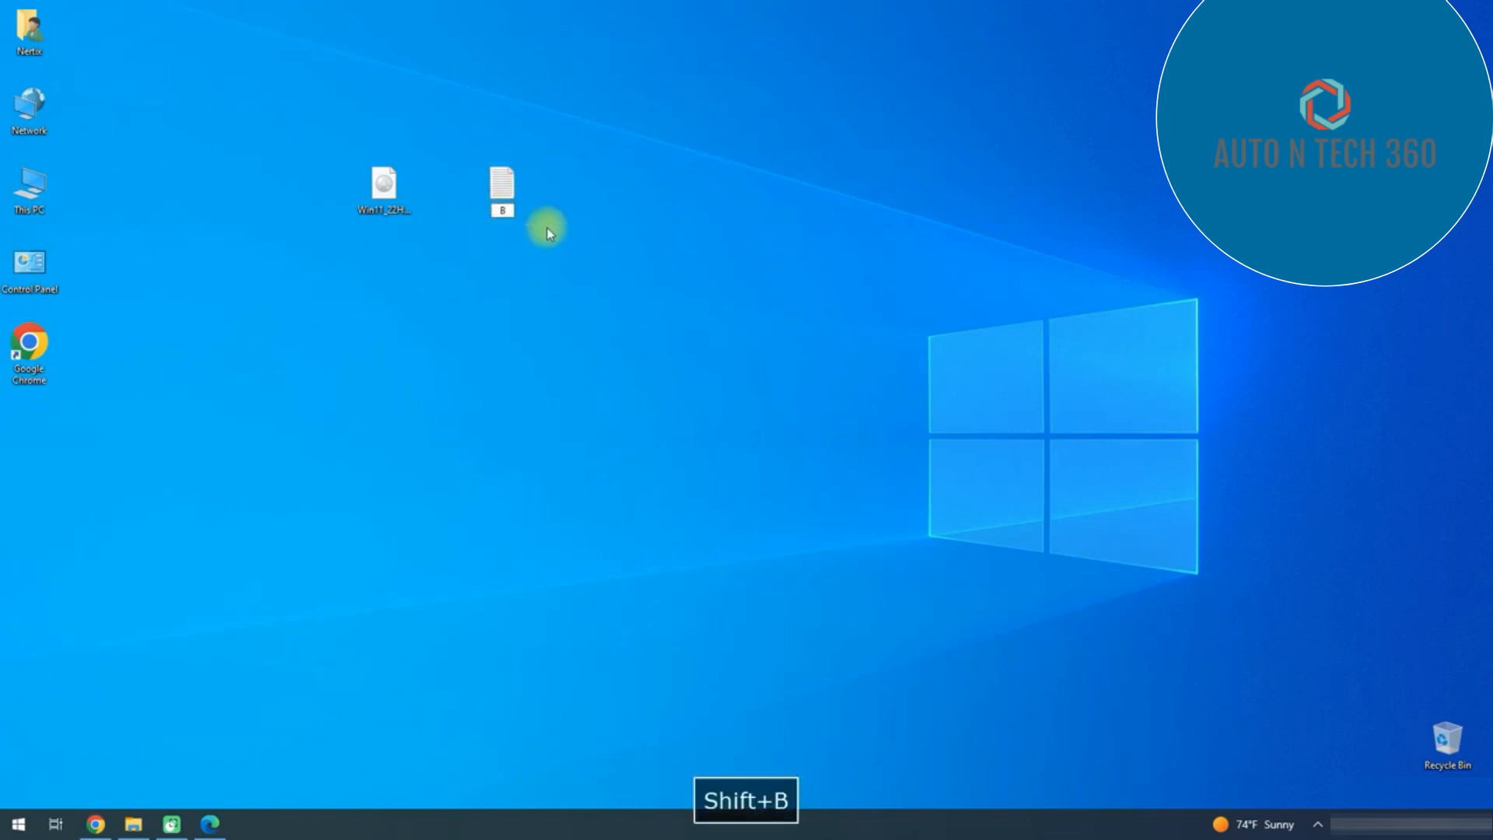
{"action": "type", "text": "ypasser"}
{"action": "key", "text": "Return"}
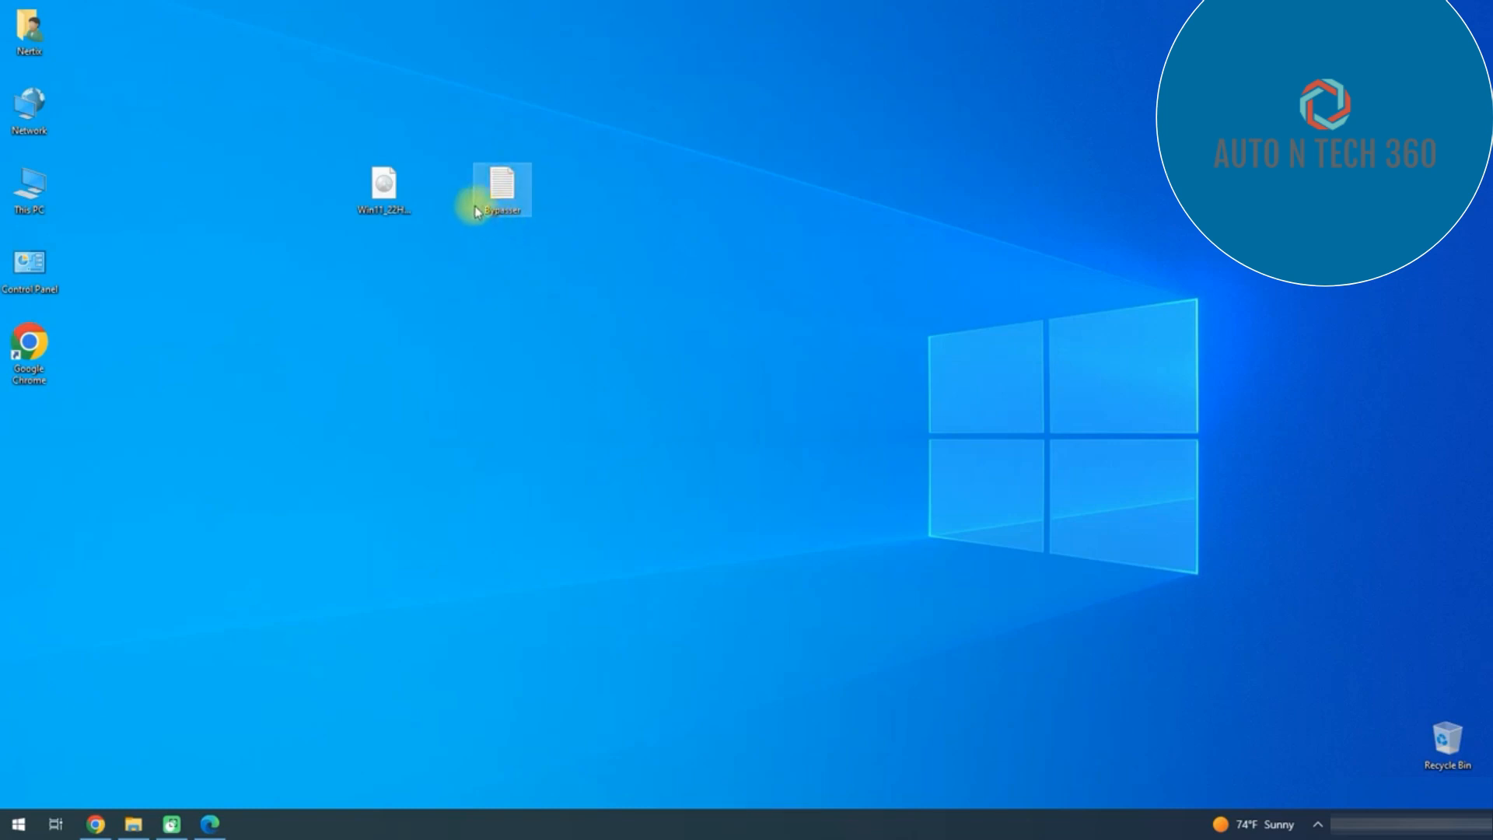
- Try to turn the Bypasser text document into a command script by renaming it Bypasser.cmd
{"action": "left_click", "coordinate": [521, 208]}
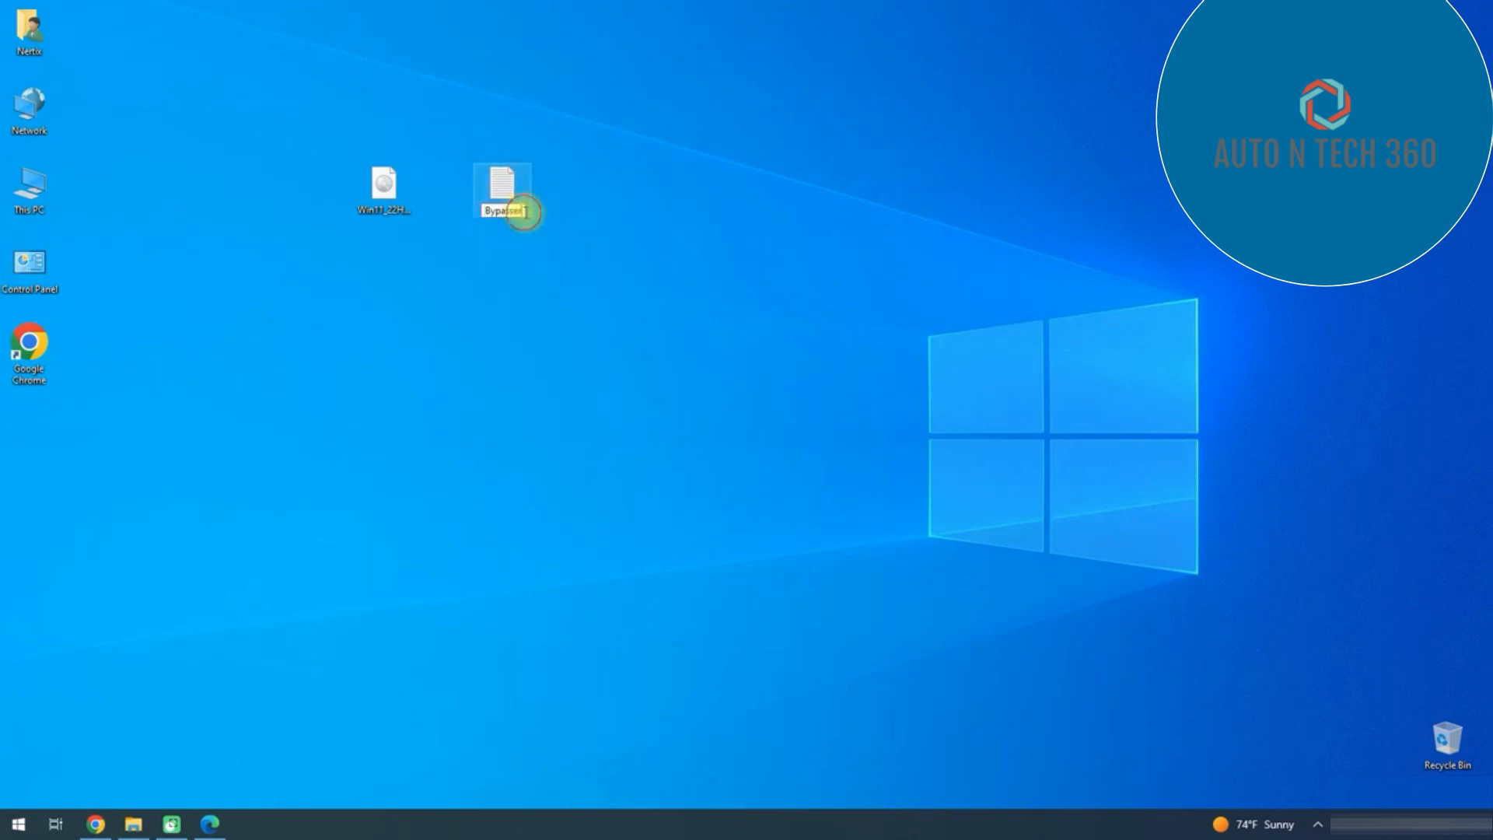
{"action": "type", "text": ".cmd"}
{"action": "key", "text": "Return"}
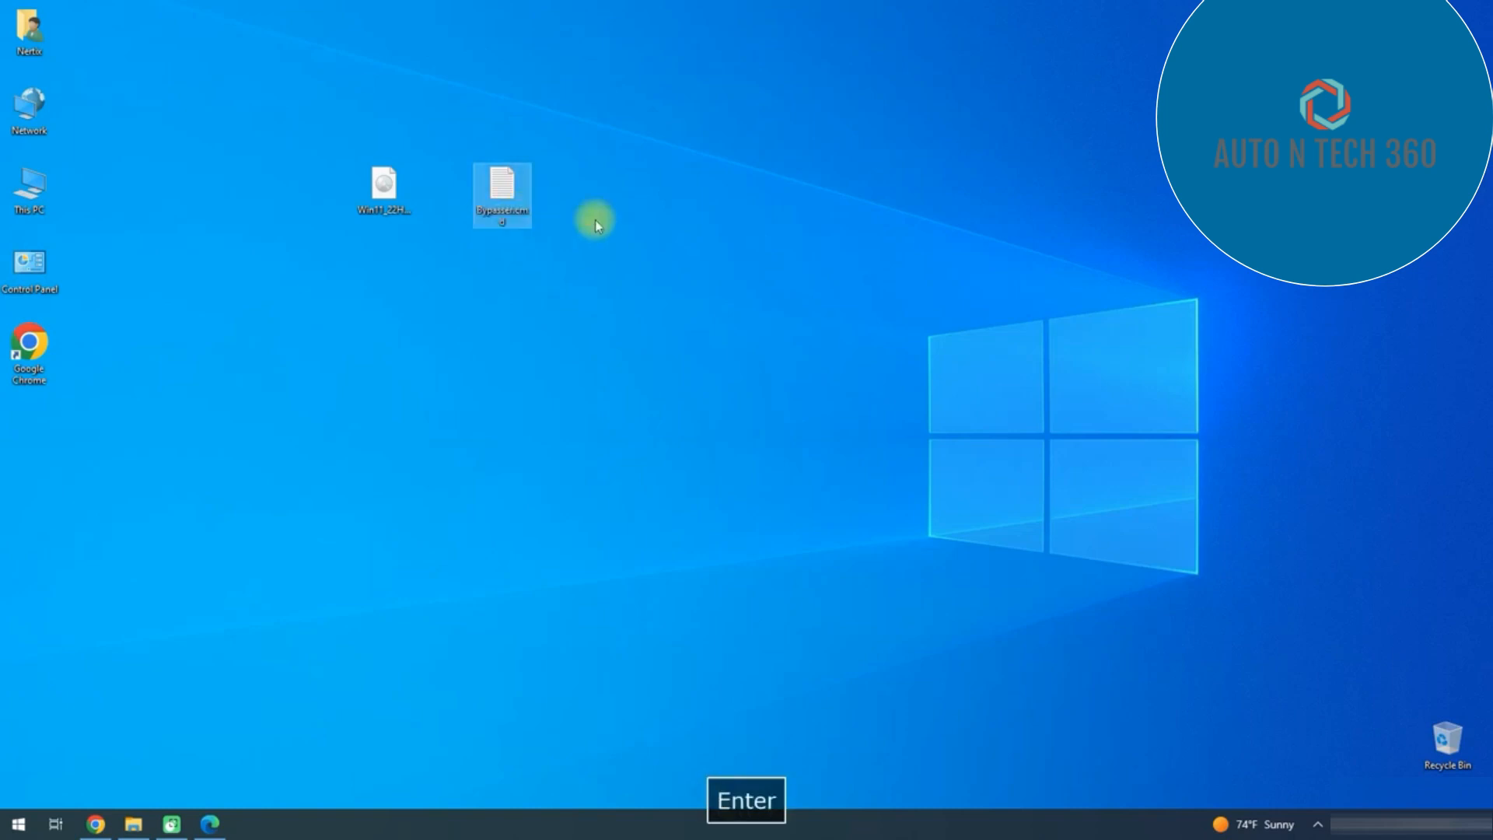
- Turn off "Hide extensions for known file types" in File Explorer's Folder Options, apply the change and close File Explorer
{"action": "double_click", "coordinate": [30, 181]}
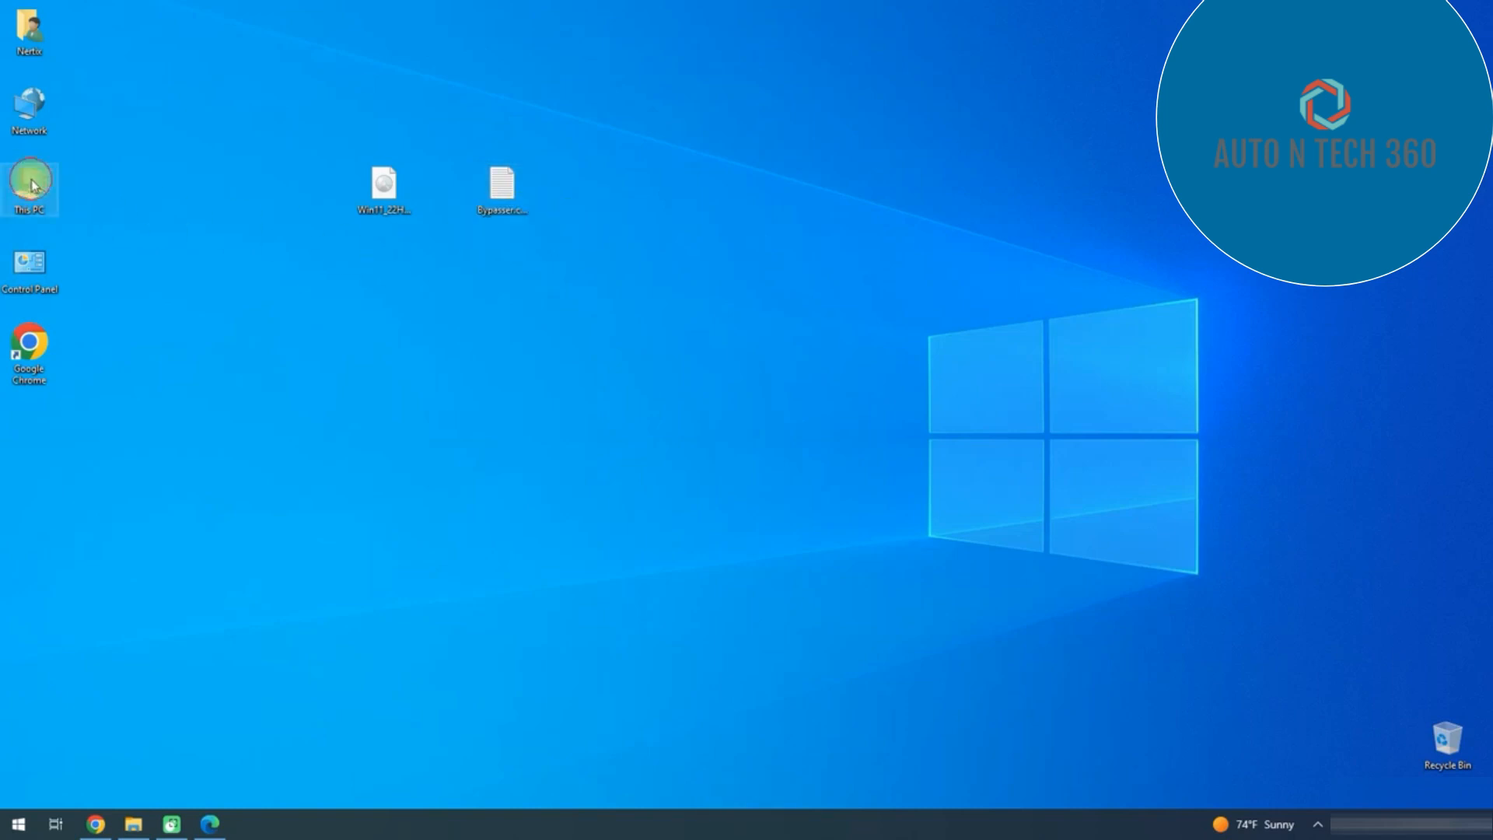
{"action": "left_click_drag", "start_coordinate": [550, 416], "coordinate": [153, 33]}
{"action": "left_click", "coordinate": [126, 28]}
{"action": "left_click_drag", "start_coordinate": [510, 19], "coordinate": [617, 99]}
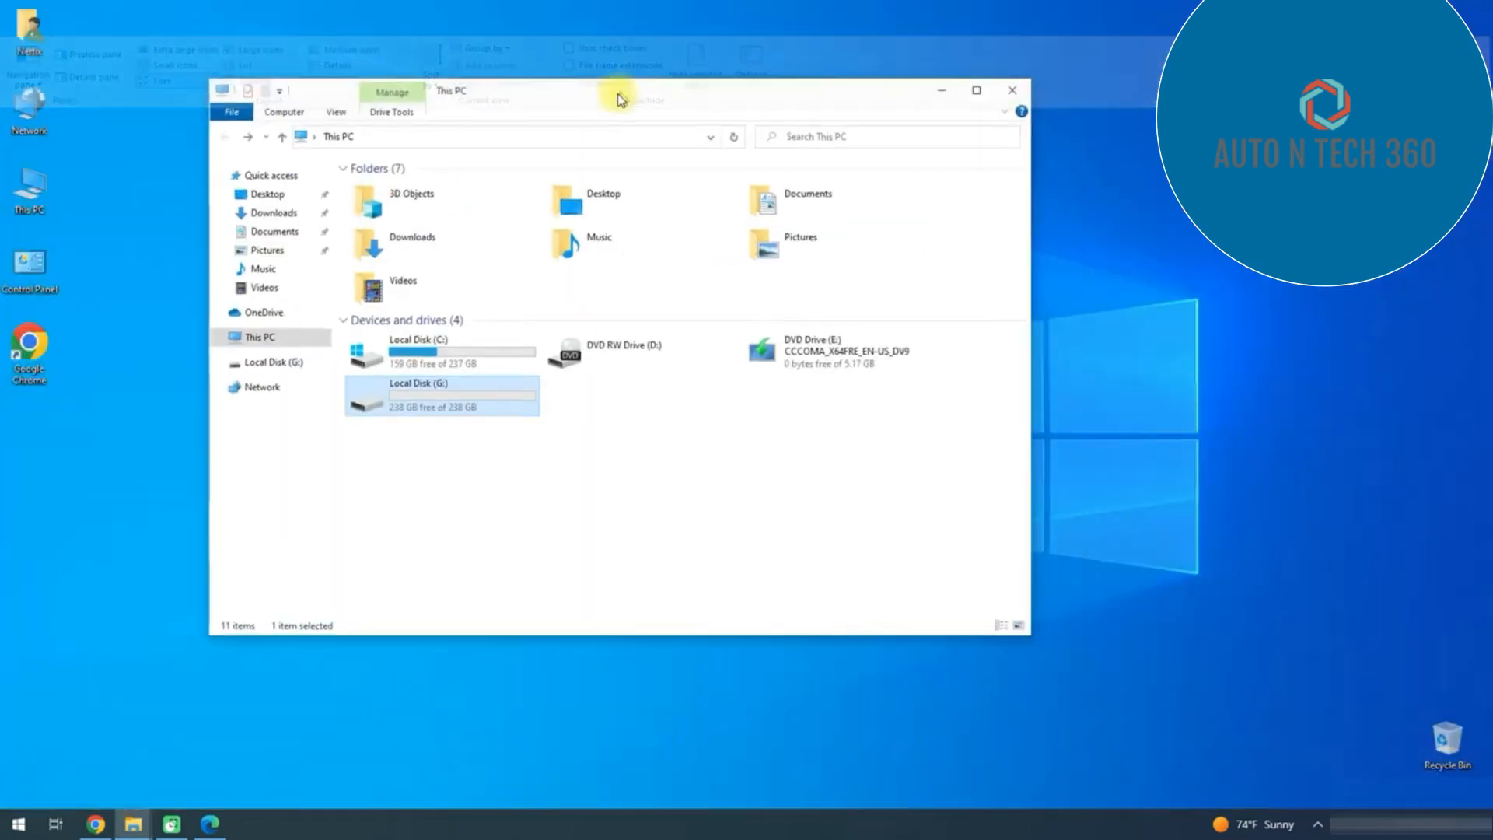
{"action": "left_click", "coordinate": [316, 110]}
{"action": "left_click", "coordinate": [942, 142]}
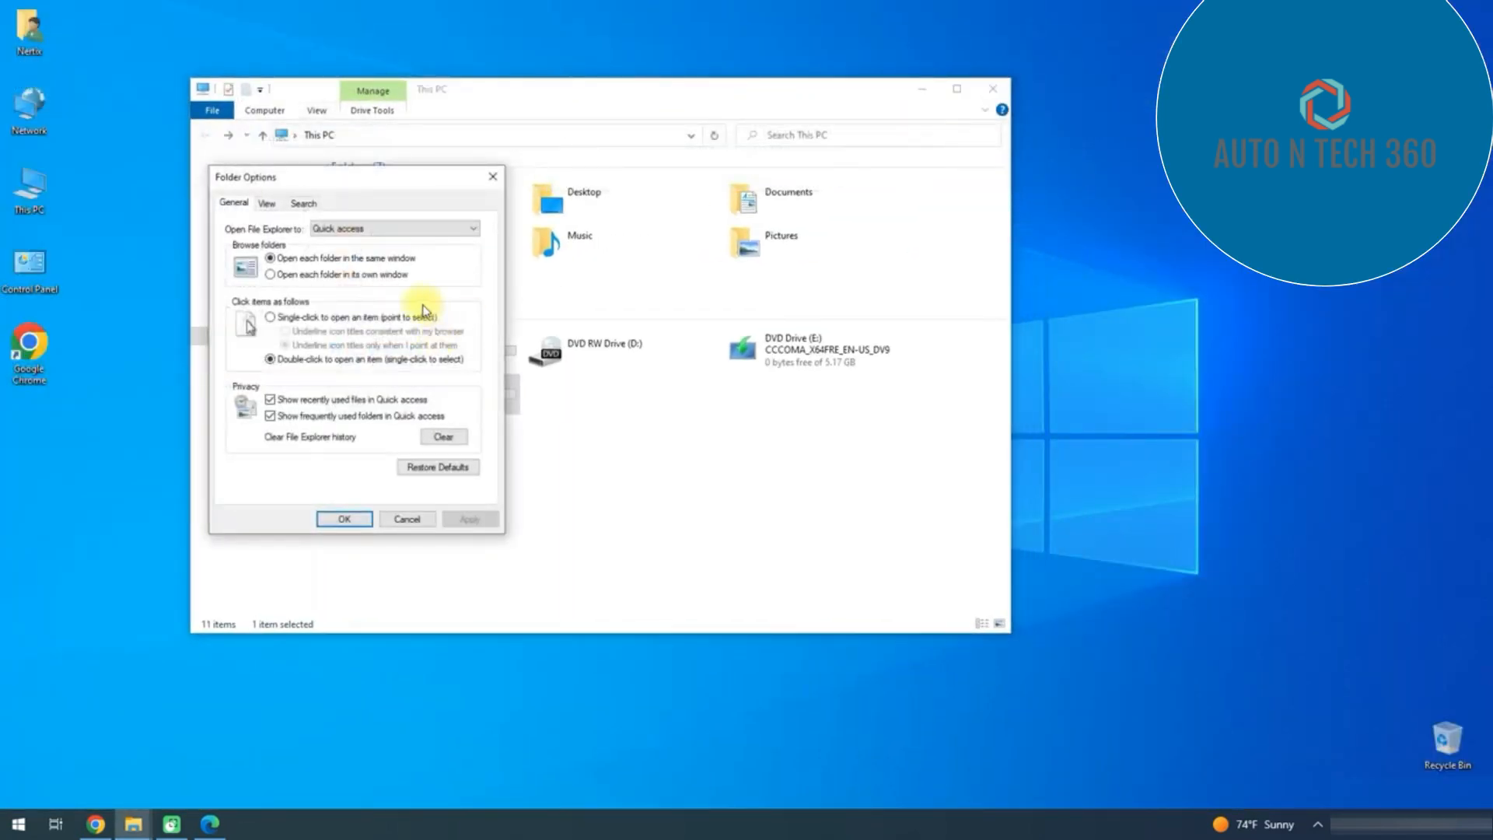
{"action": "left_click", "coordinate": [267, 203]}
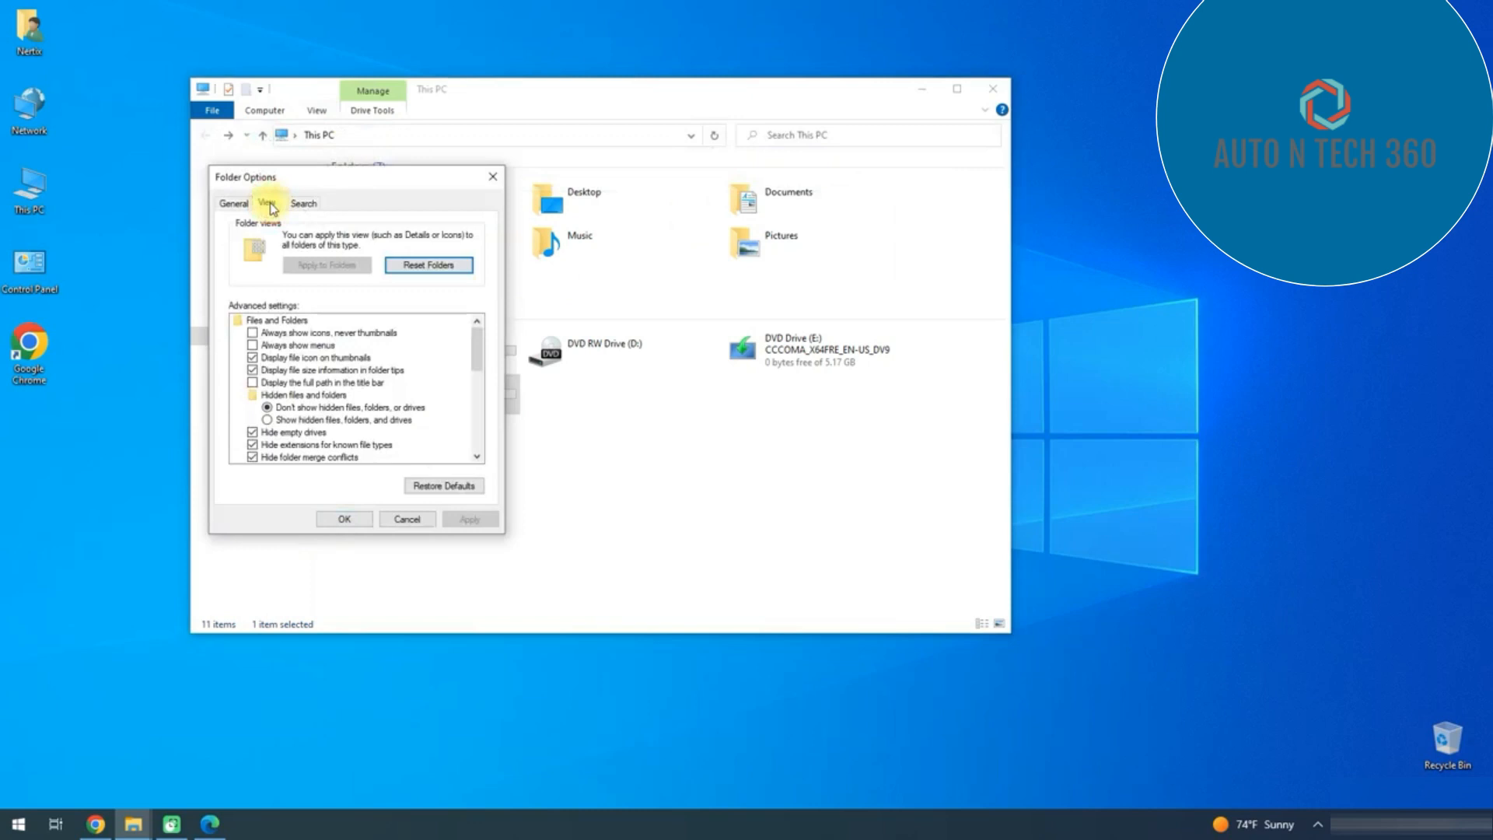
{"action": "left_click", "coordinate": [253, 447]}
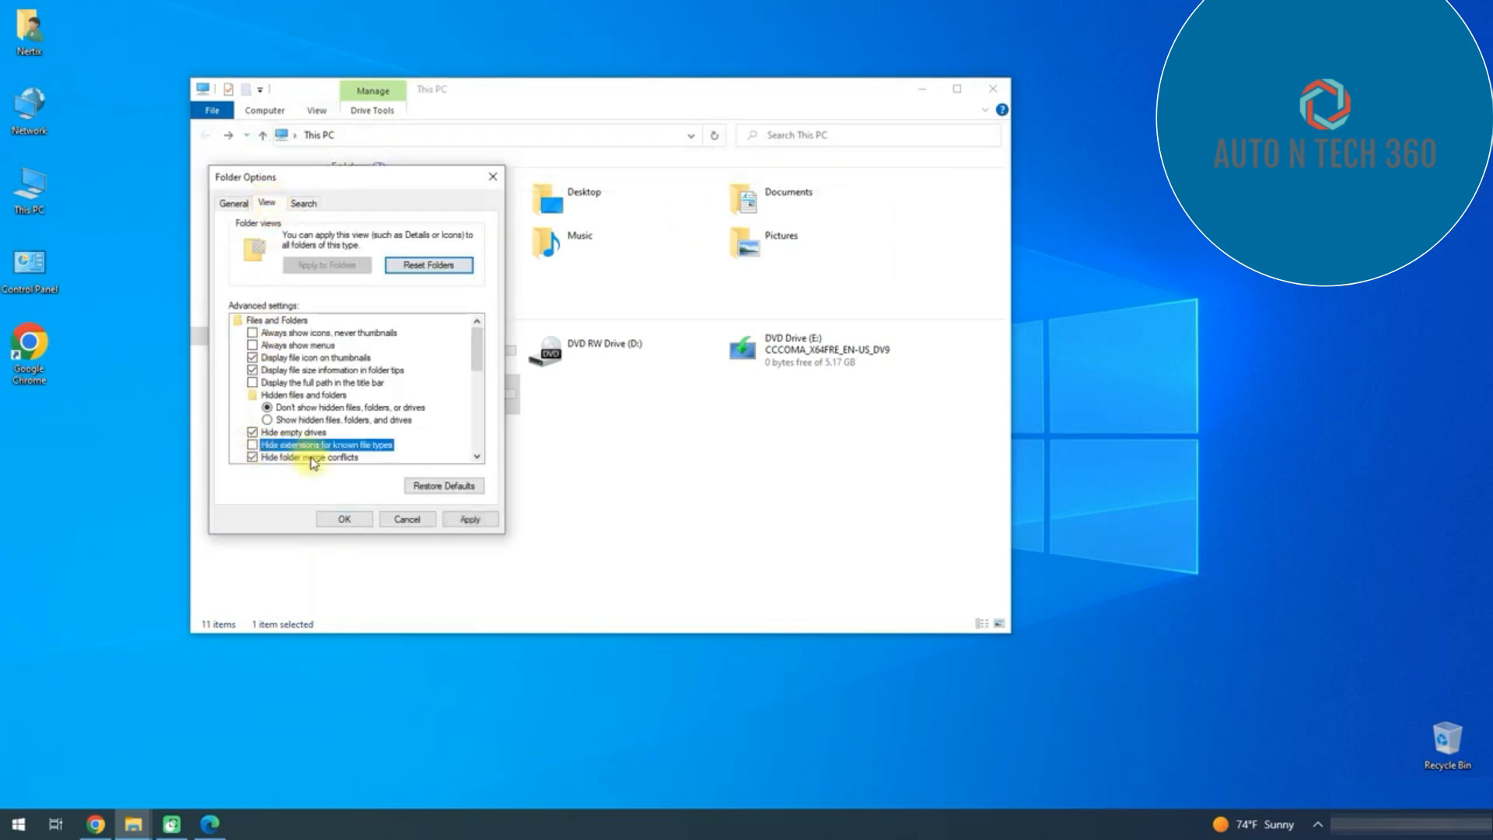
{"action": "left_click", "coordinate": [468, 519]}
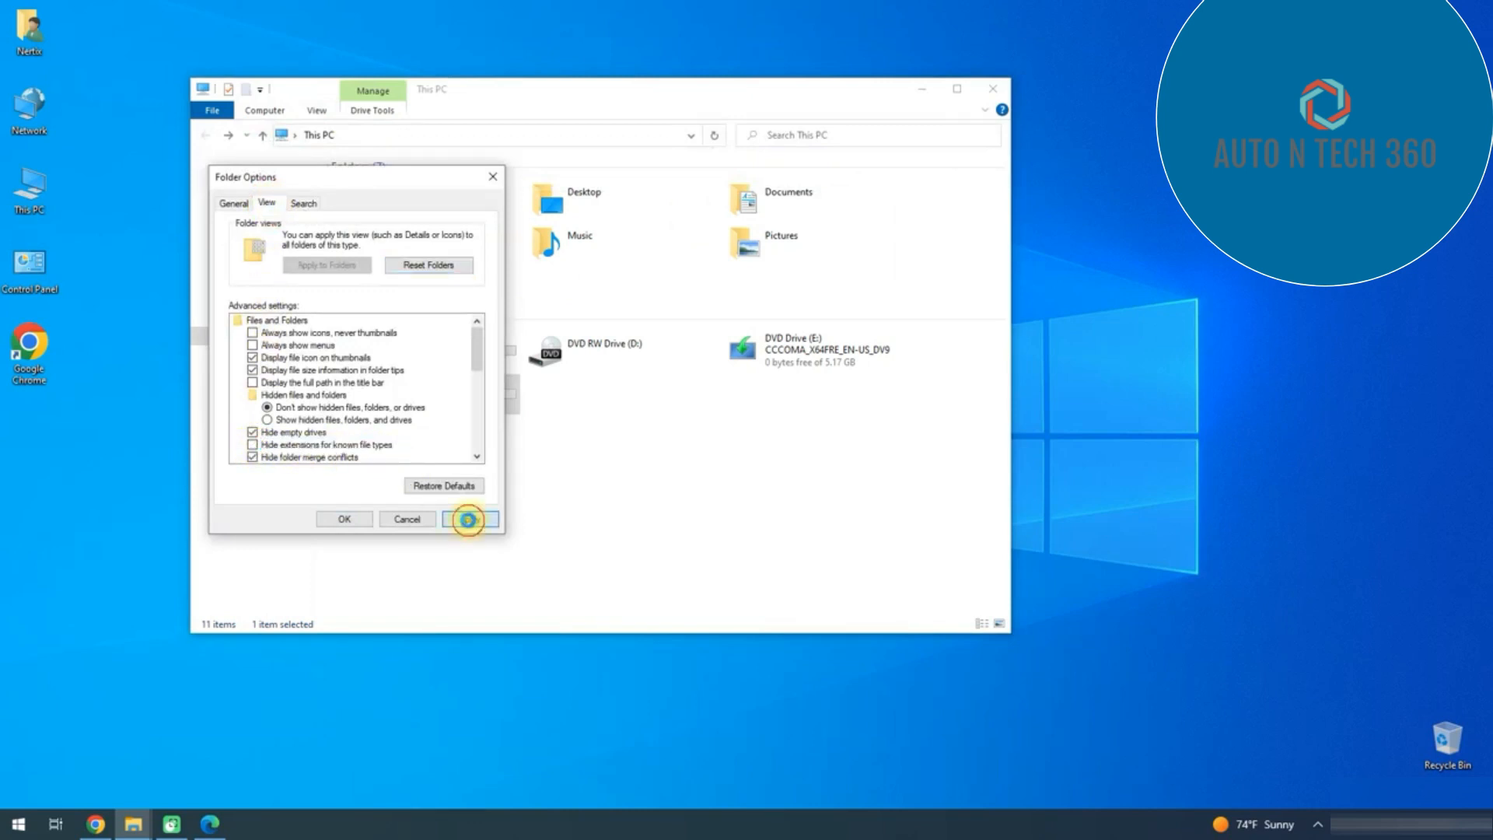
{"action": "left_click", "coordinate": [344, 518]}
{"action": "left_click", "coordinate": [993, 88]}
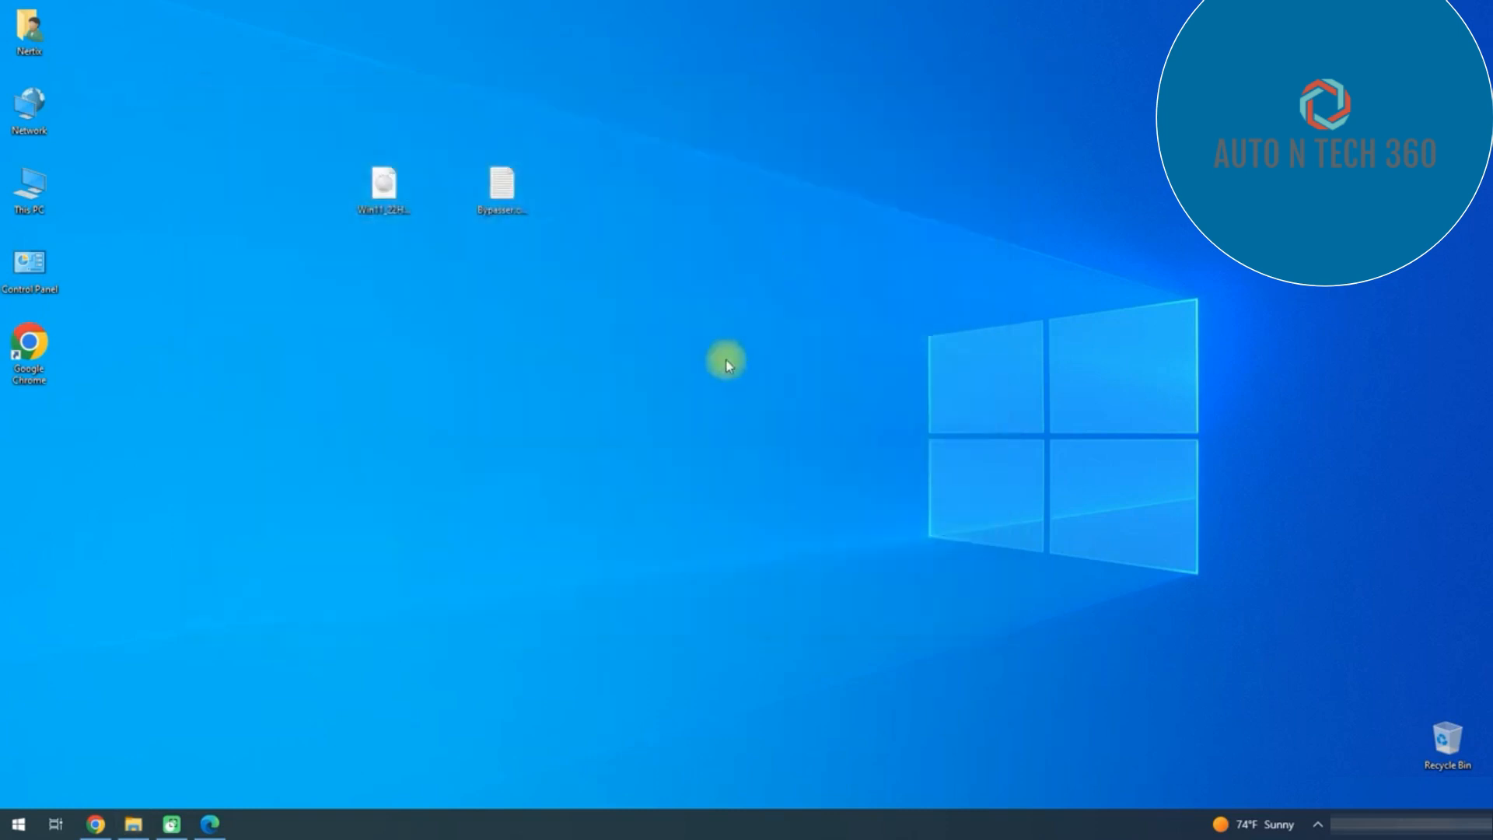
- Replace the full name of the Bypasser file, including its .txt extension, with Bypasser.cmd and accept the extension change
{"action": "left_click", "coordinate": [505, 185]}
{"action": "left_click", "coordinate": [512, 223]}
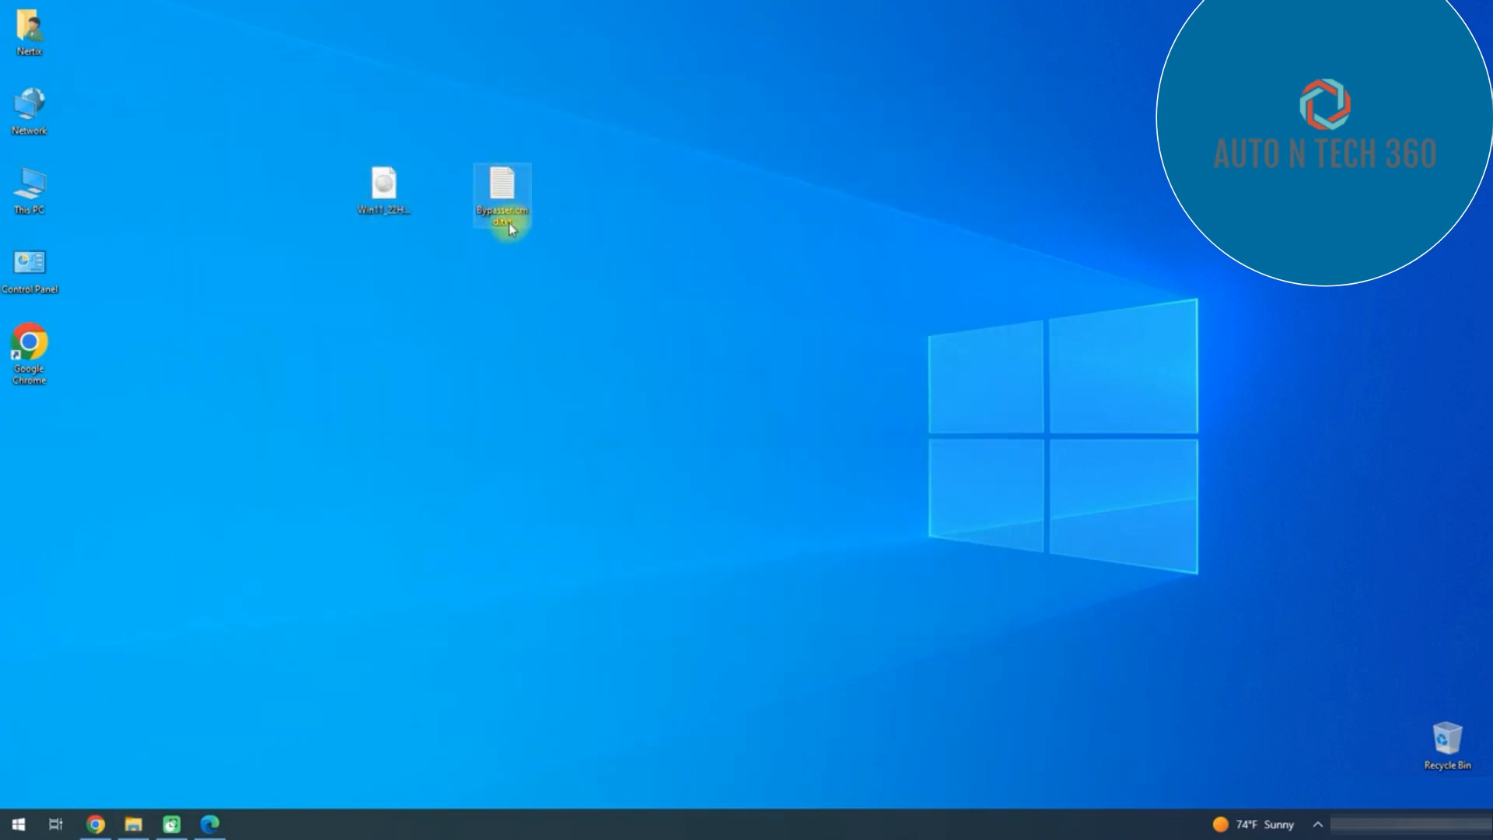
{"action": "left_click", "coordinate": [526, 222]}
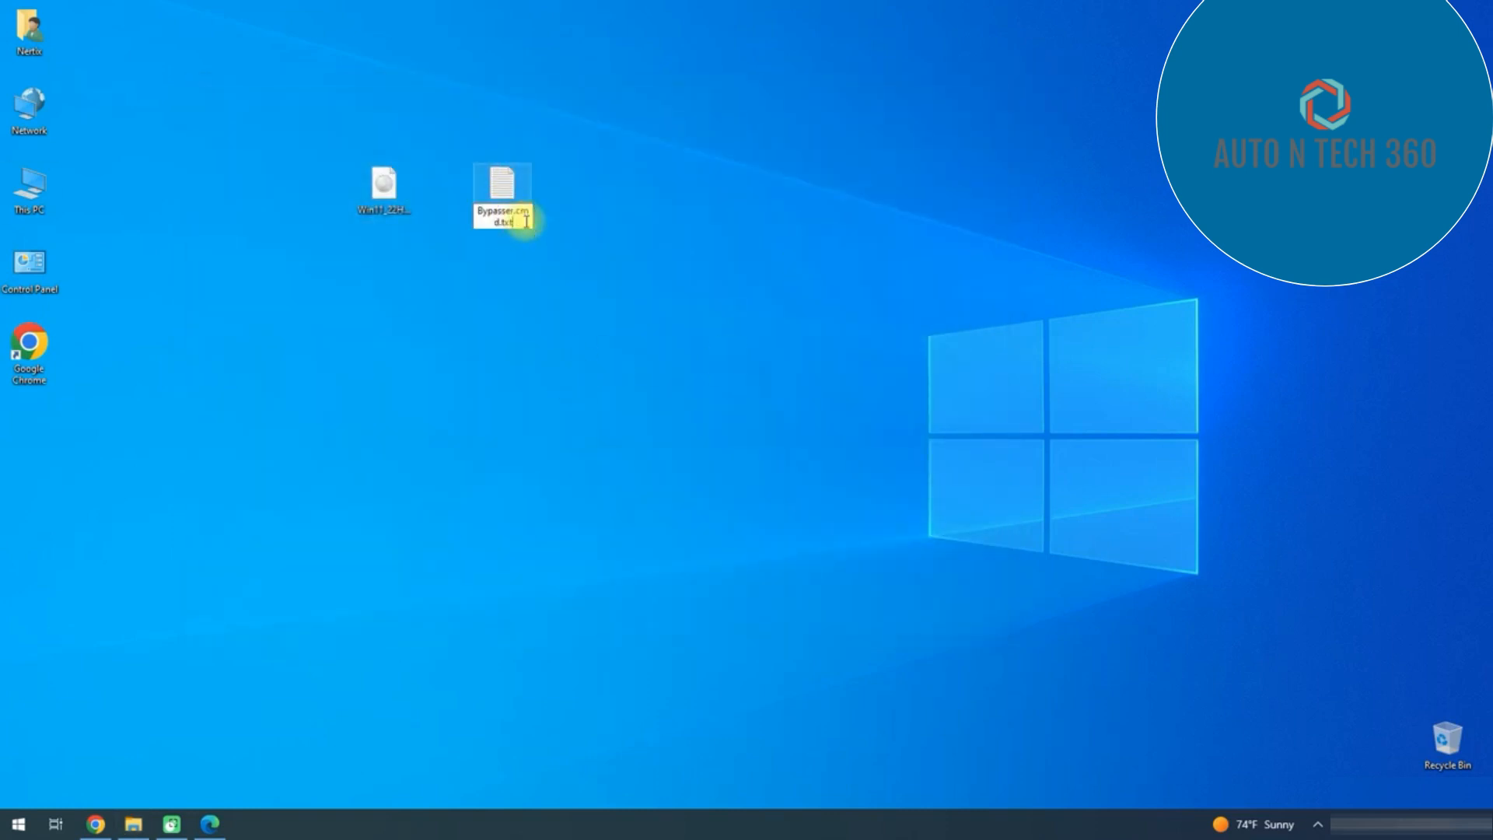
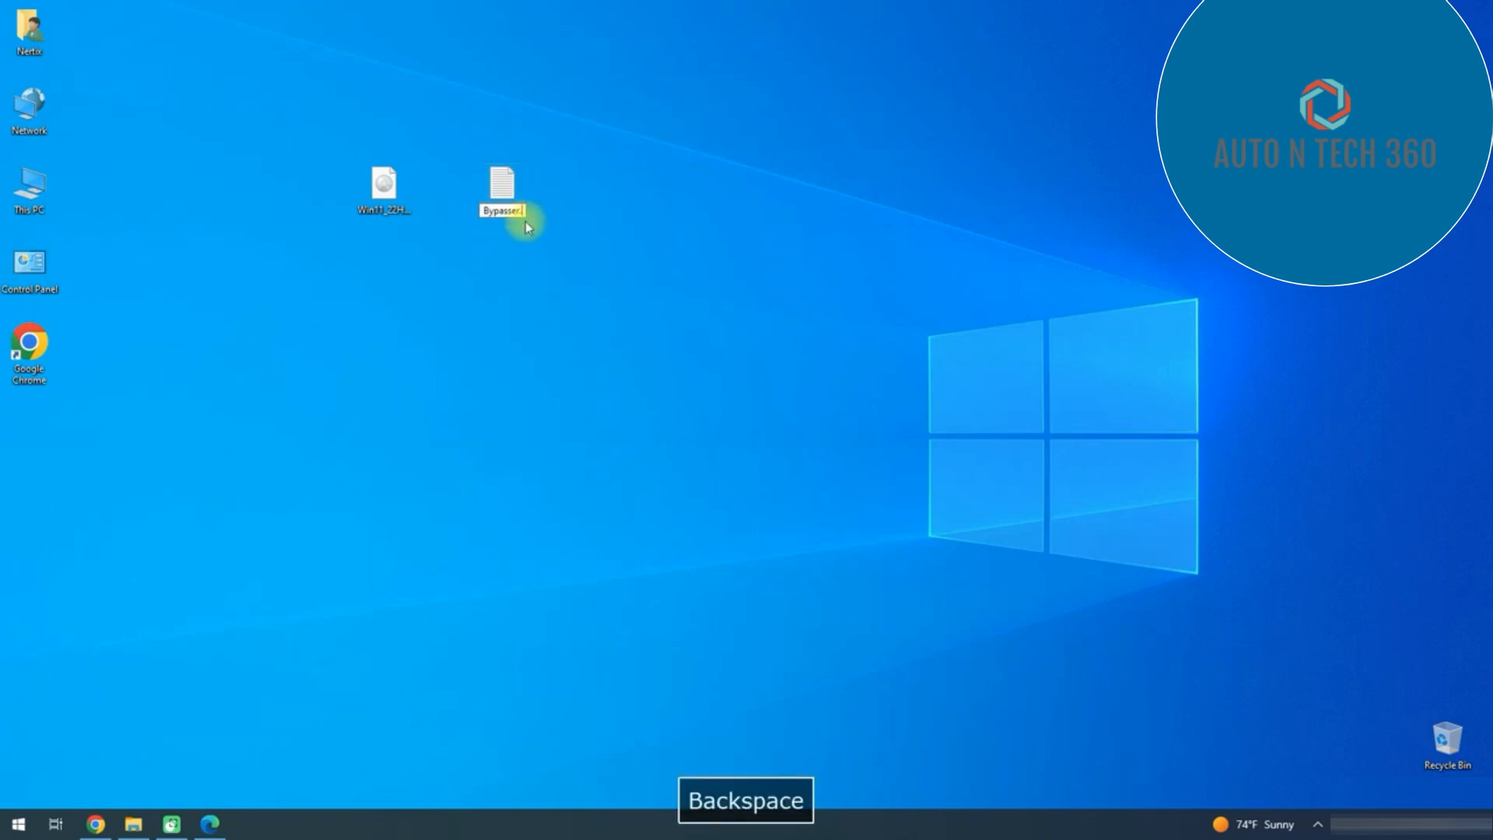
{"action": "type", "text": "cmd"}
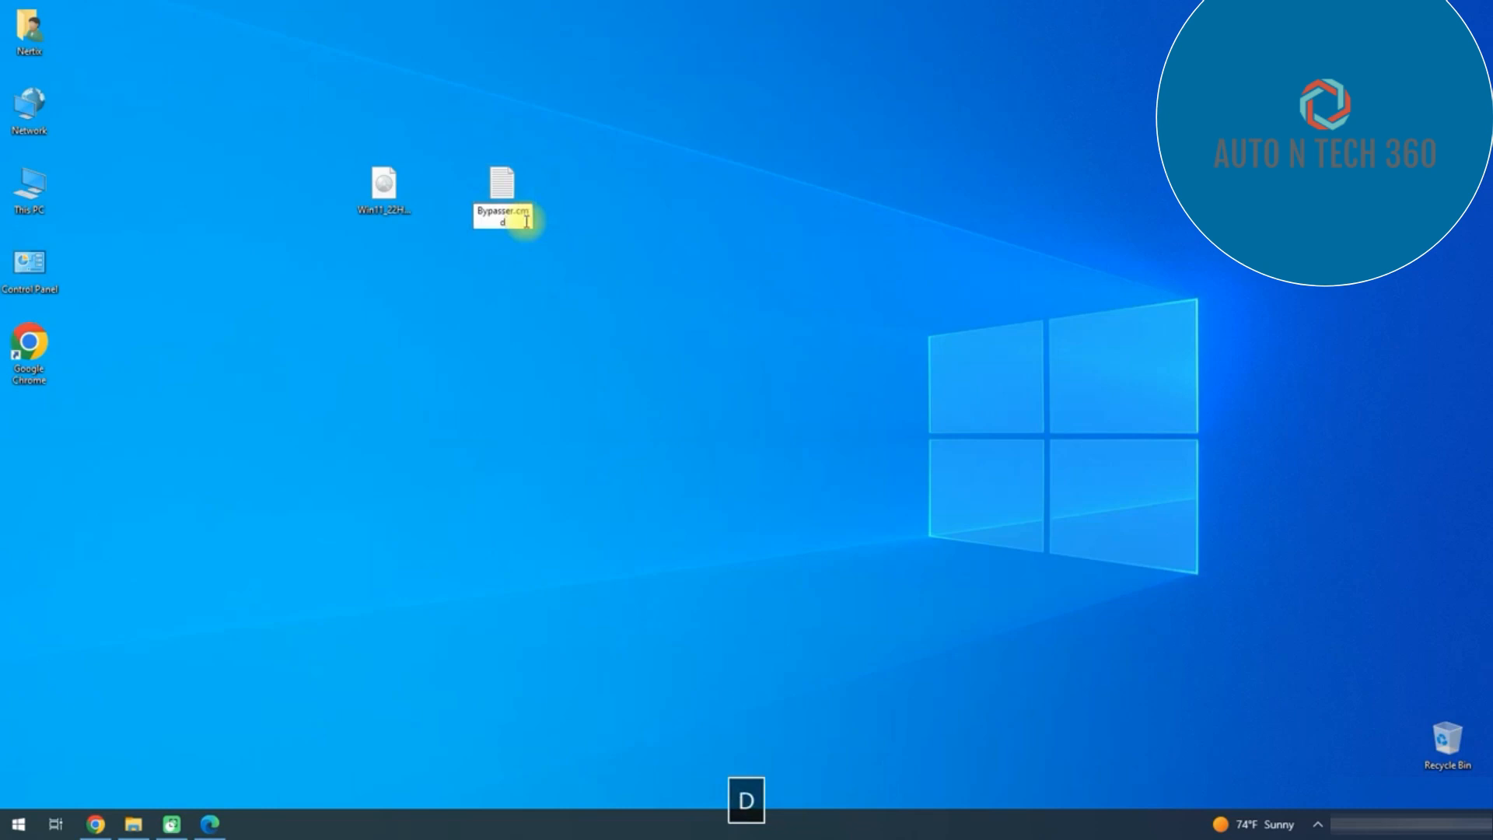
{"action": "key", "text": "Return"}
{"action": "left_click", "coordinate": [818, 418]}
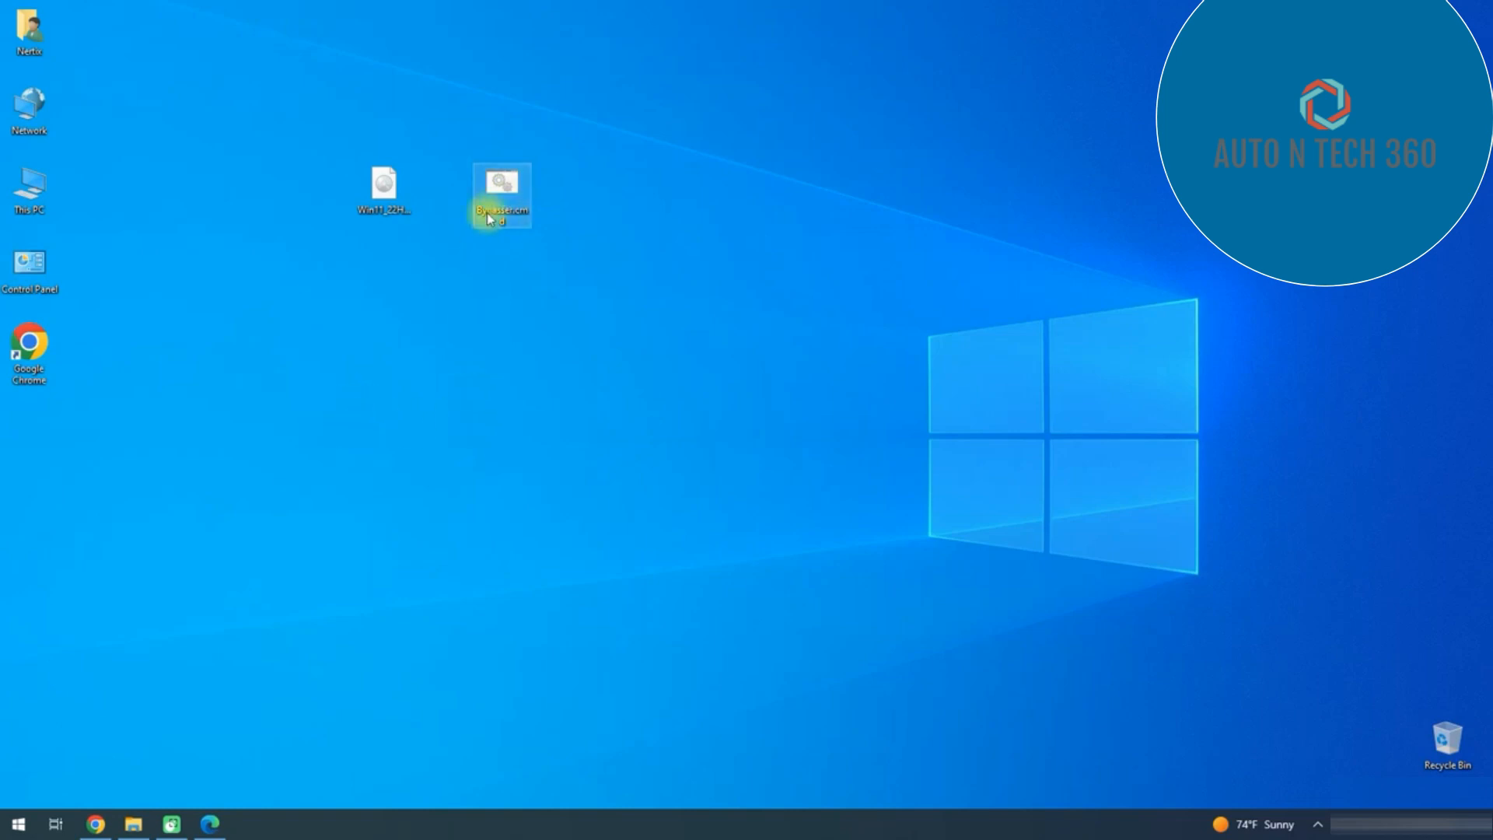
- Run Bypasser.cmd as administrator and approve the elevation request to install the TPM check bypass
{"action": "right_click", "coordinate": [497, 185]}
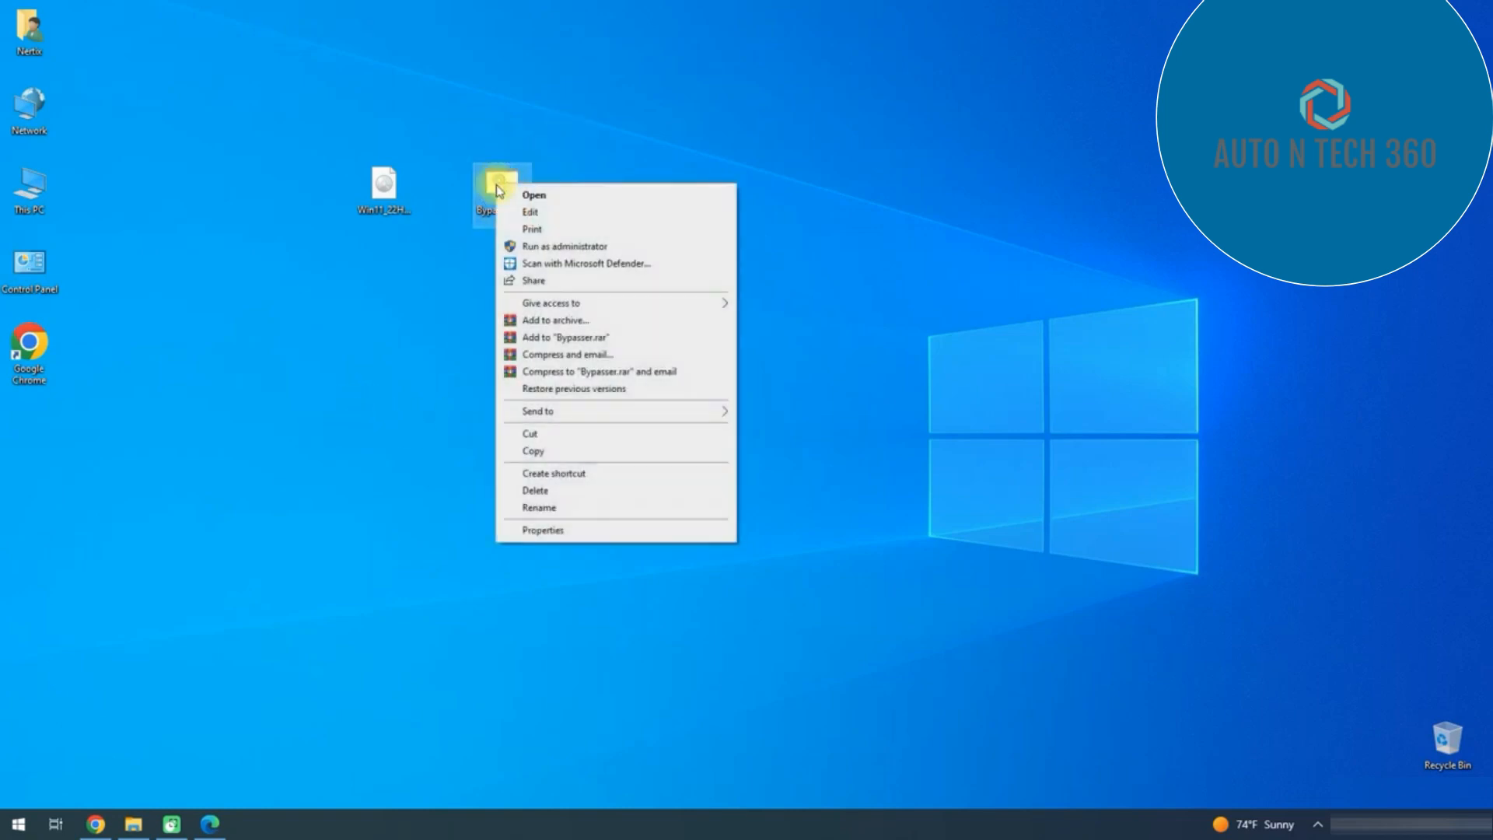
{"action": "left_click", "coordinate": [566, 248]}
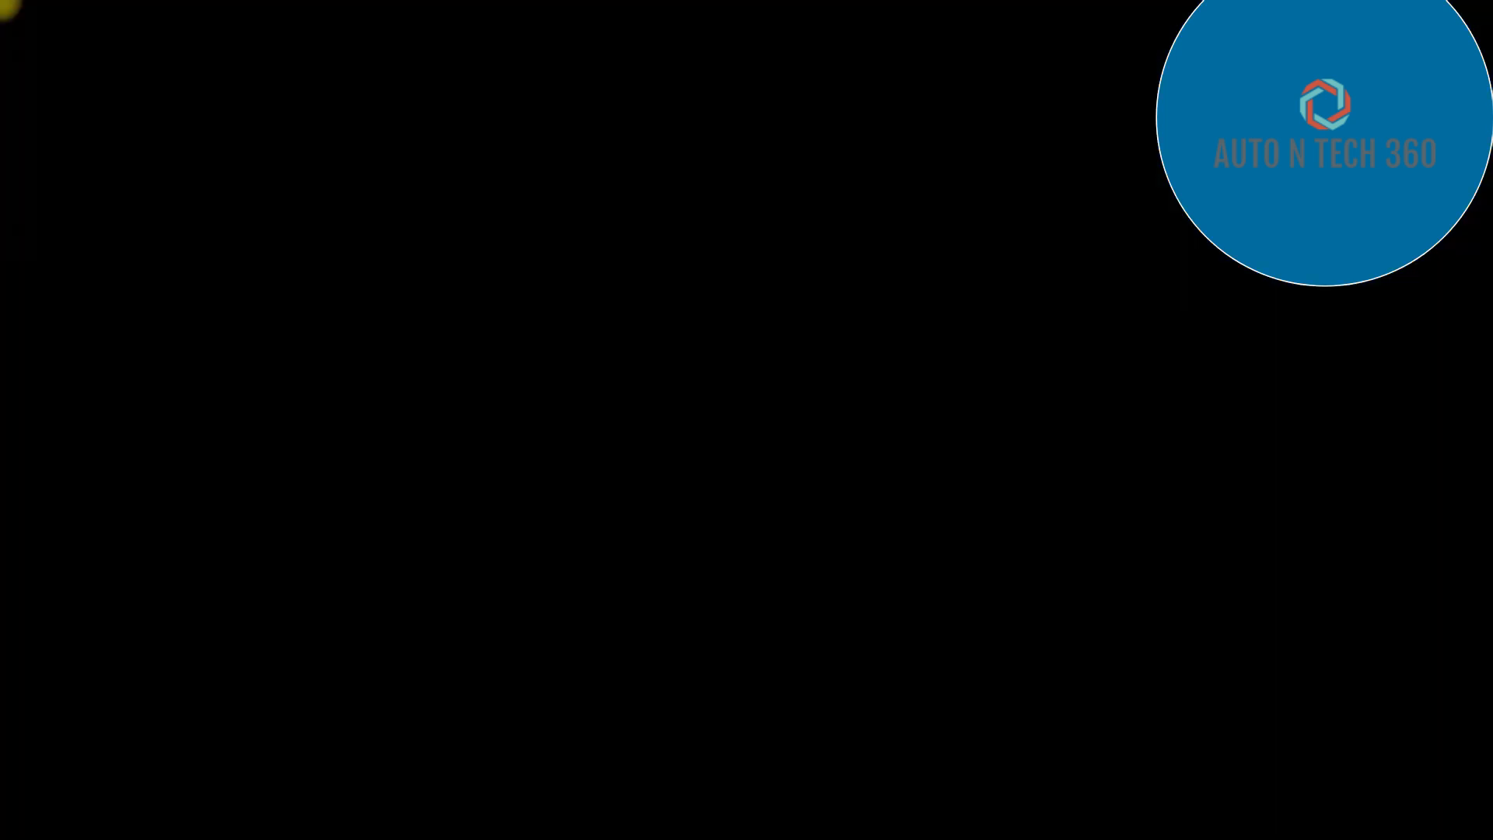
{"action": "left_click", "coordinate": [661, 516]}
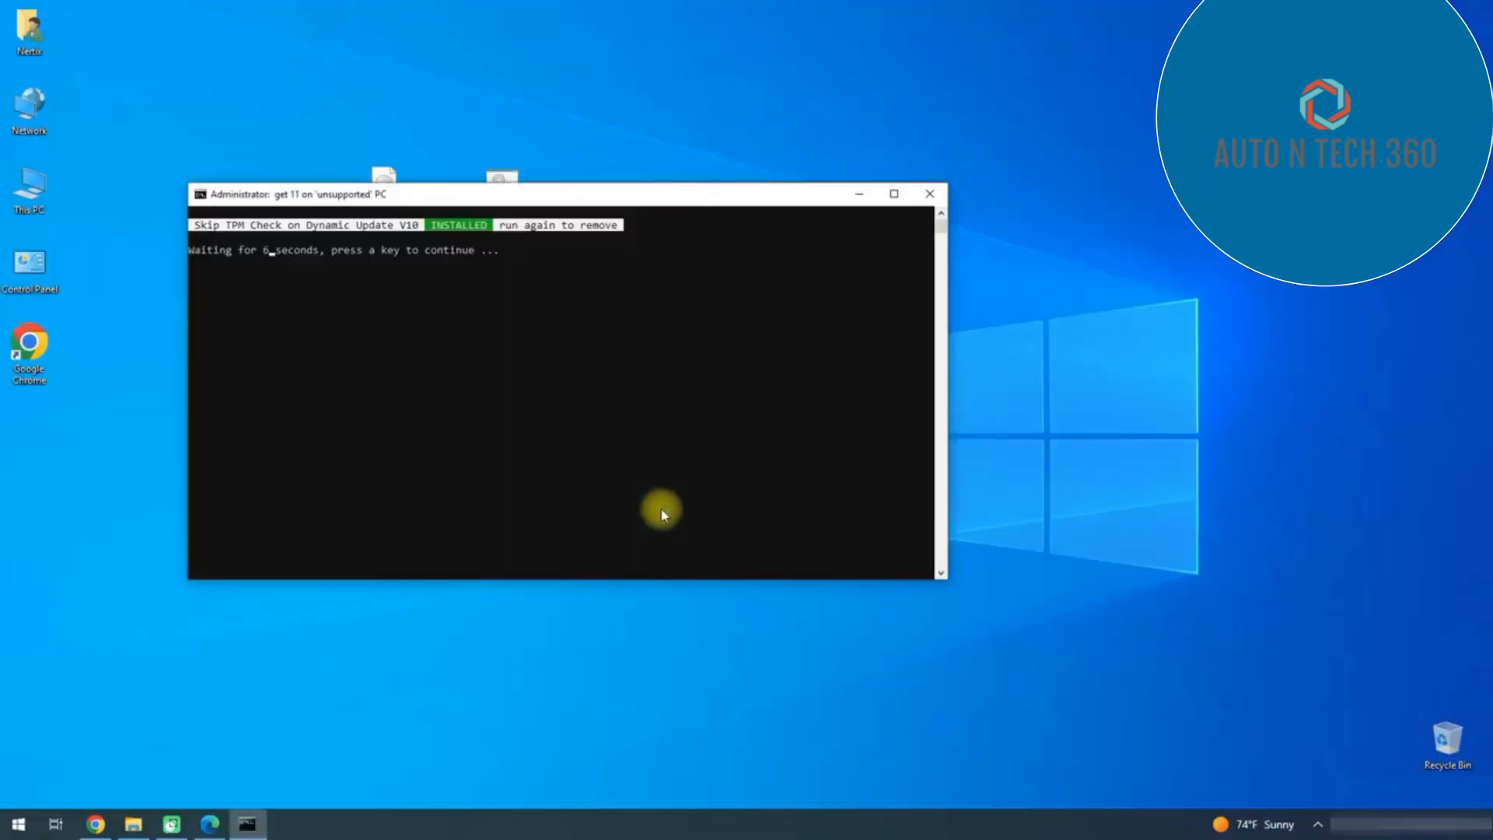
{"action": "left_click", "coordinate": [600, 311]}
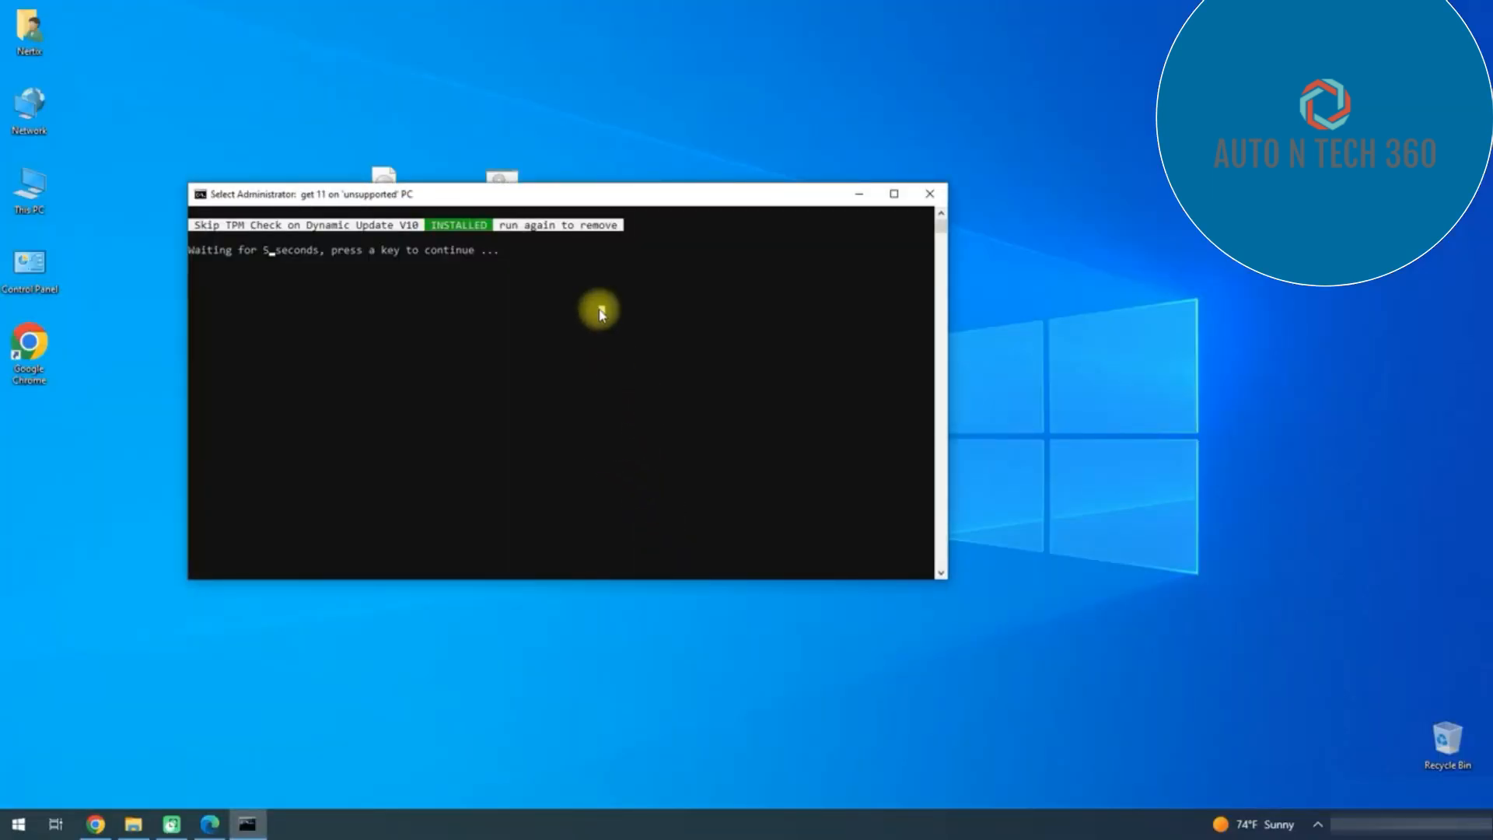
- Dismiss the bypass script's console and mount the Win11_22H2_English_x64v1 disc image, repositioning and resizing its File Explorer window
{"action": "key", "text": "Return"}
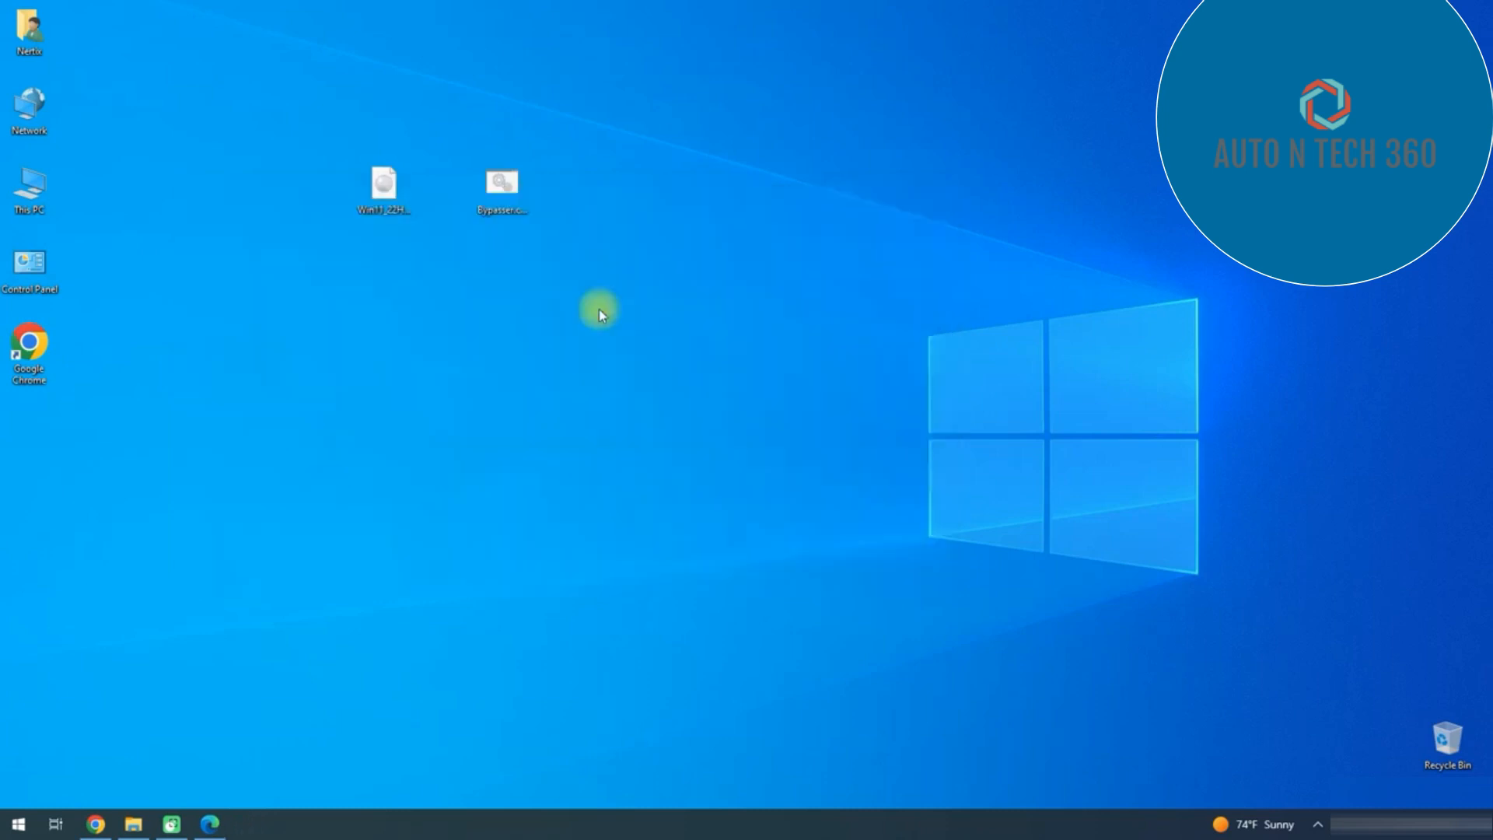
{"action": "right_click", "coordinate": [384, 194]}
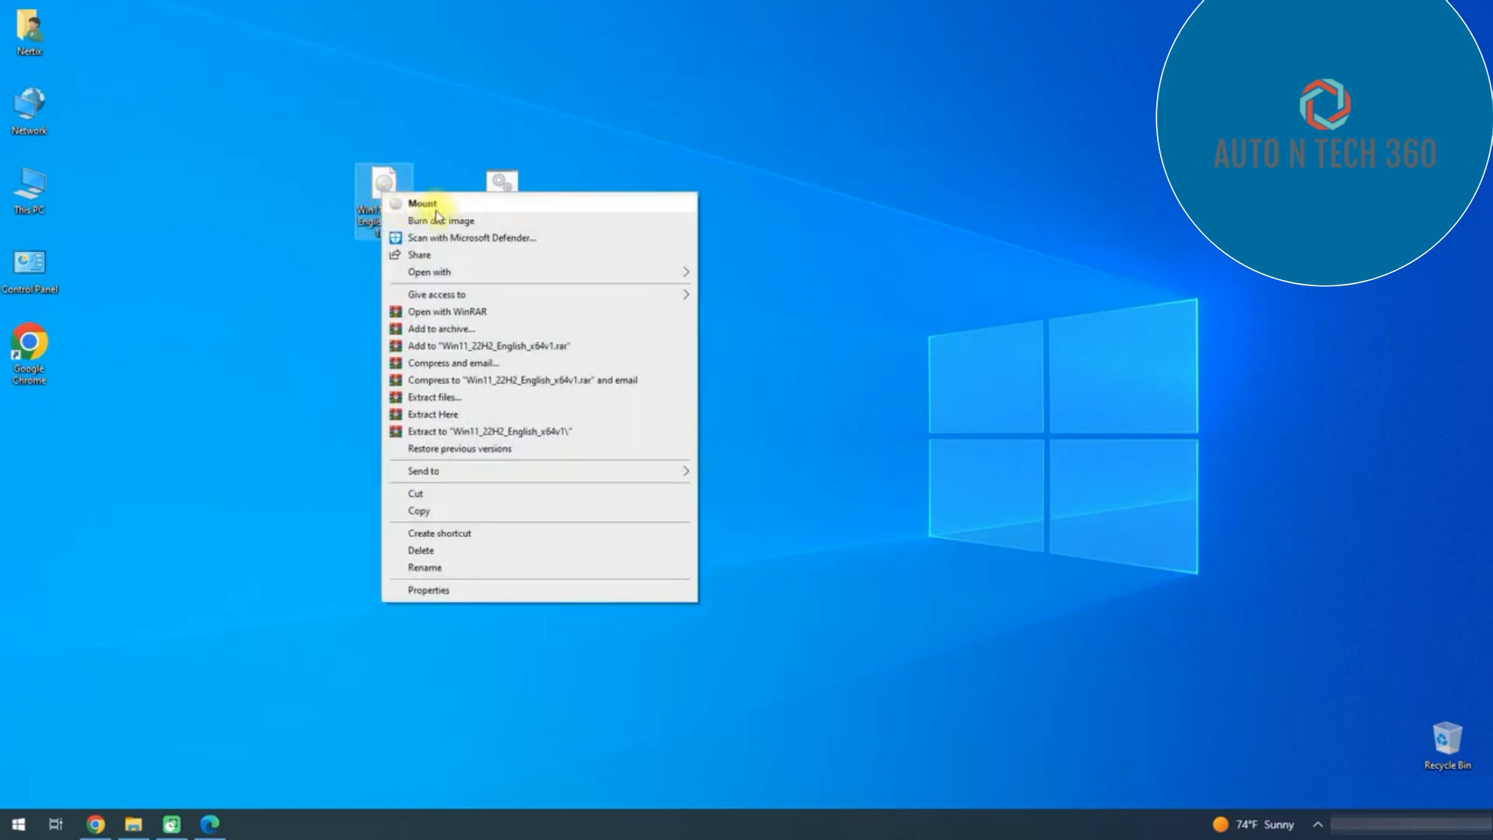
{"action": "left_click", "coordinate": [433, 210]}
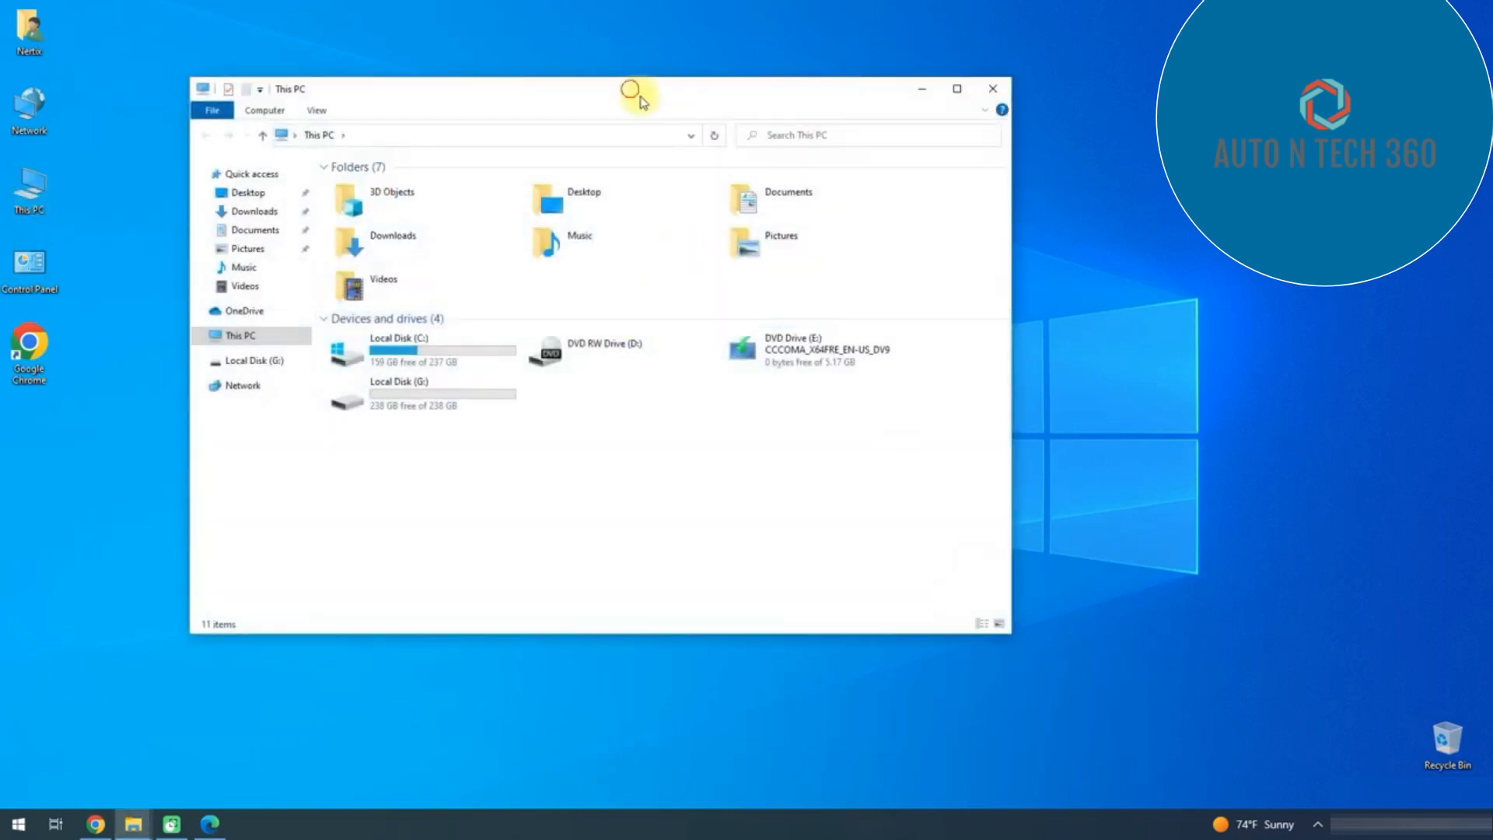
{"action": "left_click_drag", "start_coordinate": [639, 101], "coordinate": [880, 156]}
{"action": "left_click", "coordinate": [1197, 359]}
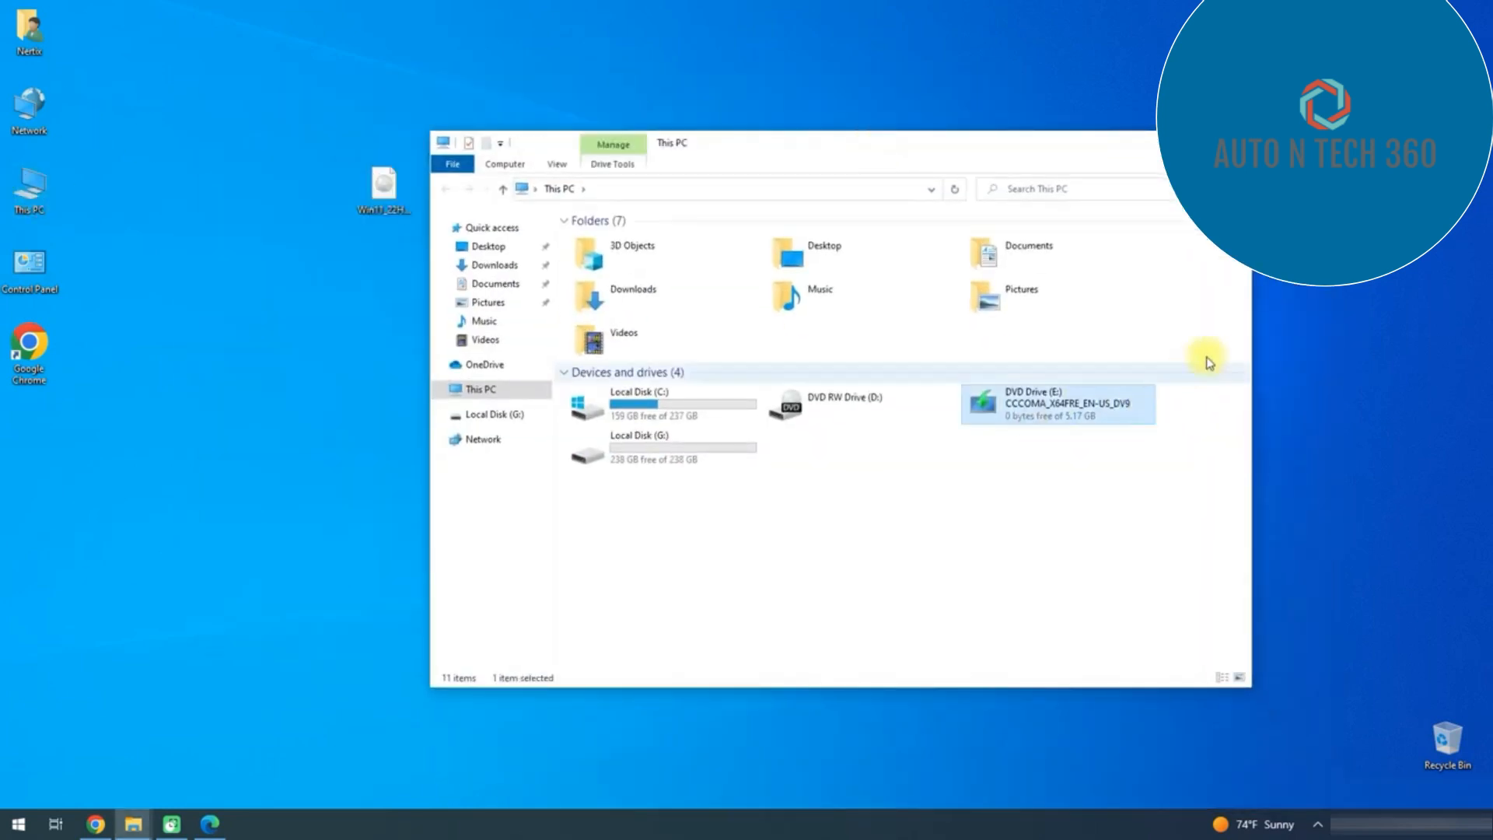
{"action": "left_click_drag", "start_coordinate": [1250, 335], "coordinate": [906, 338]}
{"action": "left_click_drag", "start_coordinate": [693, 143], "coordinate": [886, 63]}
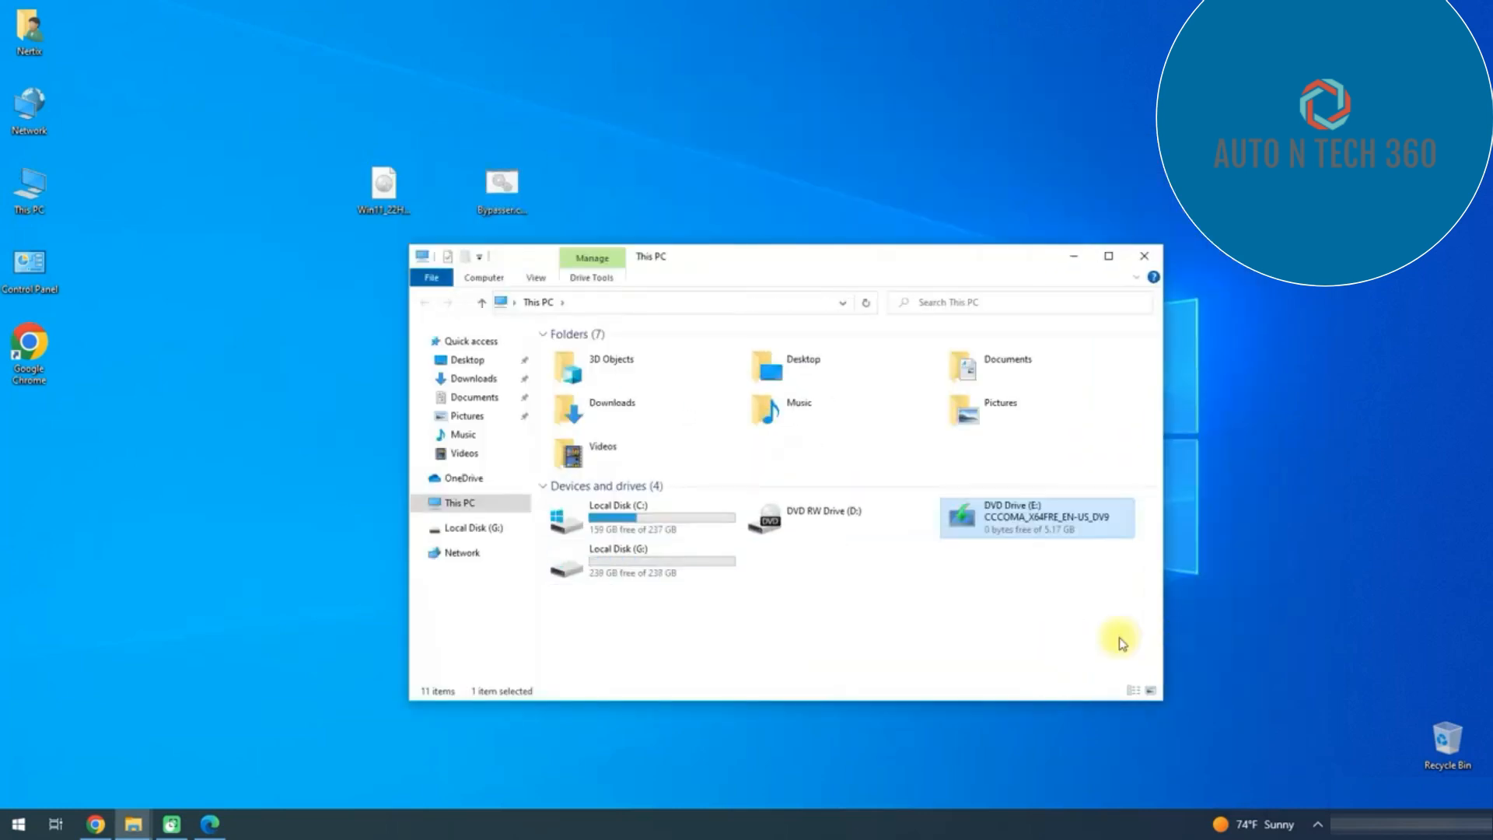
- Open the mounted DVD Drive (E:), launch setup.exe and minimize the File Explorer window
{"action": "double_click", "coordinate": [1015, 525]}
{"action": "double_click", "coordinate": [583, 467]}
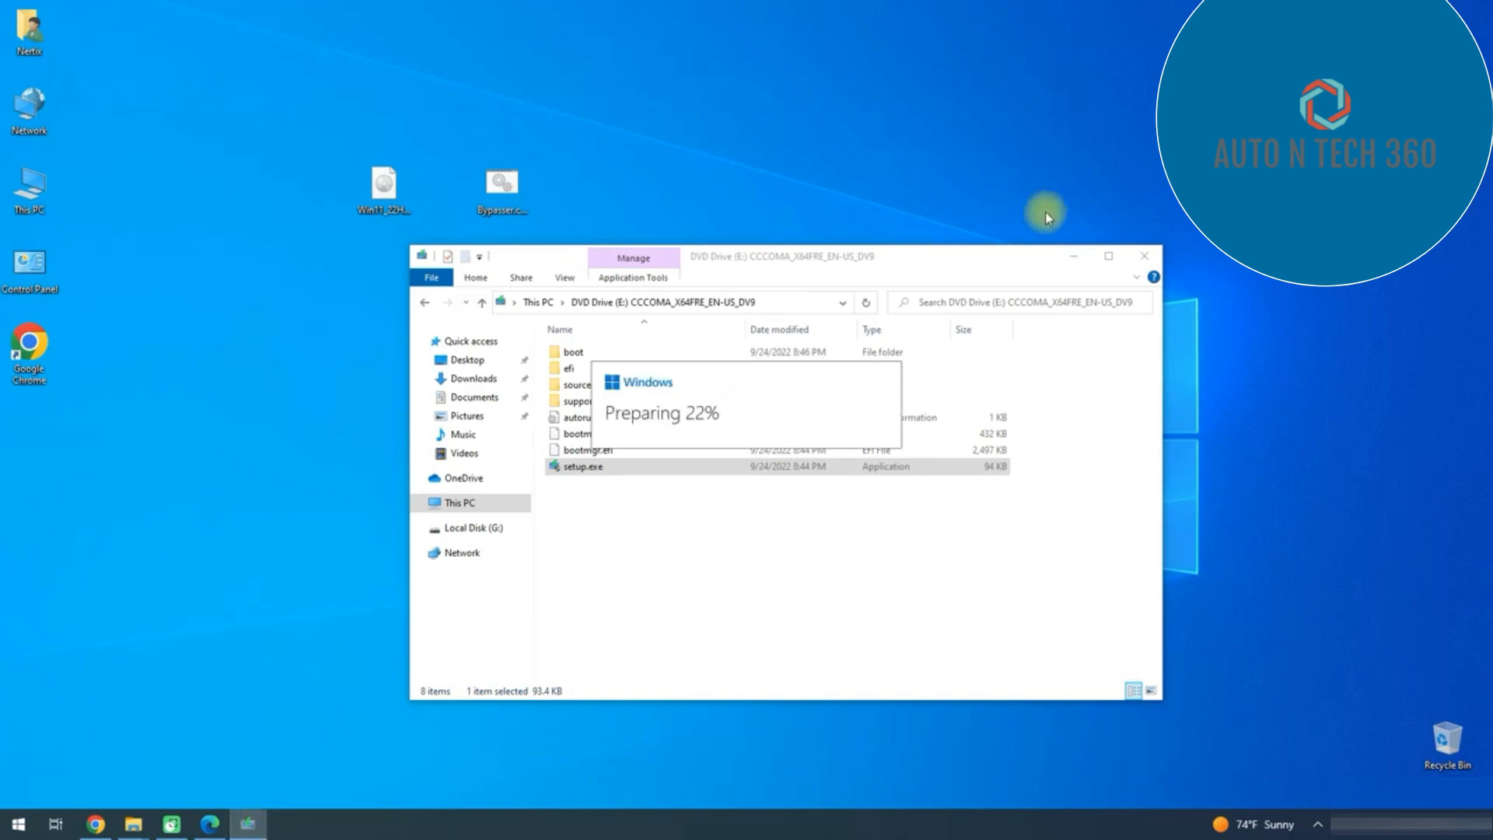
{"action": "left_click", "coordinate": [1071, 255]}
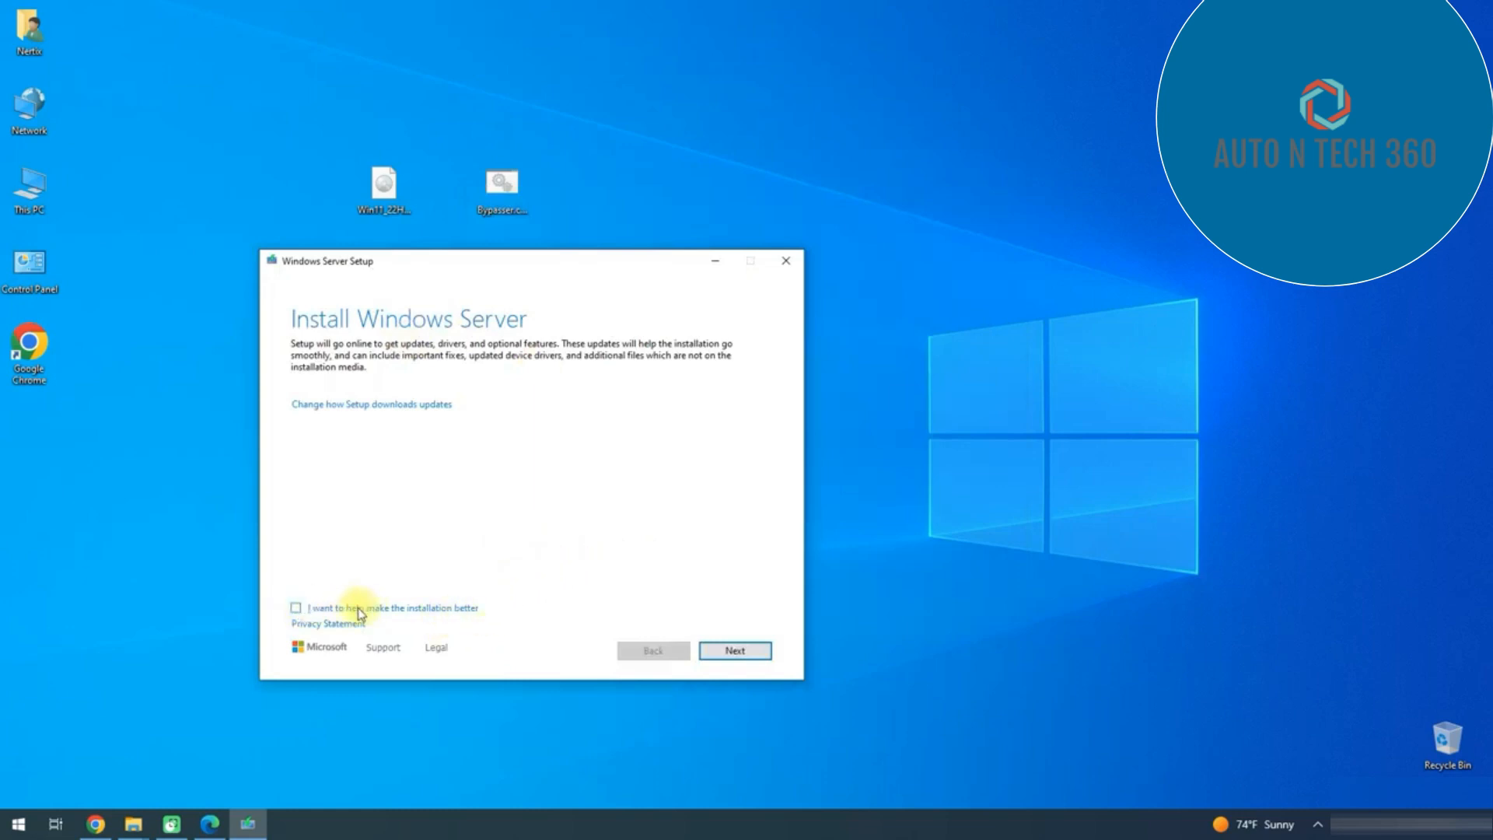
- Set how Setup downloads updates to "Not right now" and continue the installer to the choice of what to keep
{"action": "left_click", "coordinate": [371, 406]}
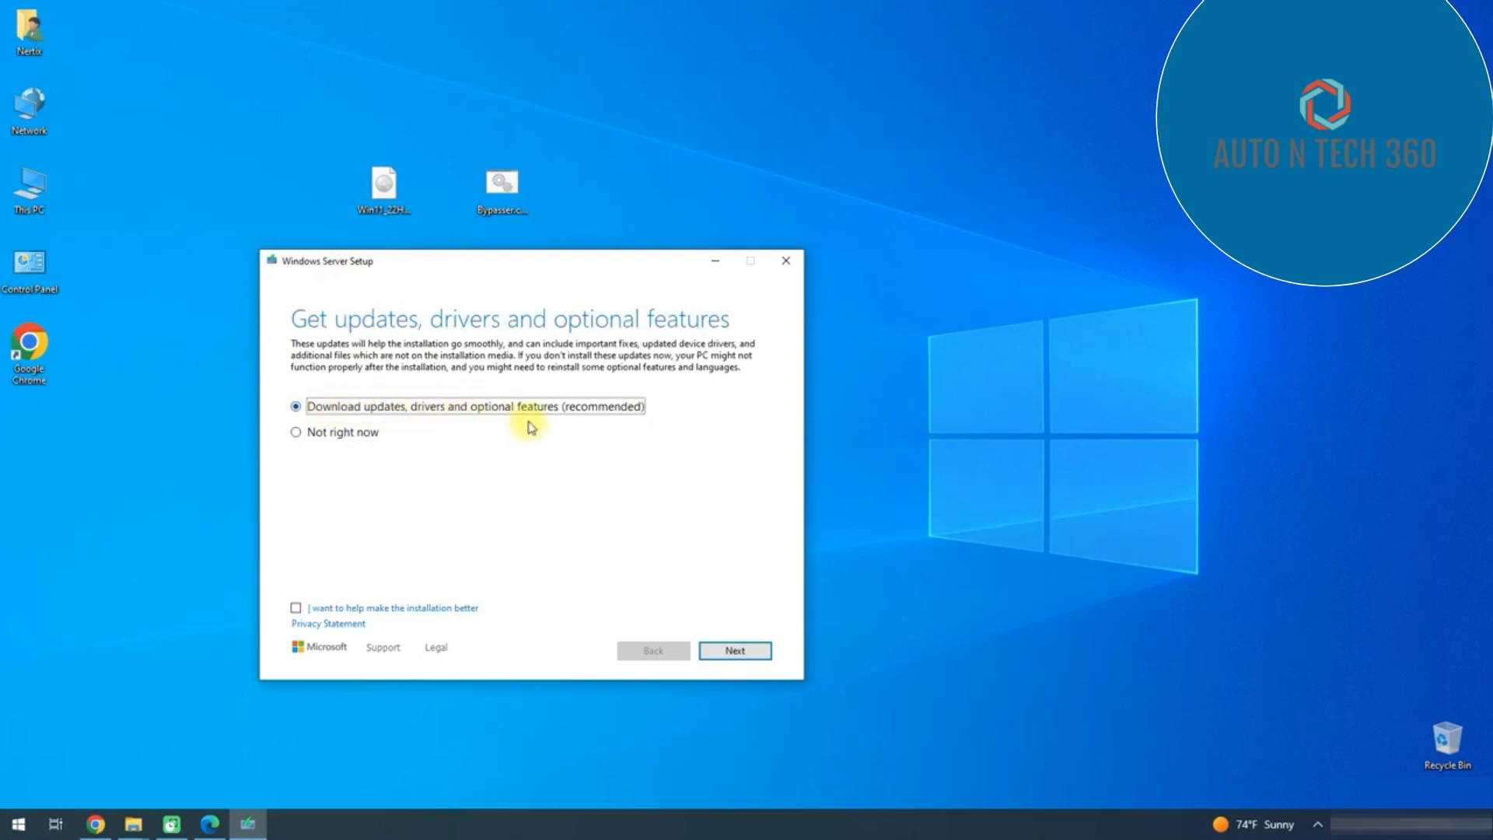
{"action": "left_click", "coordinate": [296, 436]}
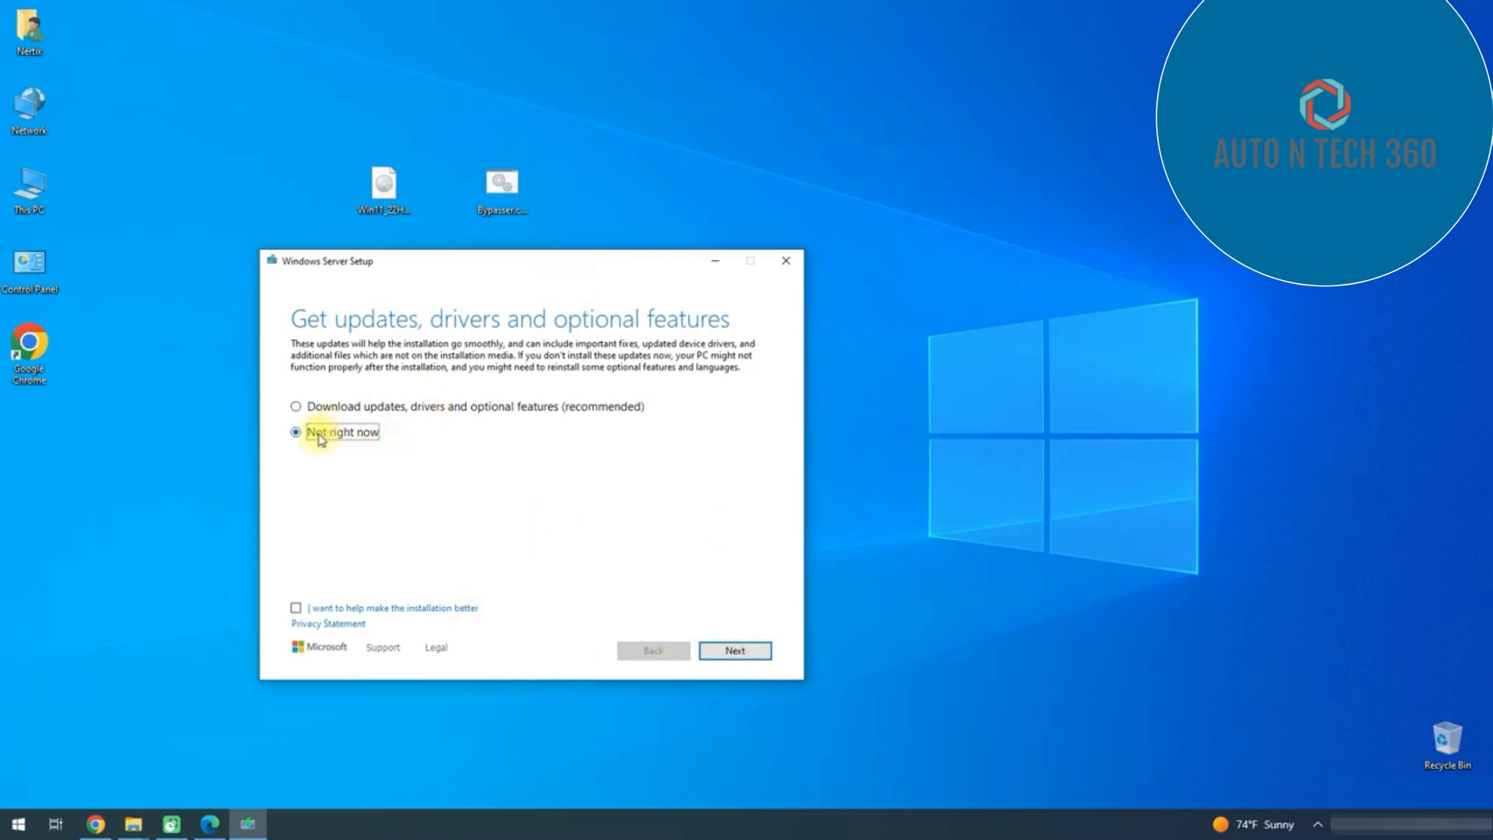
{"action": "left_click", "coordinate": [742, 653]}
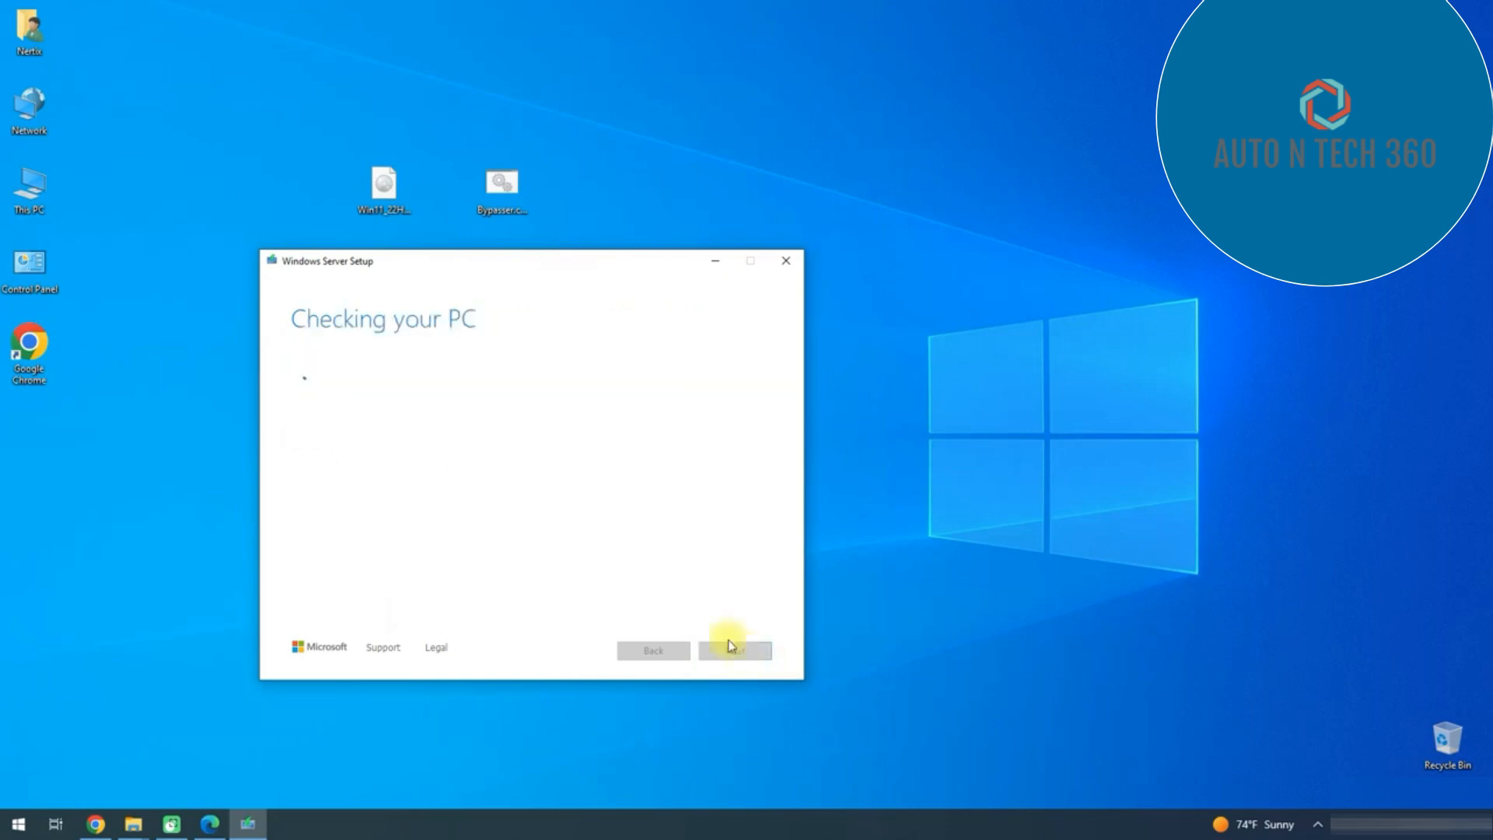
{"action": "left_click_drag", "start_coordinate": [531, 260], "coordinate": [575, 80]}
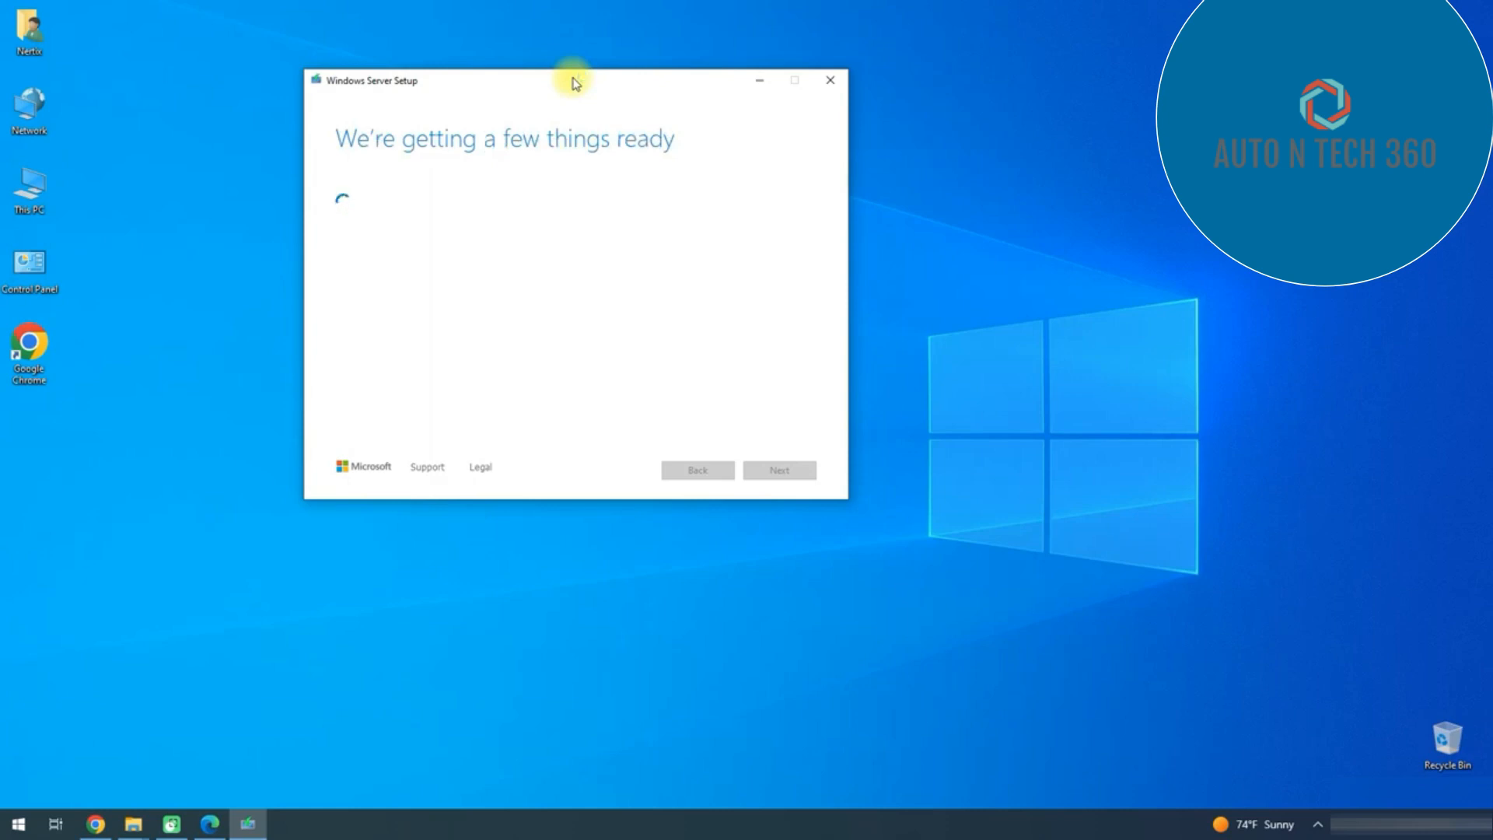
{"action": "left_click_drag", "start_coordinate": [807, 213], "coordinate": [812, 423]}
{"action": "left_click", "coordinate": [779, 470]}
- Choose "Keep files, settings, and apps" as what to keep and continue to the Ready to install page
{"action": "left_click", "coordinate": [424, 204]}
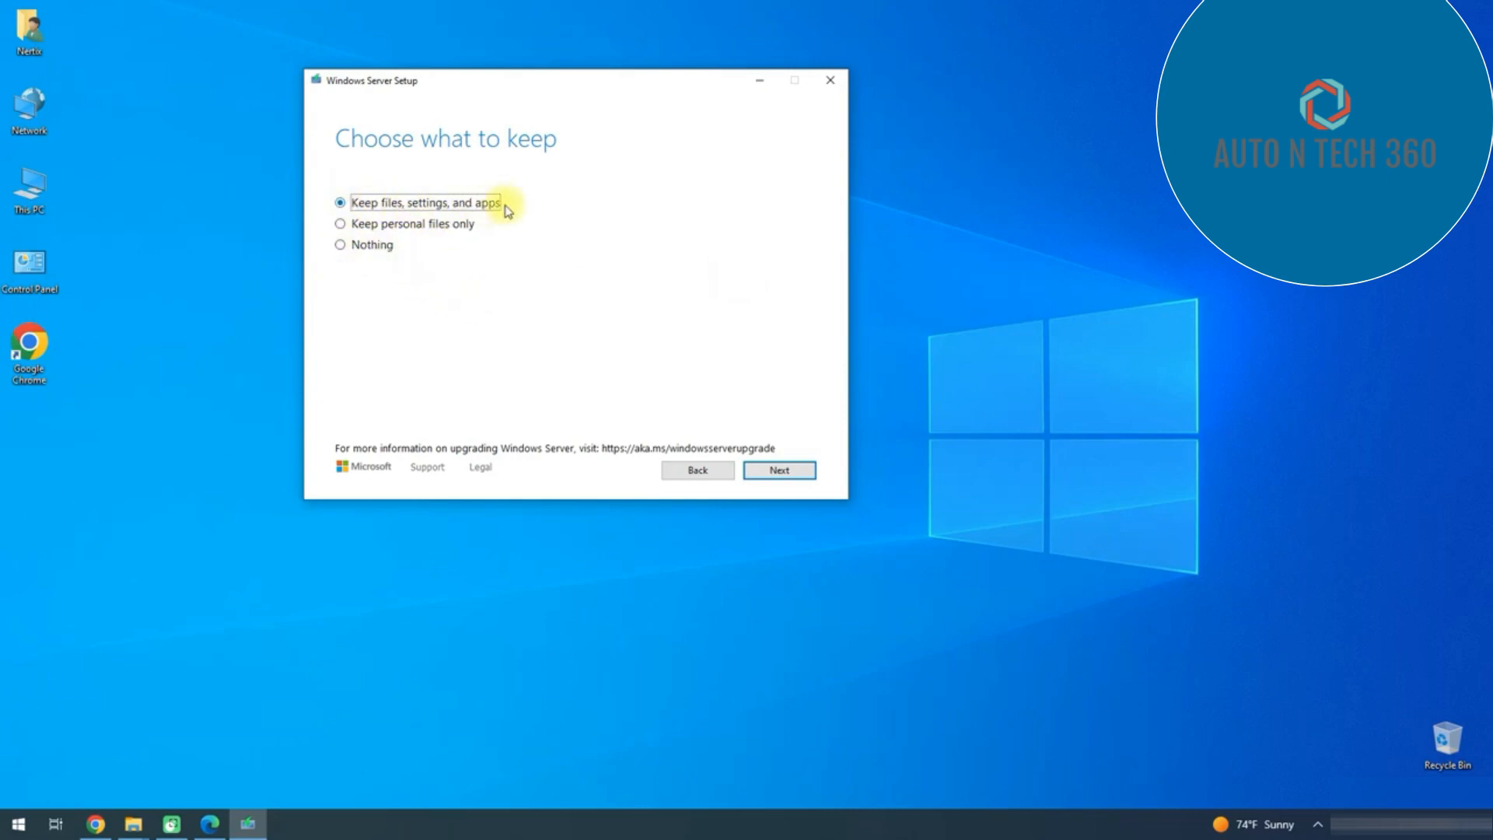
{"action": "left_click", "coordinate": [340, 224]}
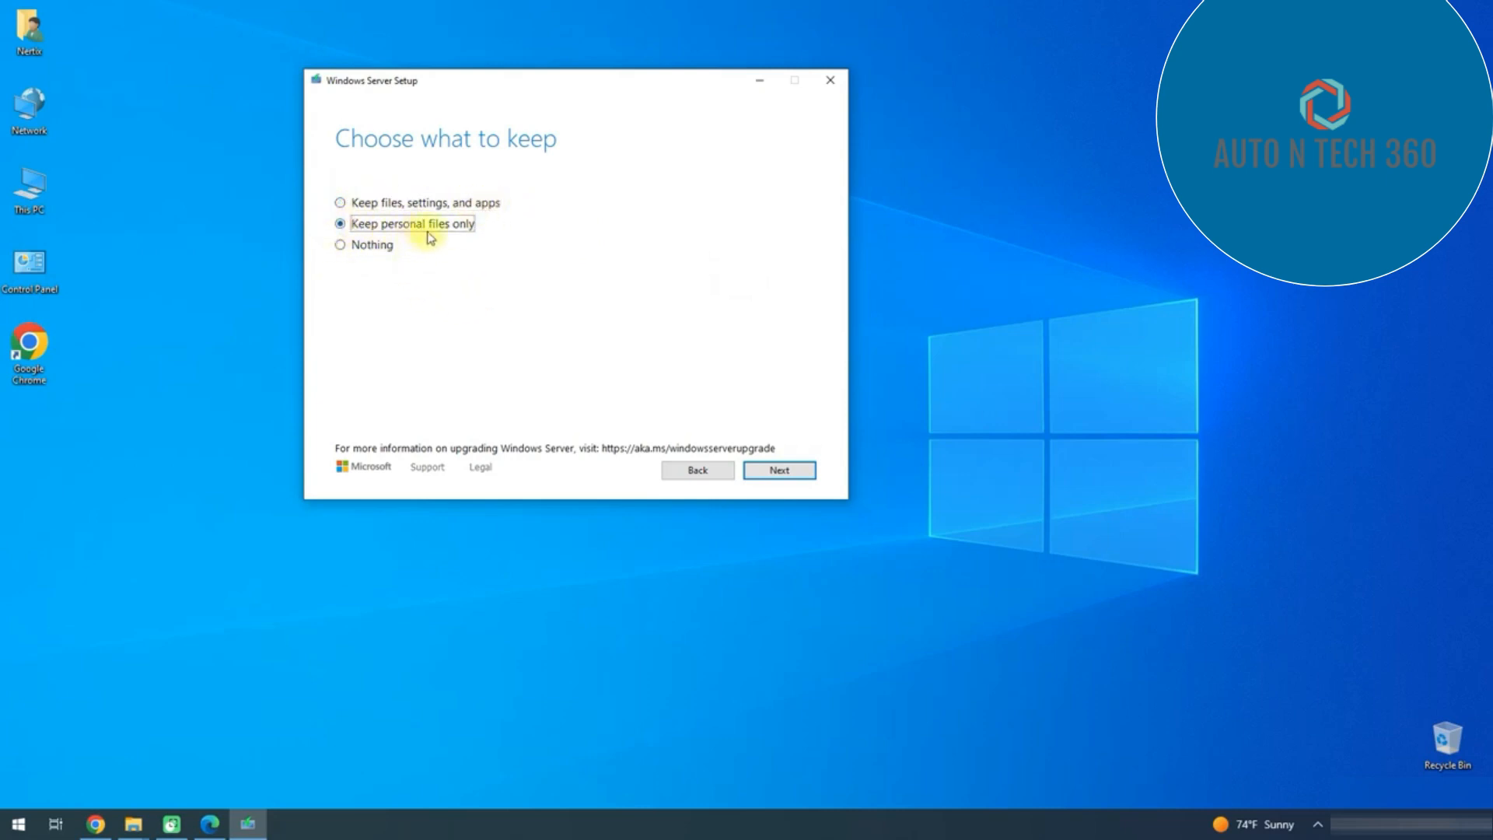
{"action": "left_click", "coordinate": [374, 247]}
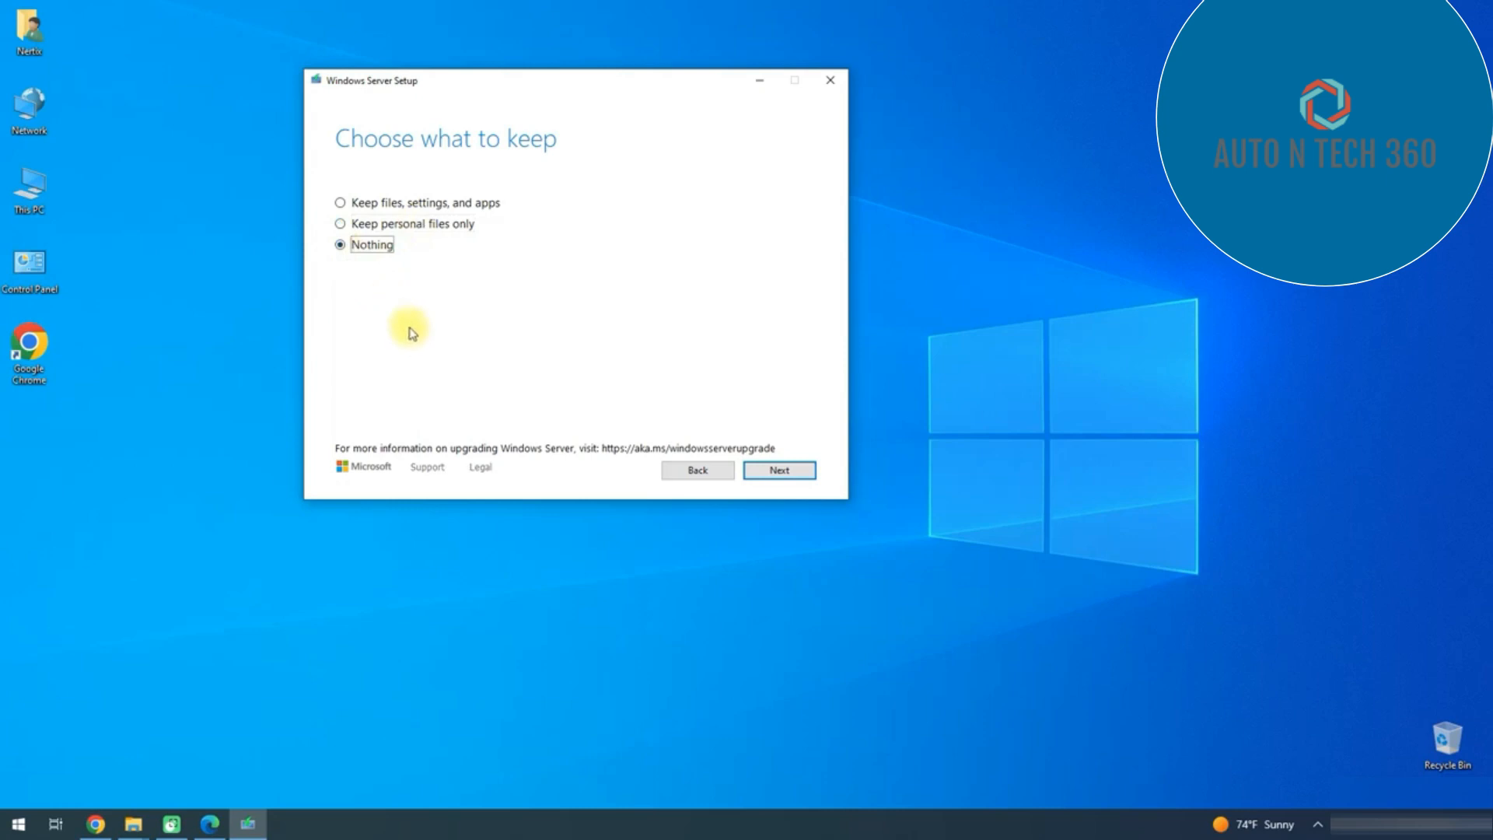
{"action": "left_click", "coordinate": [341, 204]}
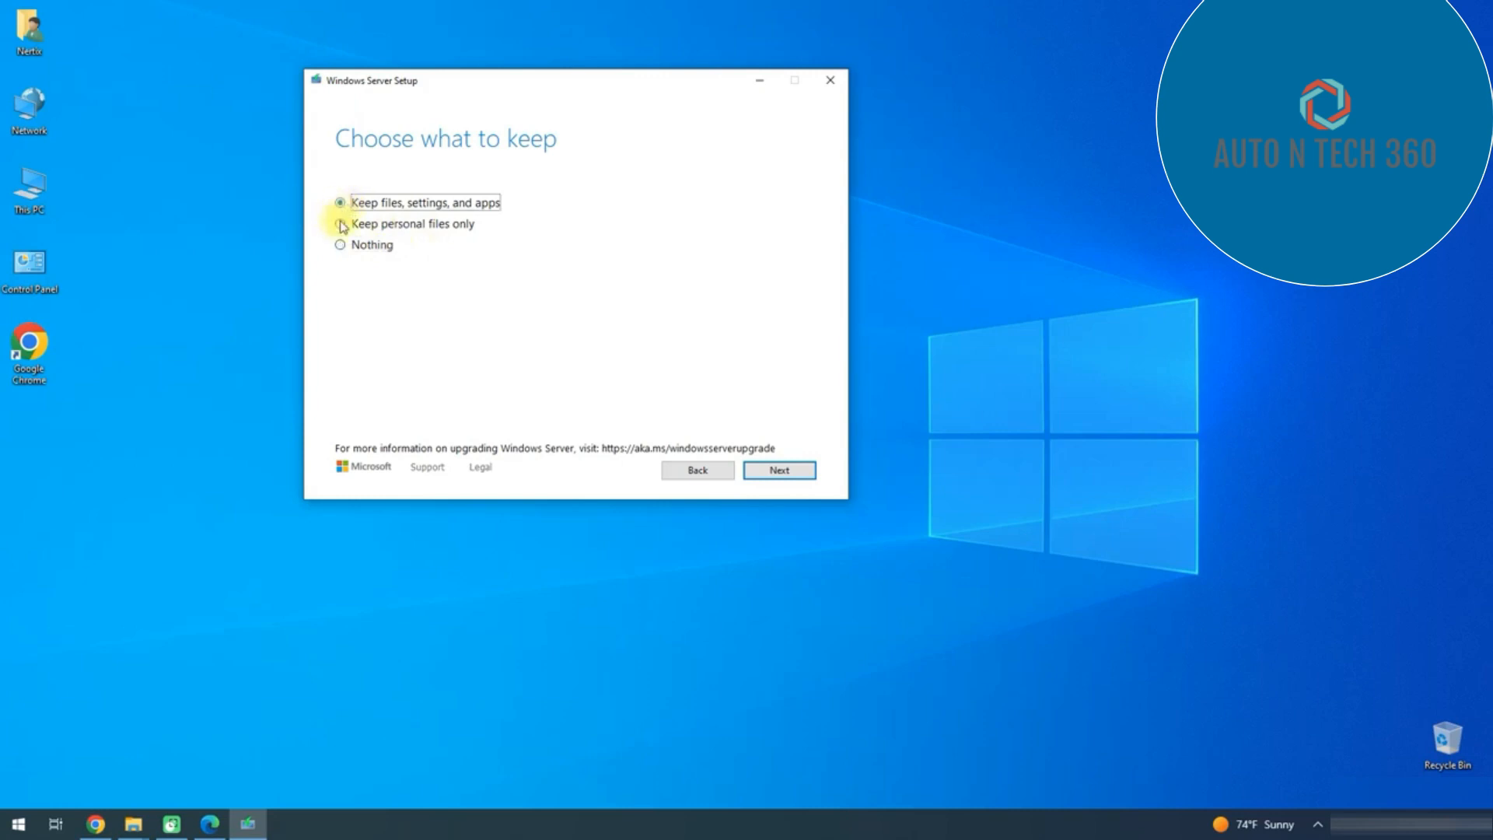
{"action": "left_click", "coordinate": [341, 224]}
{"action": "left_click", "coordinate": [340, 204]}
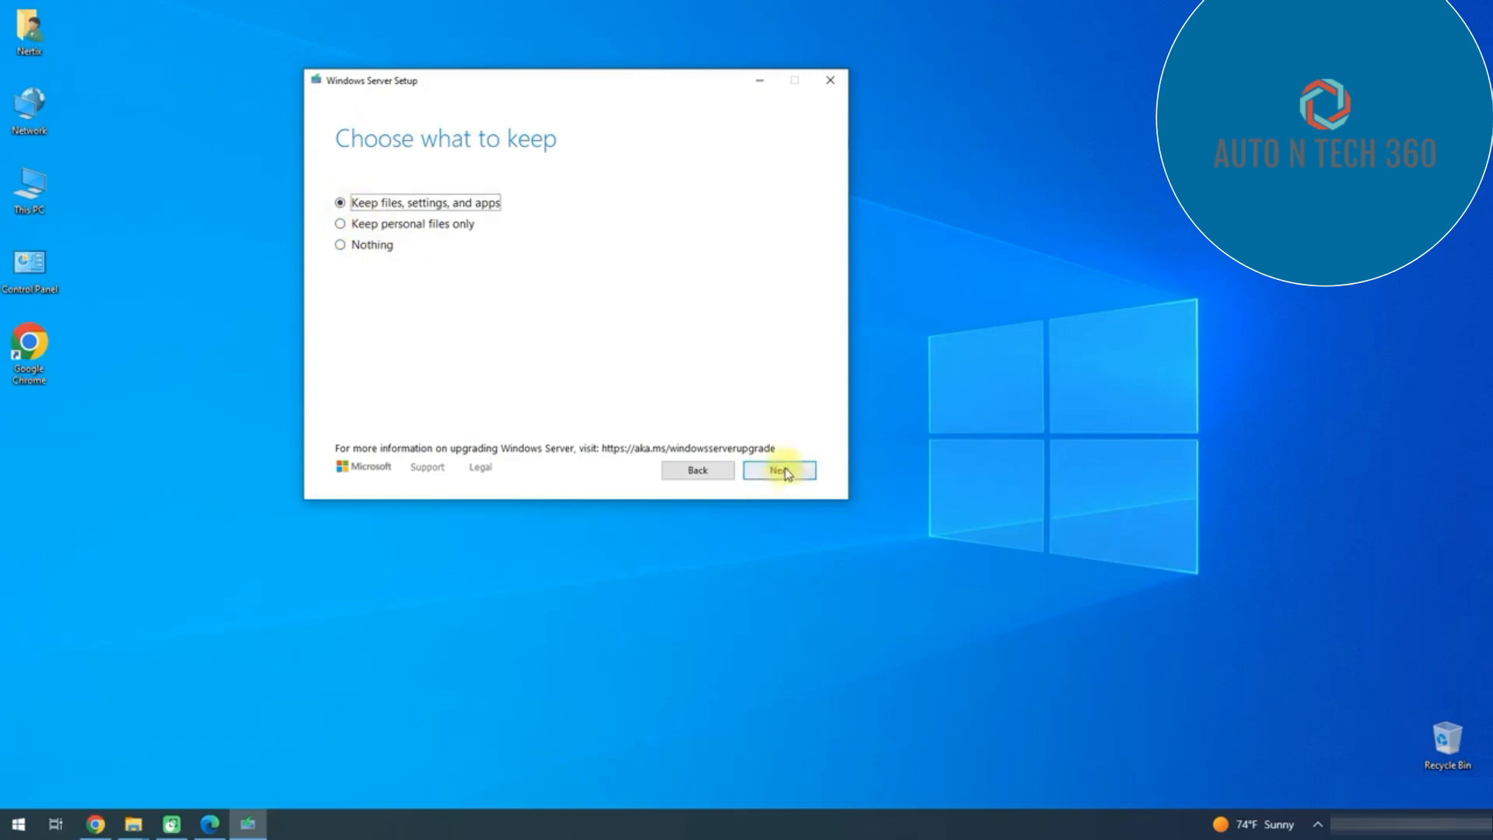
{"action": "left_click", "coordinate": [784, 475]}
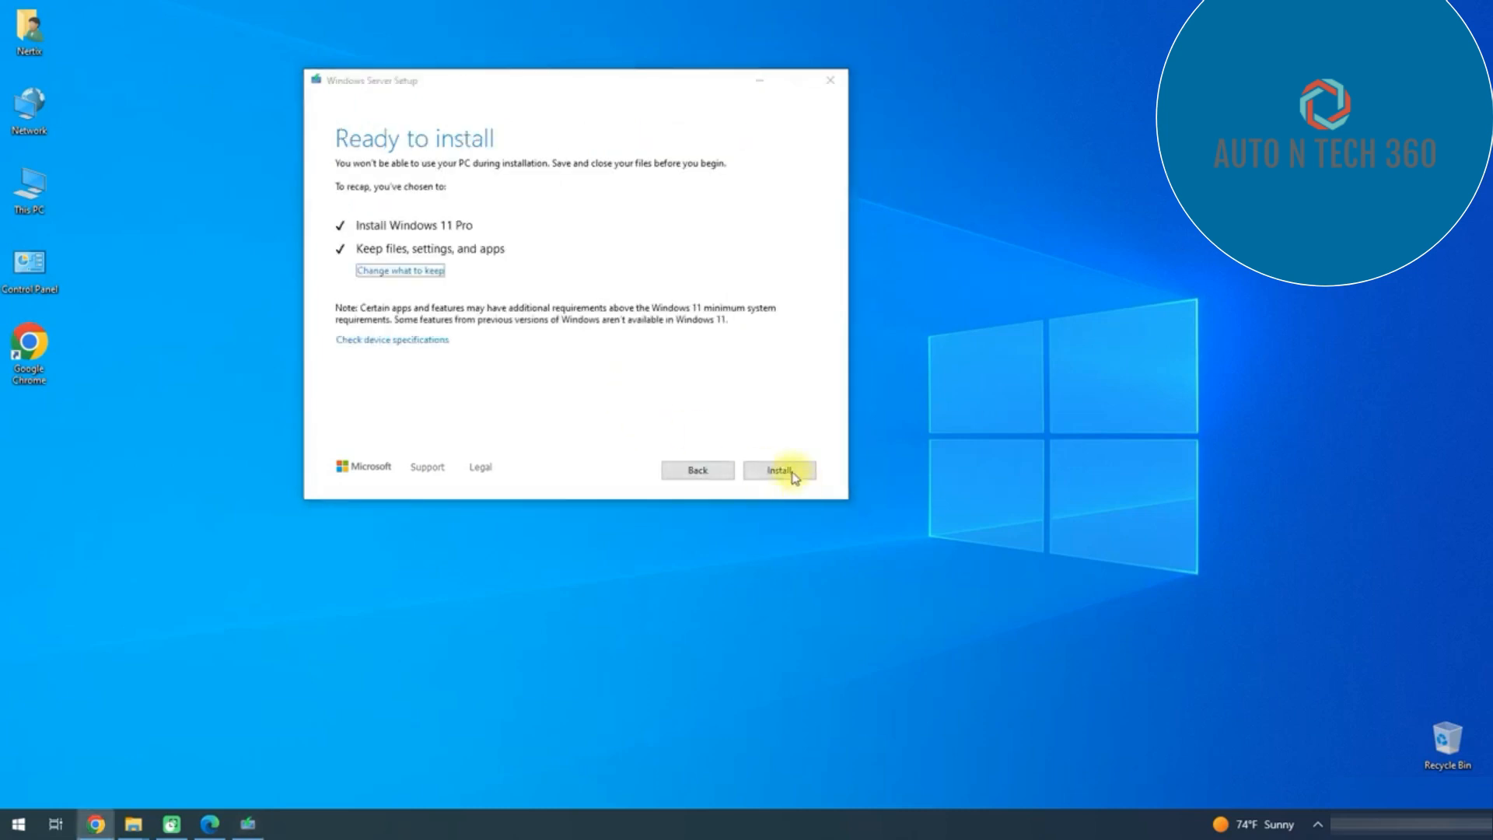
- Open Local Disk (C:) in File Explorer and create a folder named windows.old there
{"action": "left_click", "coordinate": [770, 447]}
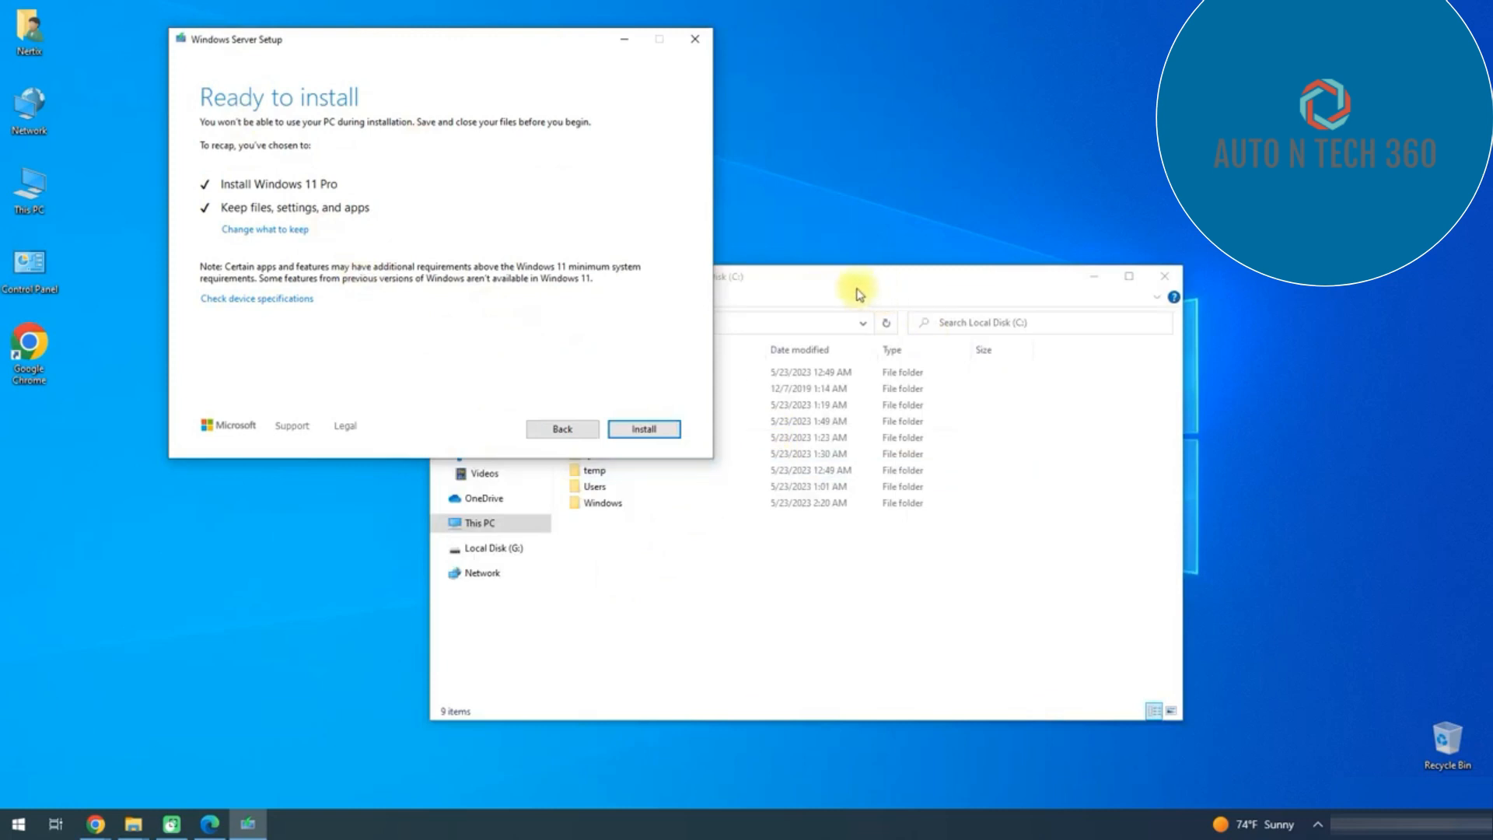
{"action": "left_click_drag", "start_coordinate": [888, 280], "coordinate": [963, 274]}
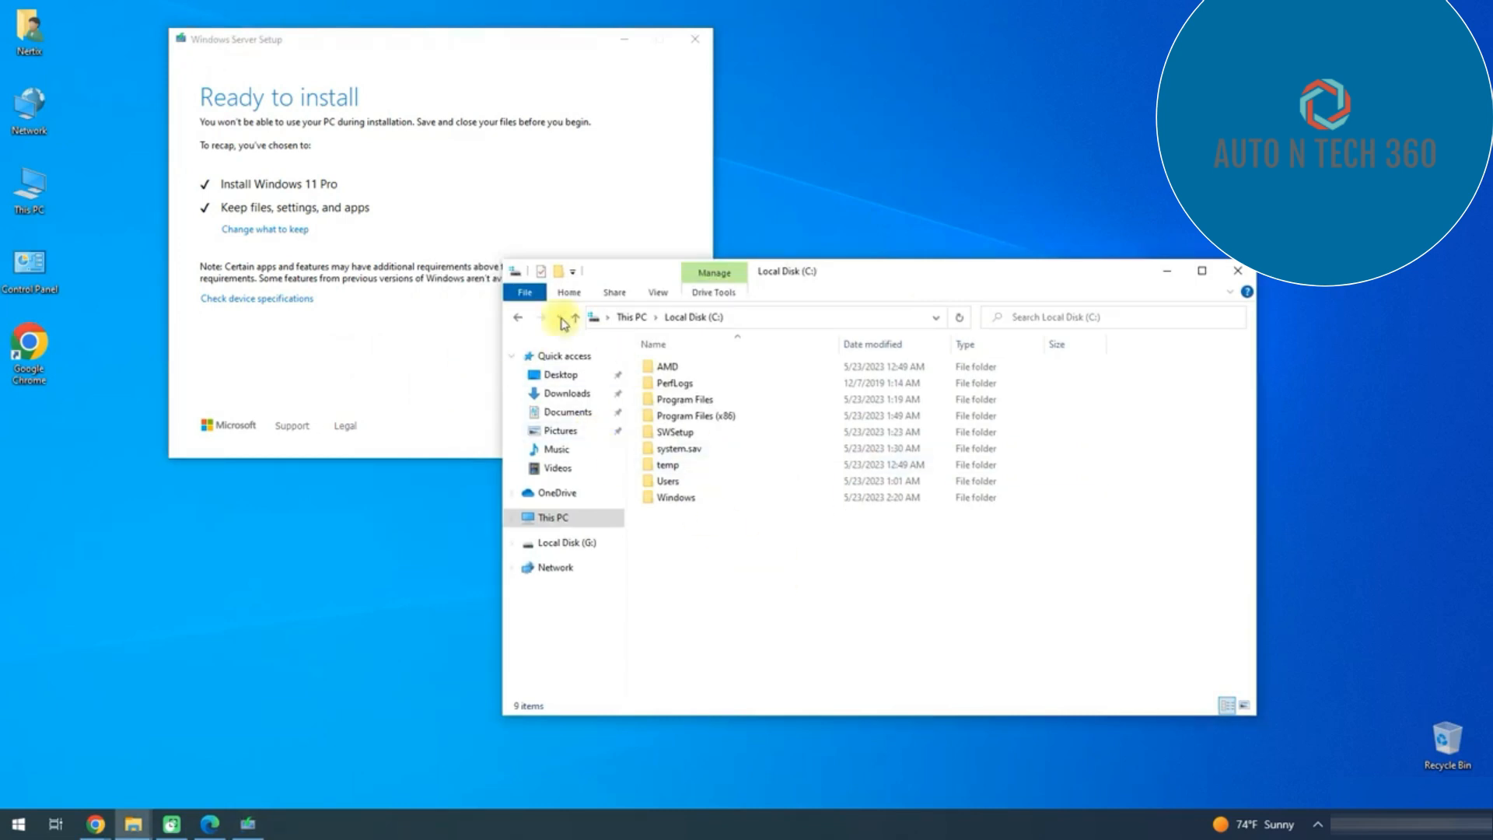
{"action": "left_click", "coordinate": [517, 317]}
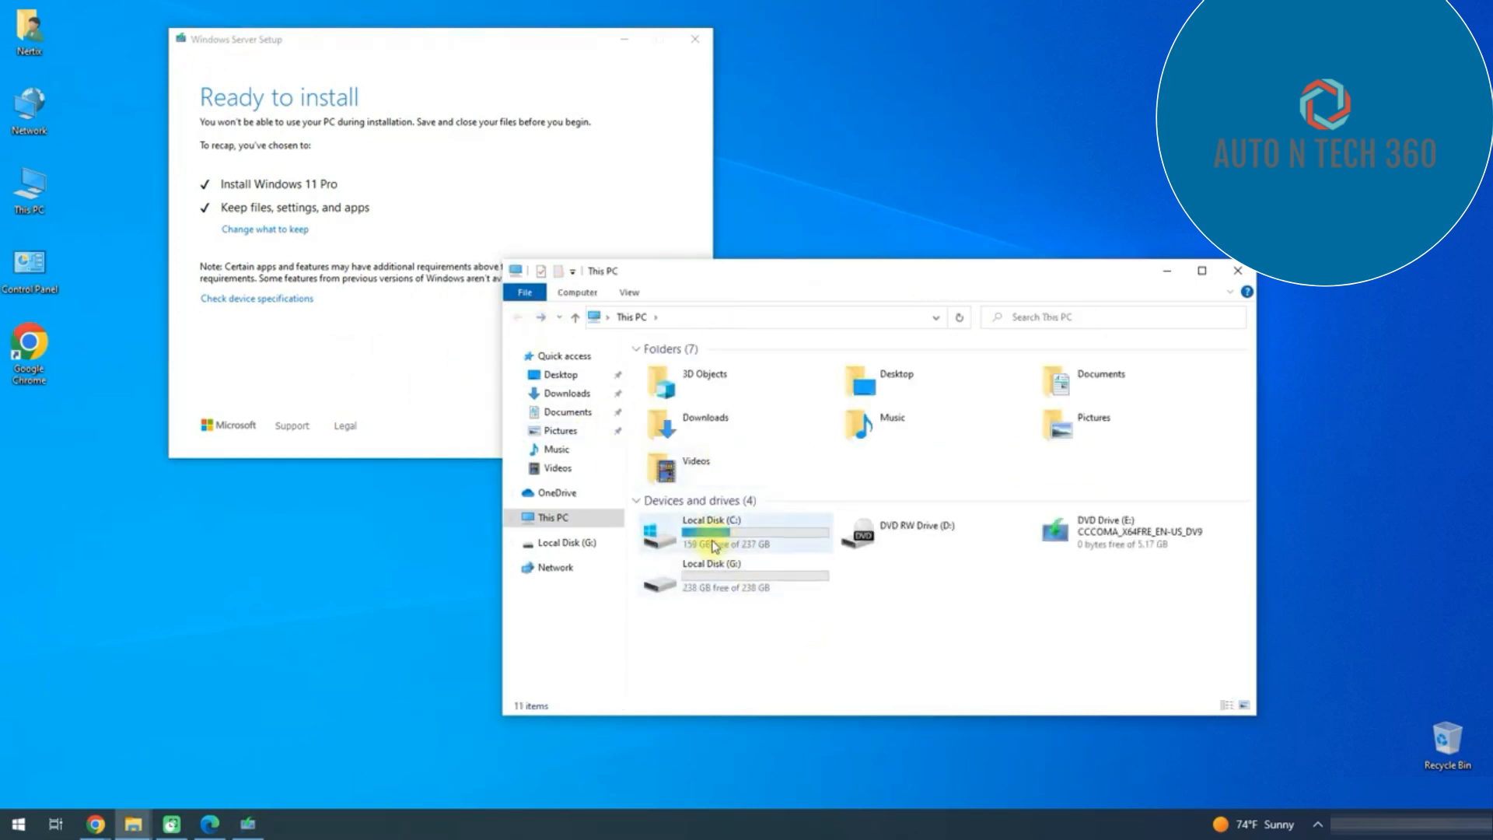
{"action": "double_click", "coordinate": [711, 545]}
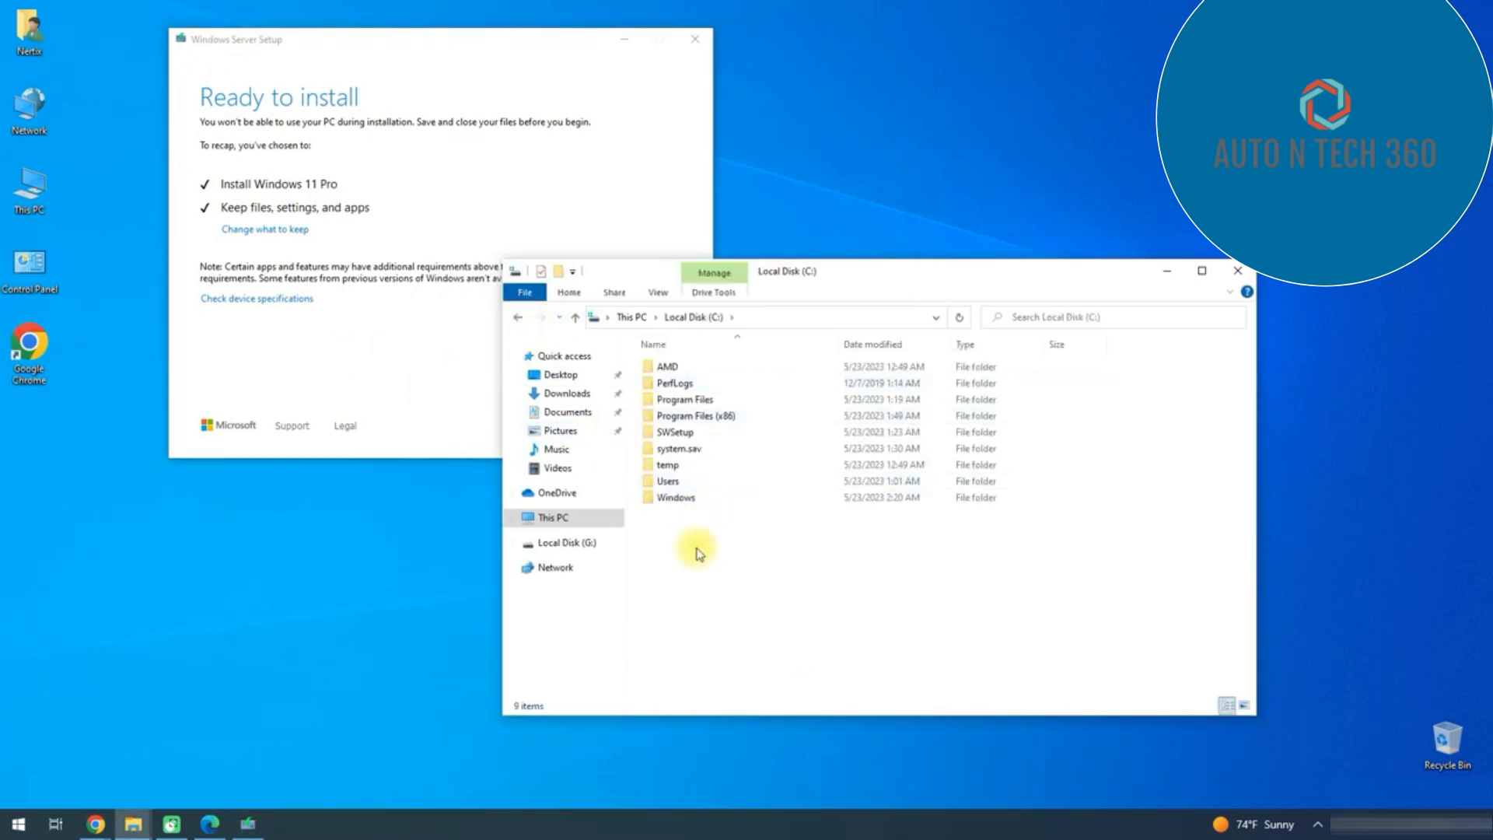
{"action": "right_click", "coordinate": [688, 533]}
{"action": "mouse_move", "coordinate": [733, 714]}
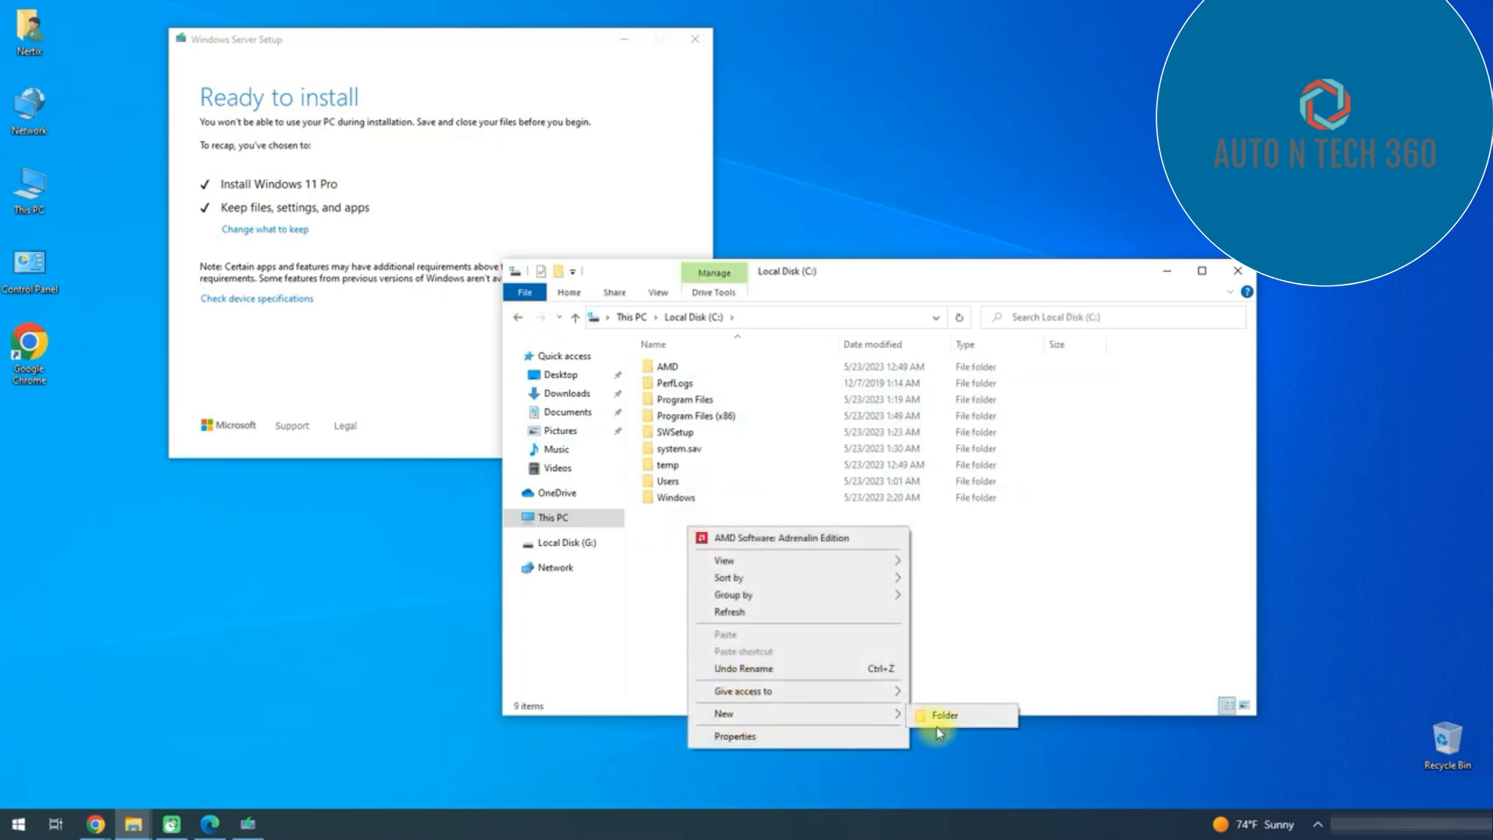
{"action": "left_click", "coordinate": [952, 717]}
{"action": "type", "text": "windows"}
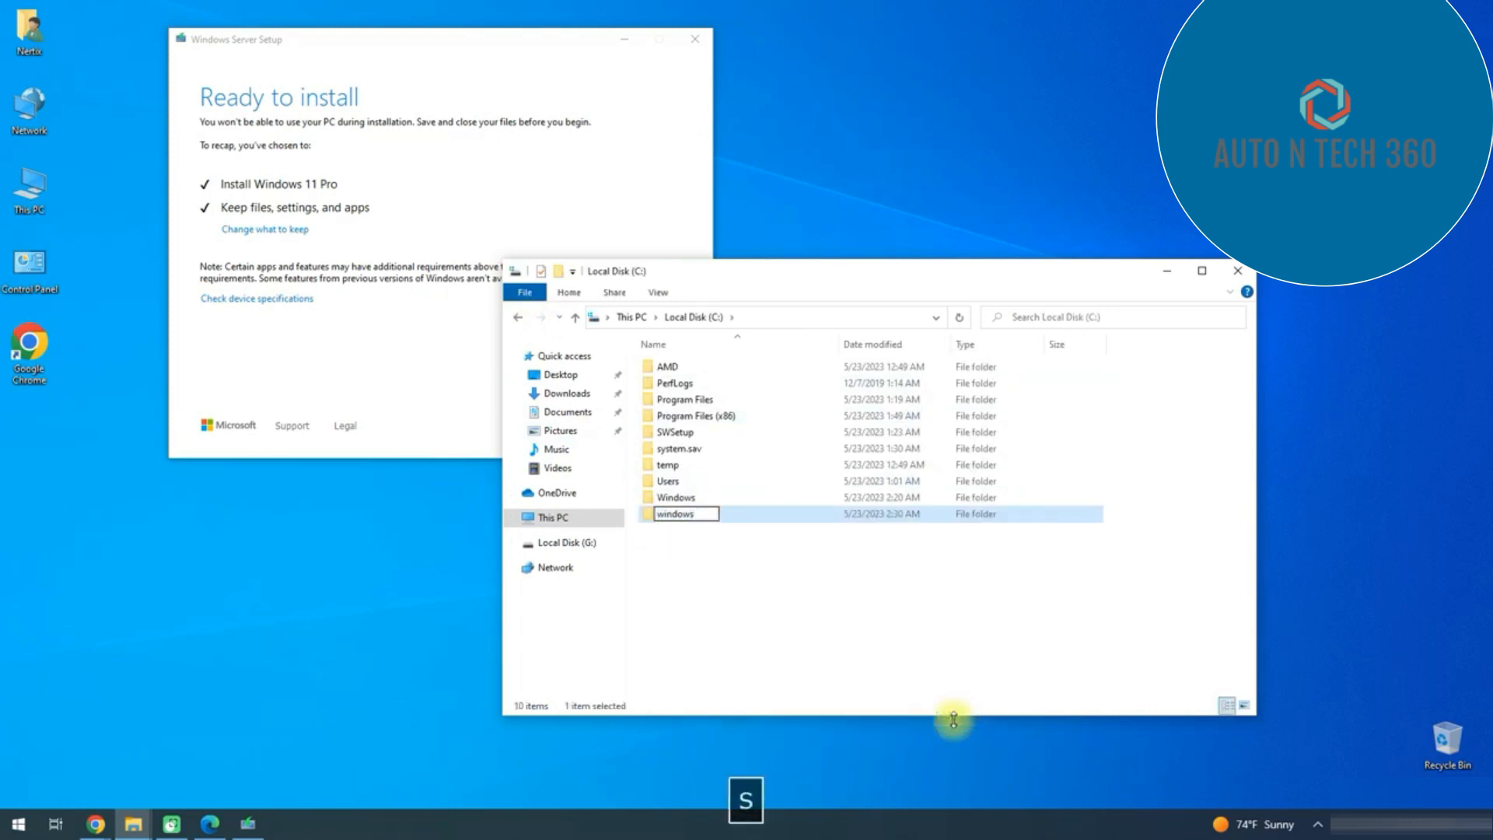
{"action": "type", "text": ".old"}
{"action": "key", "text": "Return"}
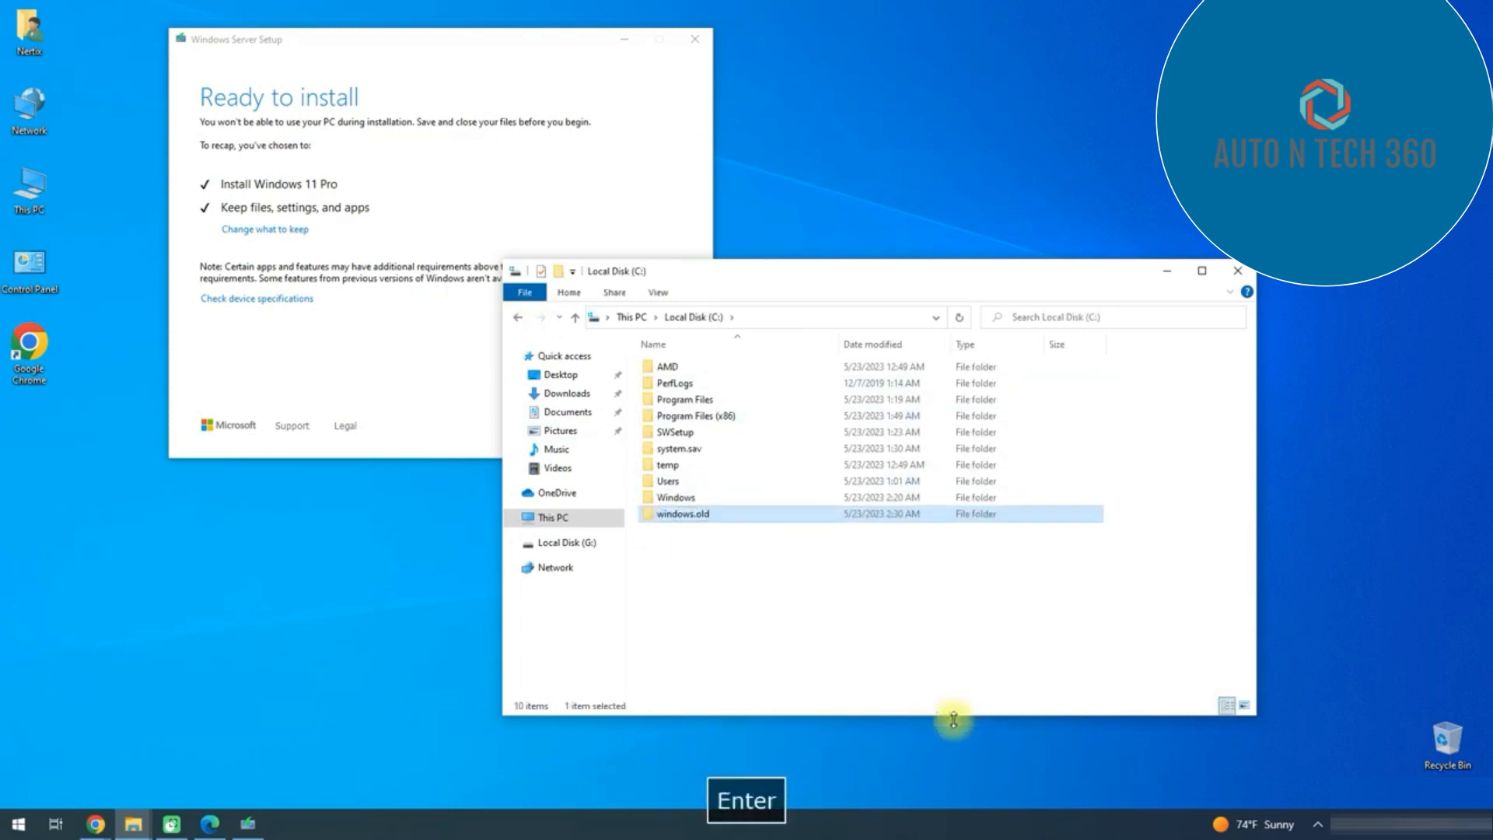
- Delete the windows.old folder from Local Disk (C:)
{"action": "left_click", "coordinate": [680, 498]}
{"action": "left_click", "coordinate": [682, 514]}
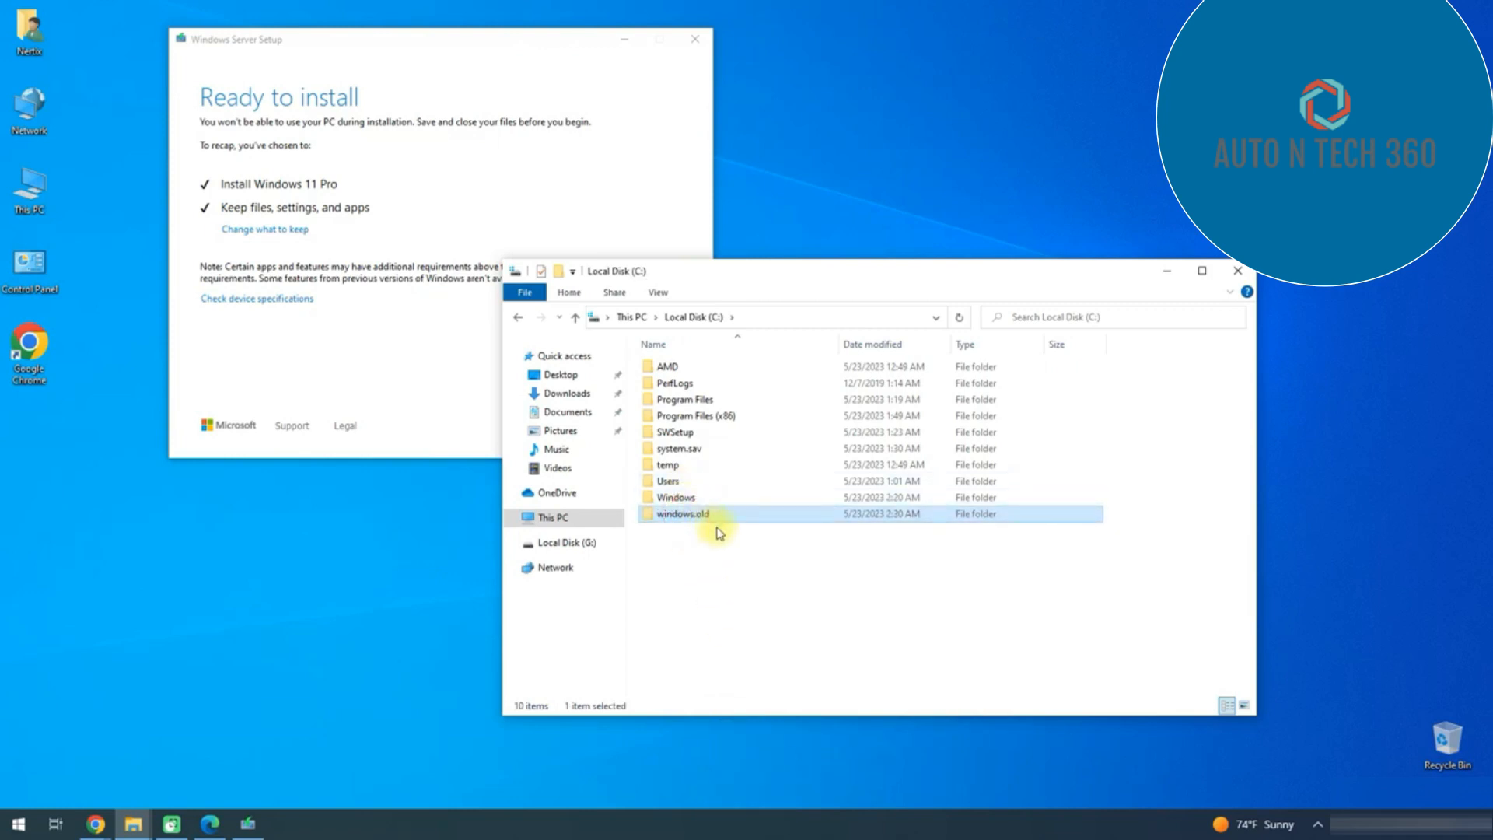
{"action": "key", "text": "Delete"}
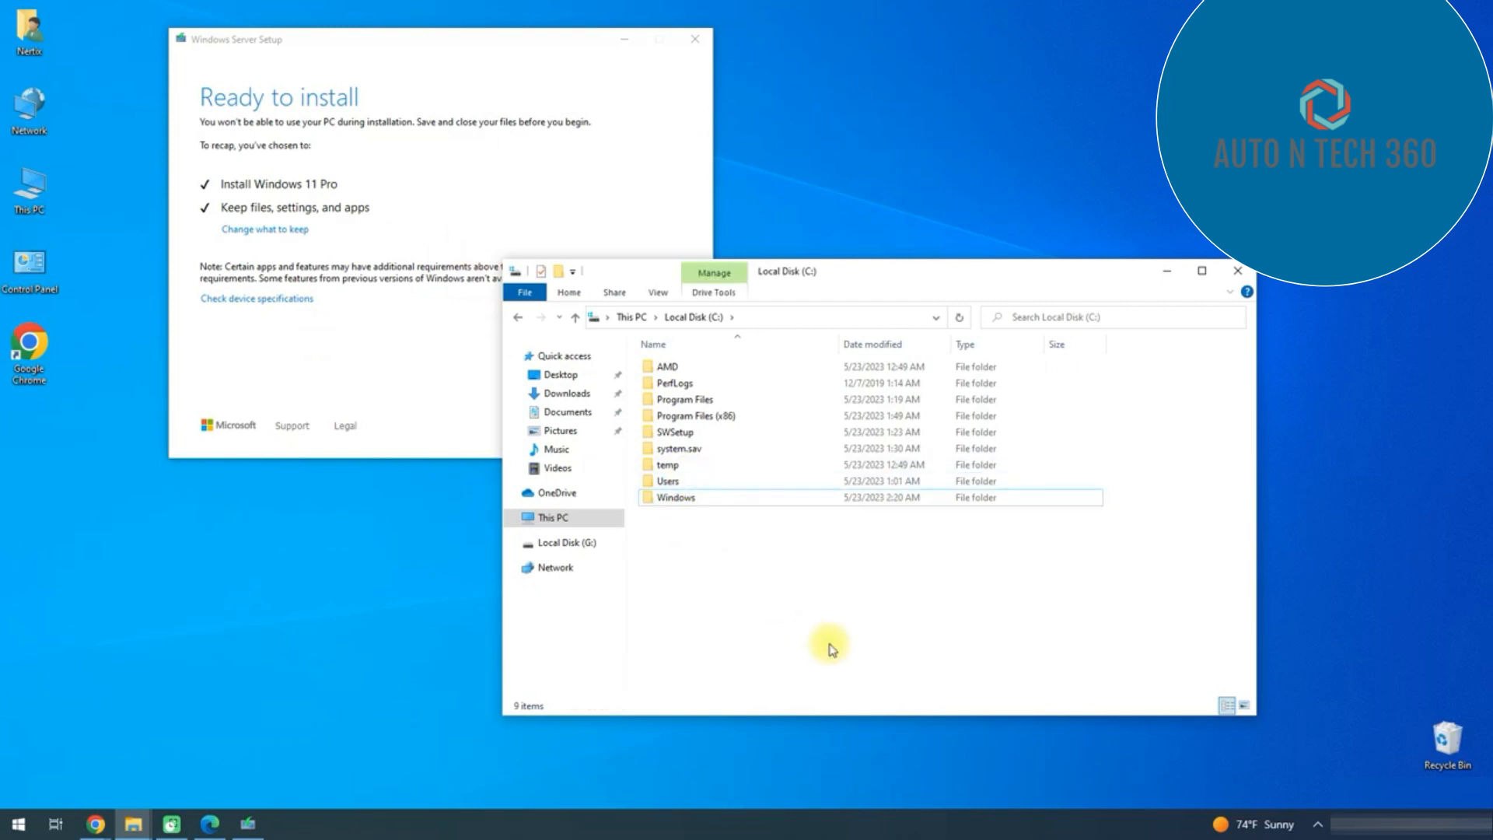
{"action": "left_click", "coordinate": [18, 824]}
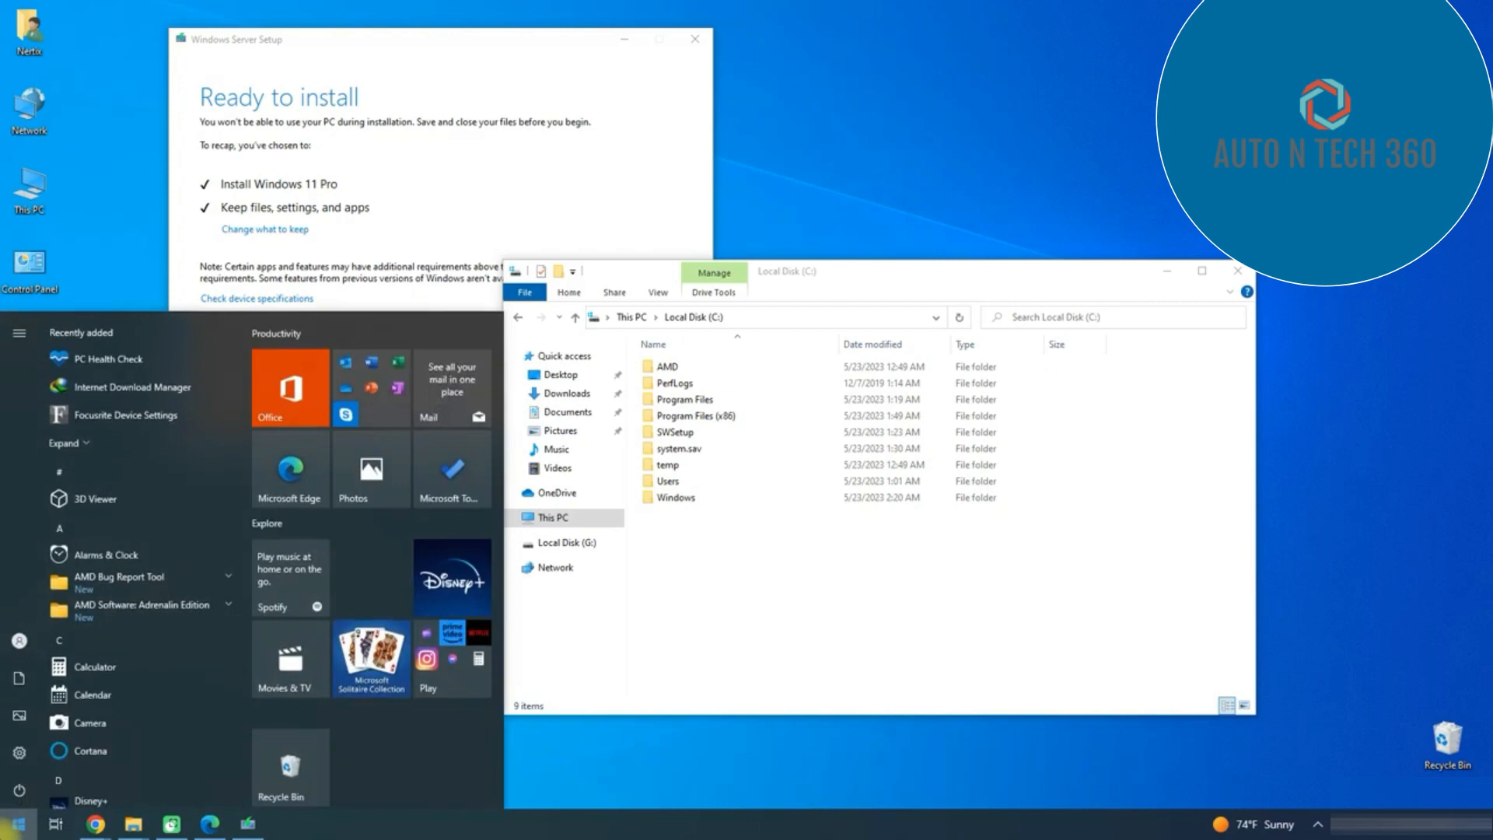
{"action": "type", "text": "snip"}
{"action": "key", "text": "BackSpace"}
{"action": "key", "text": "BackSpace"}
{"action": "key", "text": "BackSpace"}
{"action": "key", "text": "BackSpace"}
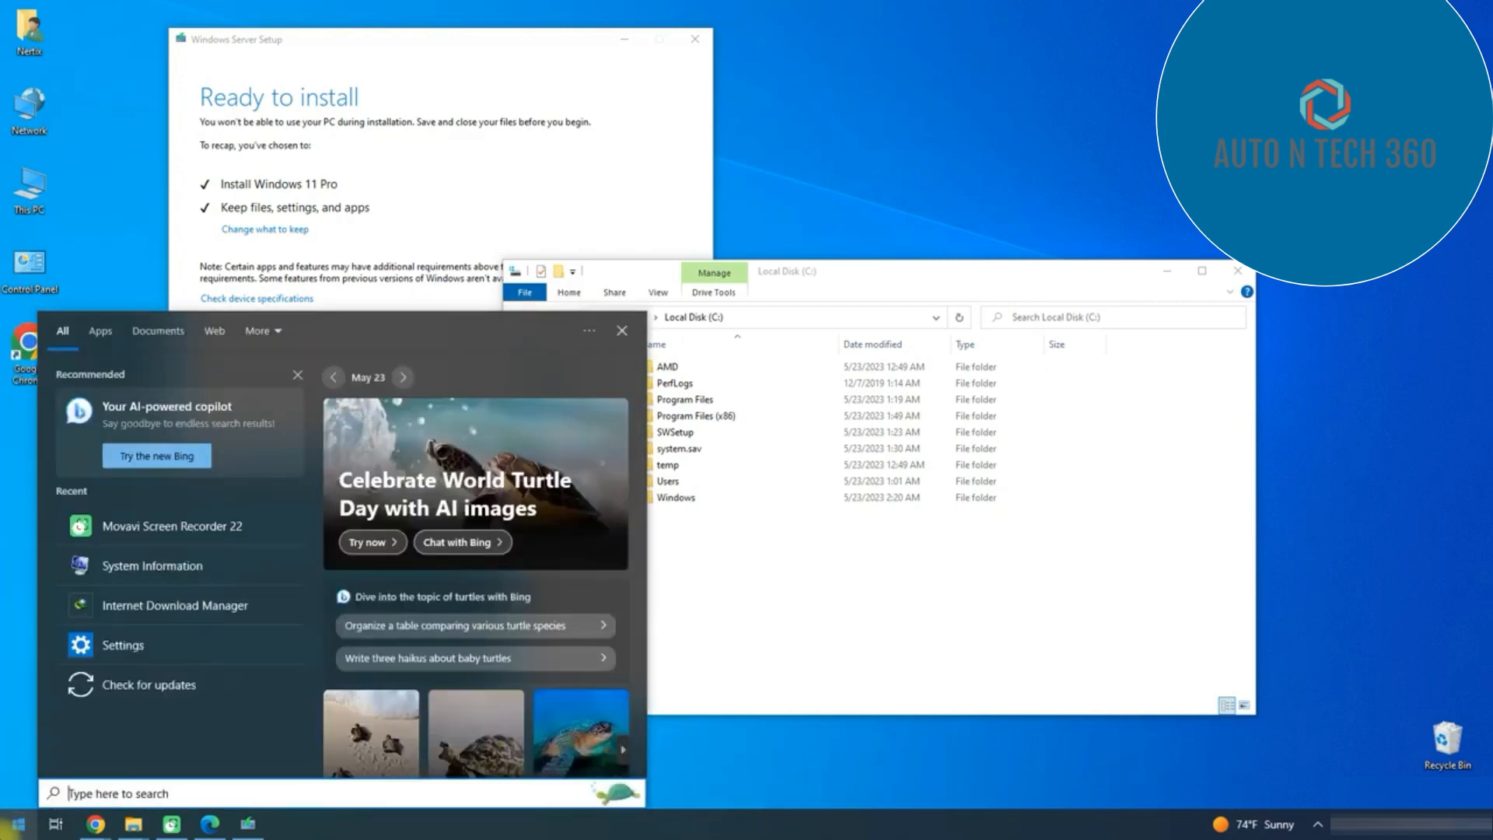
- Search Windows for "temp", open the Delete temporary files settings and examine the temporary files on Local Disk (C:) that can be removed
{"action": "type", "text": "temp"}
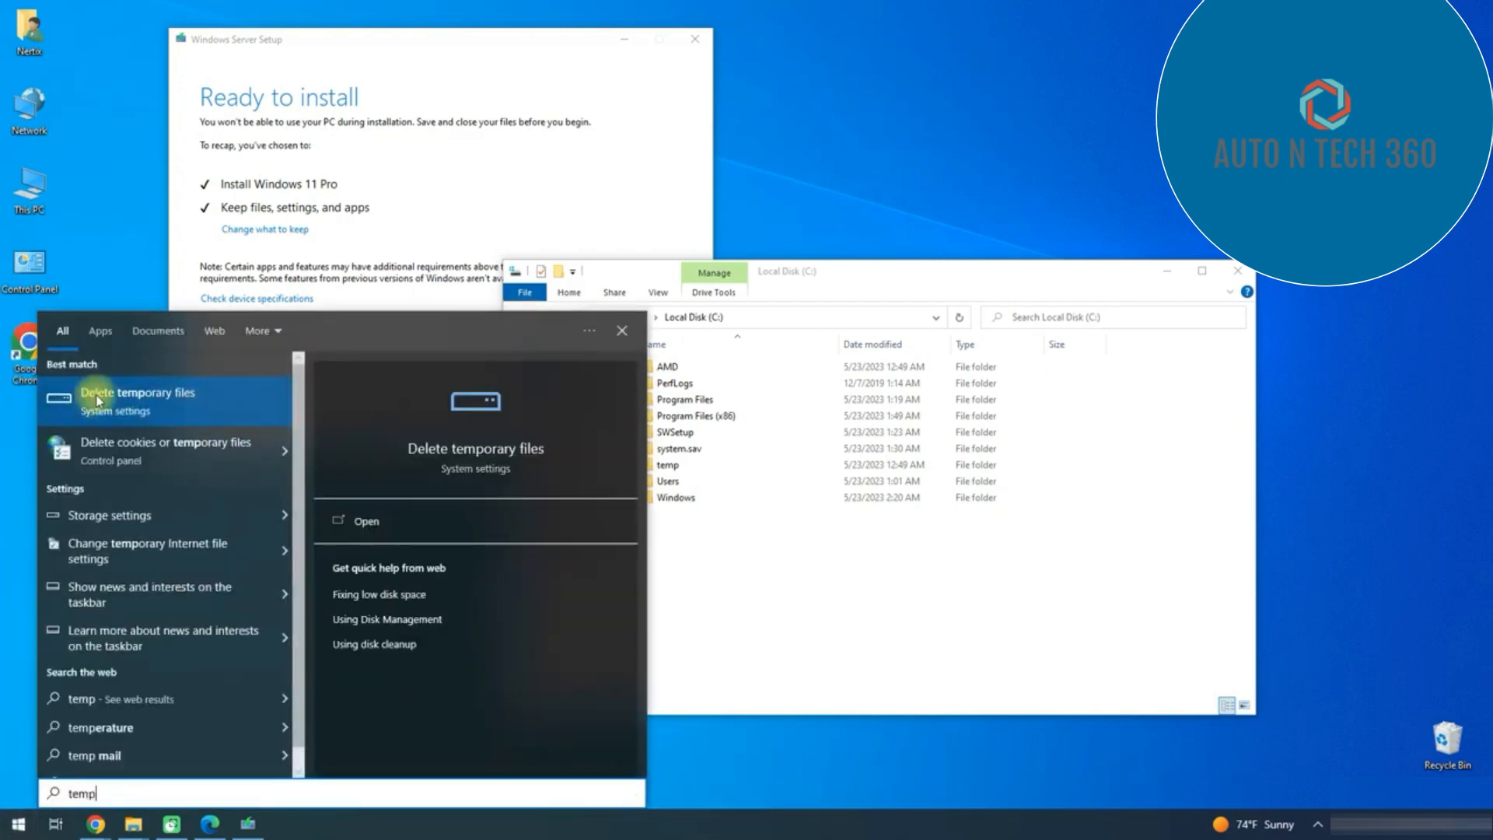
{"action": "left_click", "coordinate": [97, 400]}
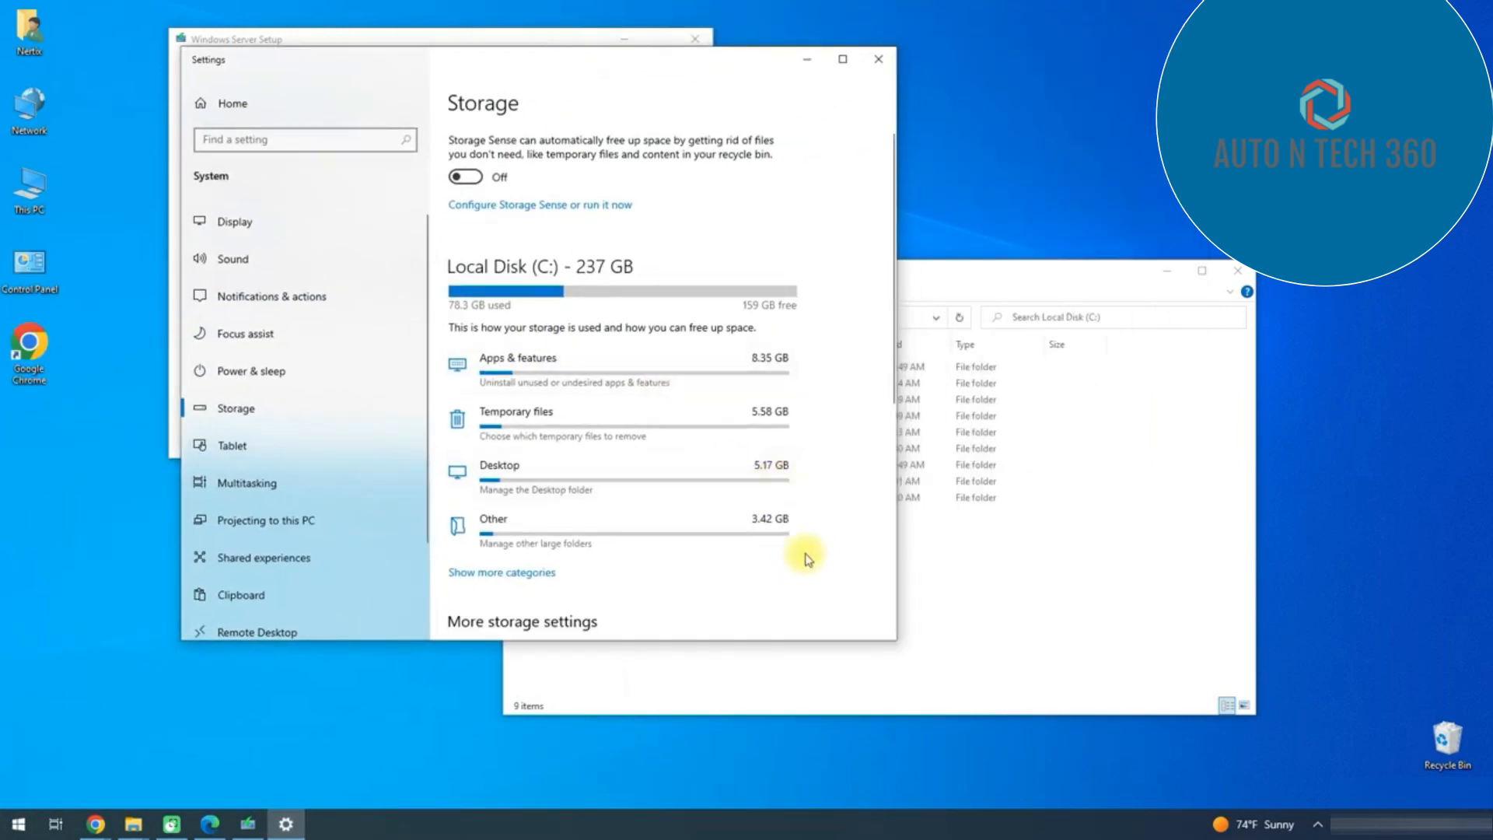
{"action": "scroll", "coordinate": [807, 558], "scroll_direction": "down", "scroll_amount": 5}
{"action": "scroll", "coordinate": [800, 550], "scroll_direction": "up", "scroll_amount": 5}
{"action": "key", "text": "super+Up"}
{"action": "left_click", "coordinate": [365, 377]}
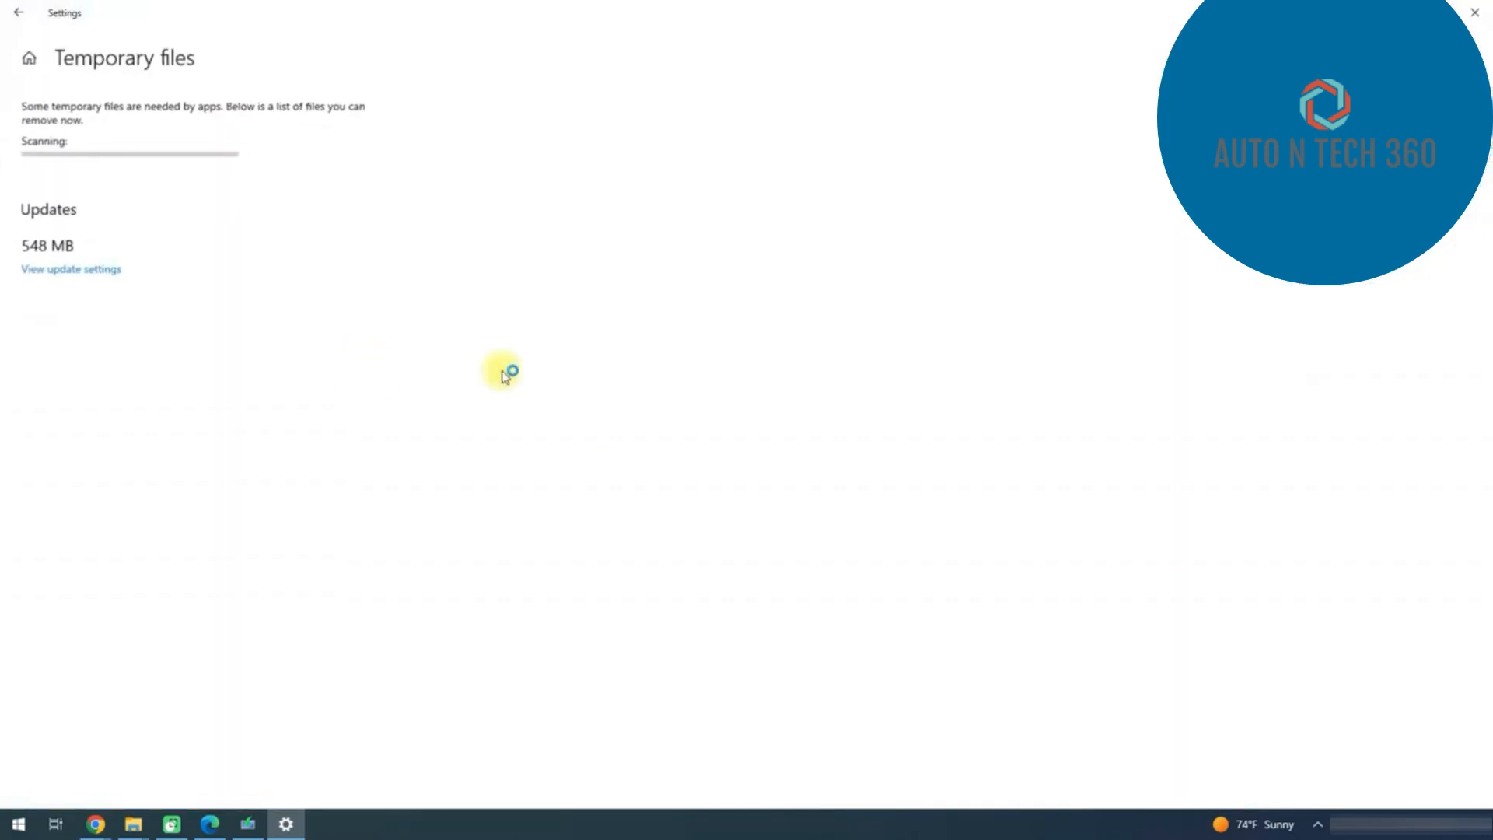
{"action": "left_click", "coordinate": [57, 220]}
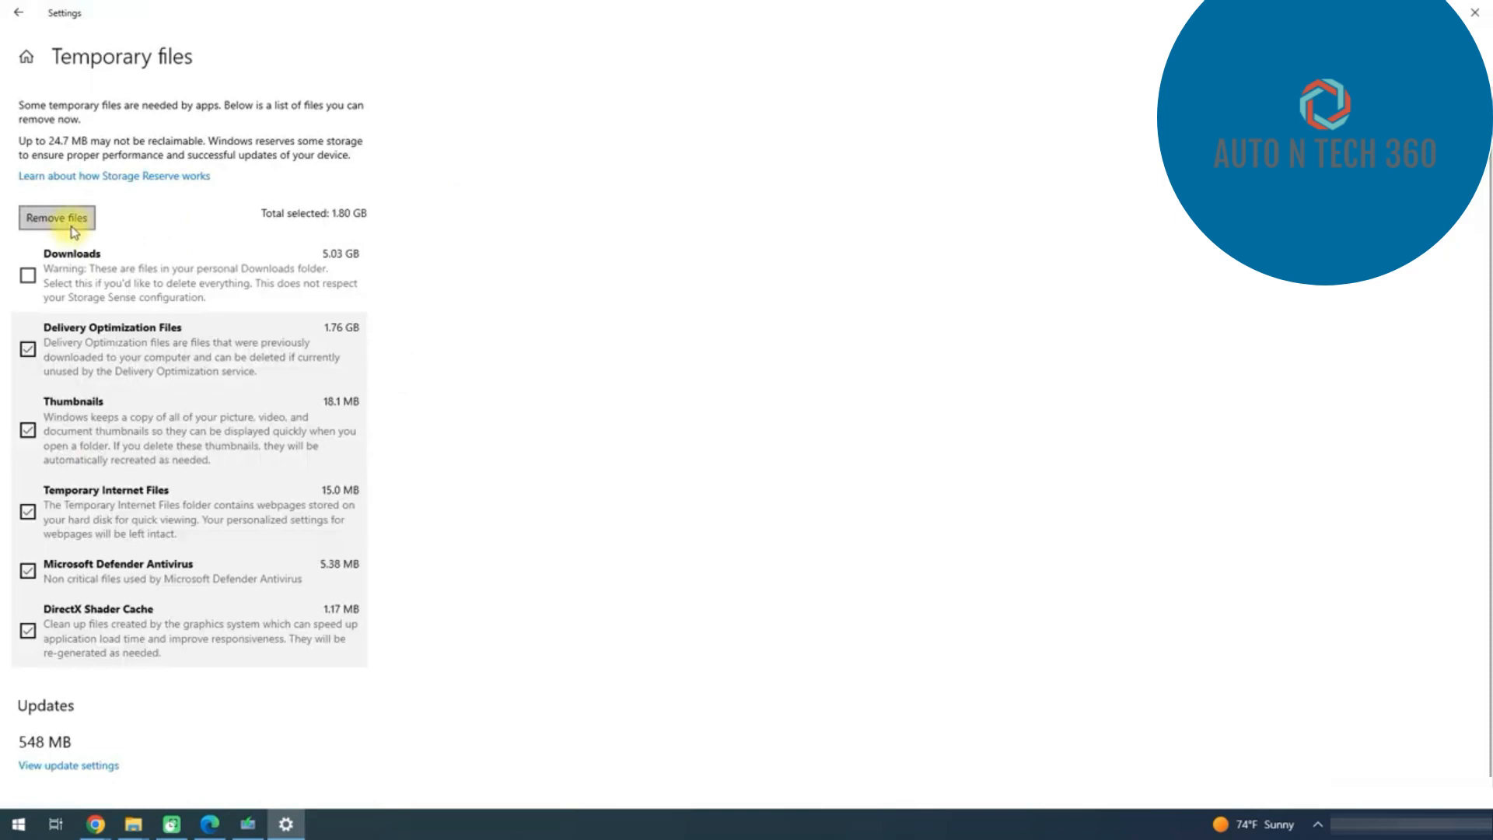
{"action": "left_click", "coordinate": [94, 225]}
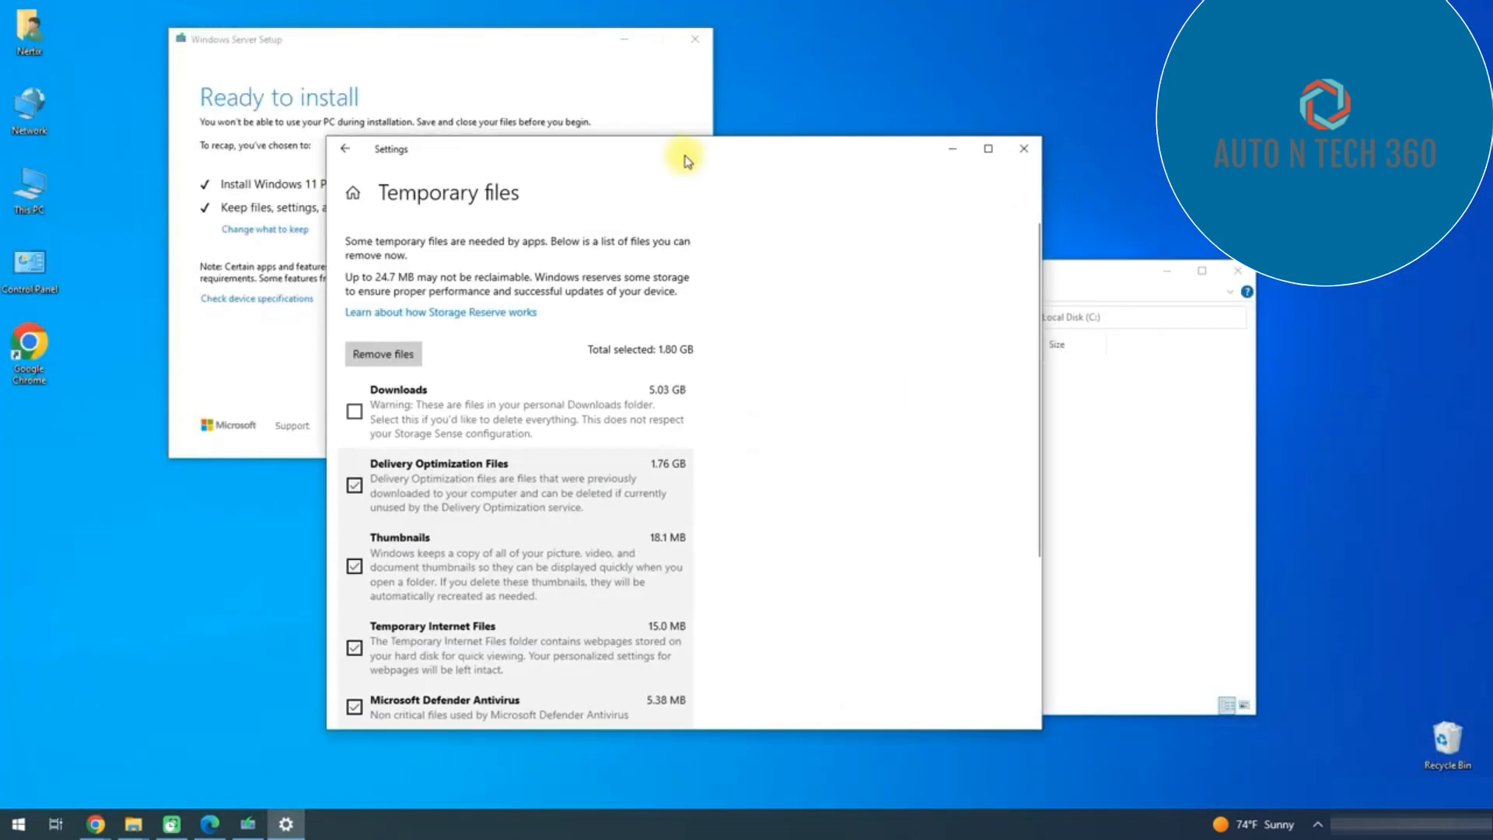
- Close the Settings window and bring the setup's Ready to install page back into clear view on the desktop
{"action": "double_click", "coordinate": [915, 11]}
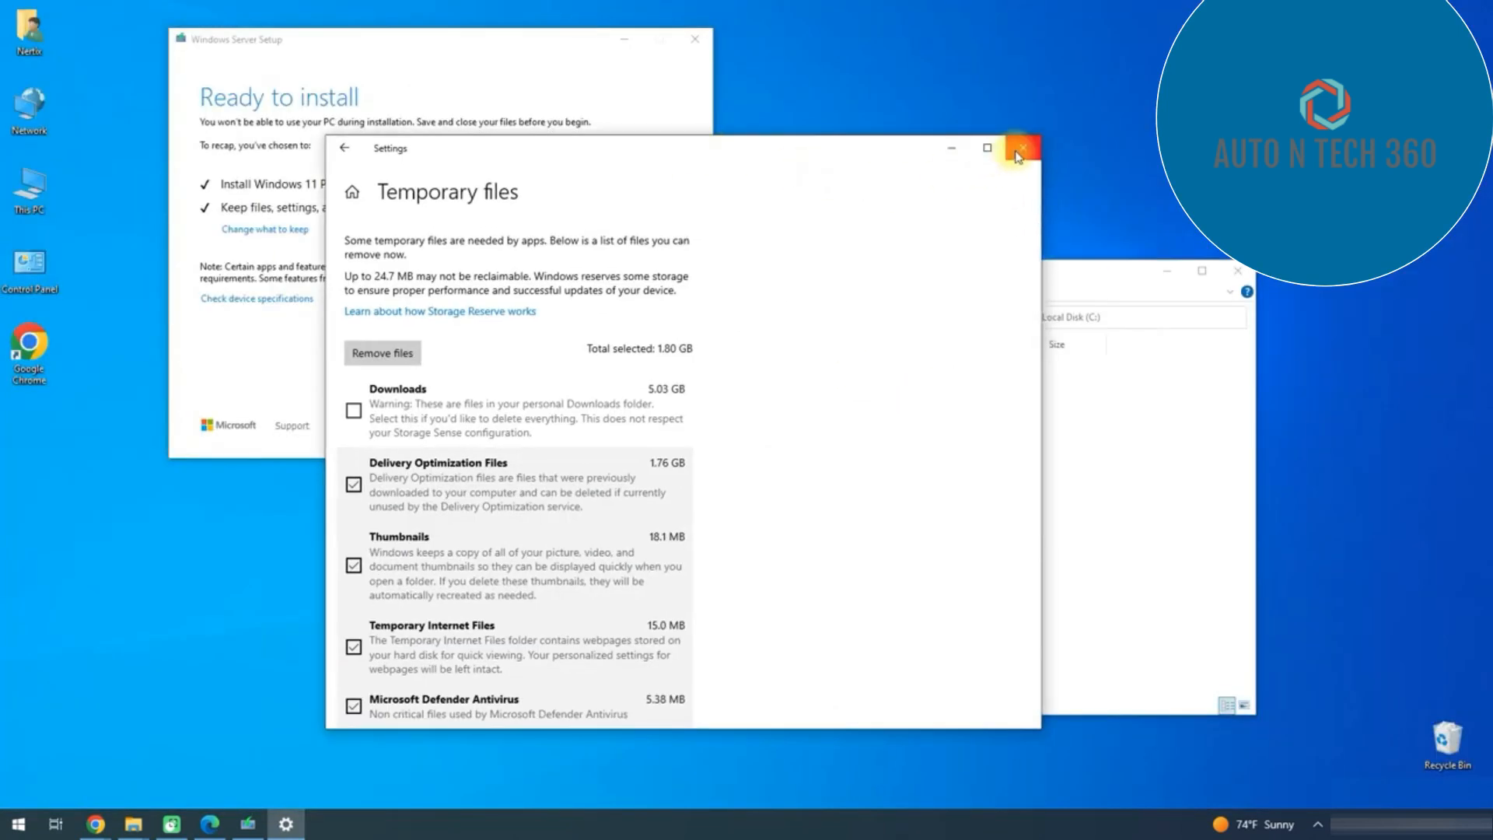
{"action": "left_click", "coordinate": [1018, 157]}
{"action": "left_click_drag", "start_coordinate": [410, 31], "coordinate": [860, 33]}
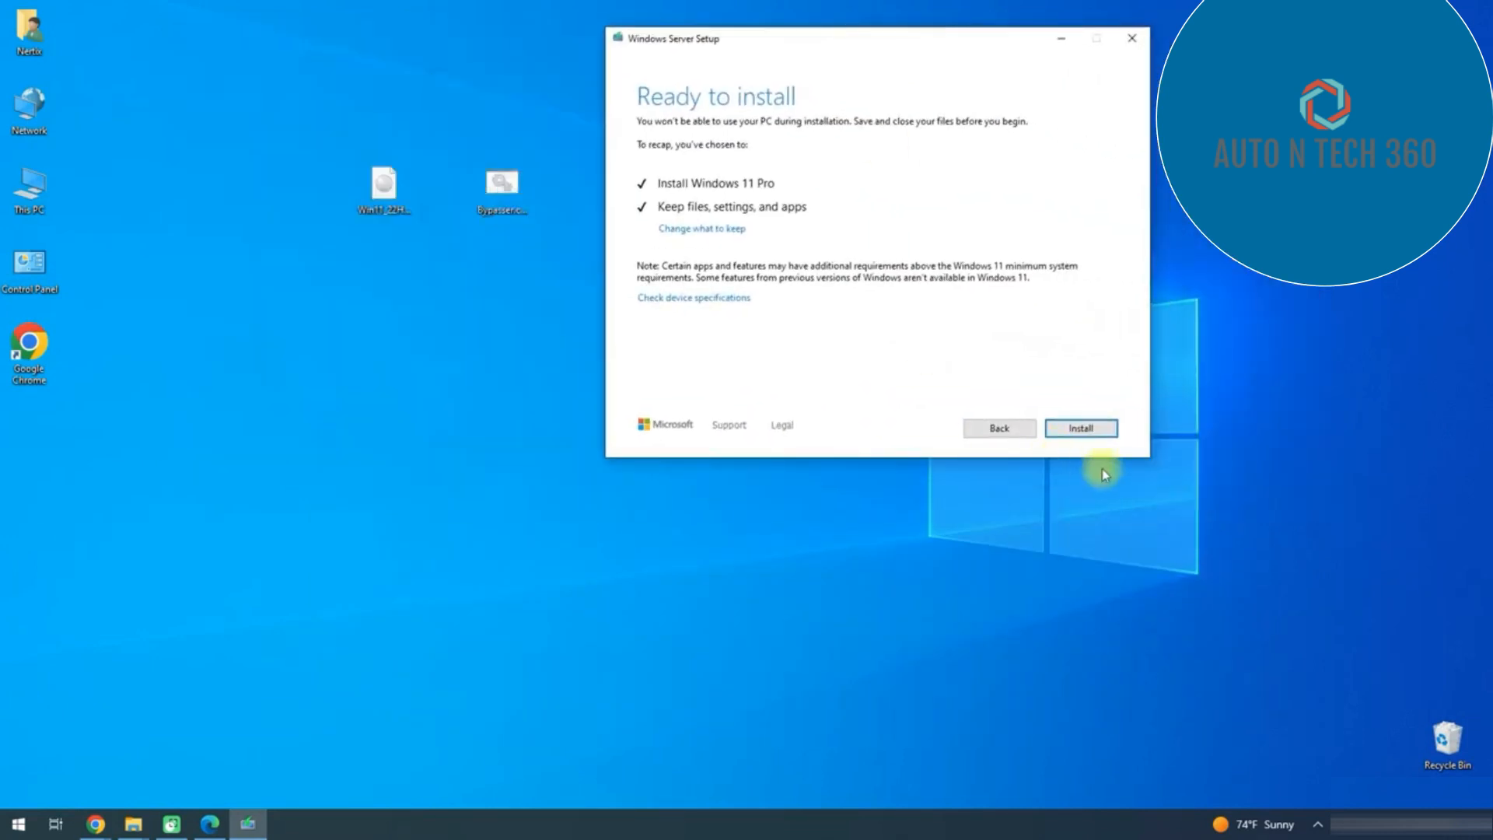
- Examine the Microsoft support page's section on other ways to install Windows 11, including the registry key, name, type and value
{"action": "left_click_drag", "start_coordinate": [319, 257], "coordinate": [874, 296]}
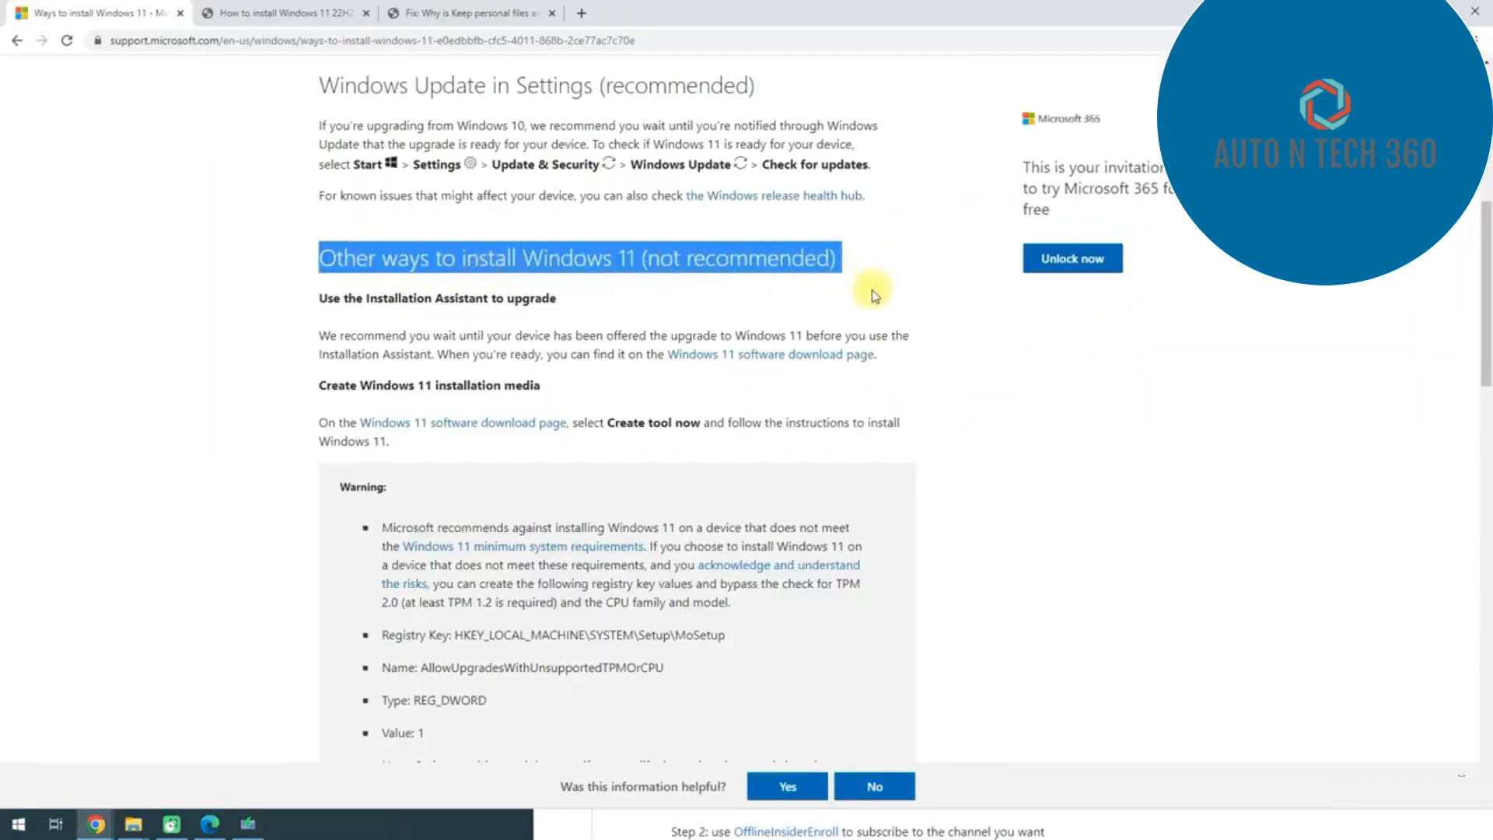
{"action": "scroll", "coordinate": [521, 418], "scroll_direction": "down", "scroll_amount": 4}
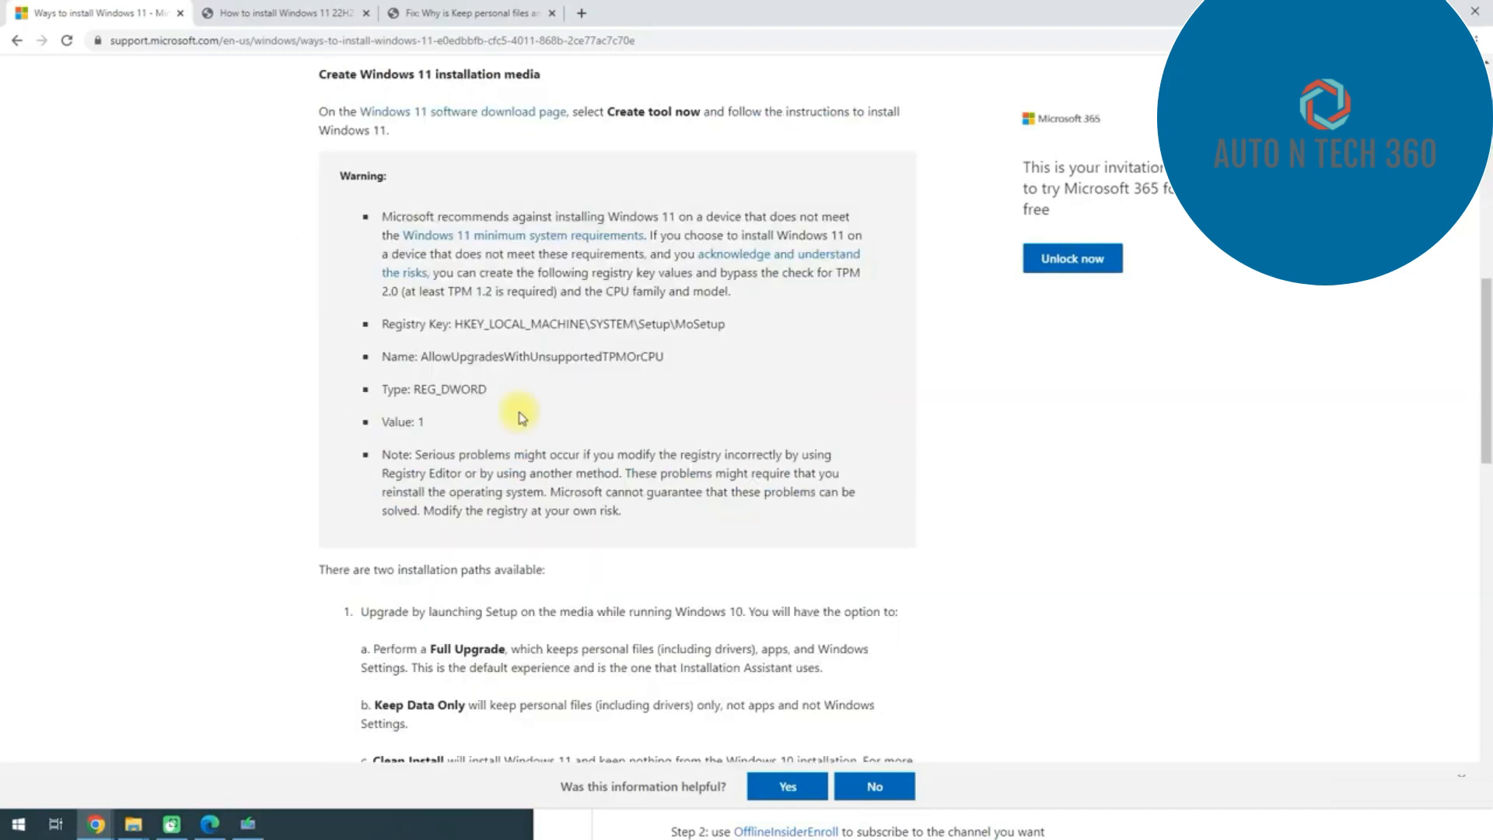
{"action": "scroll", "coordinate": [571, 391], "scroll_direction": "up", "scroll_amount": 2}
{"action": "scroll", "coordinate": [564, 390], "scroll_direction": "down", "scroll_amount": 2}
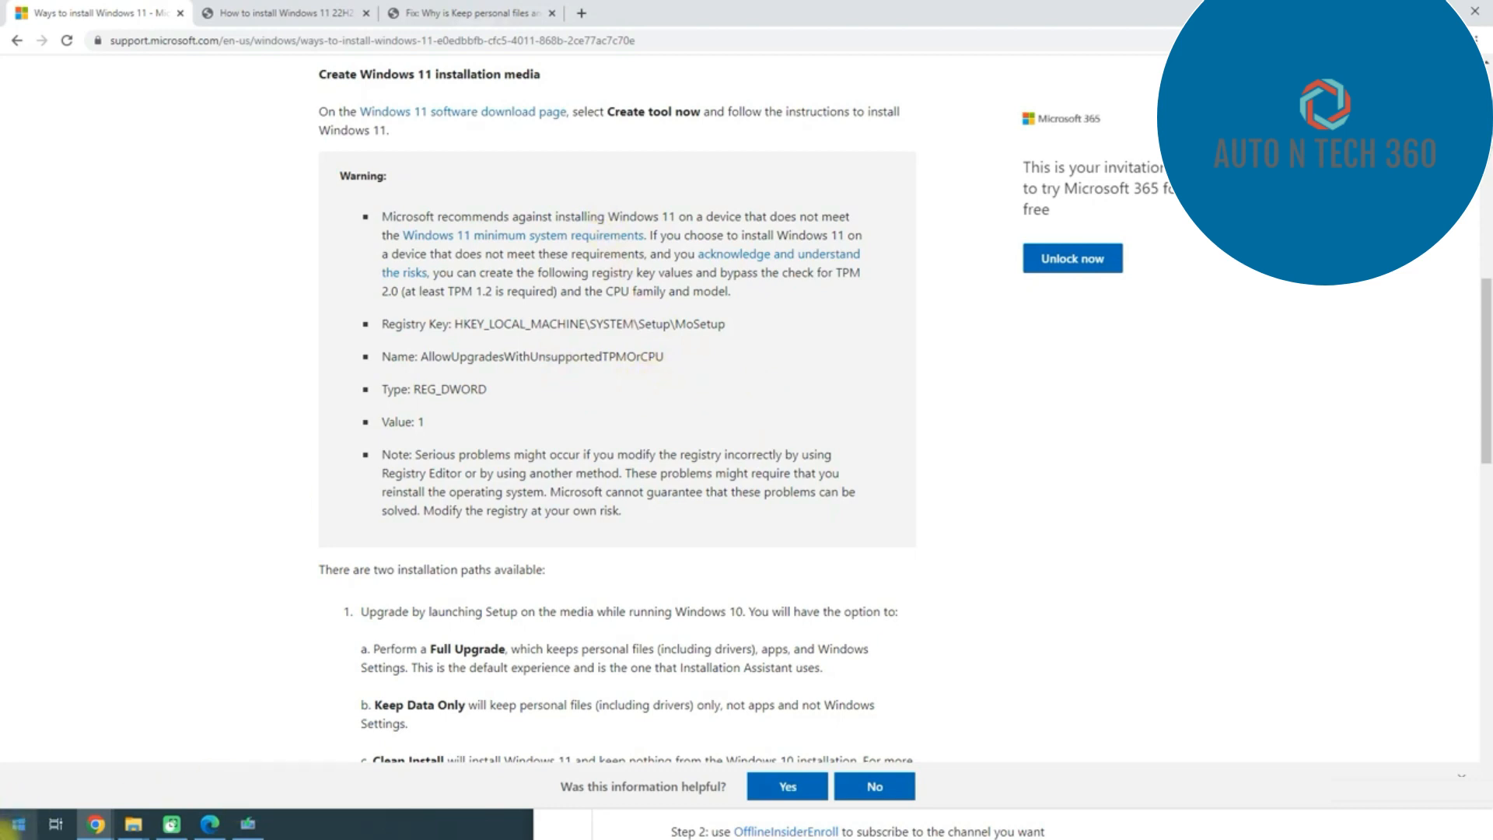
- Run the Bypasser script on the desktop again to remove the TPM check bypass, and dismiss its console window
{"action": "left_click", "coordinate": [19, 824]}
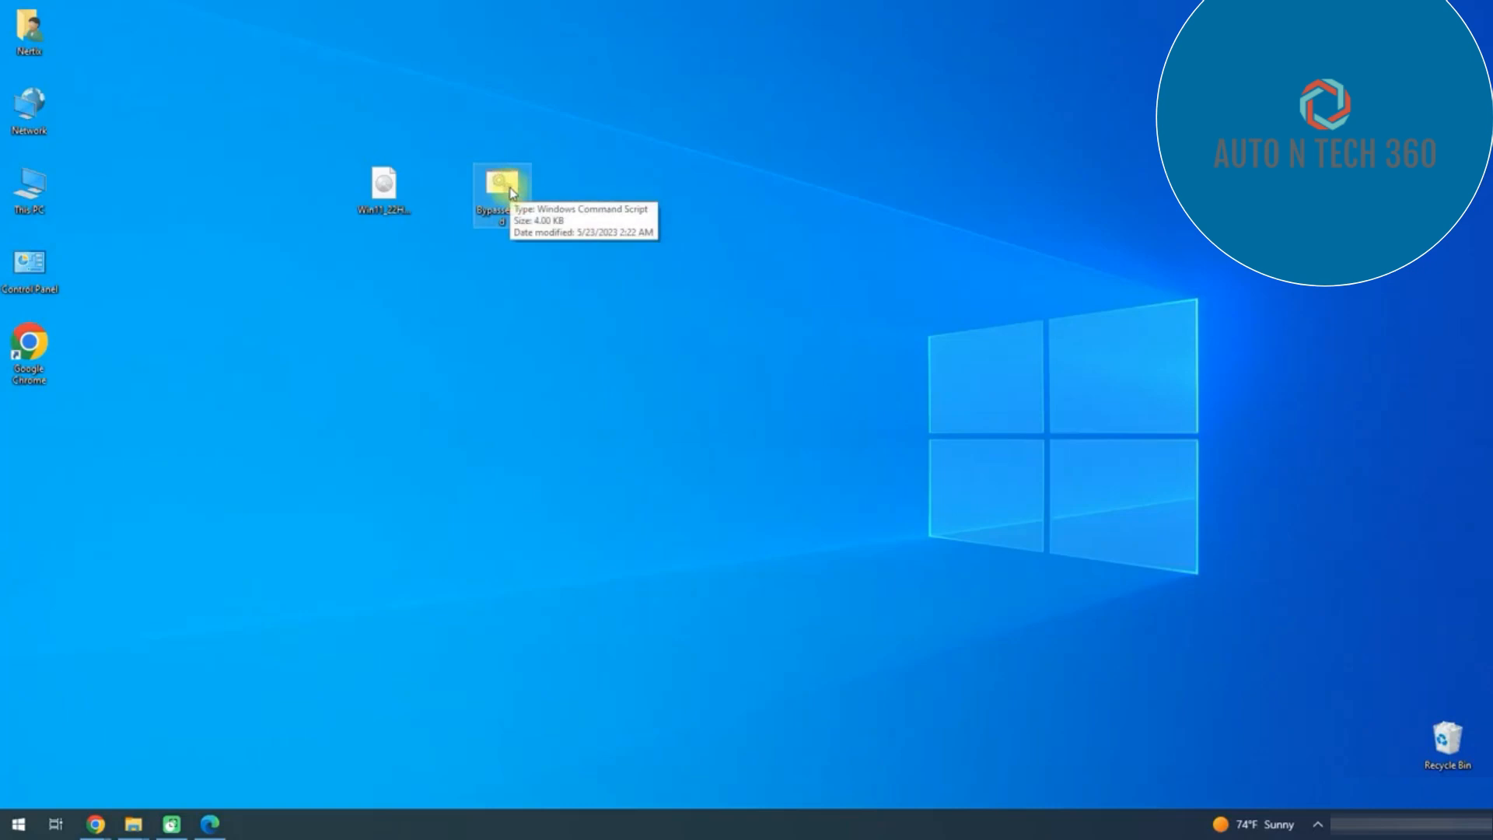
{"action": "double_click", "coordinate": [512, 193]}
{"action": "left_click_drag", "start_coordinate": [421, 64], "coordinate": [916, 90]}
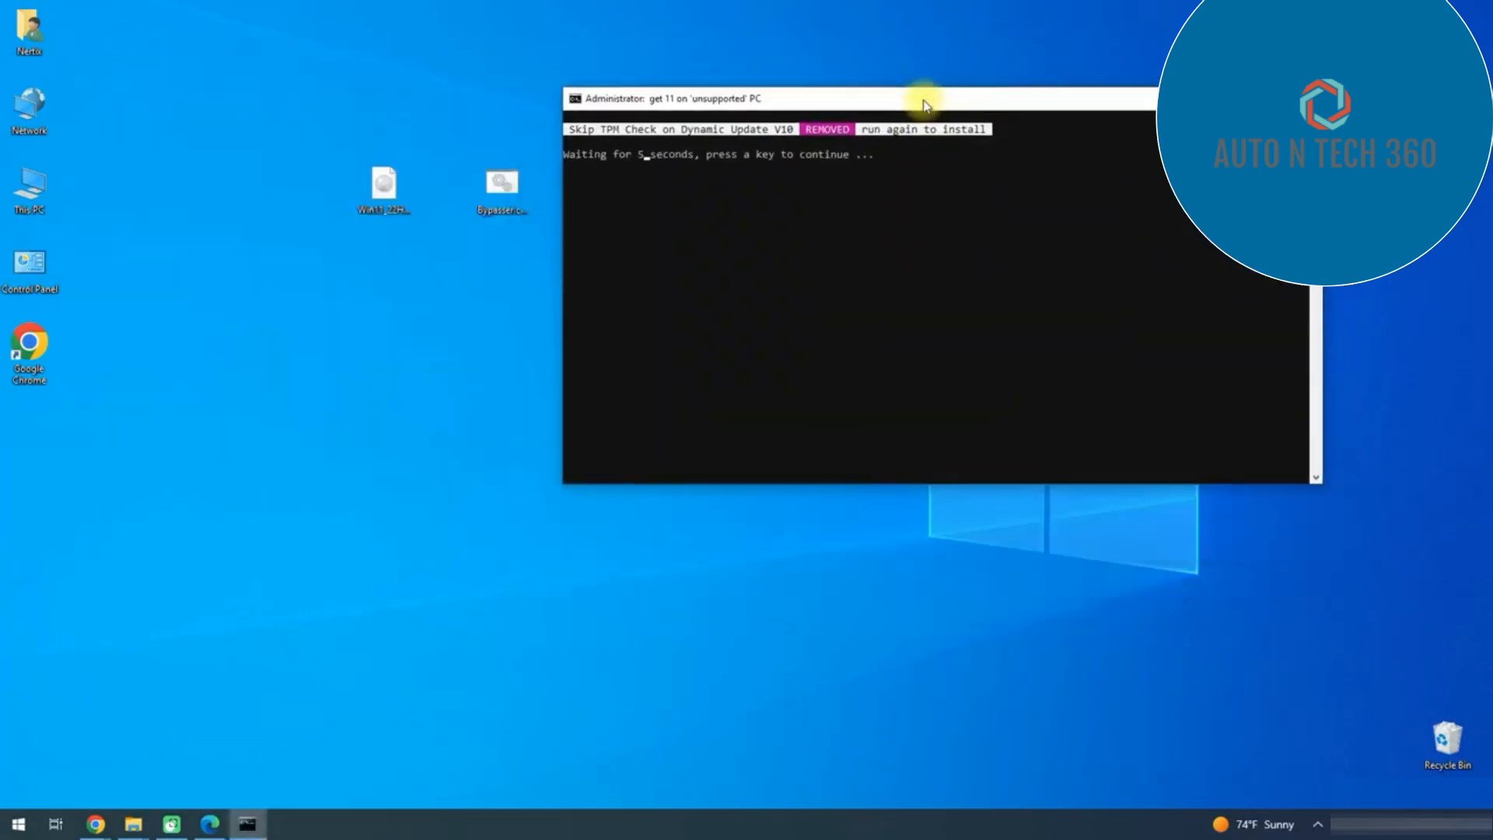
{"action": "left_click", "coordinate": [876, 203]}
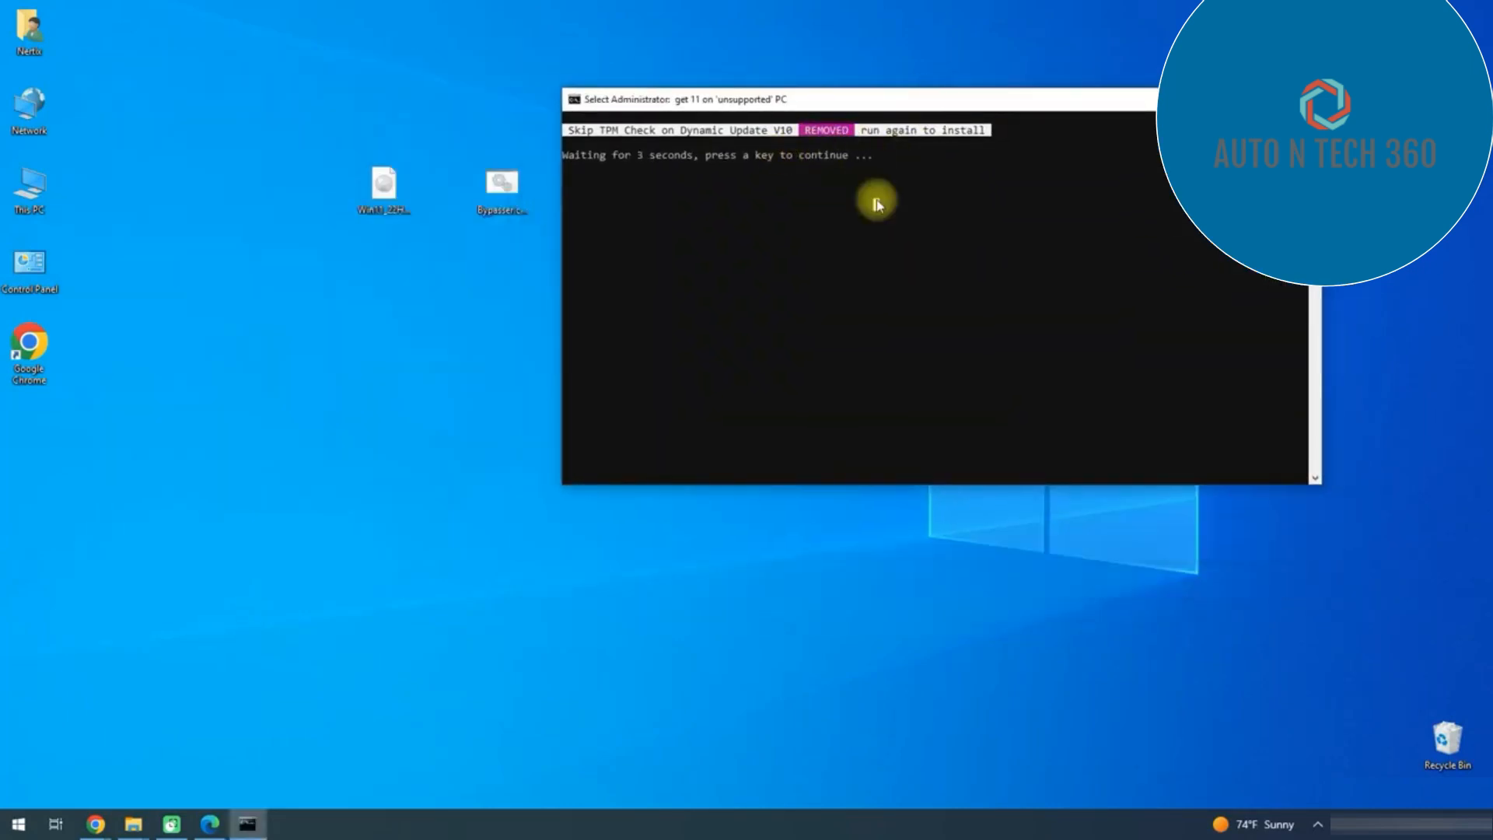
{"action": "key", "text": "Return"}
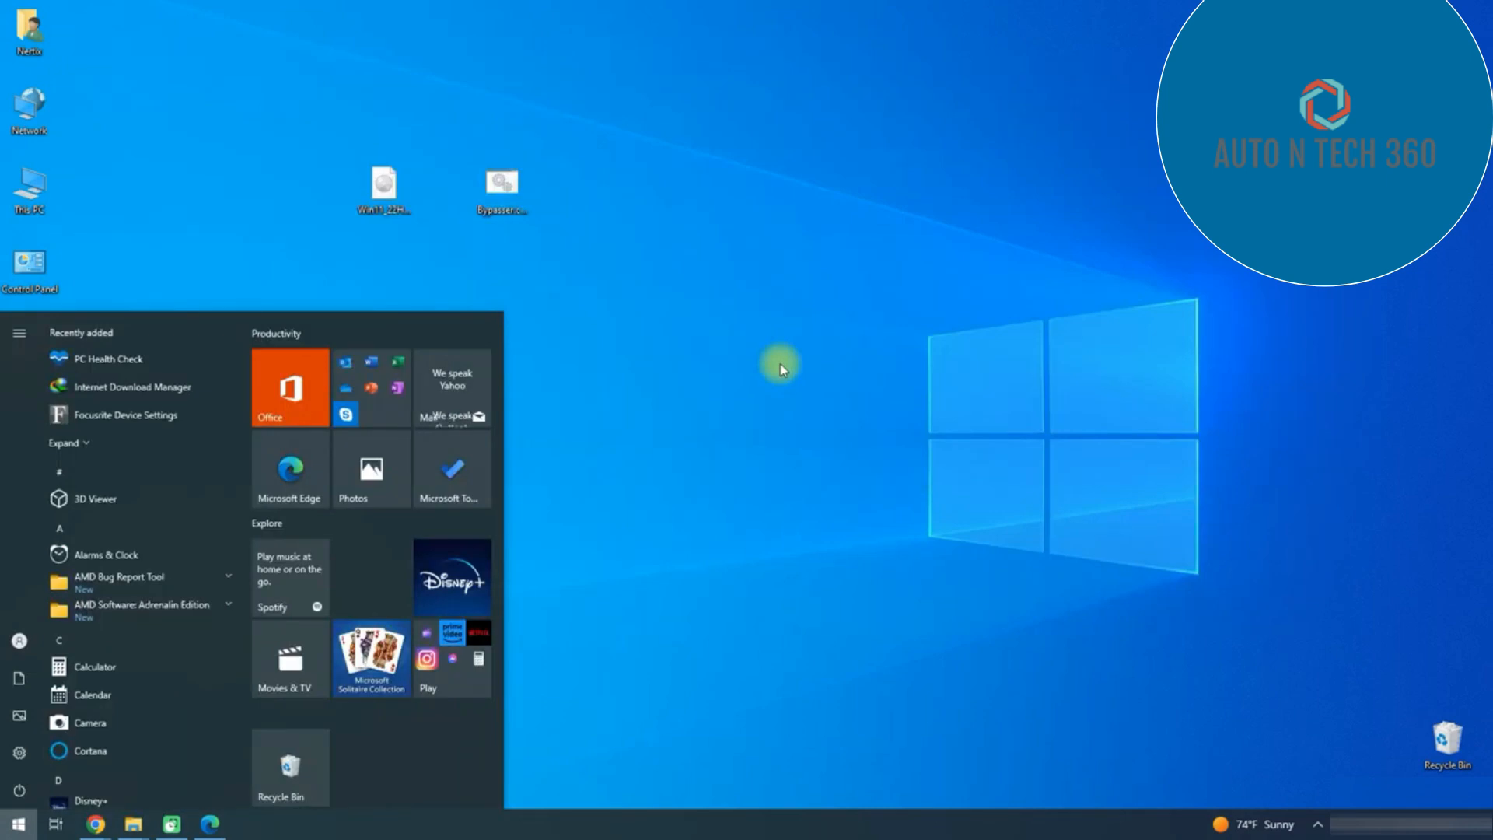
- Open Registry Editor and select the MoSetup key under HKEY_LOCAL_MACHINE\SYSTEM\Setup
{"action": "type", "text": "reg"}
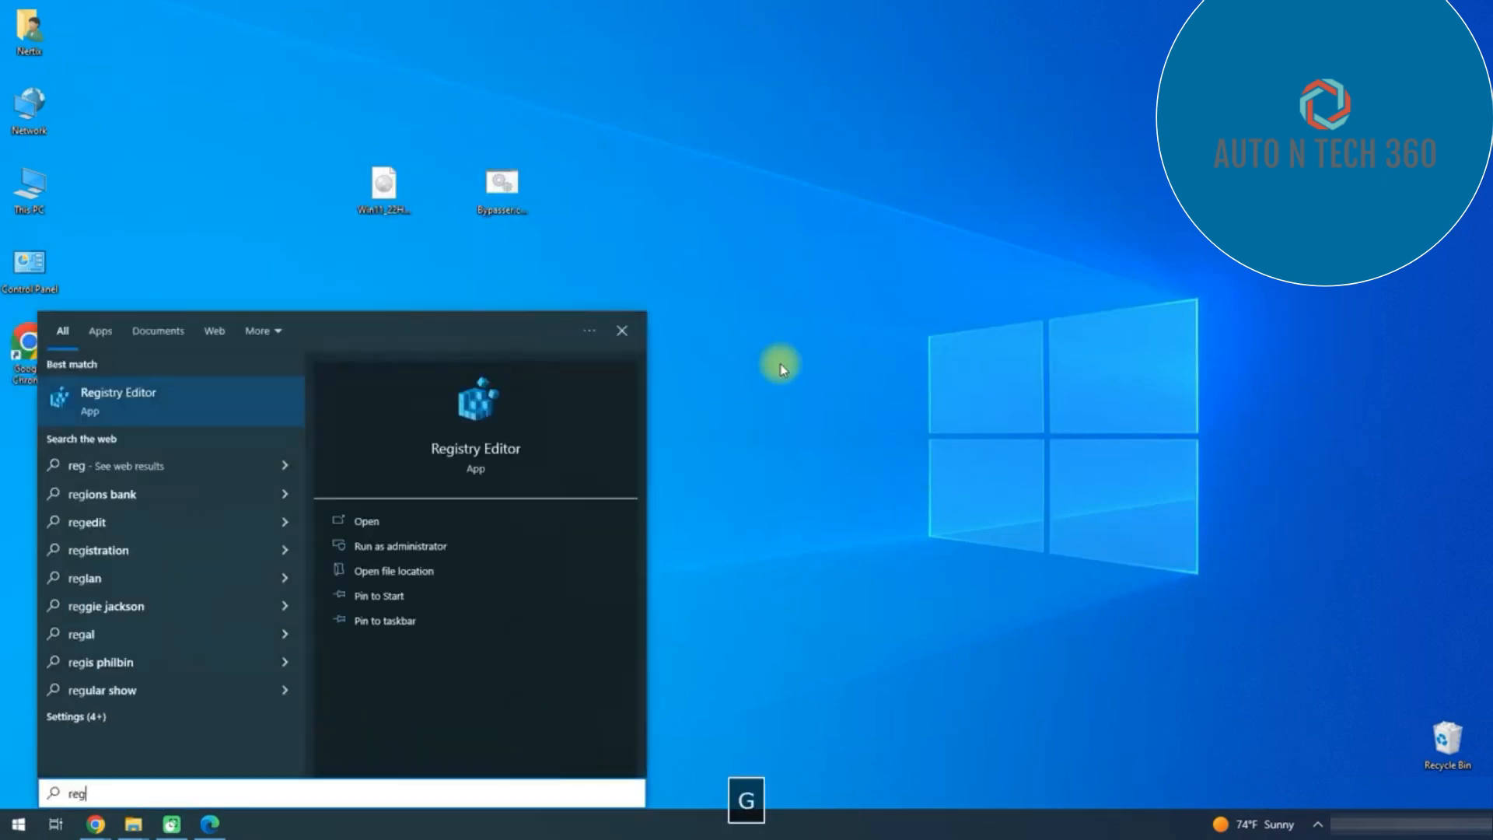
{"action": "key", "text": "Return"}
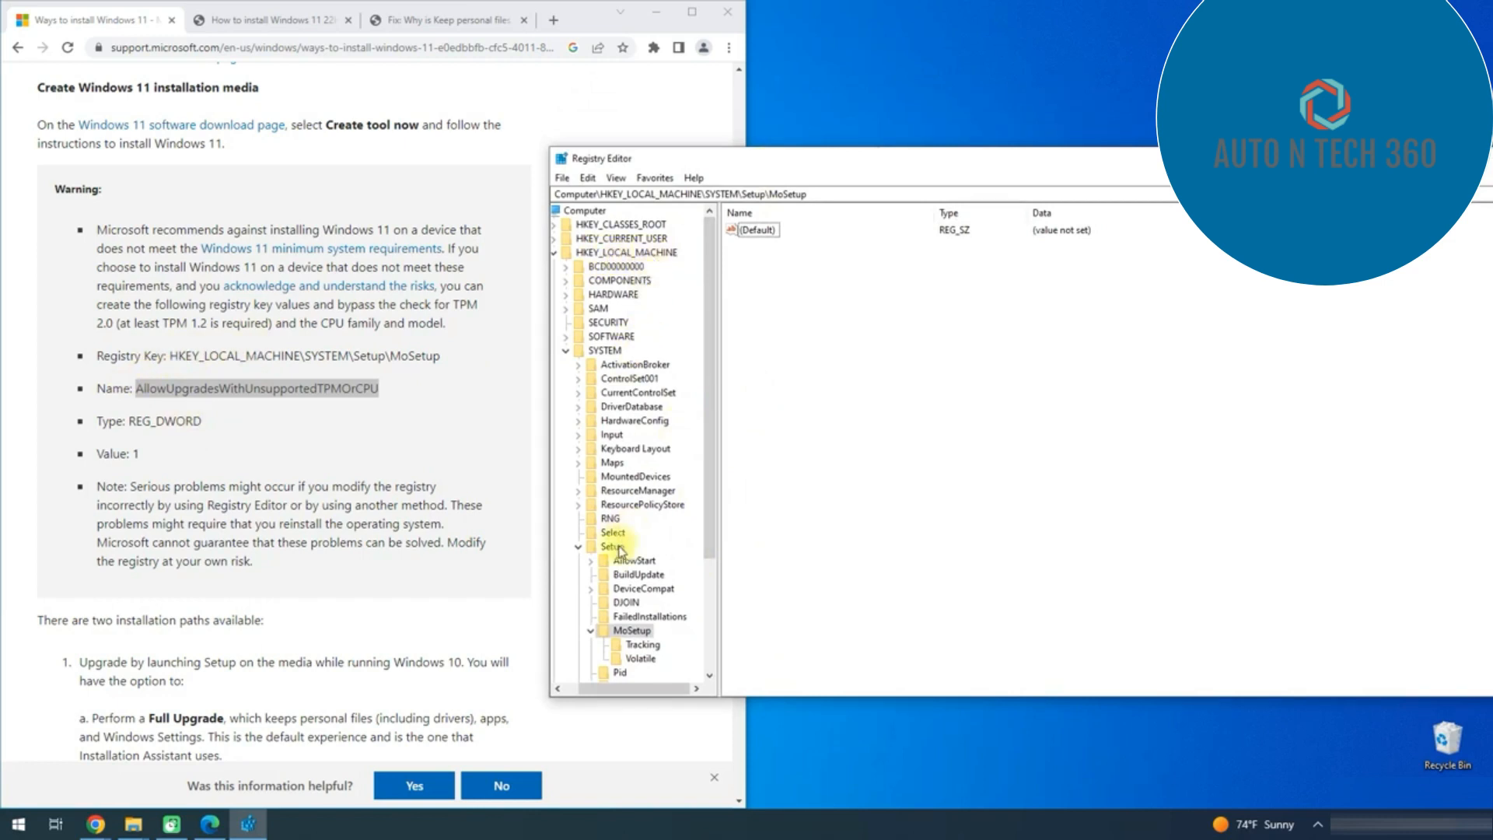
{"action": "left_click", "coordinate": [605, 351]}
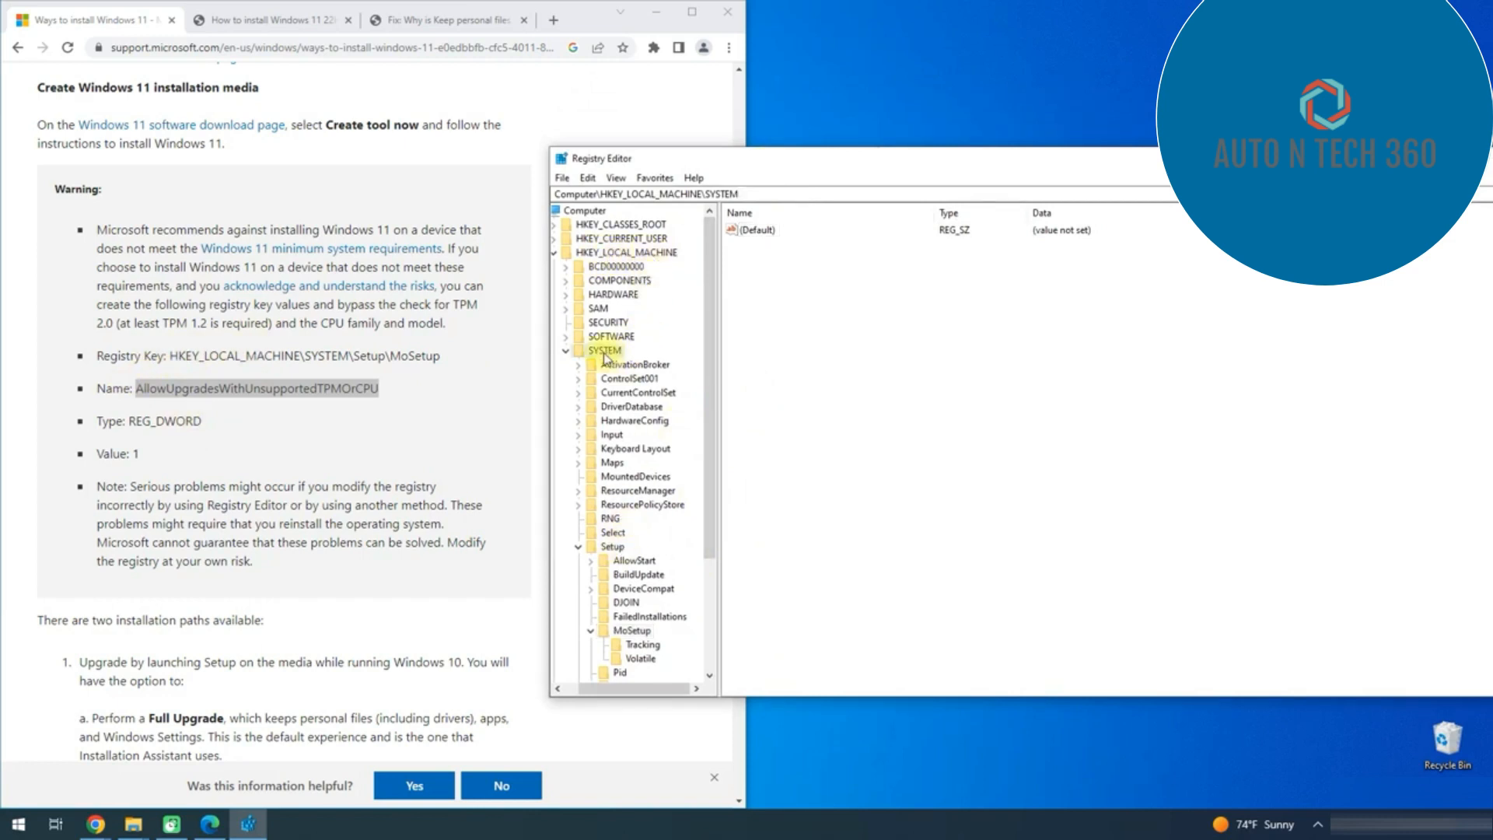
{"action": "left_click", "coordinate": [611, 546]}
{"action": "left_click", "coordinate": [632, 630]}
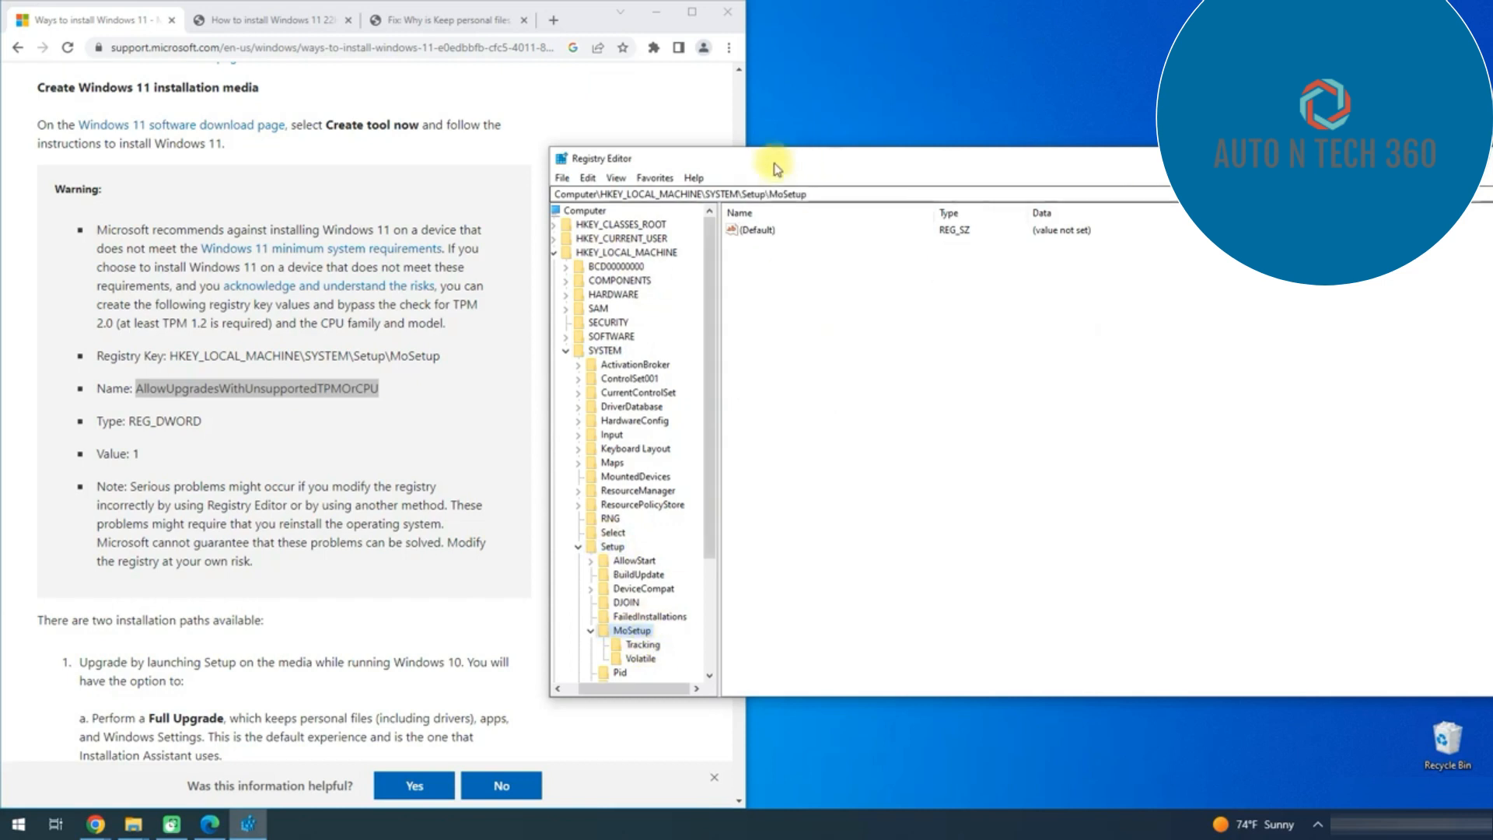
- Create a DWORD (32-bit) value in MoSetup, using the name AllowUpgradesWithUnsupportedTPMOrCPU copied from the Microsoft support page
{"action": "right_click", "coordinate": [283, 386]}
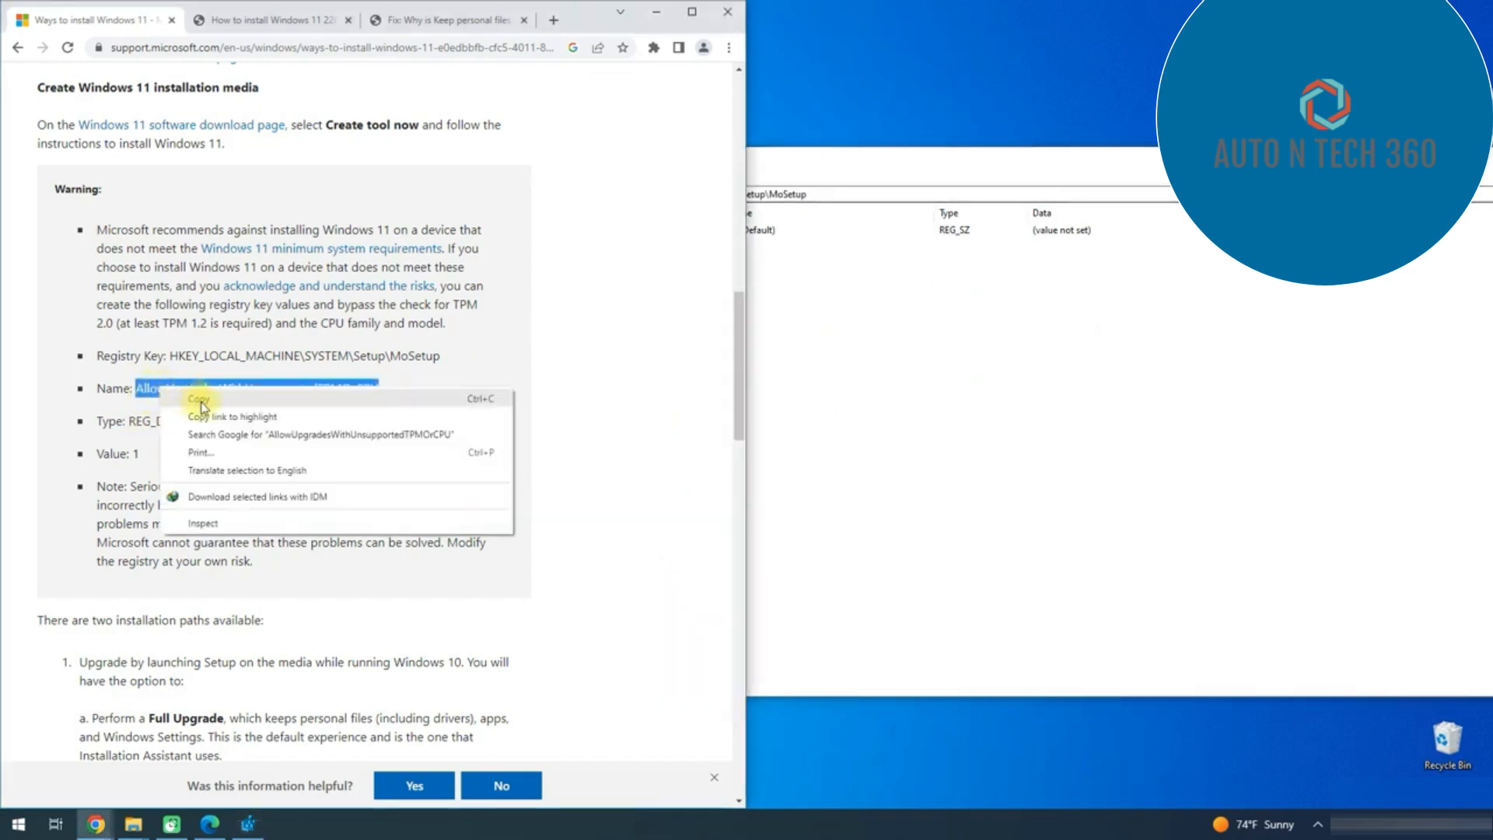
{"action": "left_click", "coordinate": [327, 396]}
{"action": "left_click", "coordinate": [900, 250]}
{"action": "right_click", "coordinate": [873, 331]}
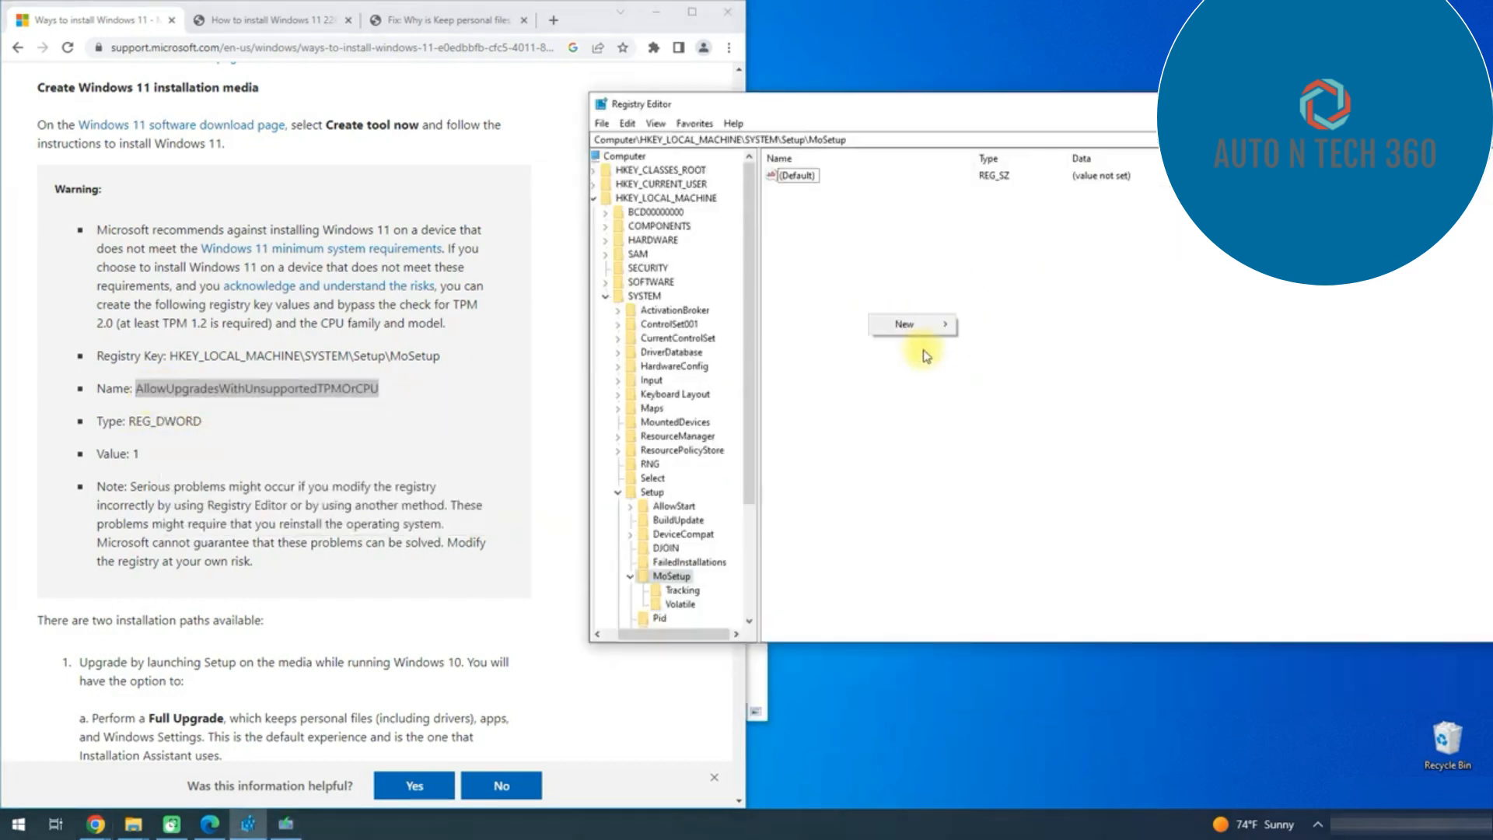
{"action": "mouse_move", "coordinate": [920, 352]}
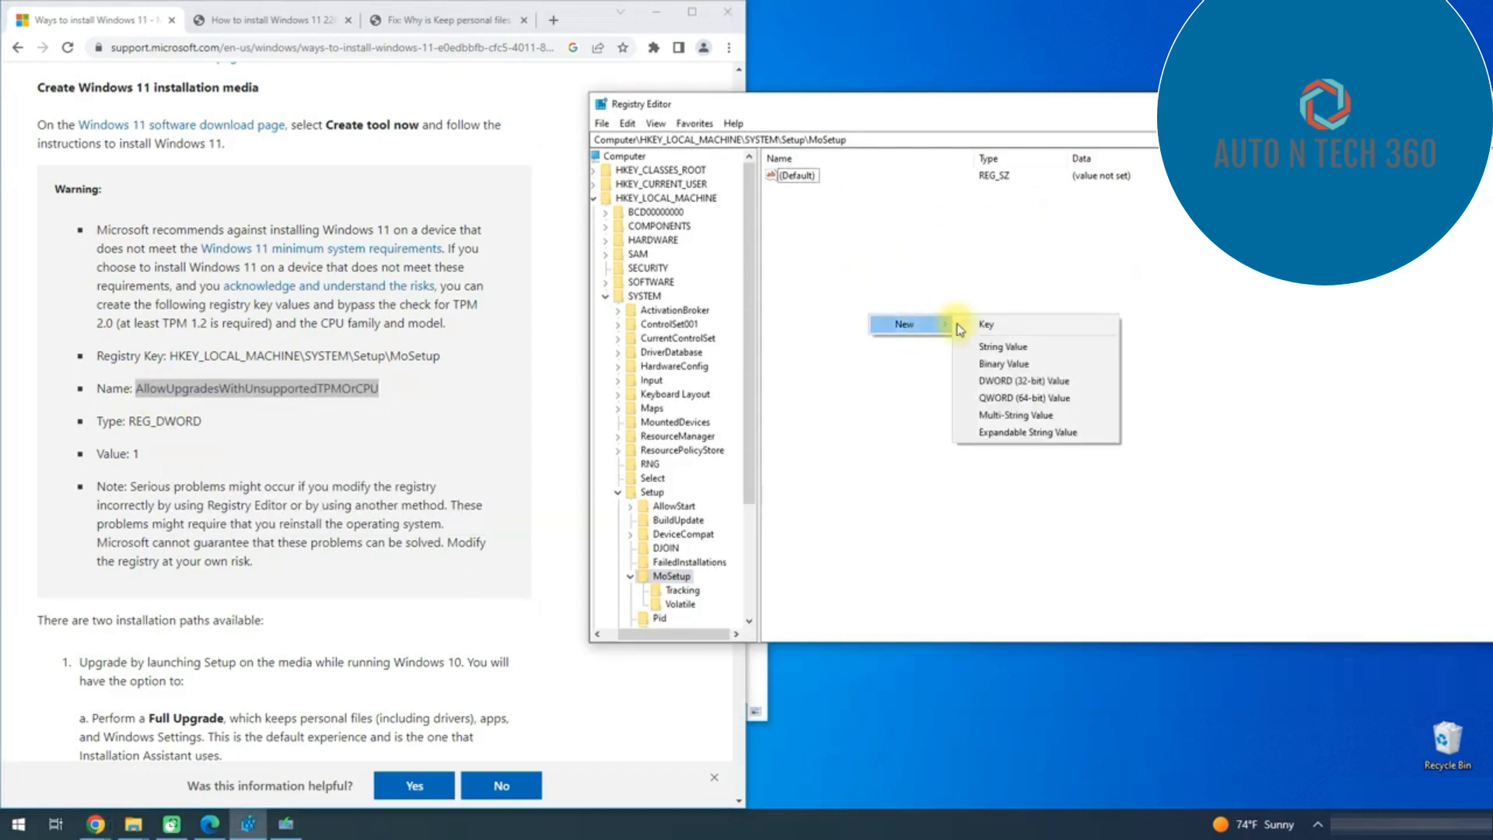
{"action": "left_click", "coordinate": [1033, 381]}
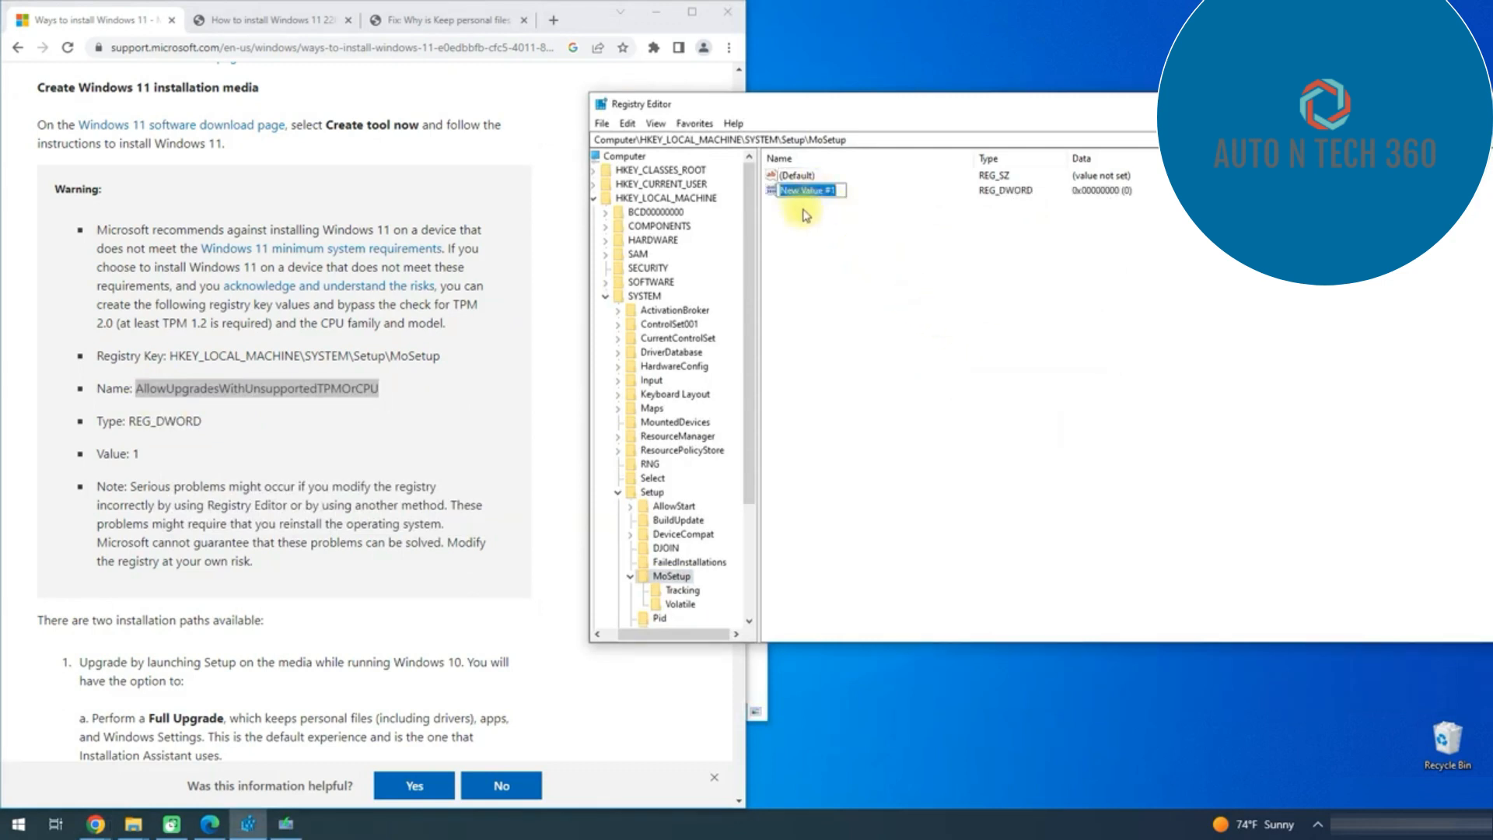
{"action": "right_click", "coordinate": [787, 191]}
{"action": "left_click", "coordinate": [846, 259]}
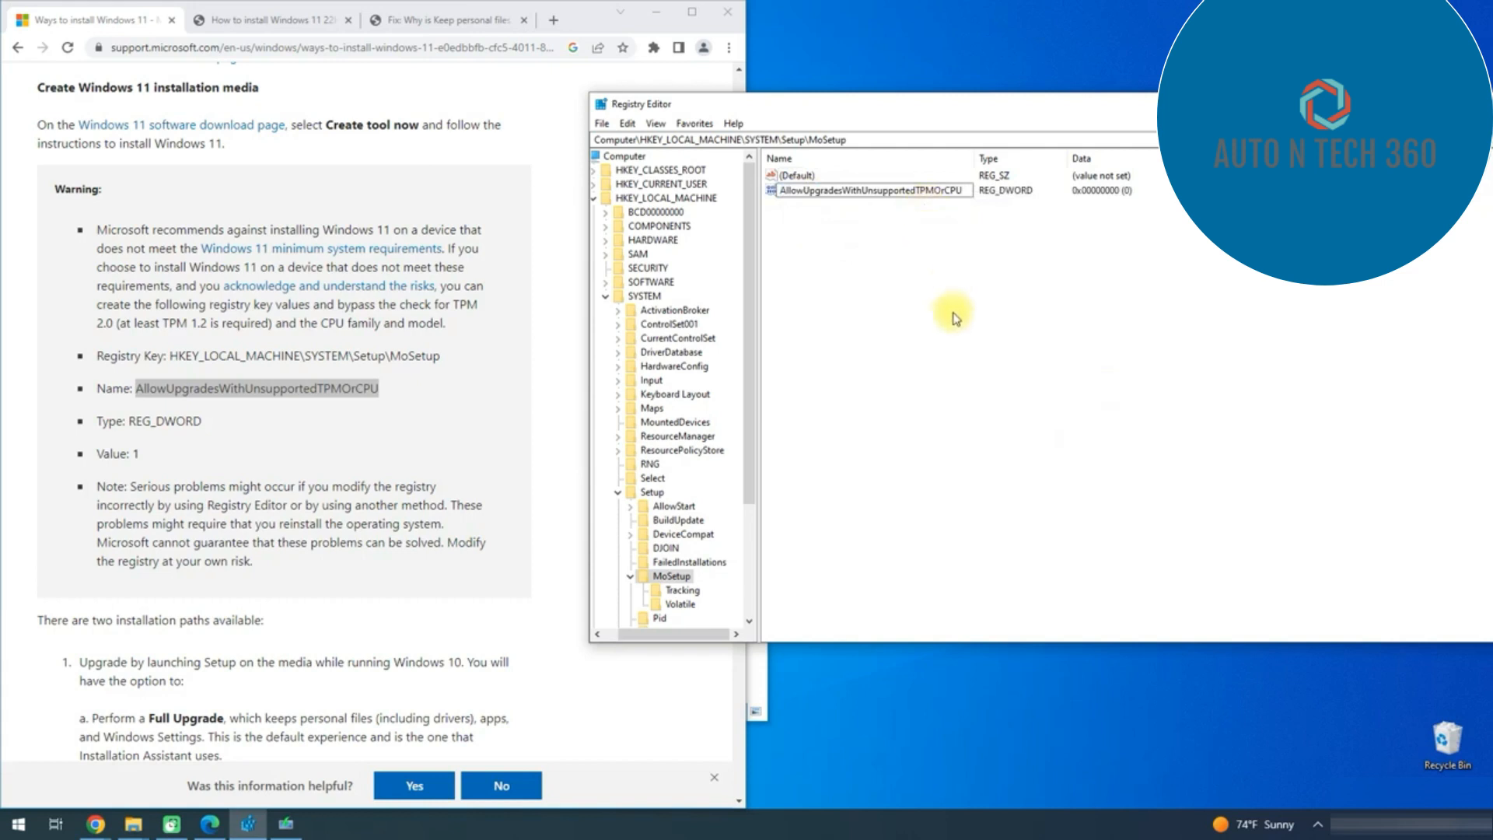
{"action": "key", "text": "Return"}
- Set the value data of AllowUpgradesWithUnsupportedTPMOrCPU to 1
{"action": "double_click", "coordinate": [902, 190]}
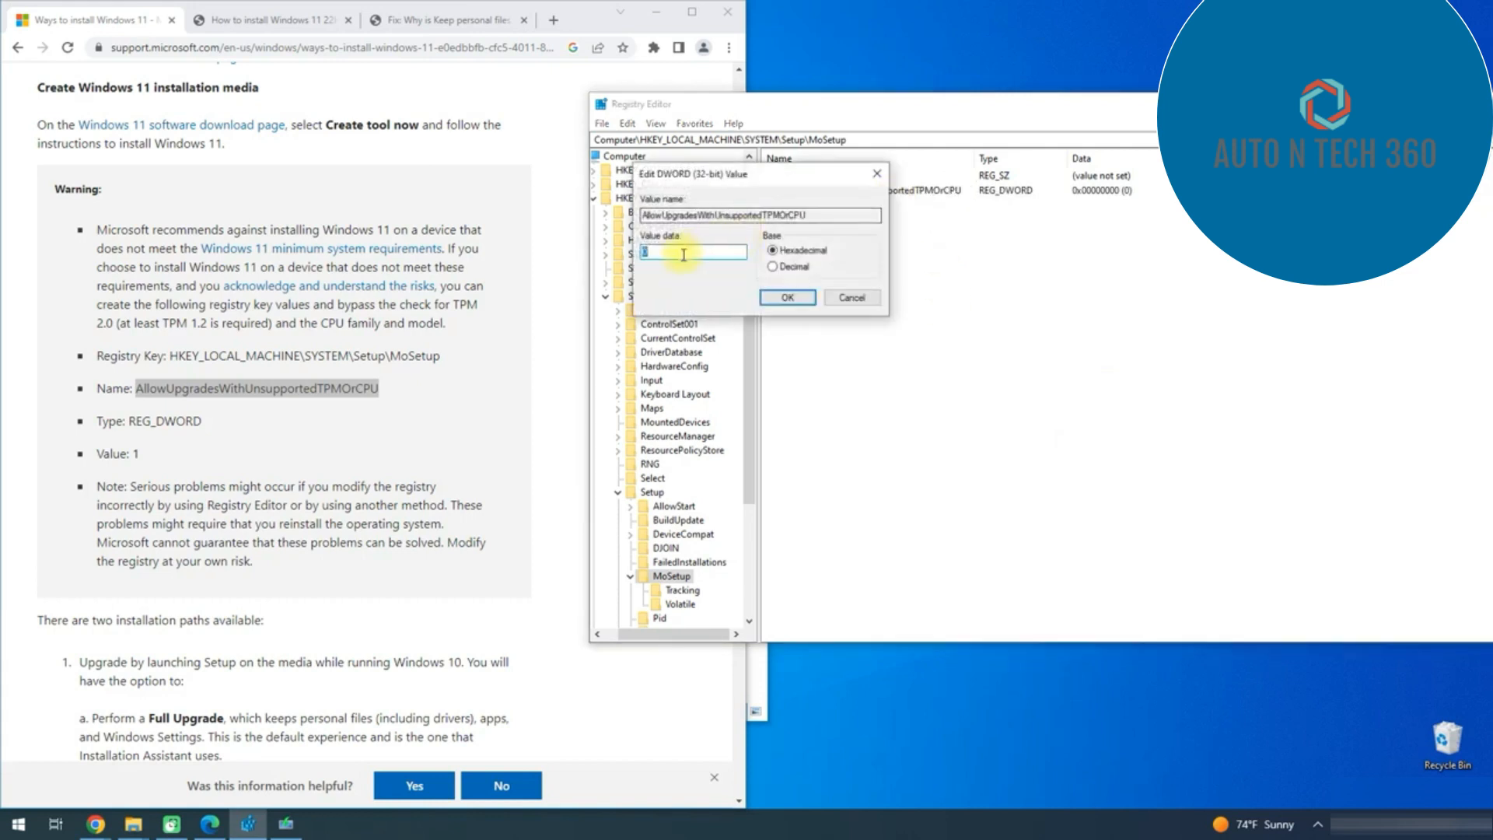
{"action": "type", "text": "1"}
{"action": "left_click", "coordinate": [787, 297]}
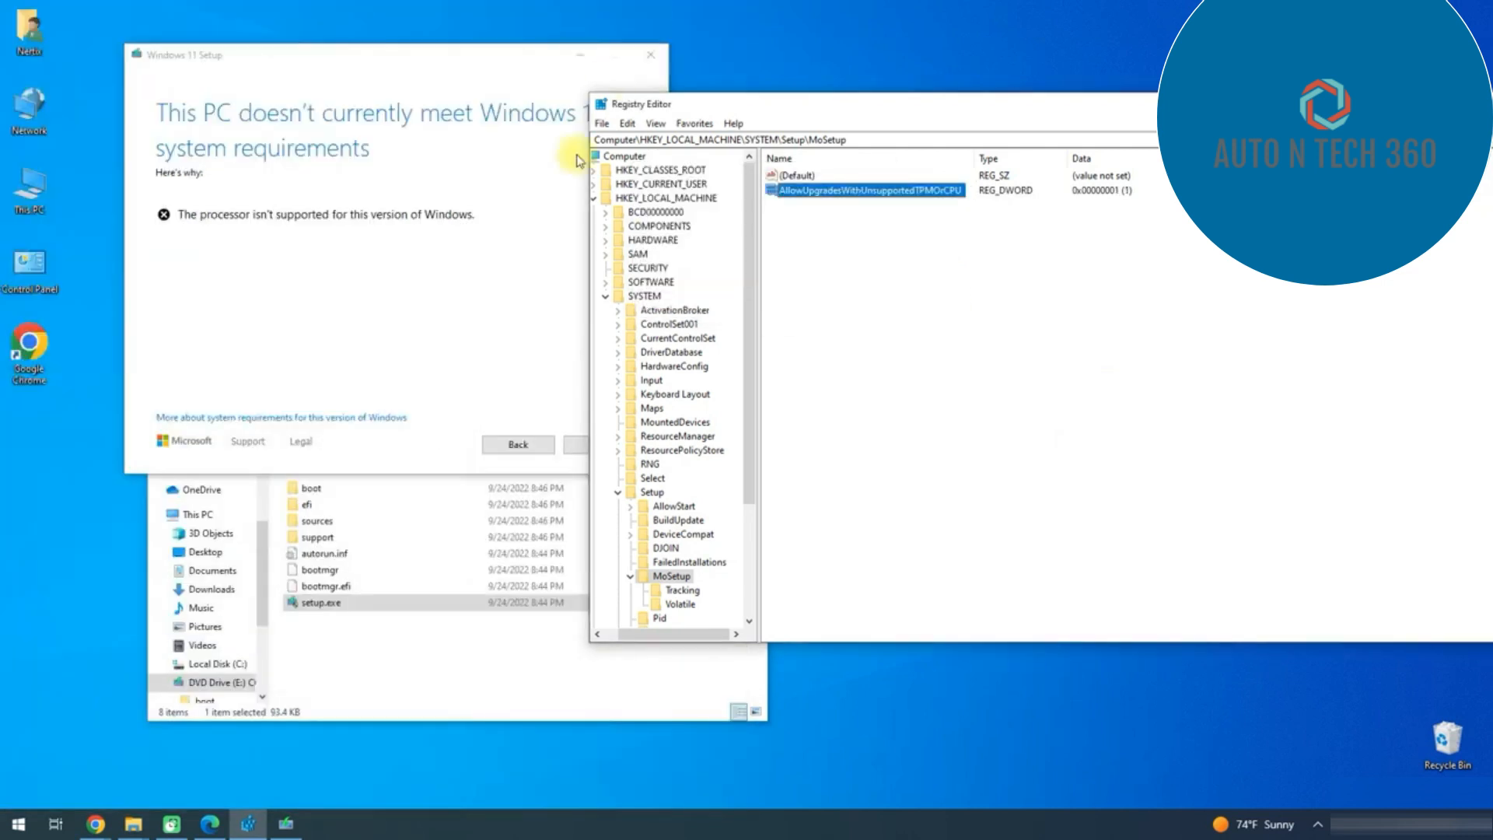
- Return to the start of Windows 11 Setup, continue with updates set to Not right now, and accept the license terms
{"action": "left_click", "coordinate": [517, 444]}
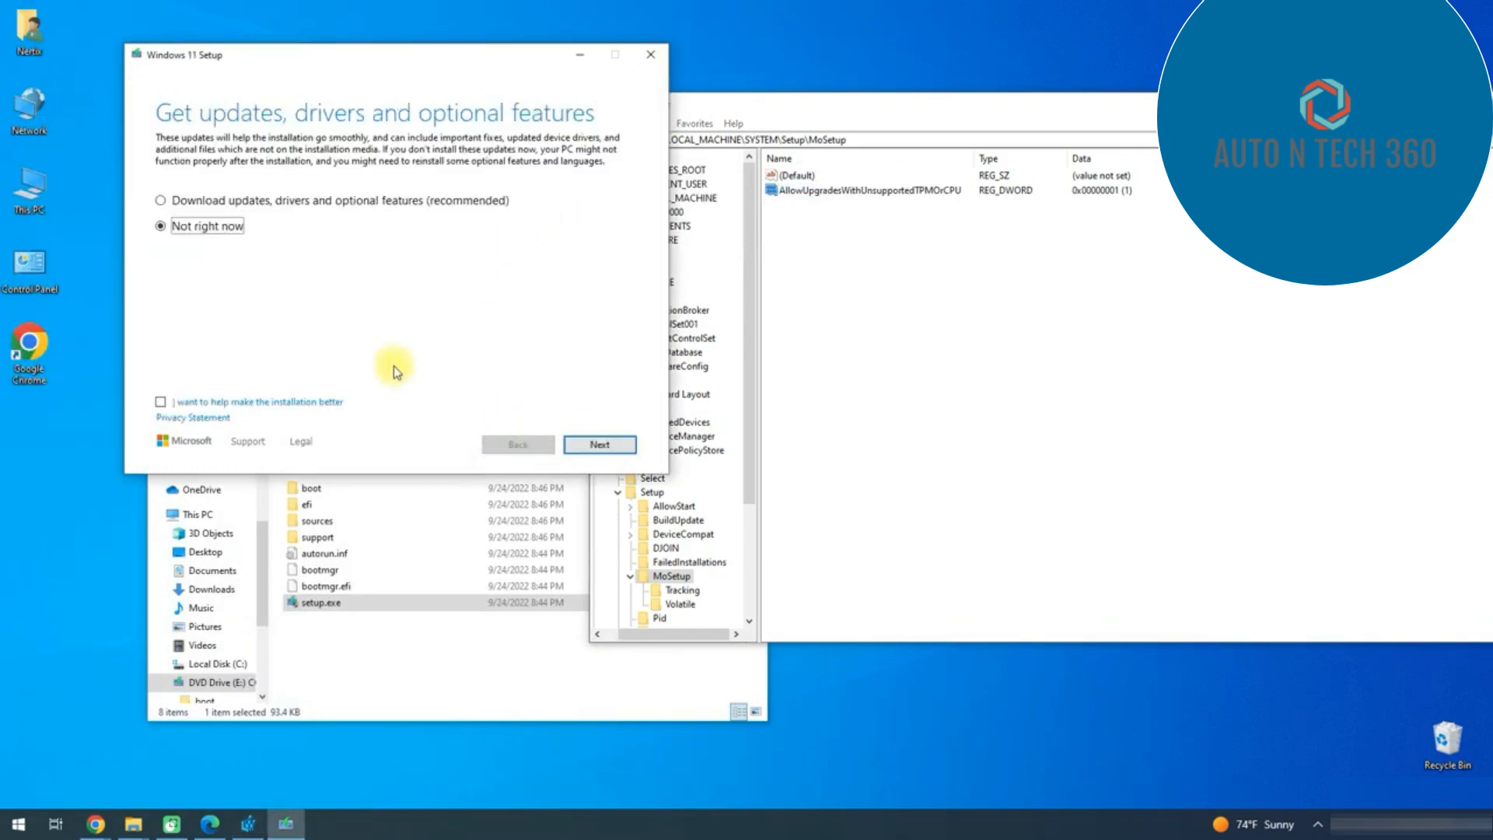
{"action": "left_click", "coordinate": [605, 444]}
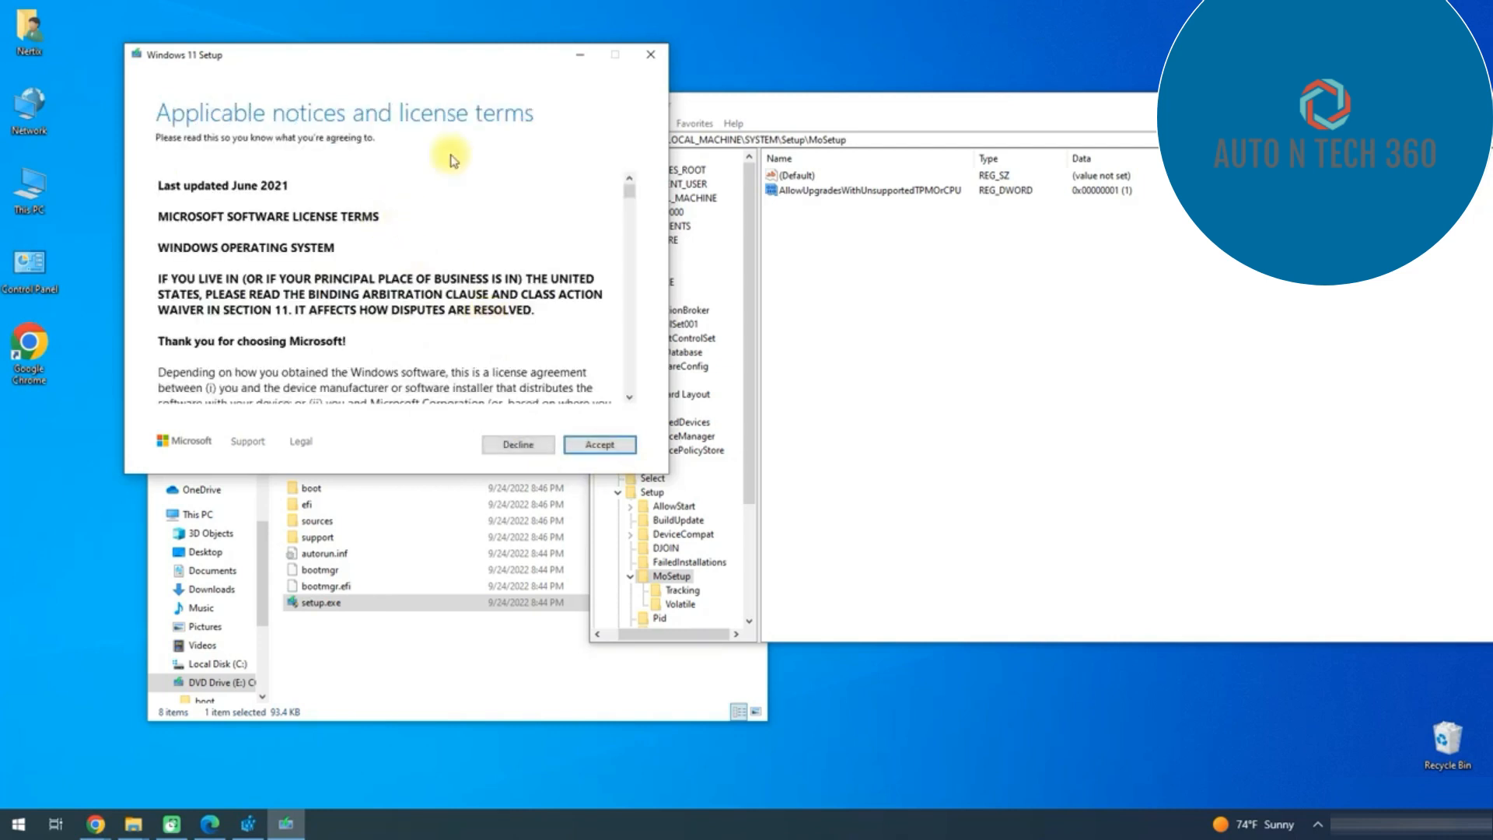
{"action": "left_click_drag", "start_coordinate": [630, 190], "coordinate": [629, 384]}
{"action": "left_click", "coordinate": [601, 447]}
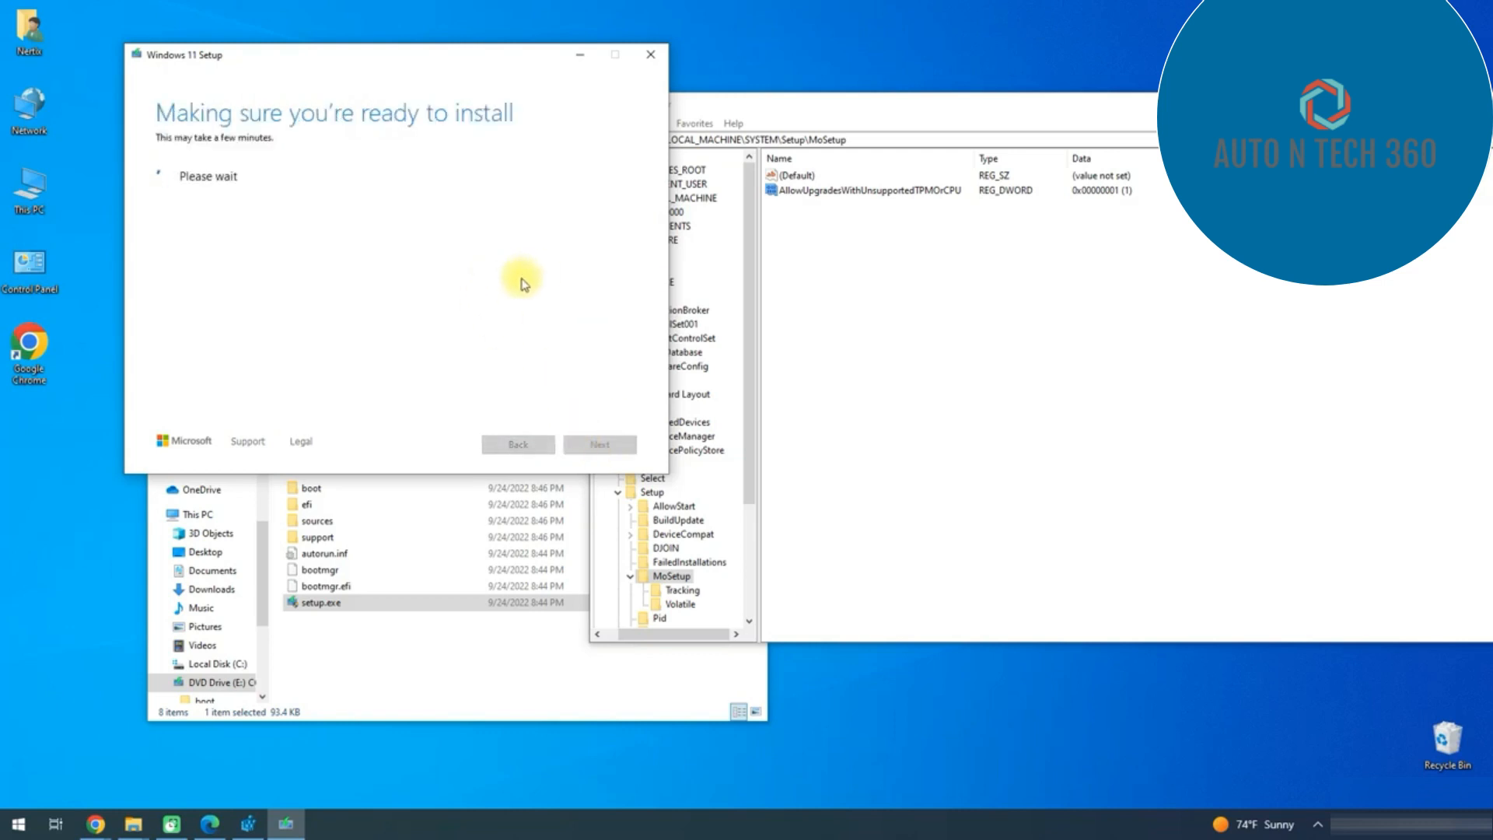
- Arrange the Registry Editor and Windows 11 Setup windows side by side and move the script and ISO icons higher on the desktop
{"action": "left_click_drag", "start_coordinate": [790, 101], "coordinate": [998, 120]}
{"action": "left_click", "coordinate": [676, 392]}
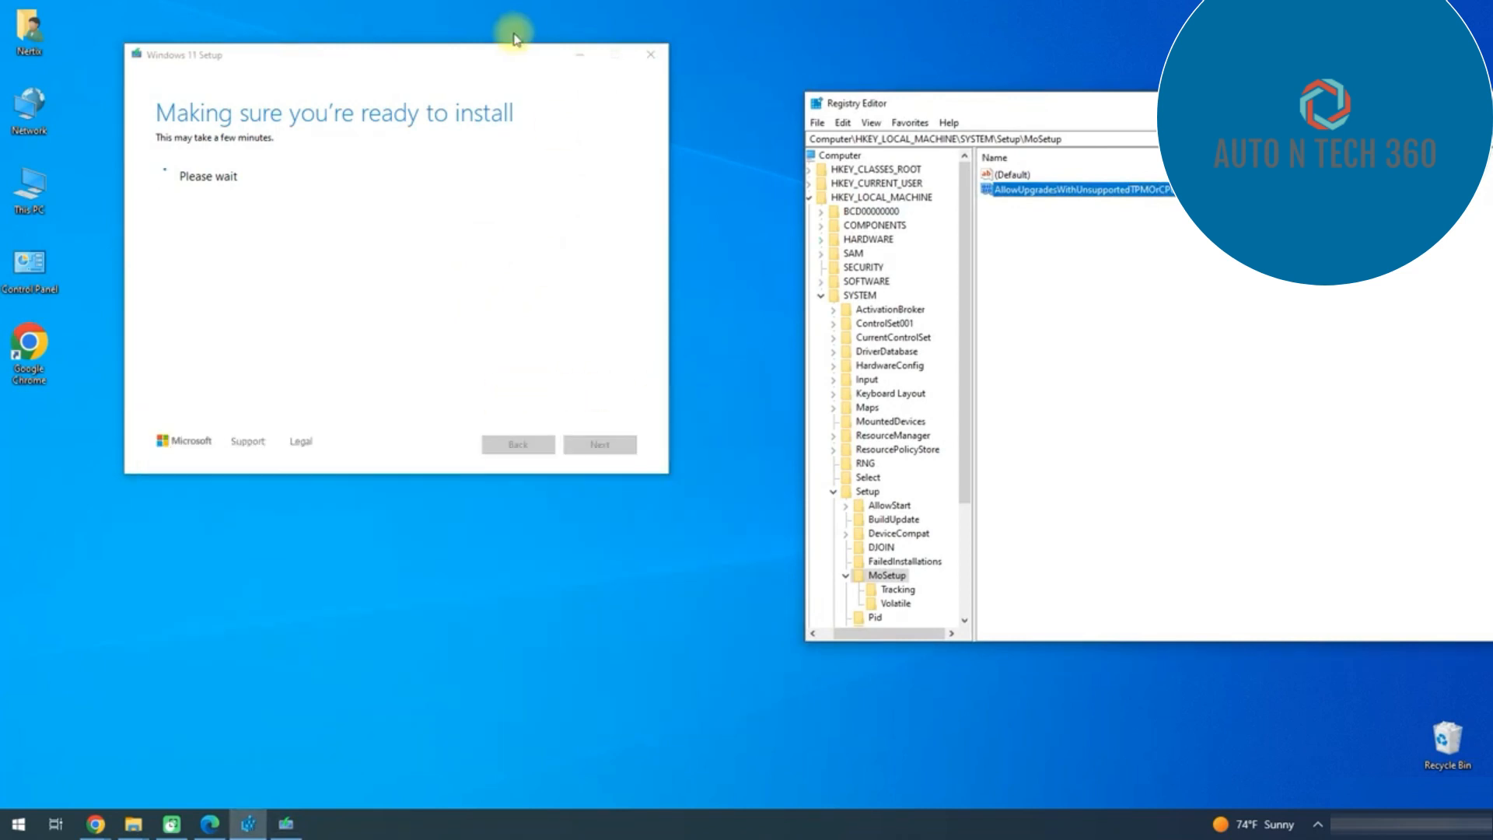
{"action": "left_click_drag", "start_coordinate": [482, 60], "coordinate": [508, 257]}
{"action": "left_click_drag", "start_coordinate": [501, 184], "coordinate": [501, 101]}
{"action": "left_click_drag", "start_coordinate": [384, 184], "coordinate": [423, 93]}
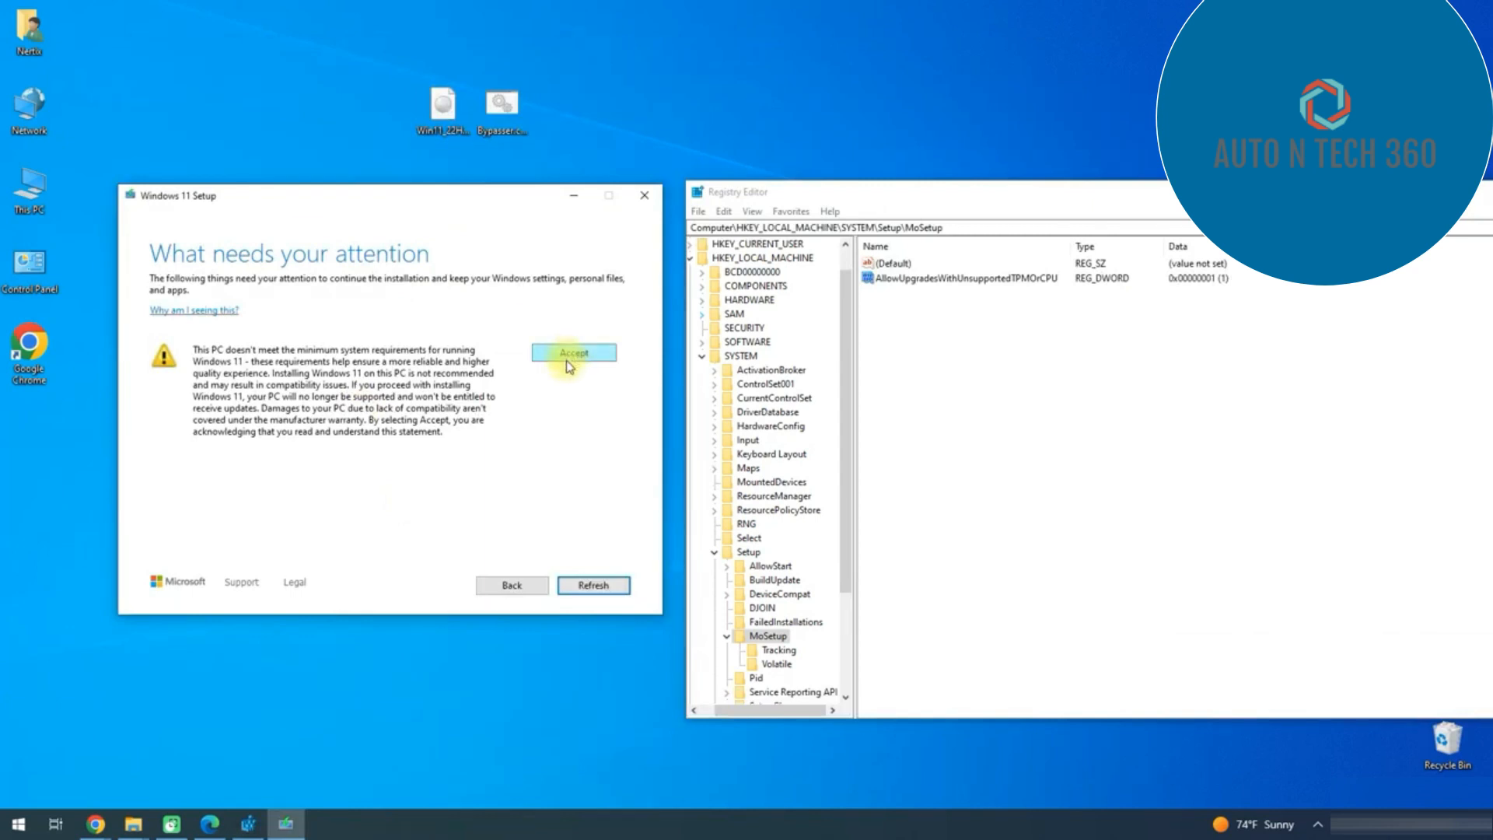
- Accept the minimum system requirements statement in setup and check the choices for what to keep, leaving Keep personal files and apps selected
{"action": "left_click", "coordinate": [573, 356]}
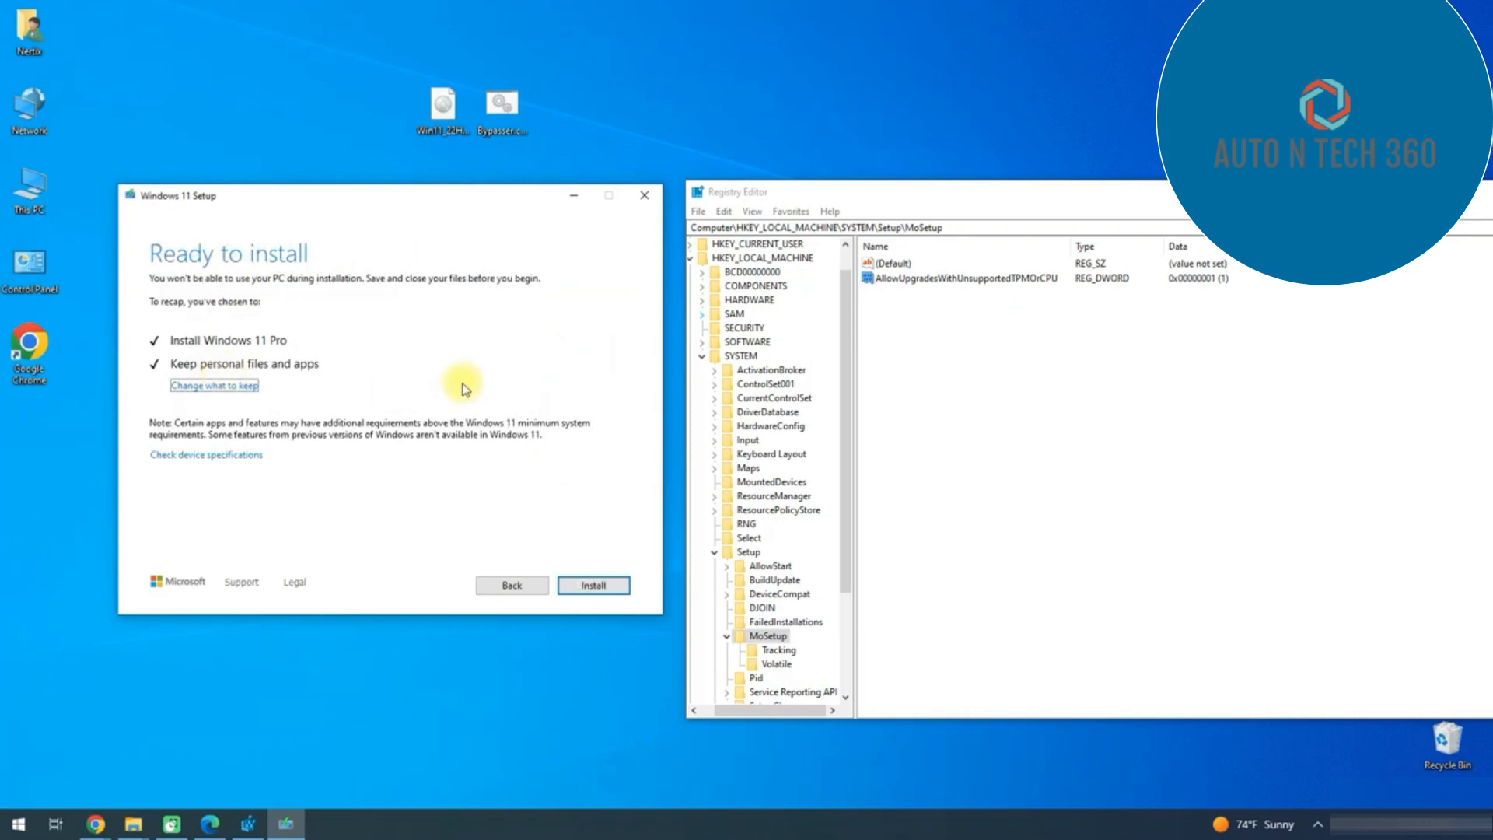
{"action": "left_click", "coordinate": [220, 387]}
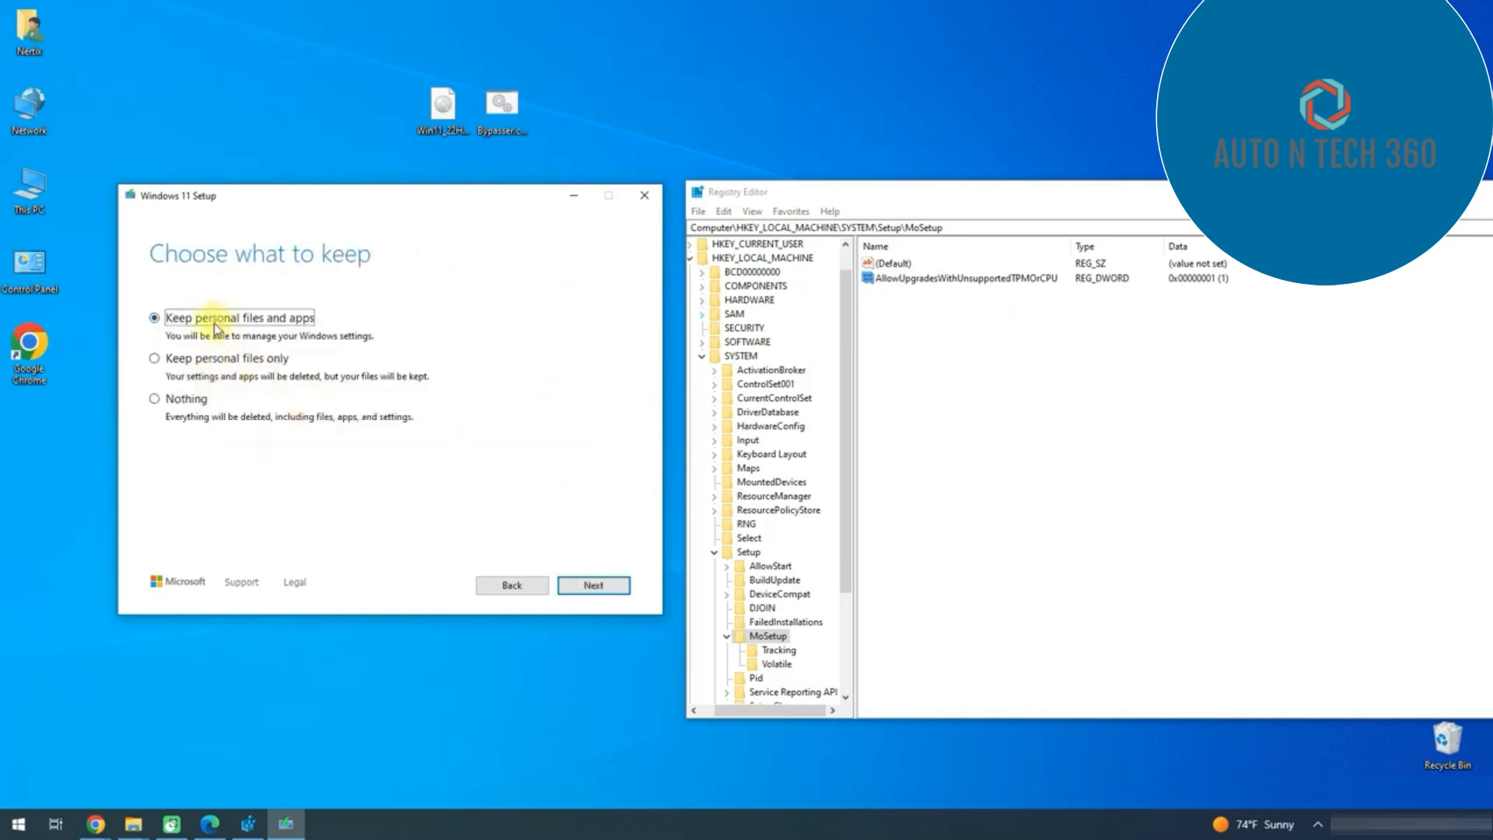
{"action": "left_click", "coordinate": [562, 588]}
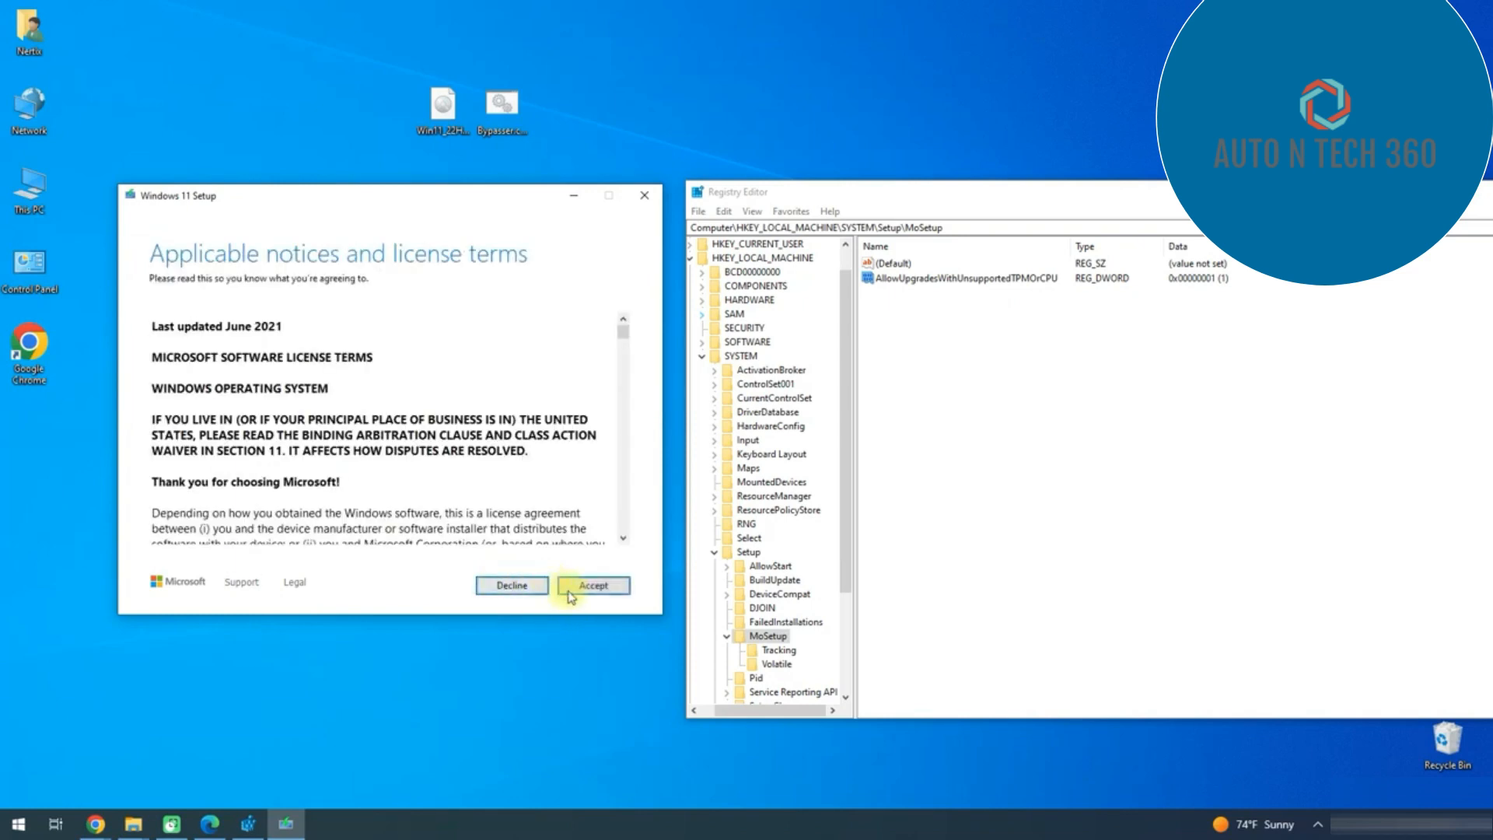
- Look through the license terms, close Windows 11 Setup and reposition the Registry Editor window
{"action": "left_click_drag", "start_coordinate": [623, 332], "coordinate": [649, 549]}
{"action": "left_click", "coordinate": [645, 196]}
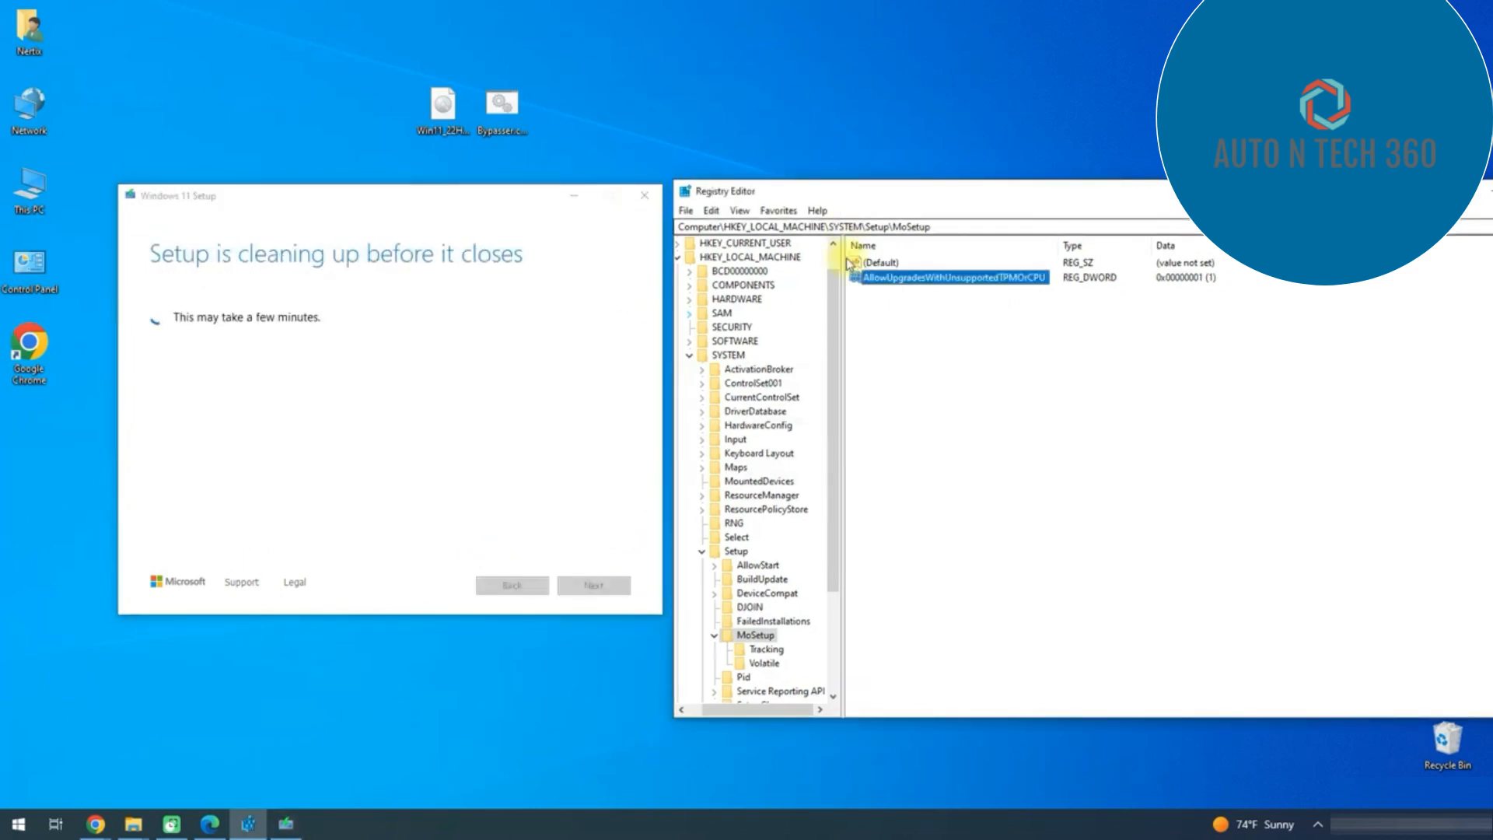
{"action": "left_click_drag", "start_coordinate": [860, 195], "coordinate": [619, 236]}
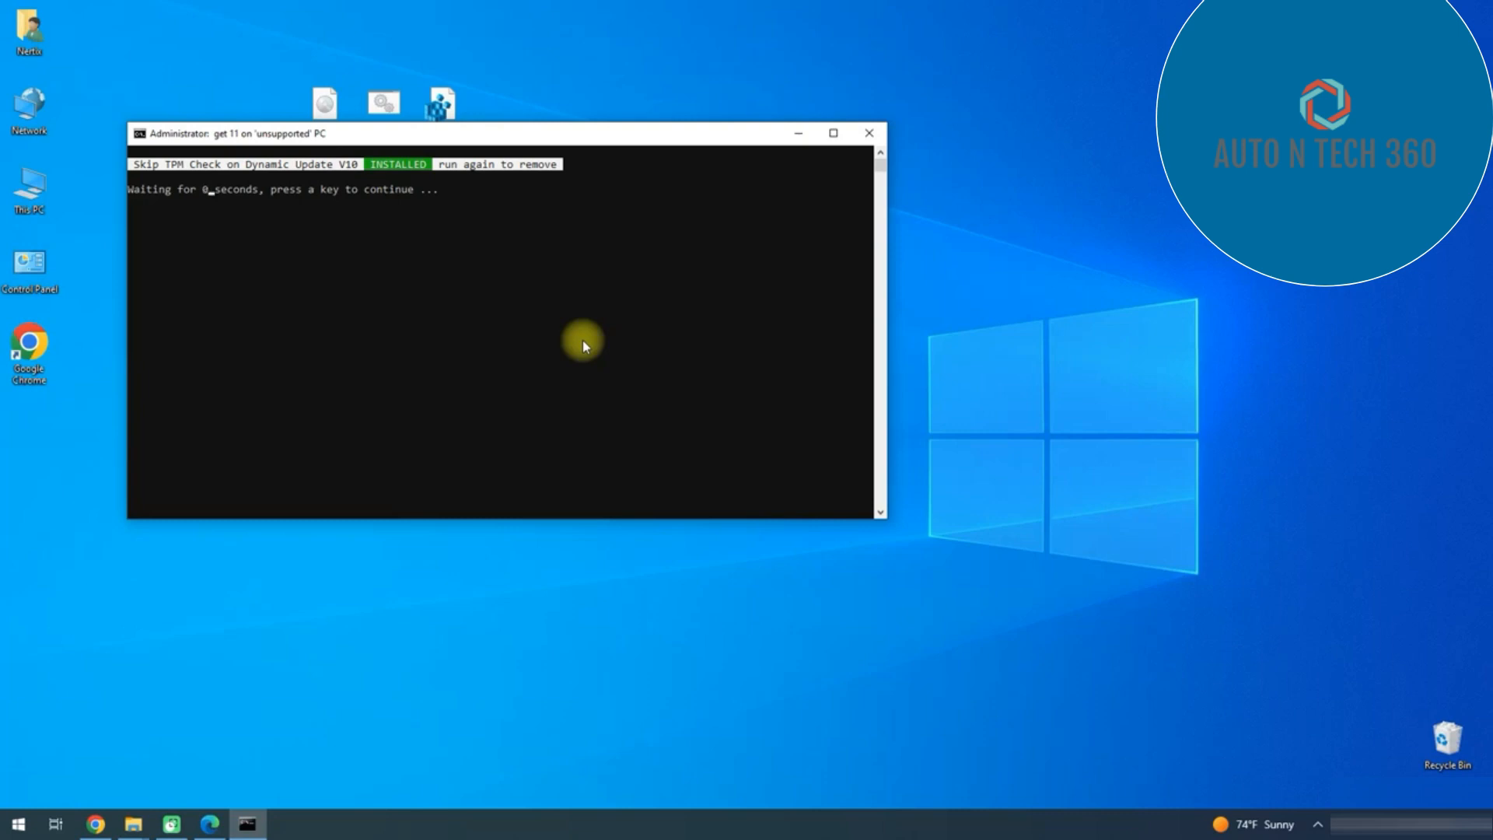
- Refresh the desktop and launch setup.exe from the mounted Windows image on DVD Drive (E:)
{"action": "right_click", "coordinate": [402, 276]}
{"action": "left_click", "coordinate": [459, 347]}
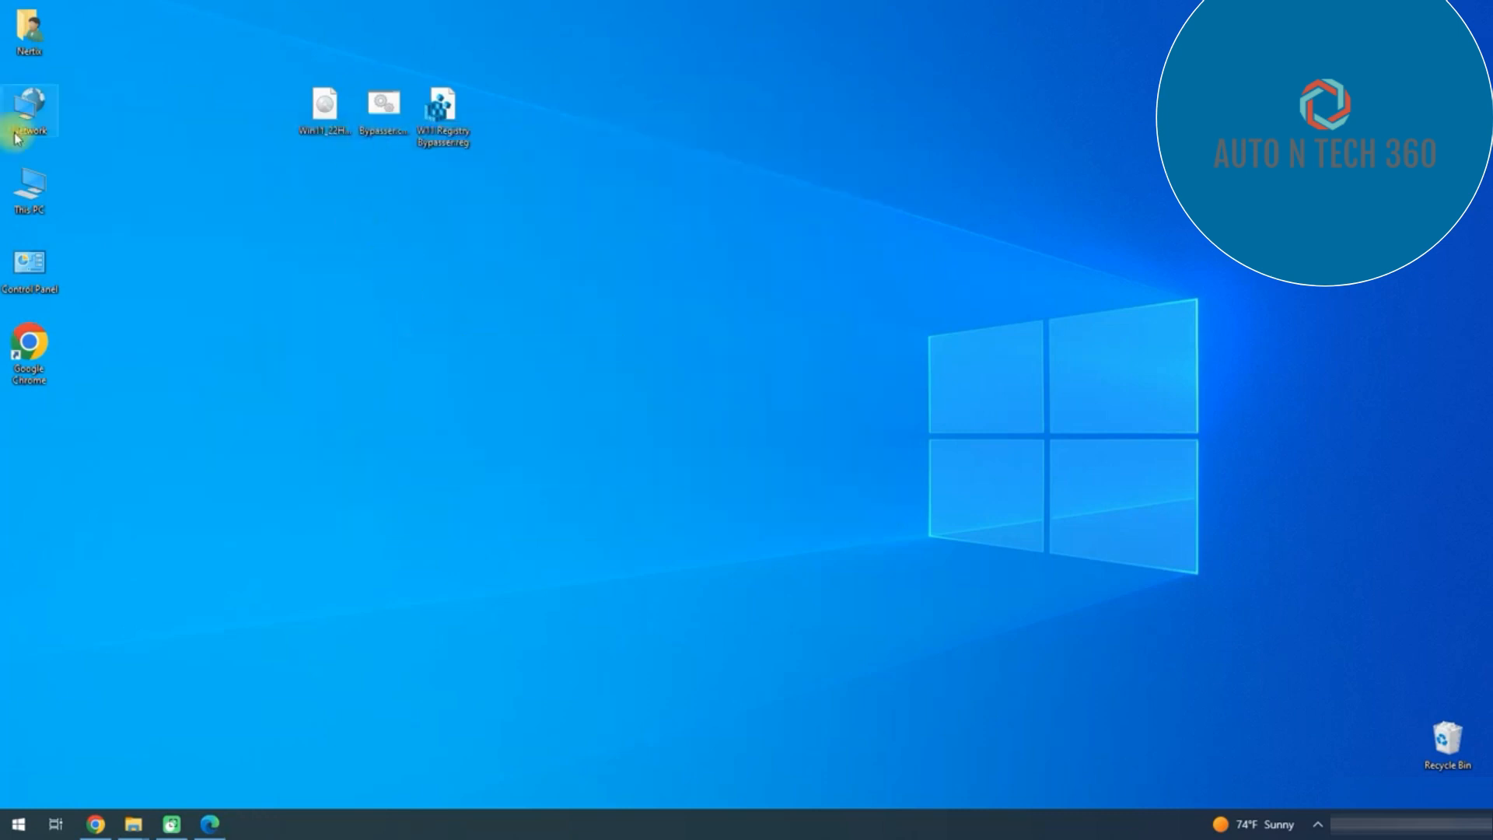
{"action": "double_click", "coordinate": [29, 187]}
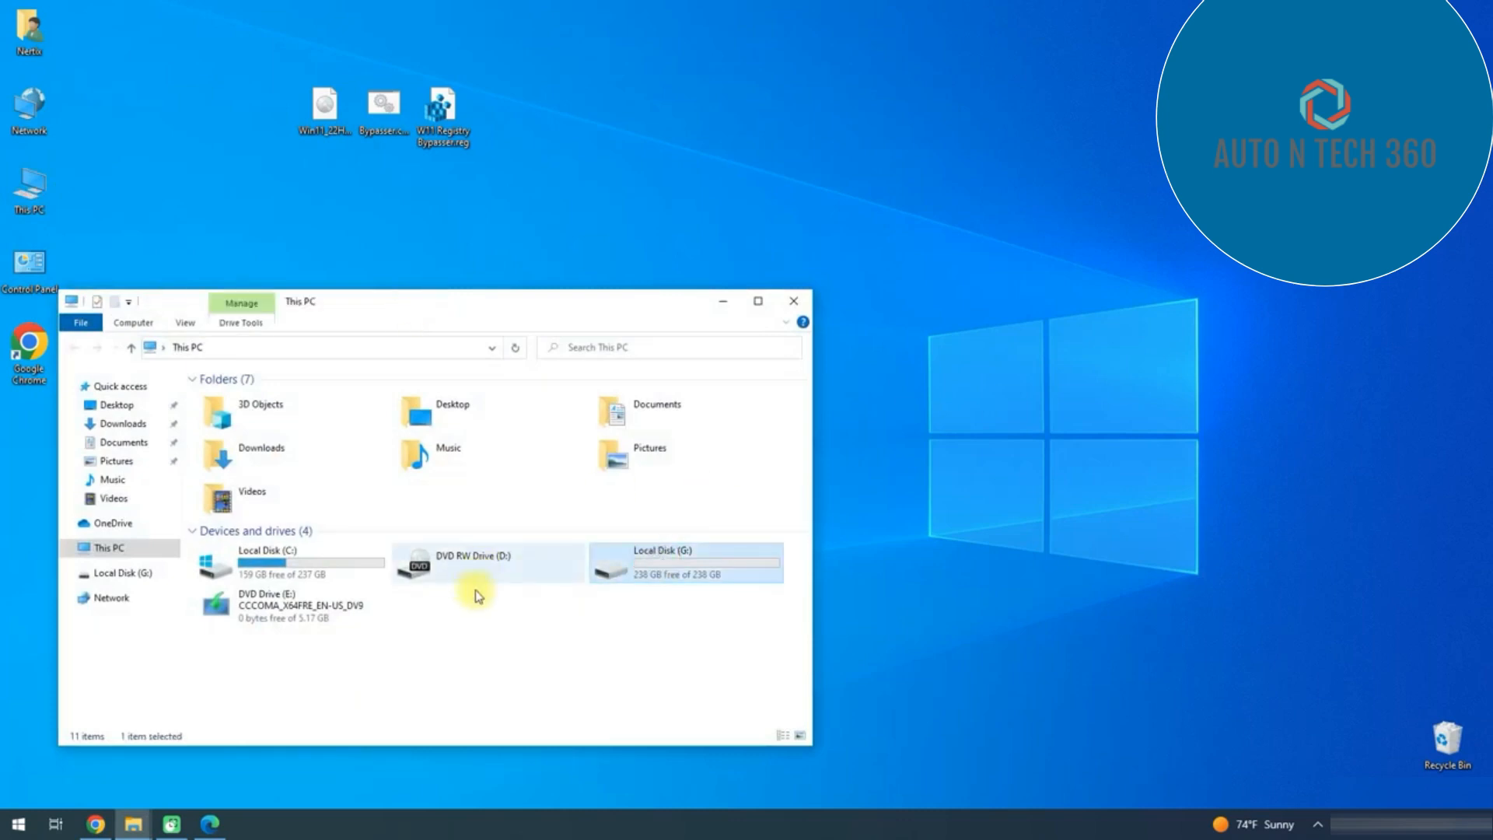
{"action": "double_click", "coordinate": [264, 605]}
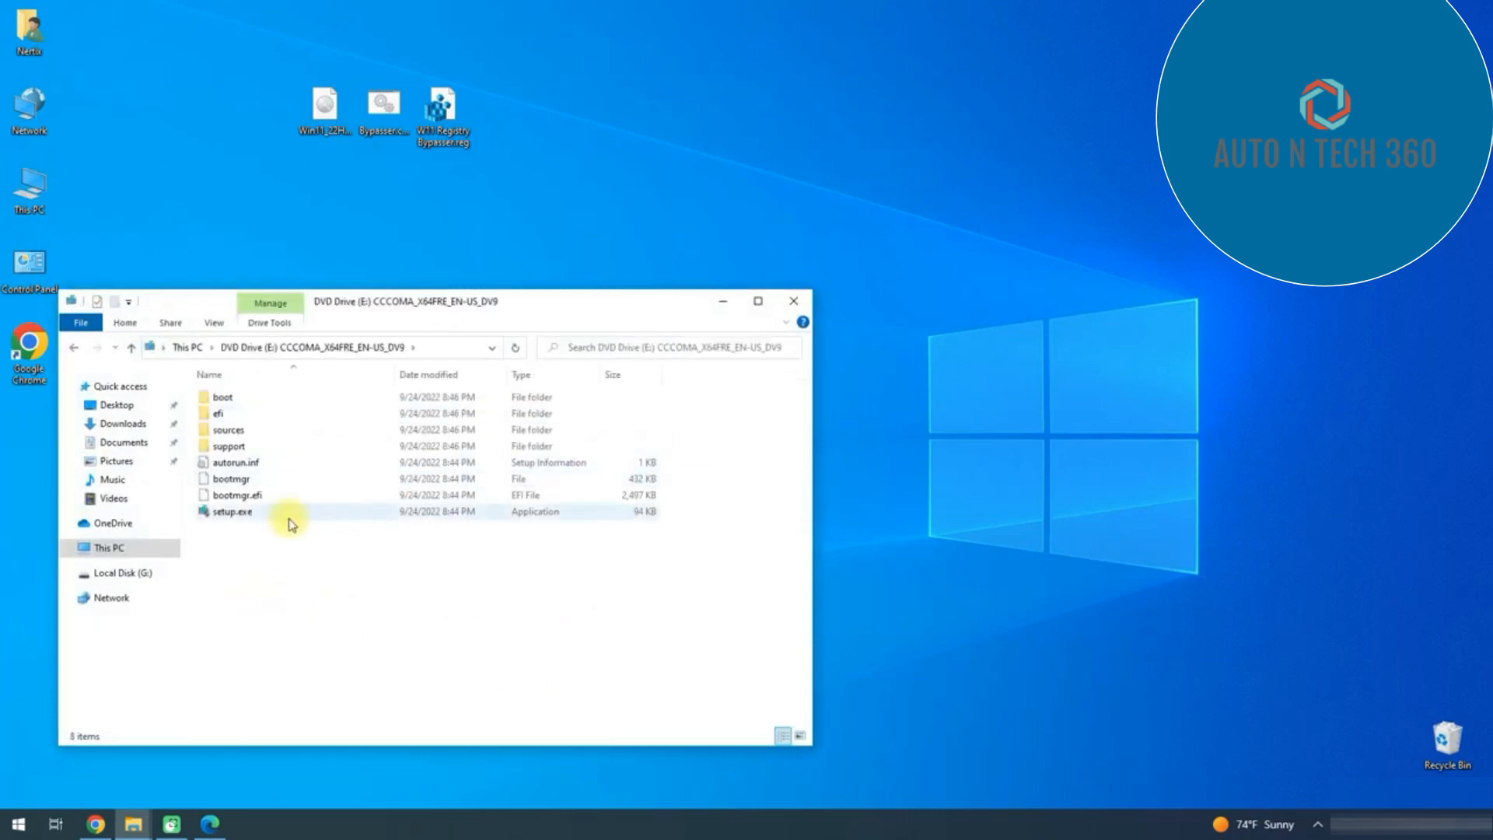
{"action": "double_click", "coordinate": [234, 512]}
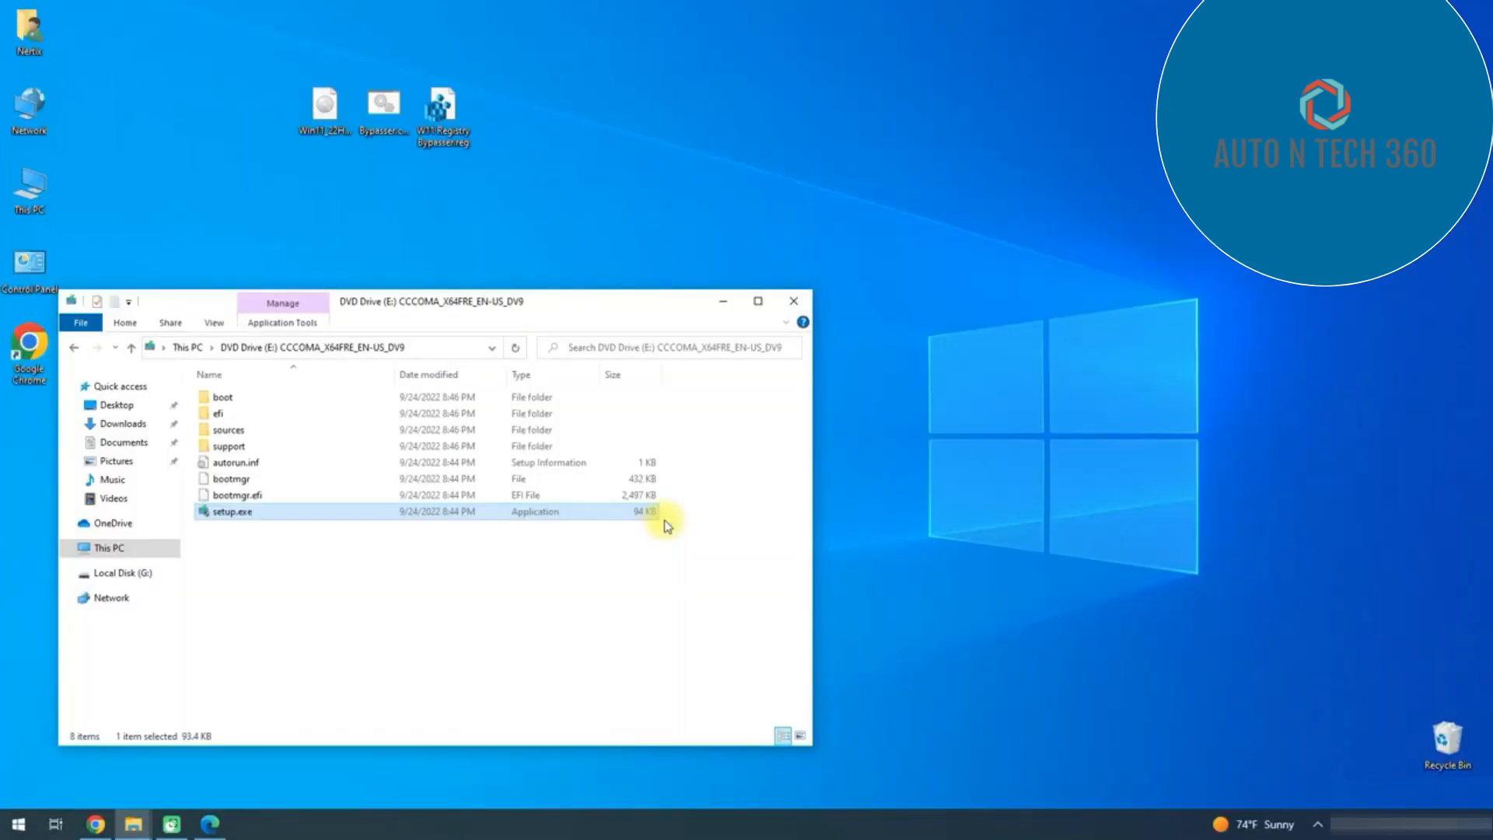
{"action": "left_click", "coordinate": [617, 301]}
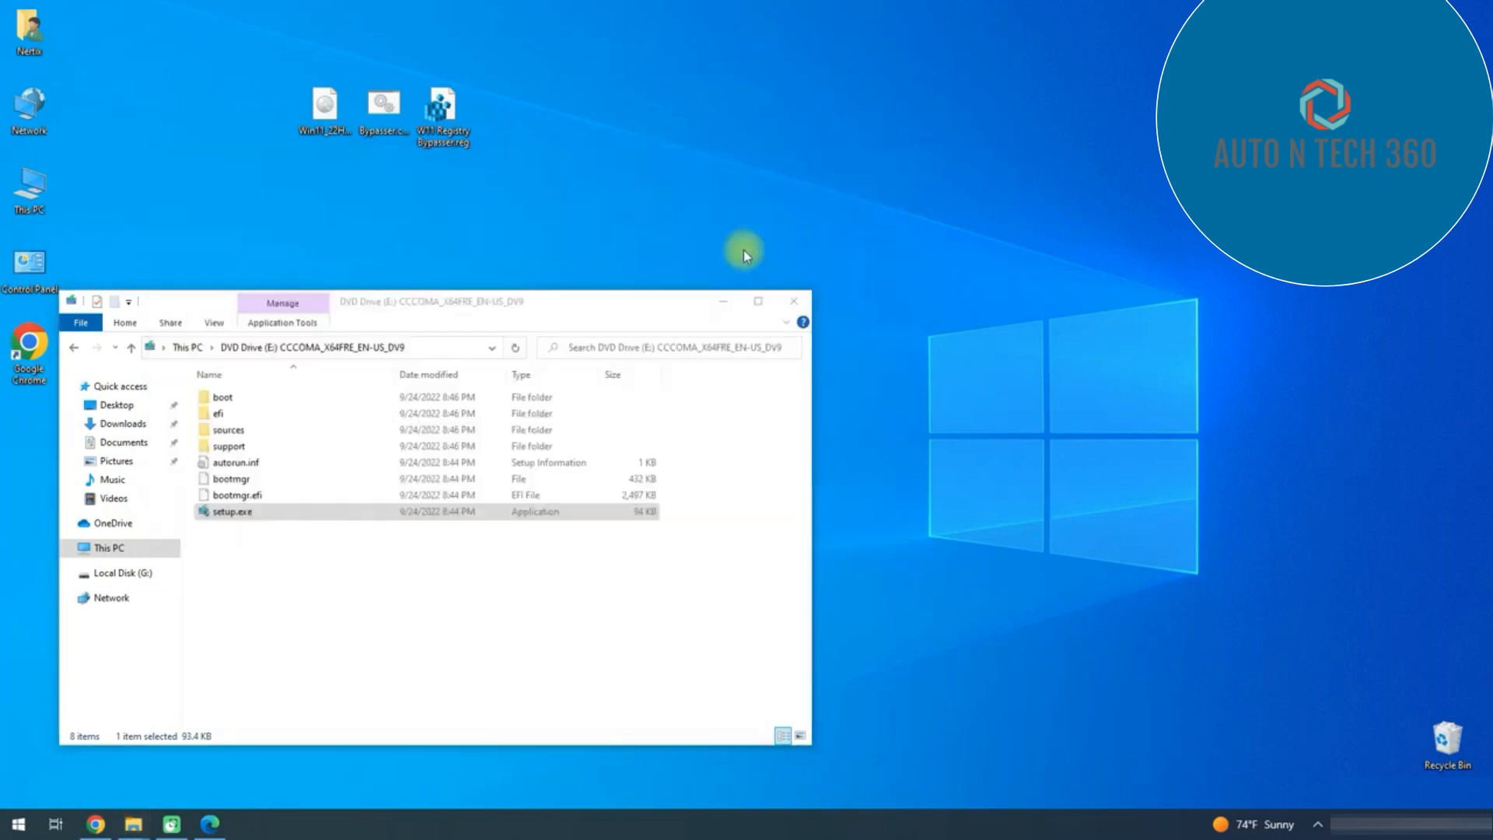
- Empty the Recycle Bin and confirm the permanent deletion
{"action": "right_click", "coordinate": [1447, 744]}
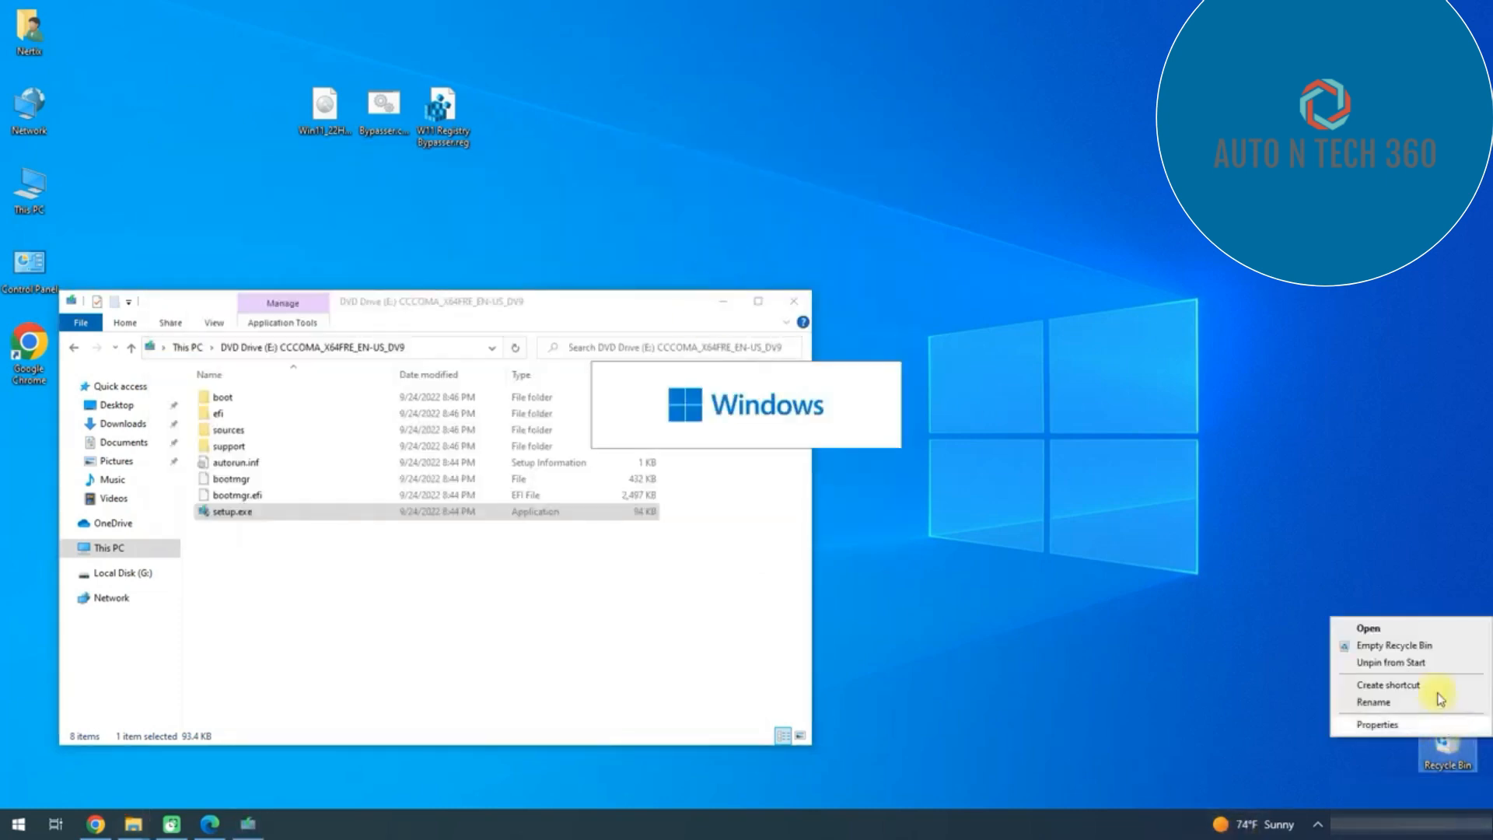
{"action": "left_click", "coordinate": [1408, 647]}
{"action": "left_click", "coordinate": [813, 481]}
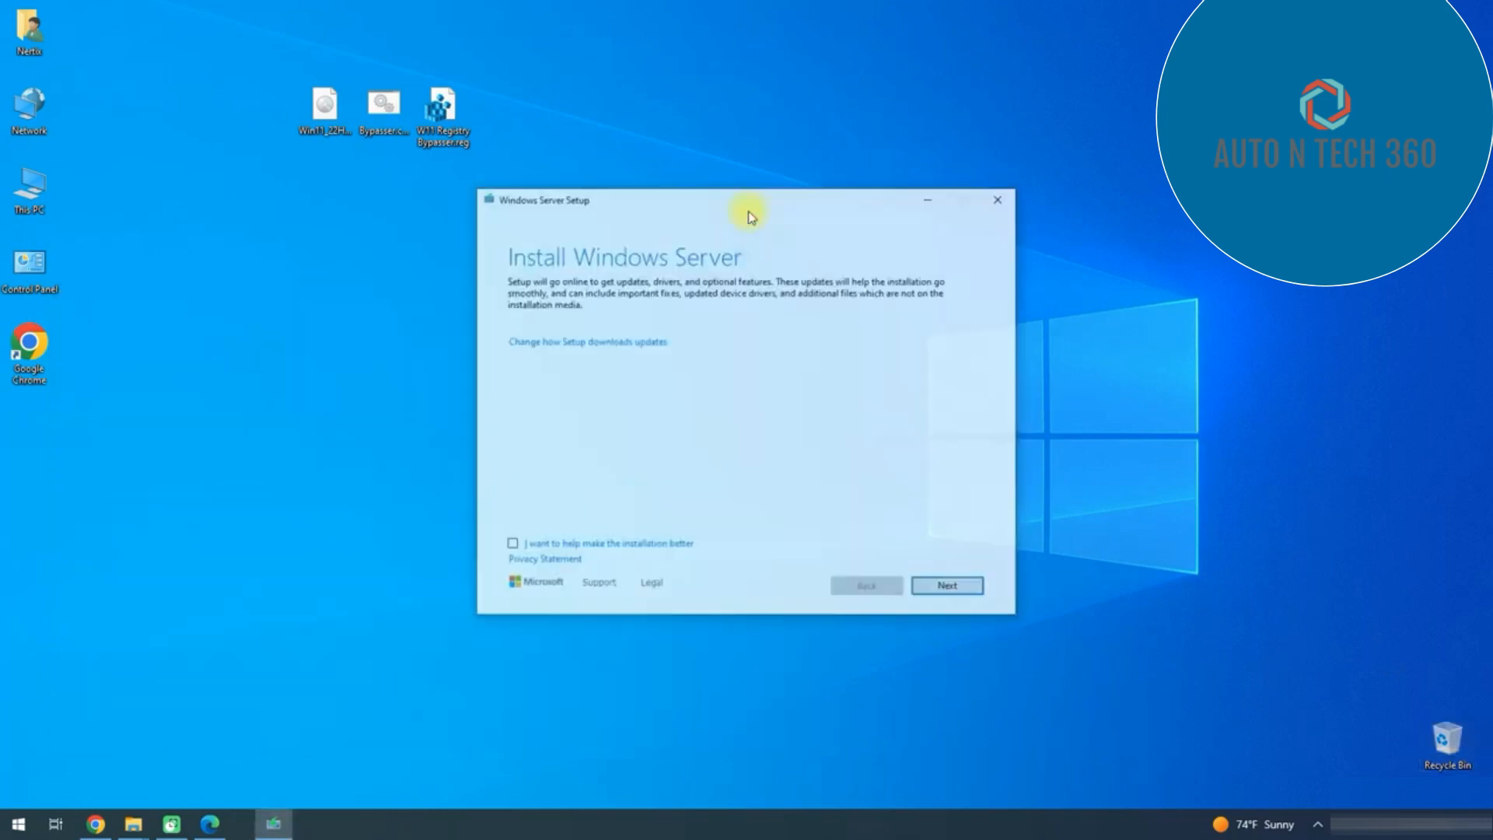
- Set Windows Server Setup to get updates, drivers and optional features "Not right now", continue, and move the setup window aside
{"action": "left_click", "coordinate": [587, 342]}
{"action": "left_click", "coordinate": [544, 369]}
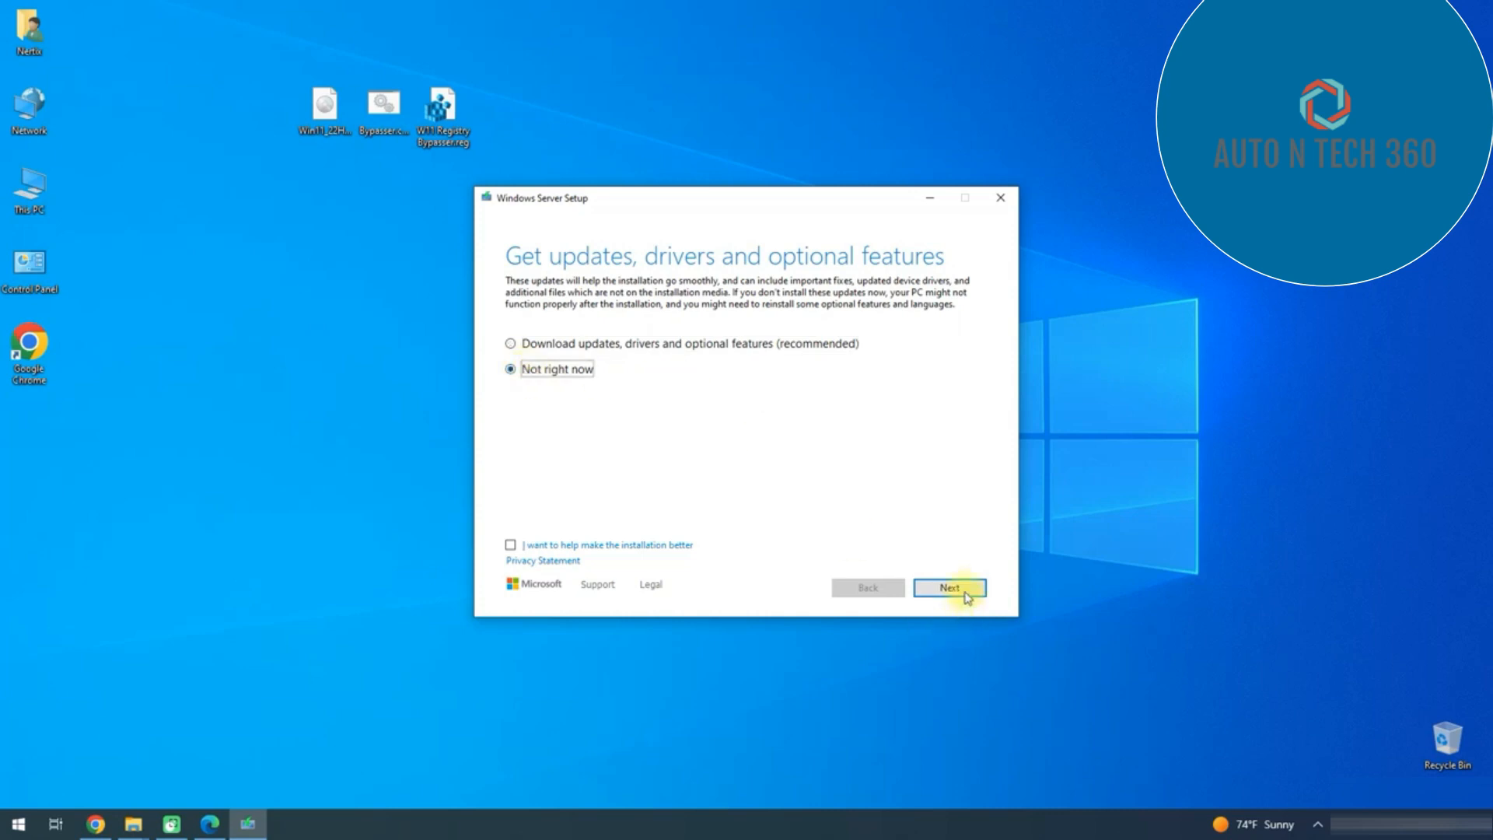
{"action": "left_click", "coordinate": [962, 589]}
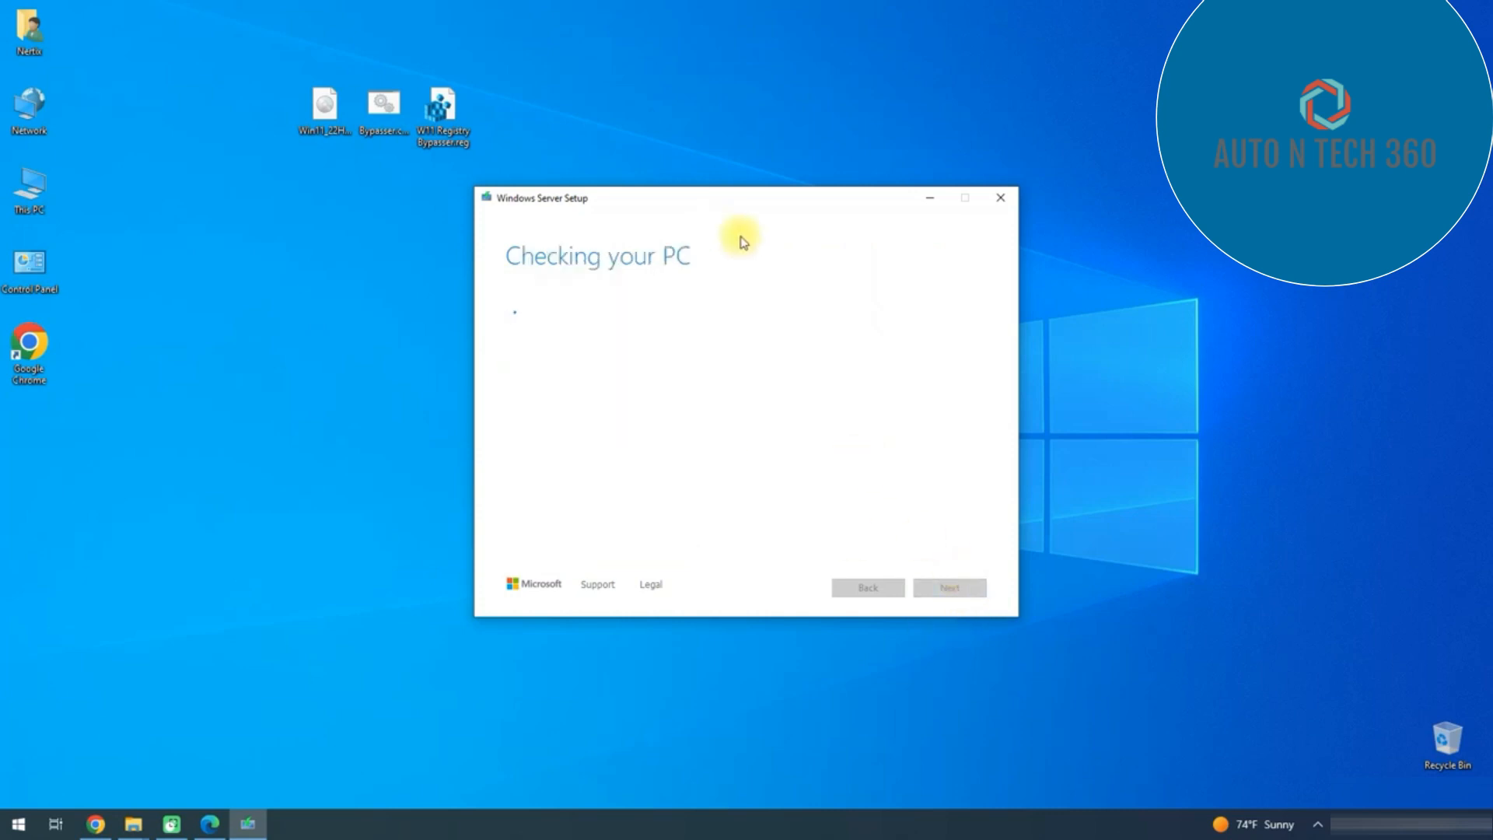
{"action": "left_click_drag", "start_coordinate": [704, 210], "coordinate": [521, 235]}
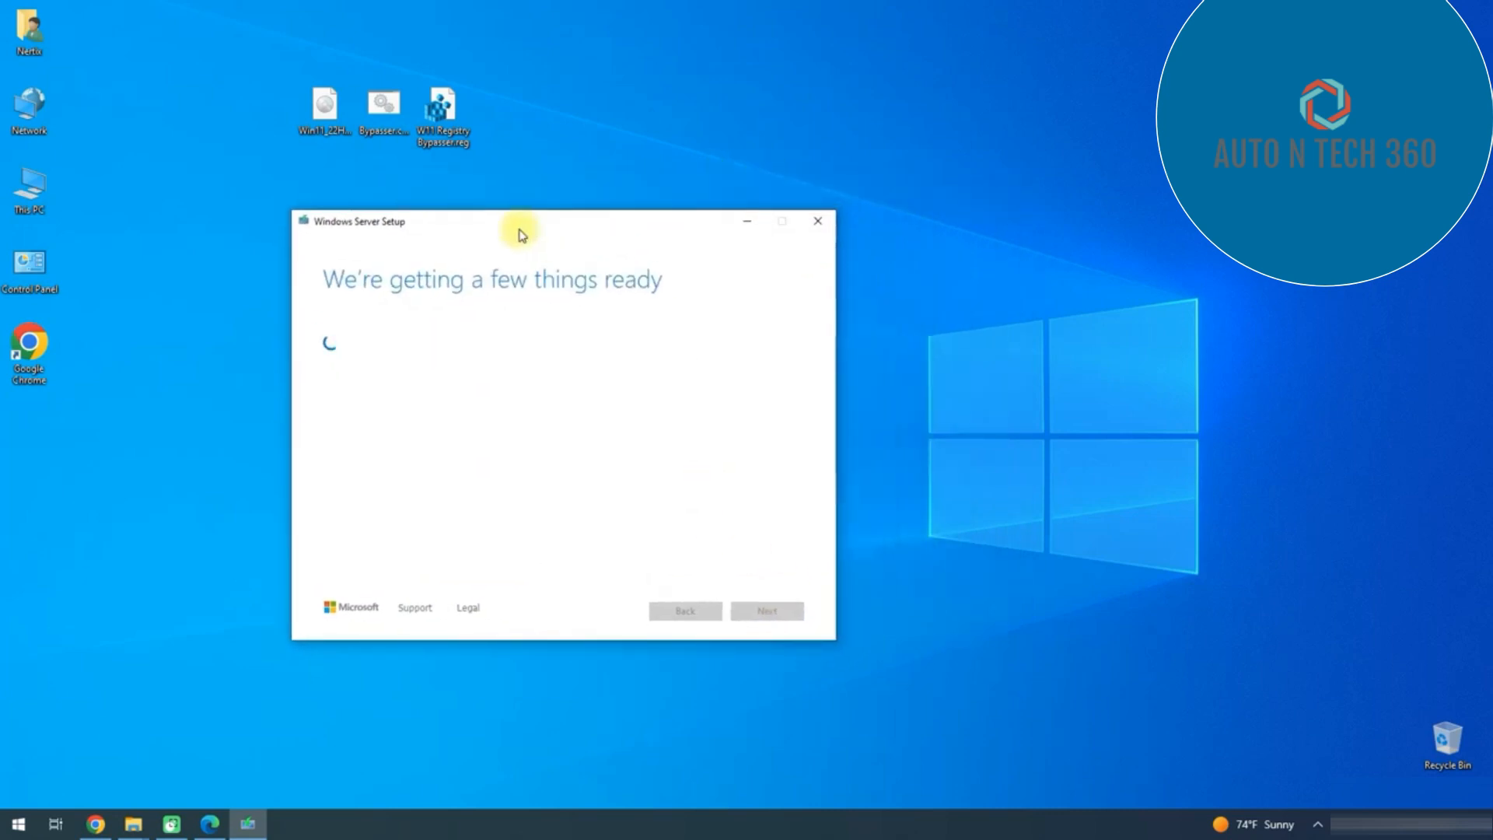
- Accept the license terms, continue with Keep files, settings, and apps, and start installing Windows 11 Pro
{"action": "left_click", "coordinate": [767, 611]}
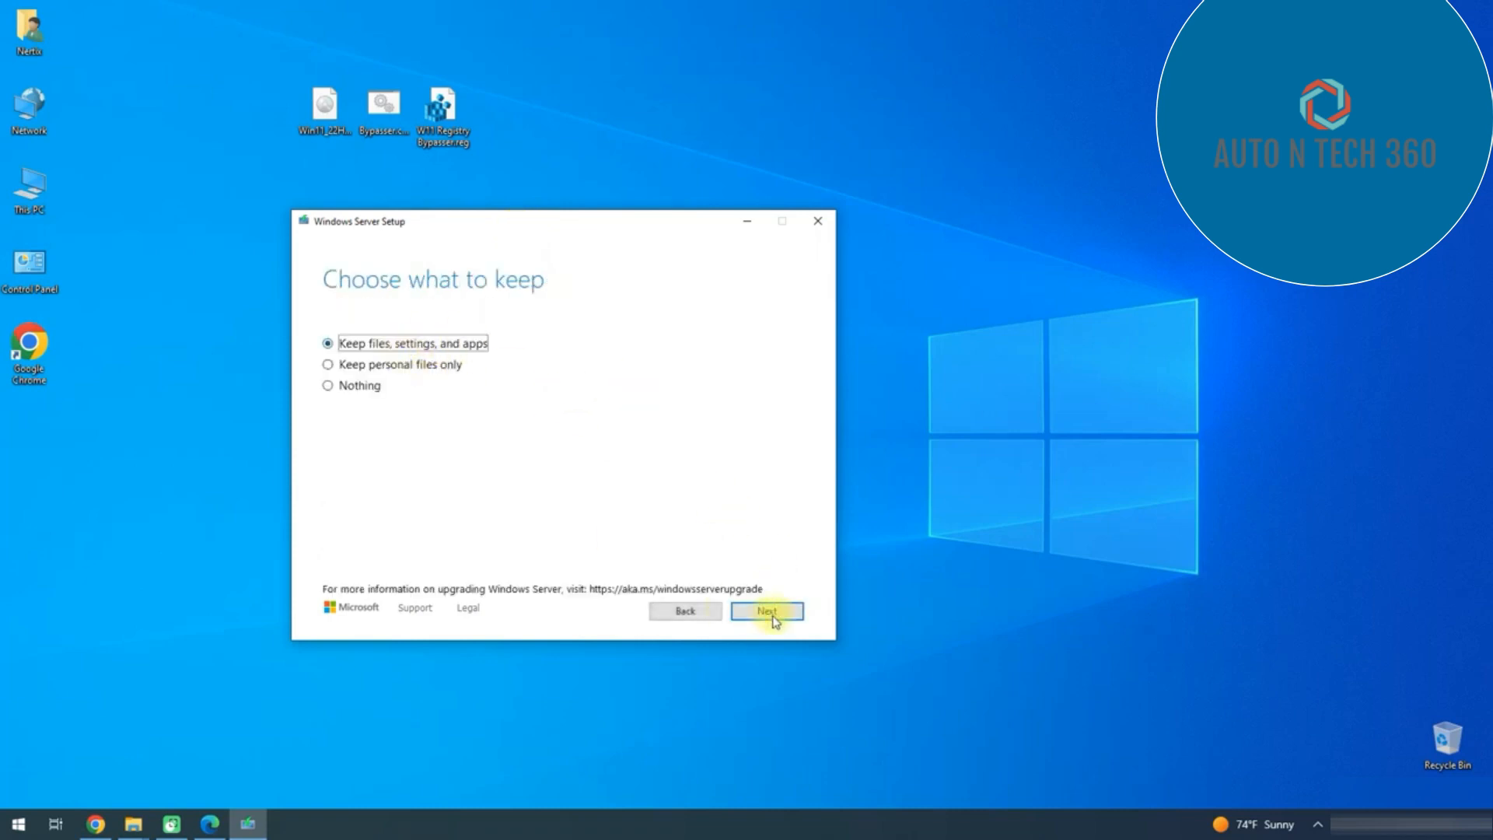
{"action": "left_click", "coordinate": [769, 612]}
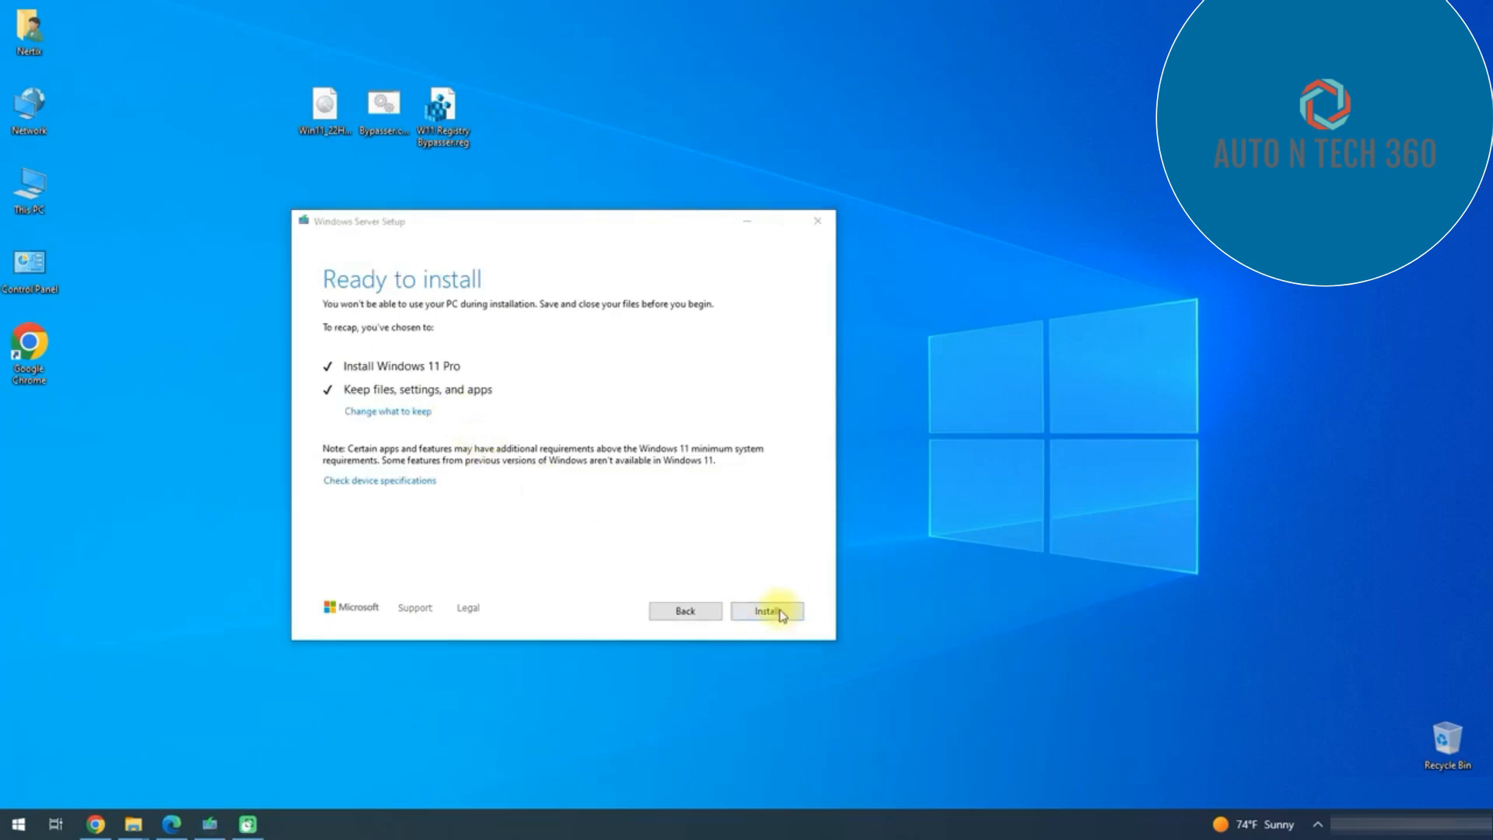
{"action": "left_click", "coordinate": [770, 612]}
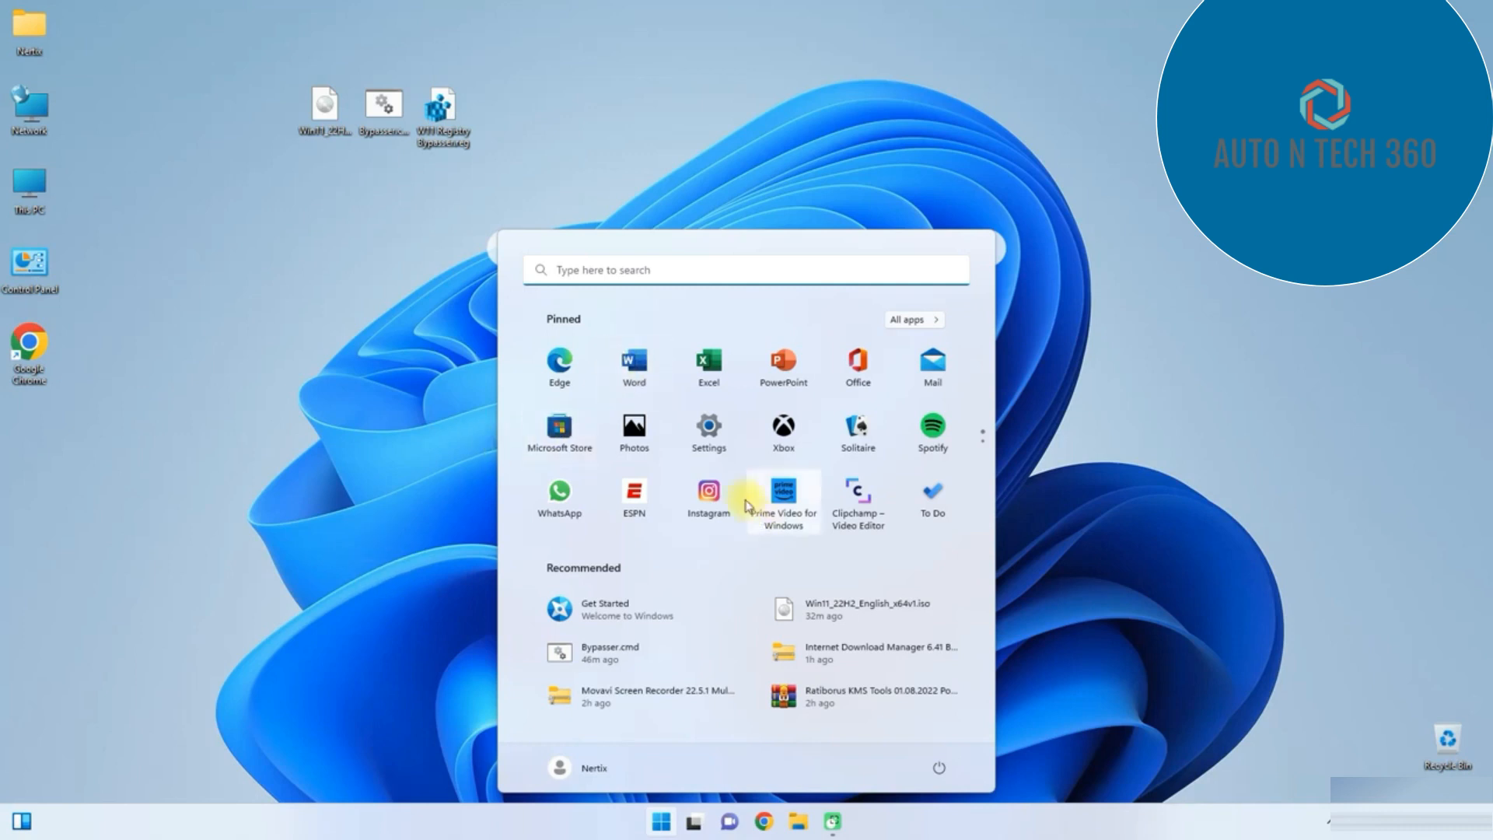
- Open the properties of This PC to check the device and Windows specifications
{"action": "left_click", "coordinate": [29, 186]}
{"action": "right_click", "coordinate": [29, 187]}
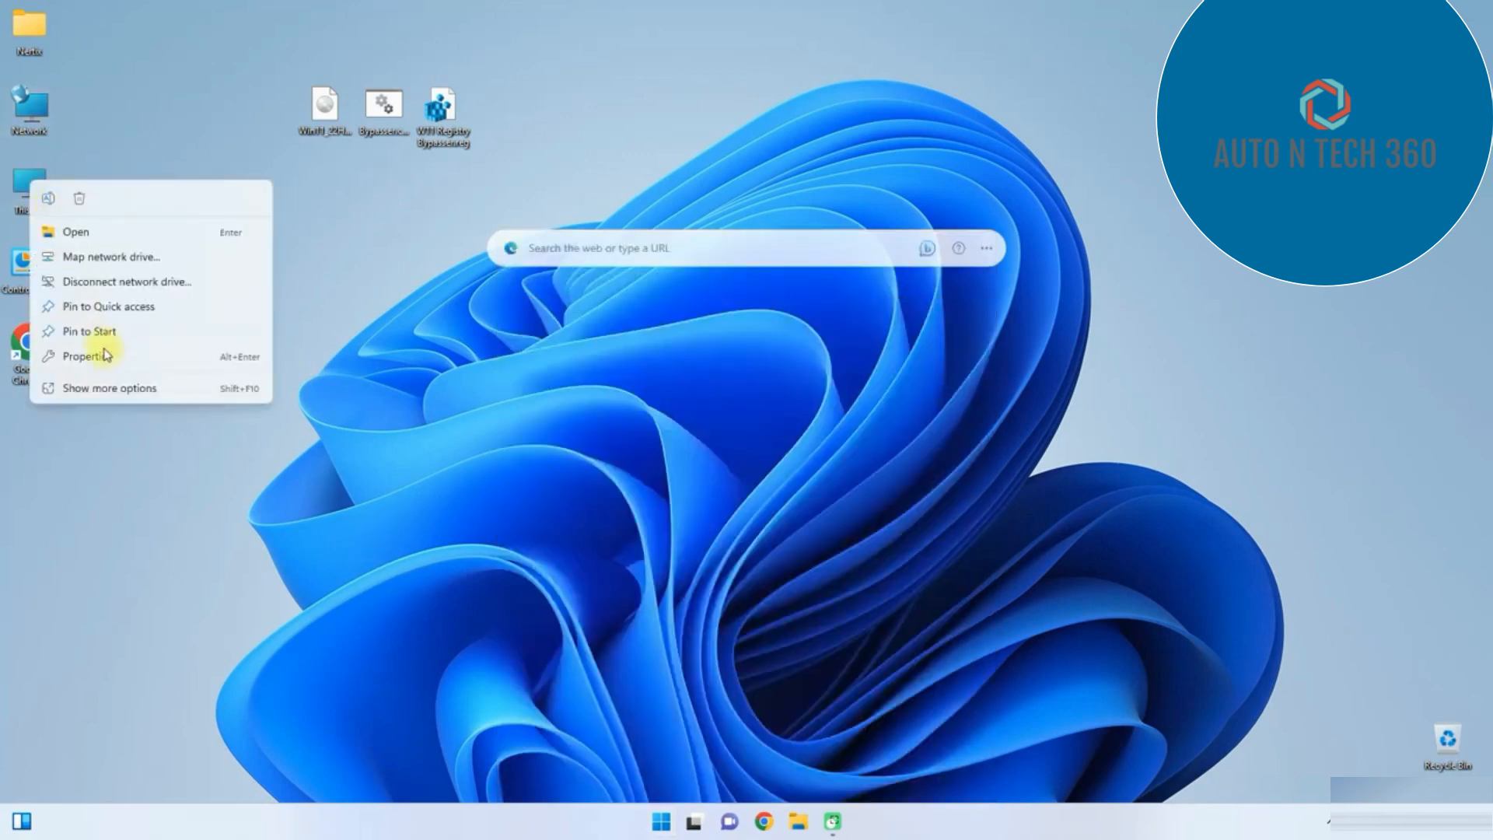
{"action": "left_click", "coordinate": [105, 354]}
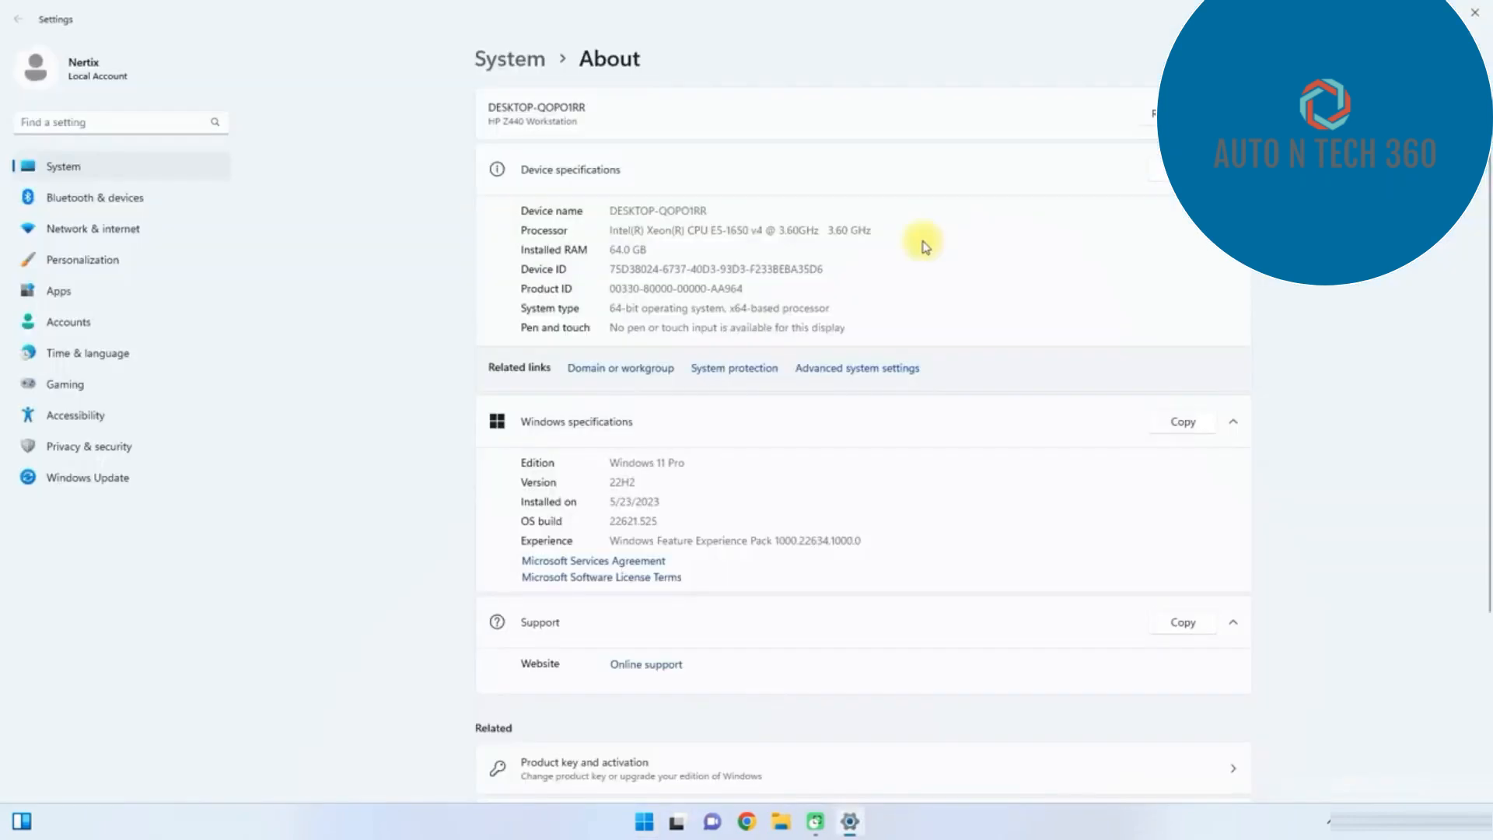
- Go to Windows Update, shrink Settings to a resized window, and look through the list of updates
{"action": "left_click", "coordinate": [64, 484]}
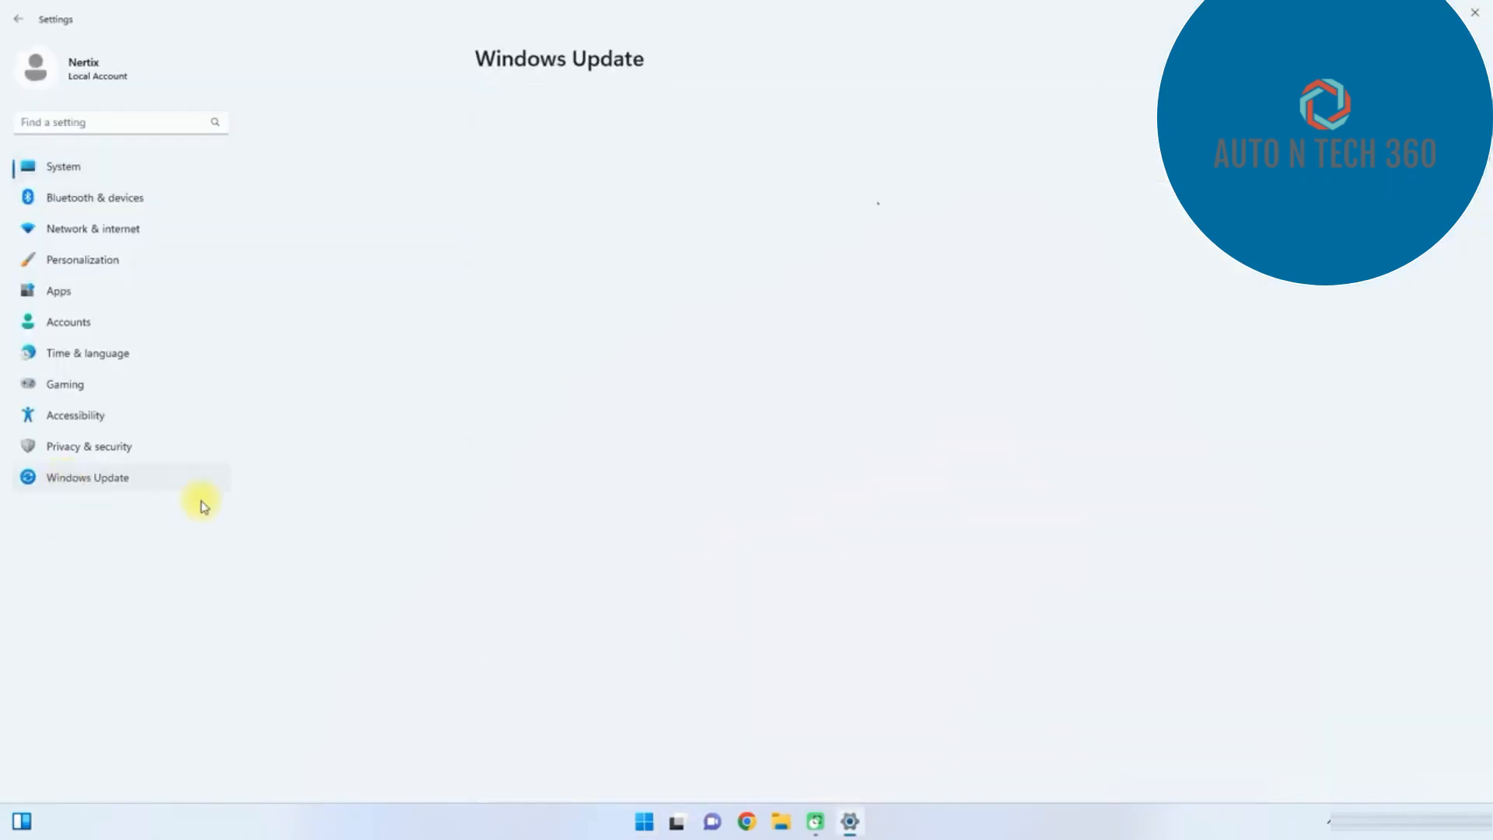
{"action": "double_click", "coordinate": [735, 11]}
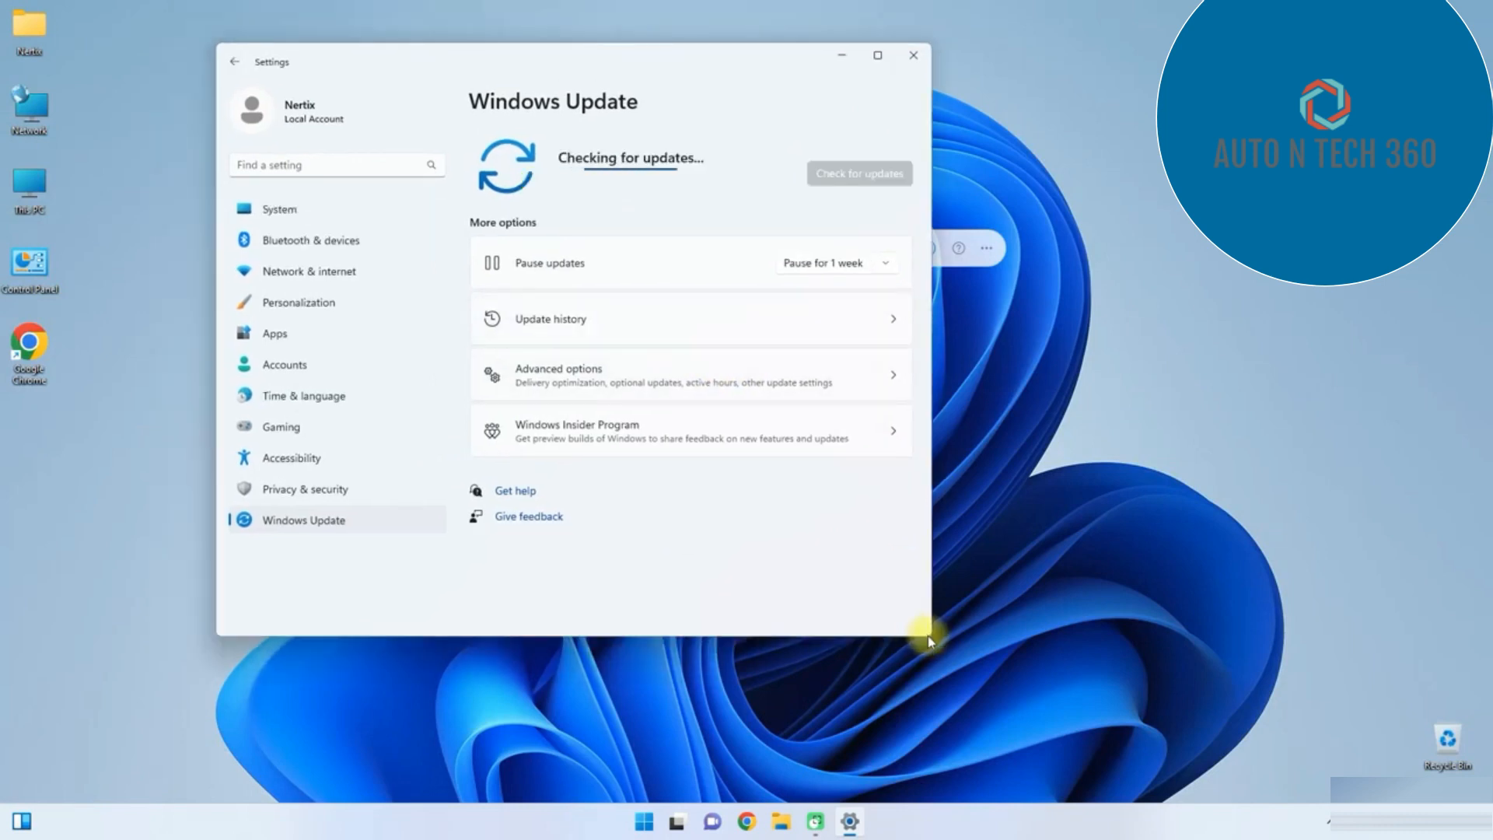
{"action": "left_click", "coordinate": [928, 637]}
{"action": "left_click_drag", "start_coordinate": [972, 670], "coordinate": [1027, 699]}
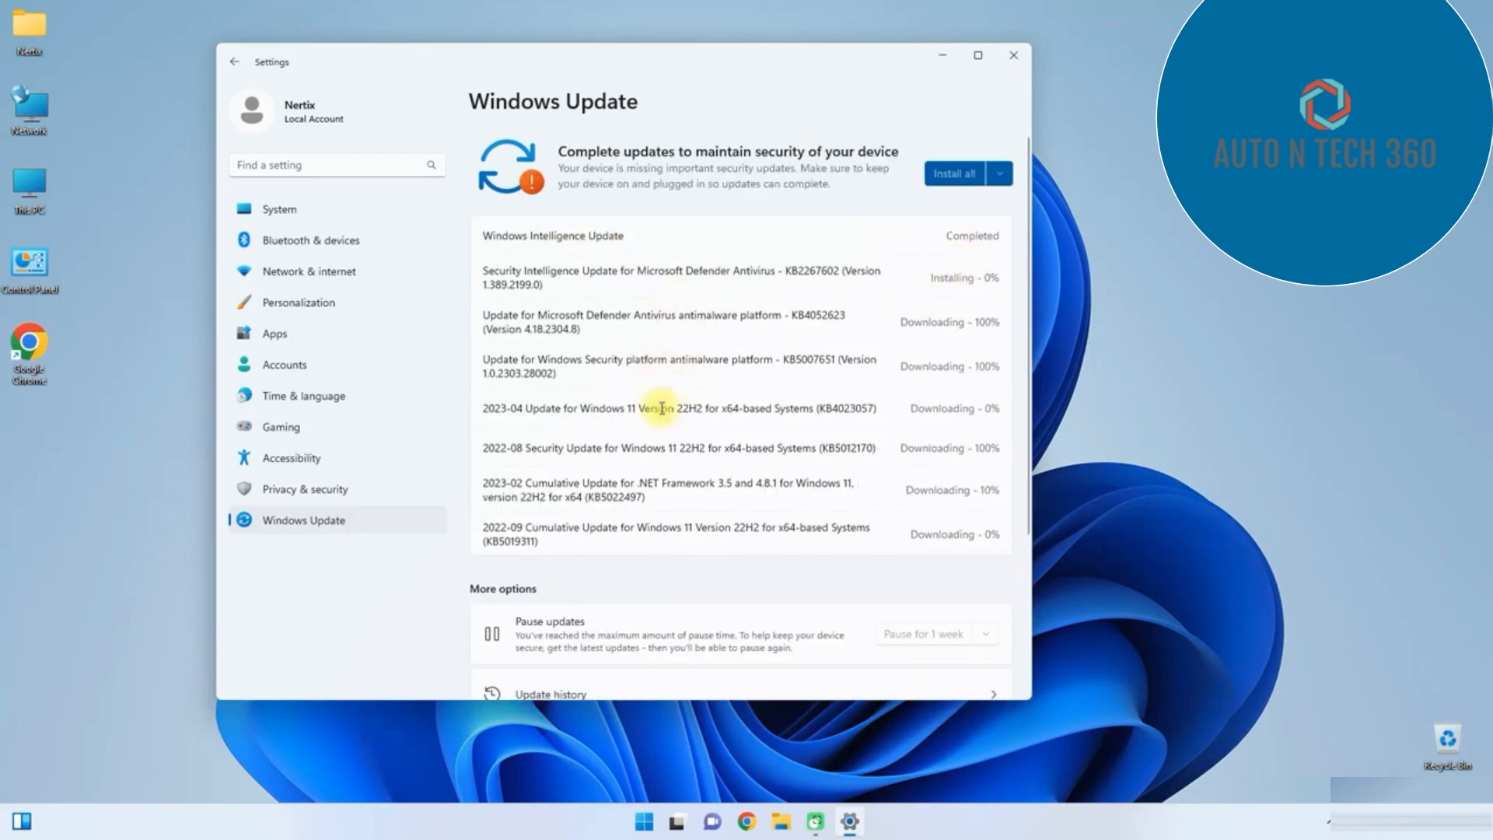
{"action": "scroll", "coordinate": [772, 410], "scroll_direction": "down", "scroll_amount": 4}
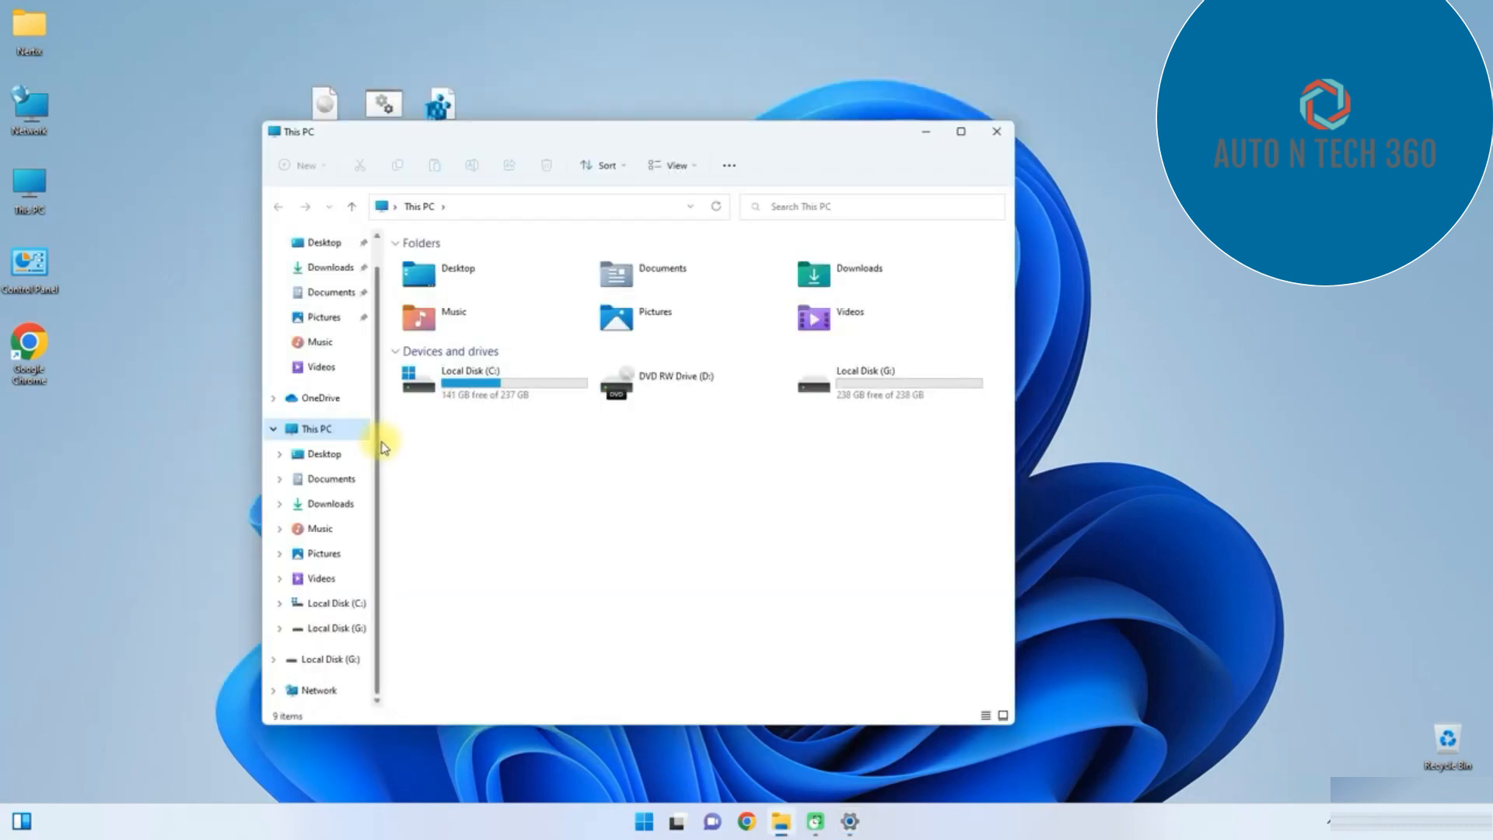
- Open Local Disk (C:) with a wider navigation pane, switch to compact view, and select the Windows.old folder
{"action": "left_click_drag", "start_coordinate": [386, 435], "coordinate": [494, 433]}
{"action": "double_click", "coordinate": [544, 431]}
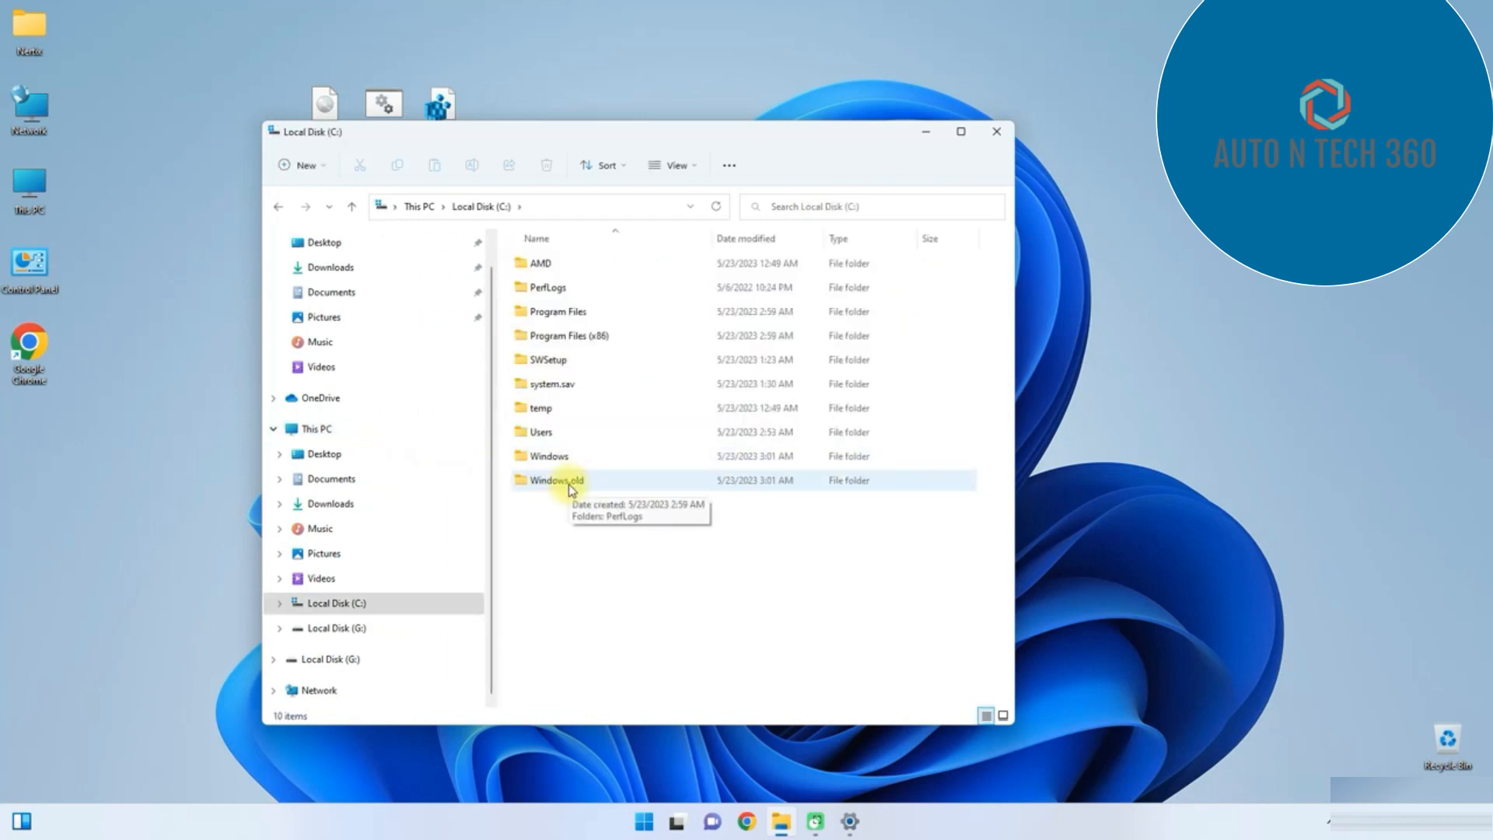
{"action": "left_click", "coordinate": [691, 168]}
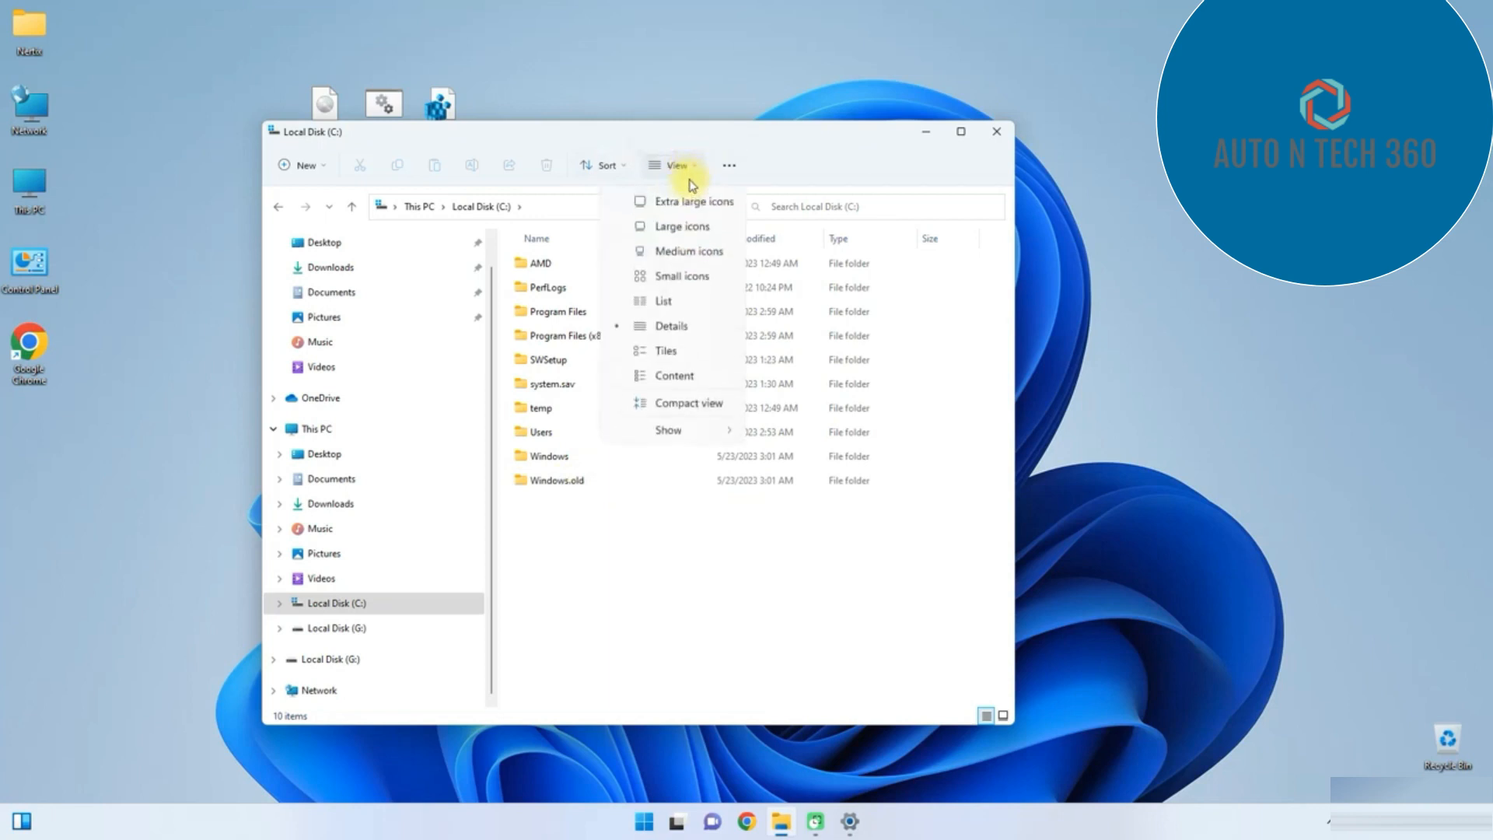
{"action": "left_click", "coordinate": [684, 404]}
{"action": "left_click", "coordinate": [553, 412]}
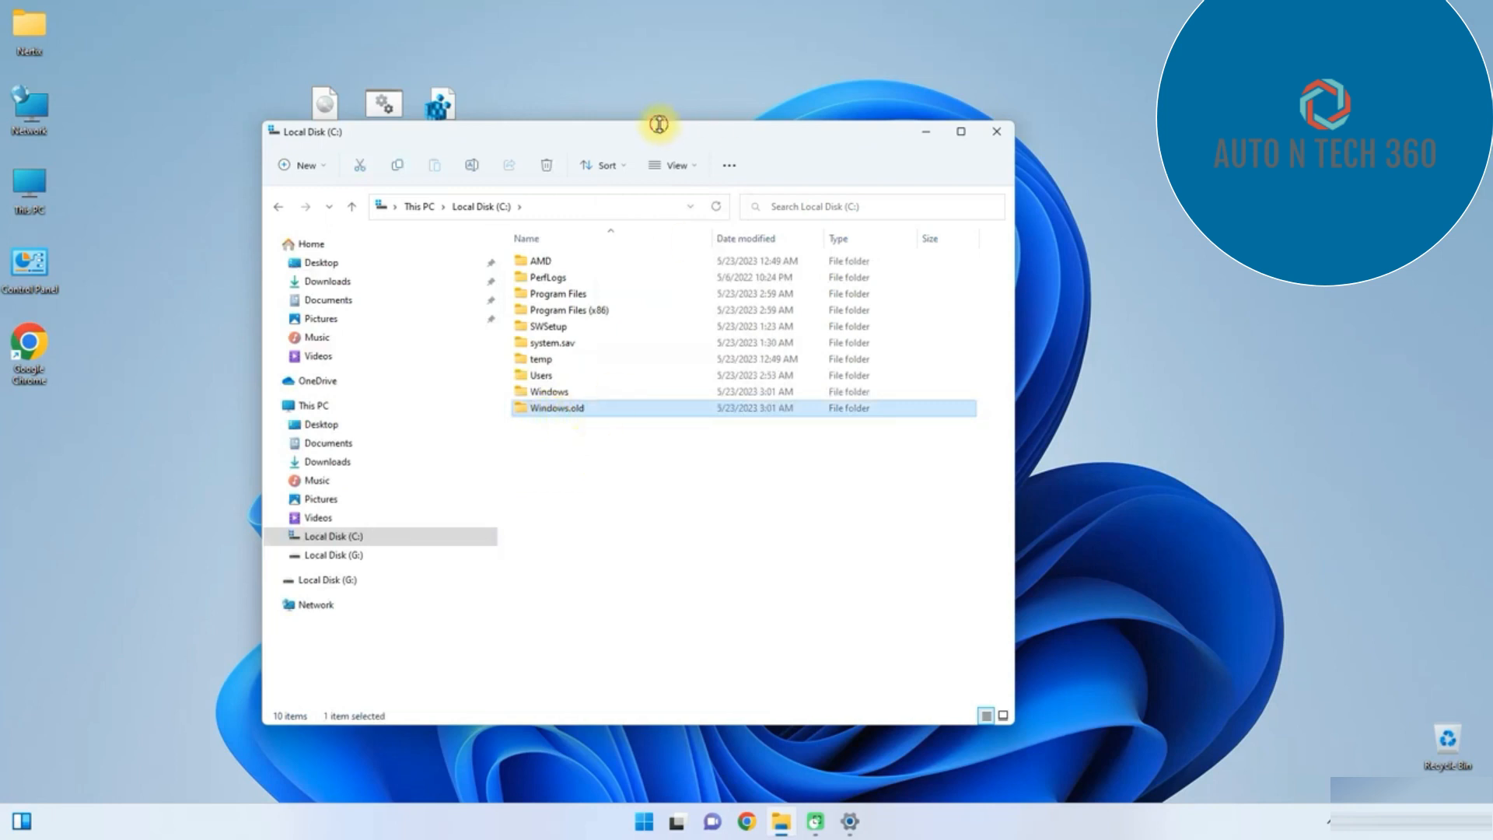
{"action": "left_click_drag", "start_coordinate": [659, 124], "coordinate": [627, 185]}
- Search Settings for "go back" and open the Go back to Windows 10 recovery option
{"action": "key", "text": "super+s"}
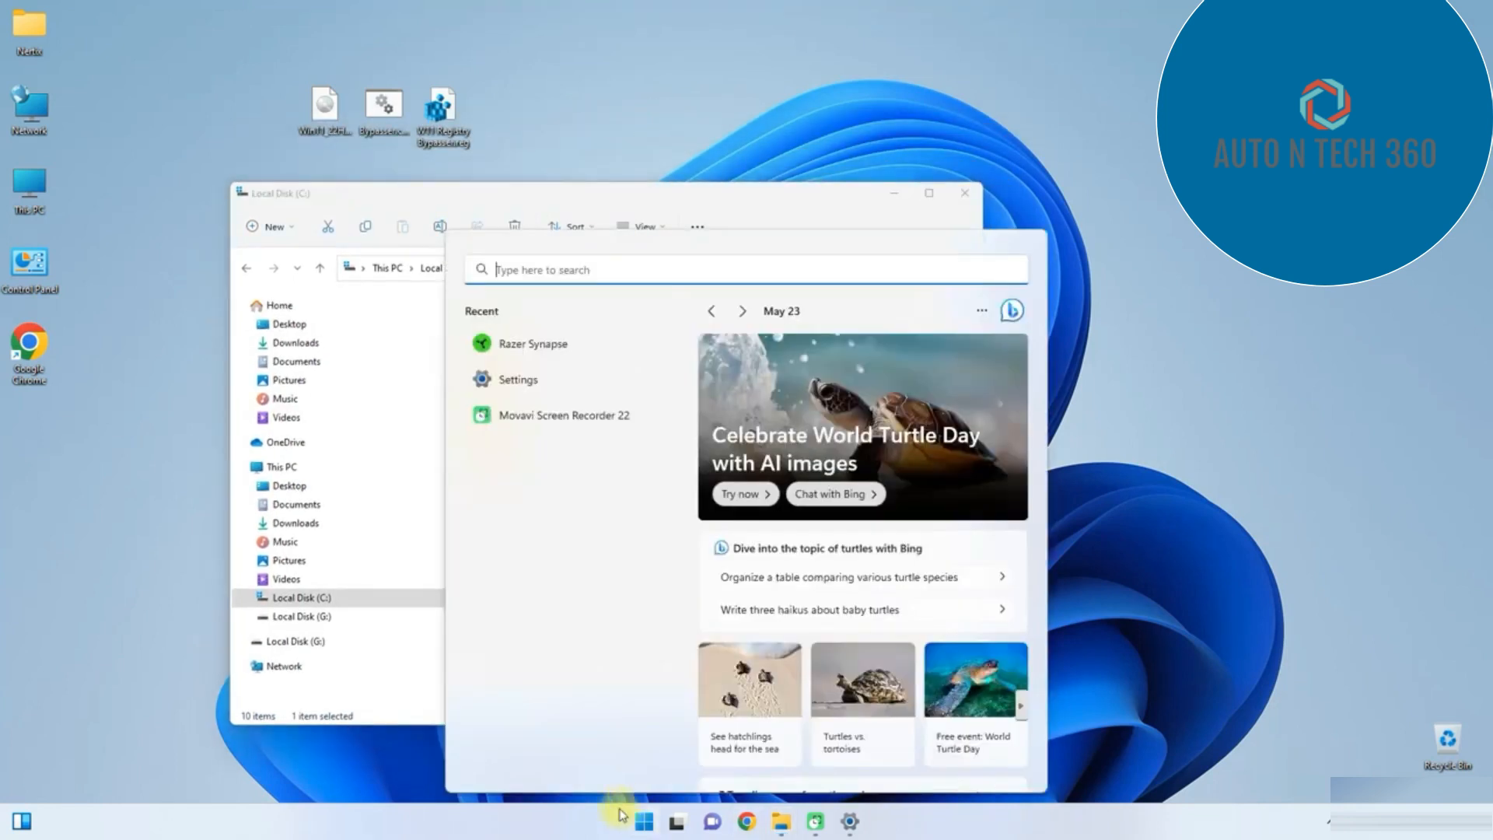
{"action": "left_click", "coordinate": [518, 379]}
{"action": "left_click", "coordinate": [293, 165]}
{"action": "type", "text": "go"}
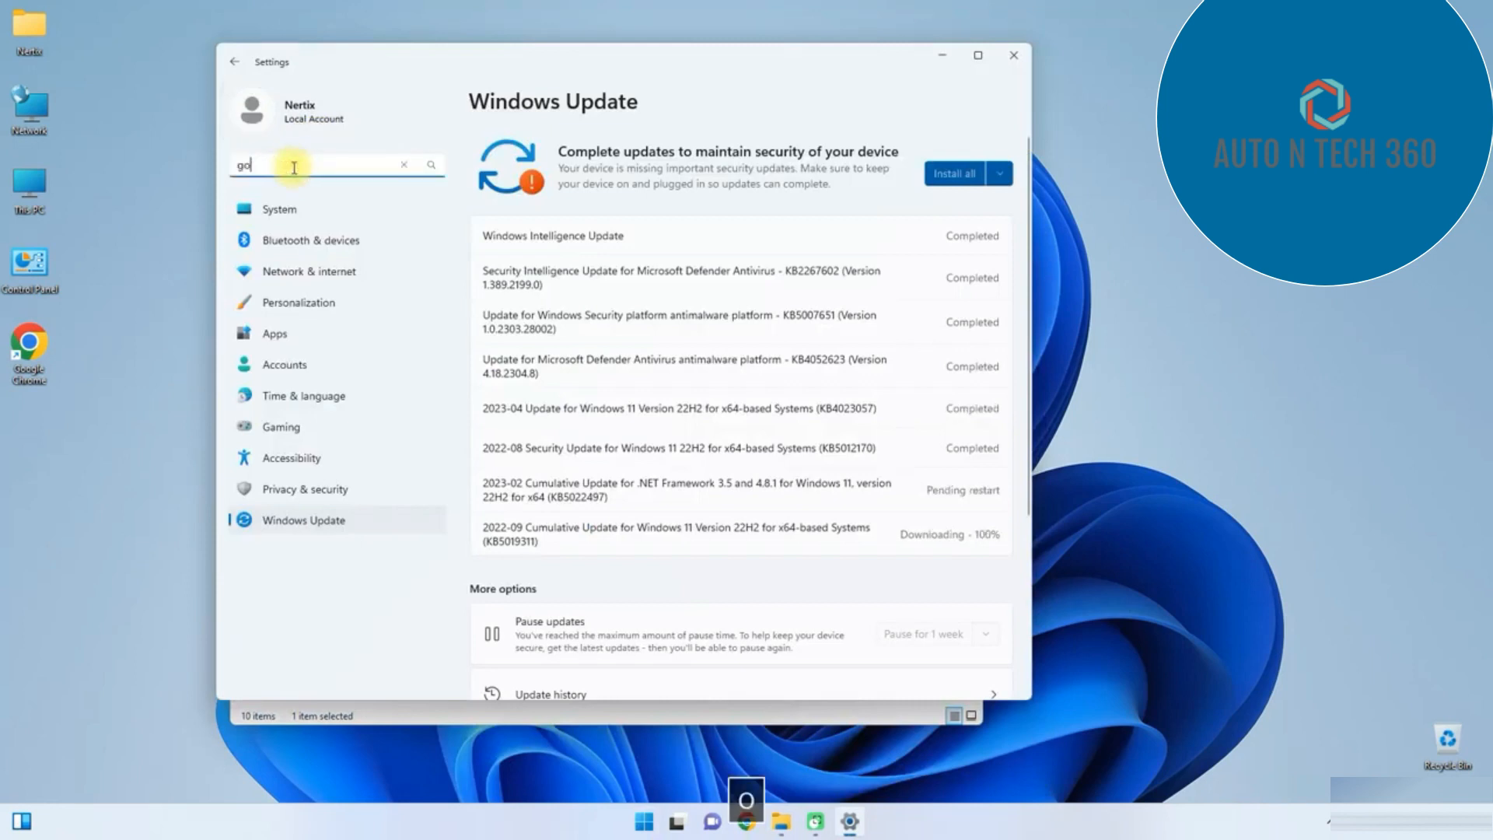
{"action": "type", "text": " back"}
{"action": "key", "text": "Return"}
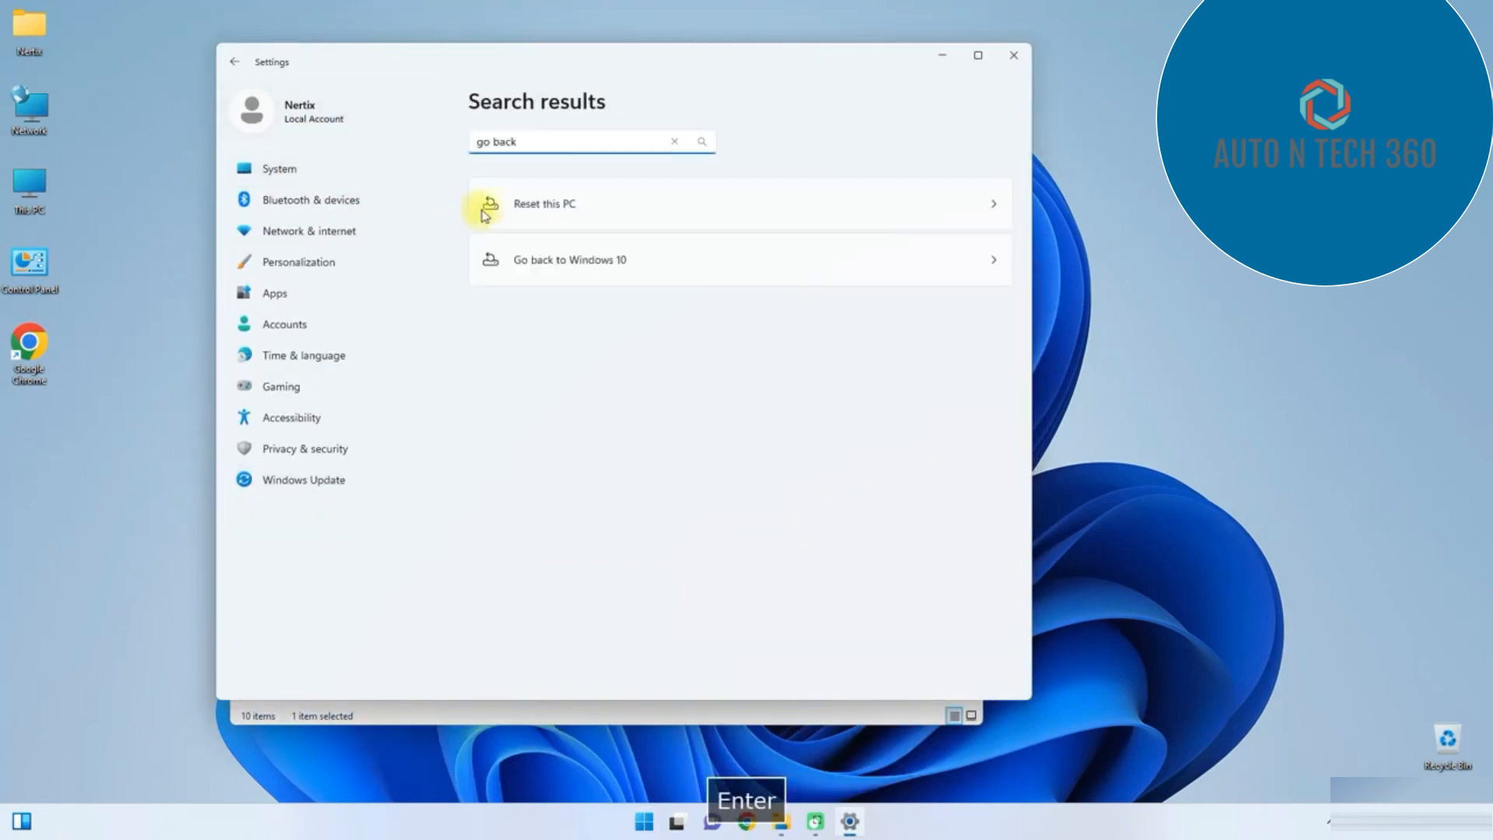
{"action": "left_click", "coordinate": [567, 270]}
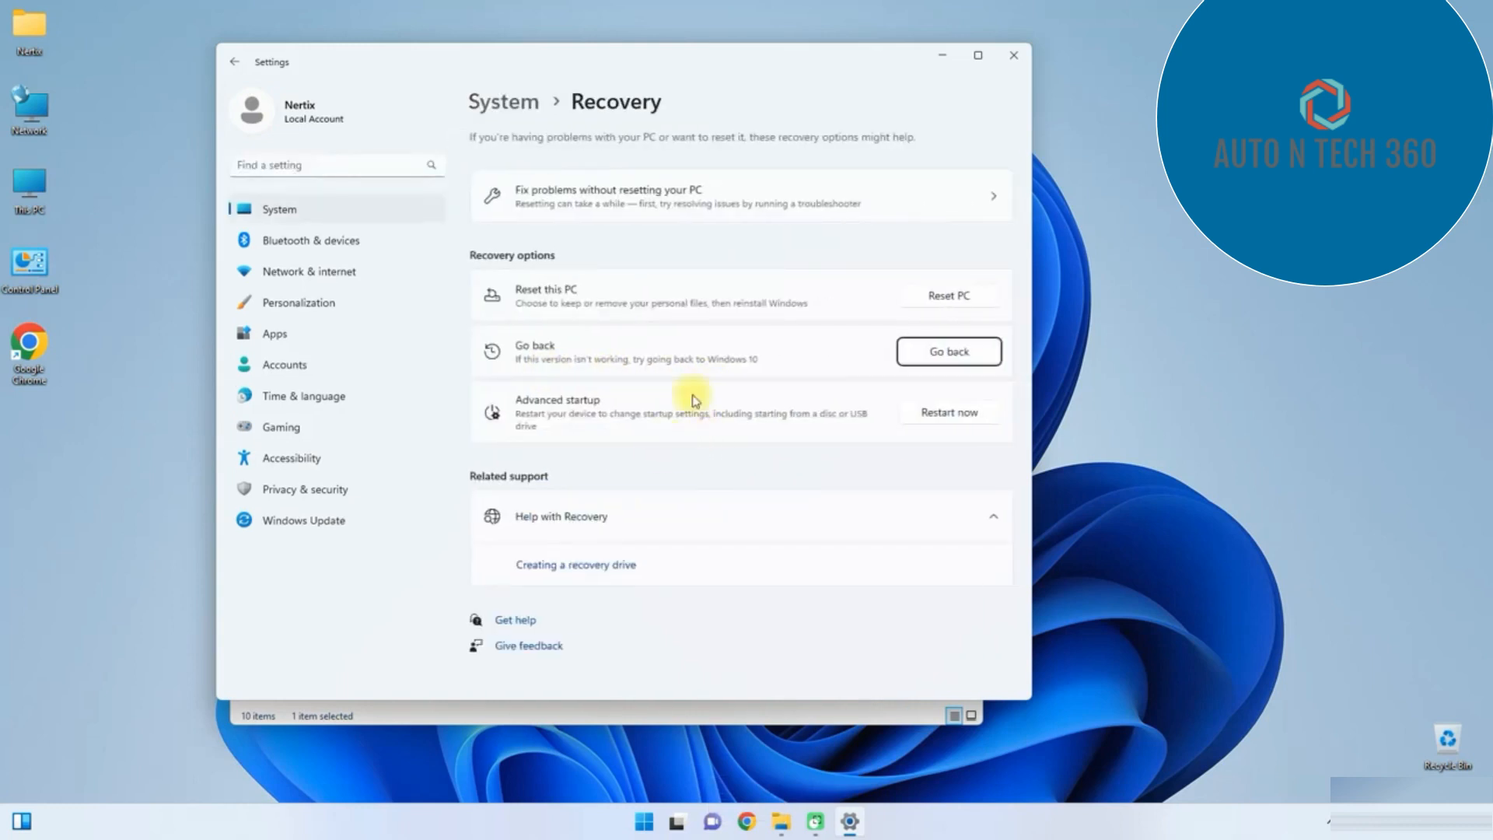
{"action": "left_click", "coordinate": [938, 361]}
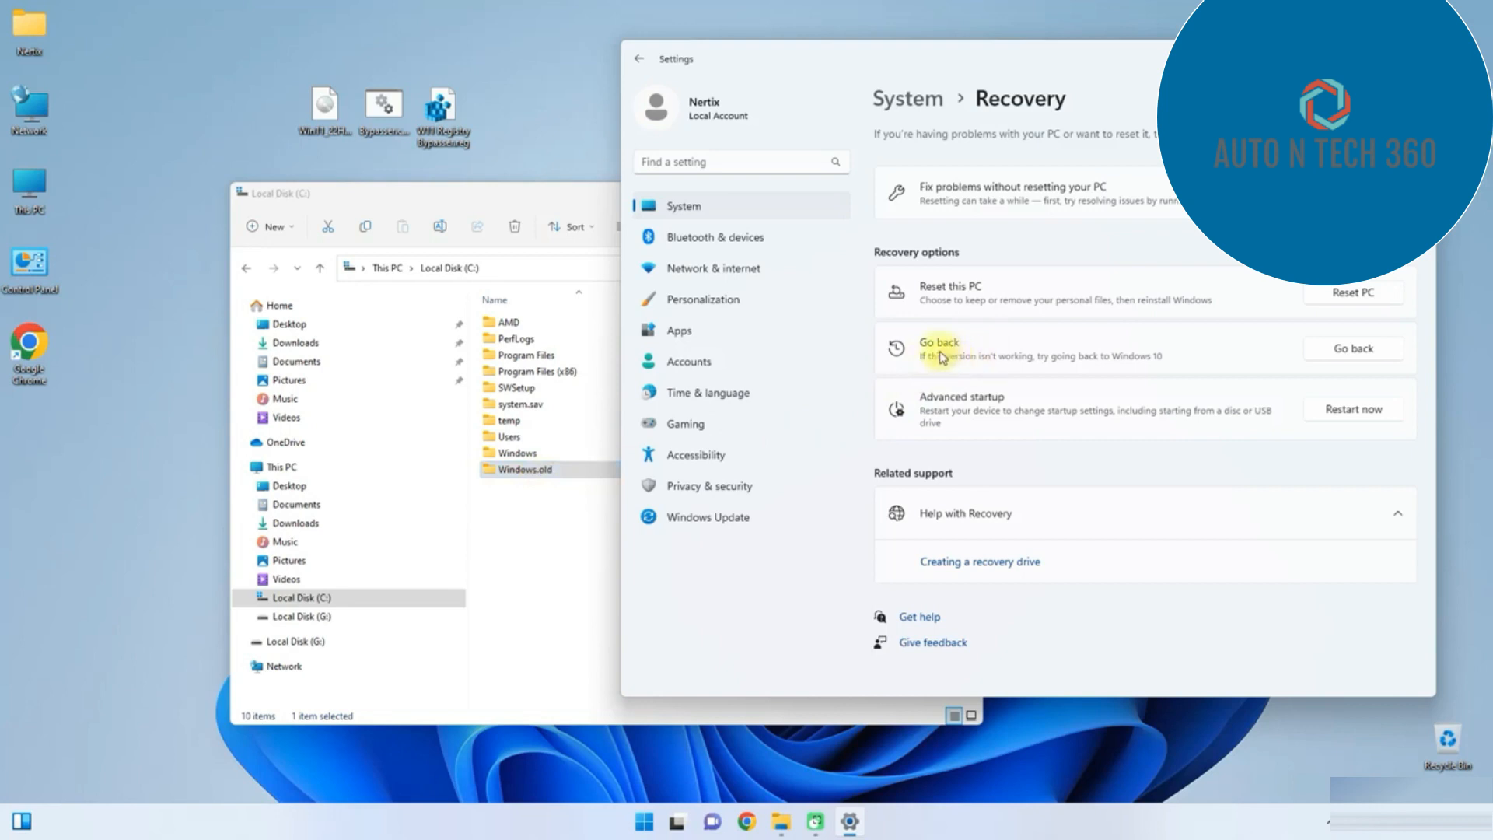
- Reposition the Local Disk (C:) and Settings windows on the desktop
{"action": "left_click_drag", "start_coordinate": [457, 190], "coordinate": [357, 189]}
{"action": "left_click", "coordinate": [850, 59]}
{"action": "left_click_drag", "start_coordinate": [850, 59], "coordinate": [732, 59]}
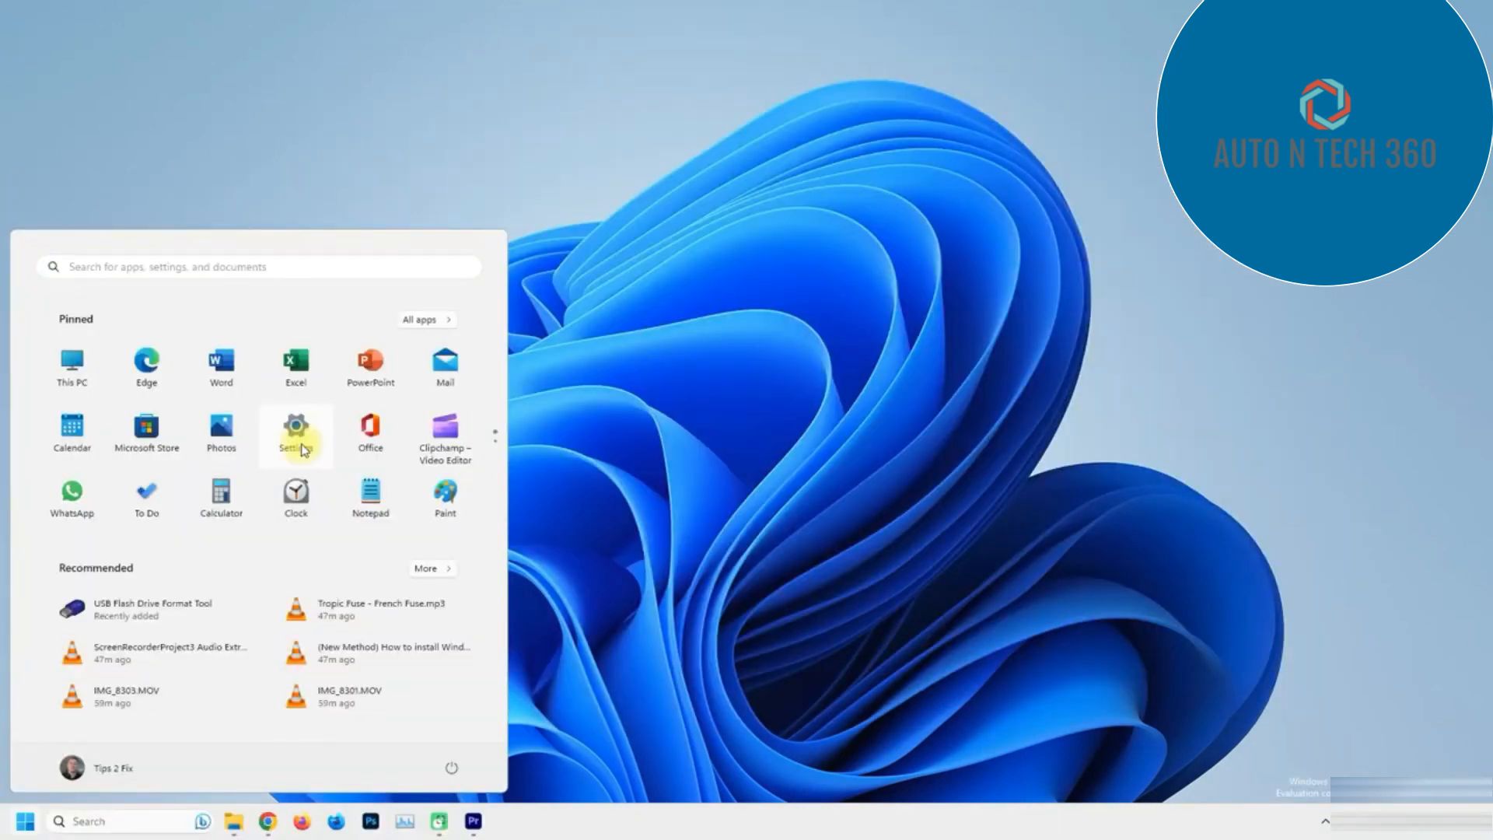
- In Windows Update settings, switch getting the latest updates as soon as they're available off and on again, and check for updates
{"action": "left_click", "coordinate": [300, 444]}
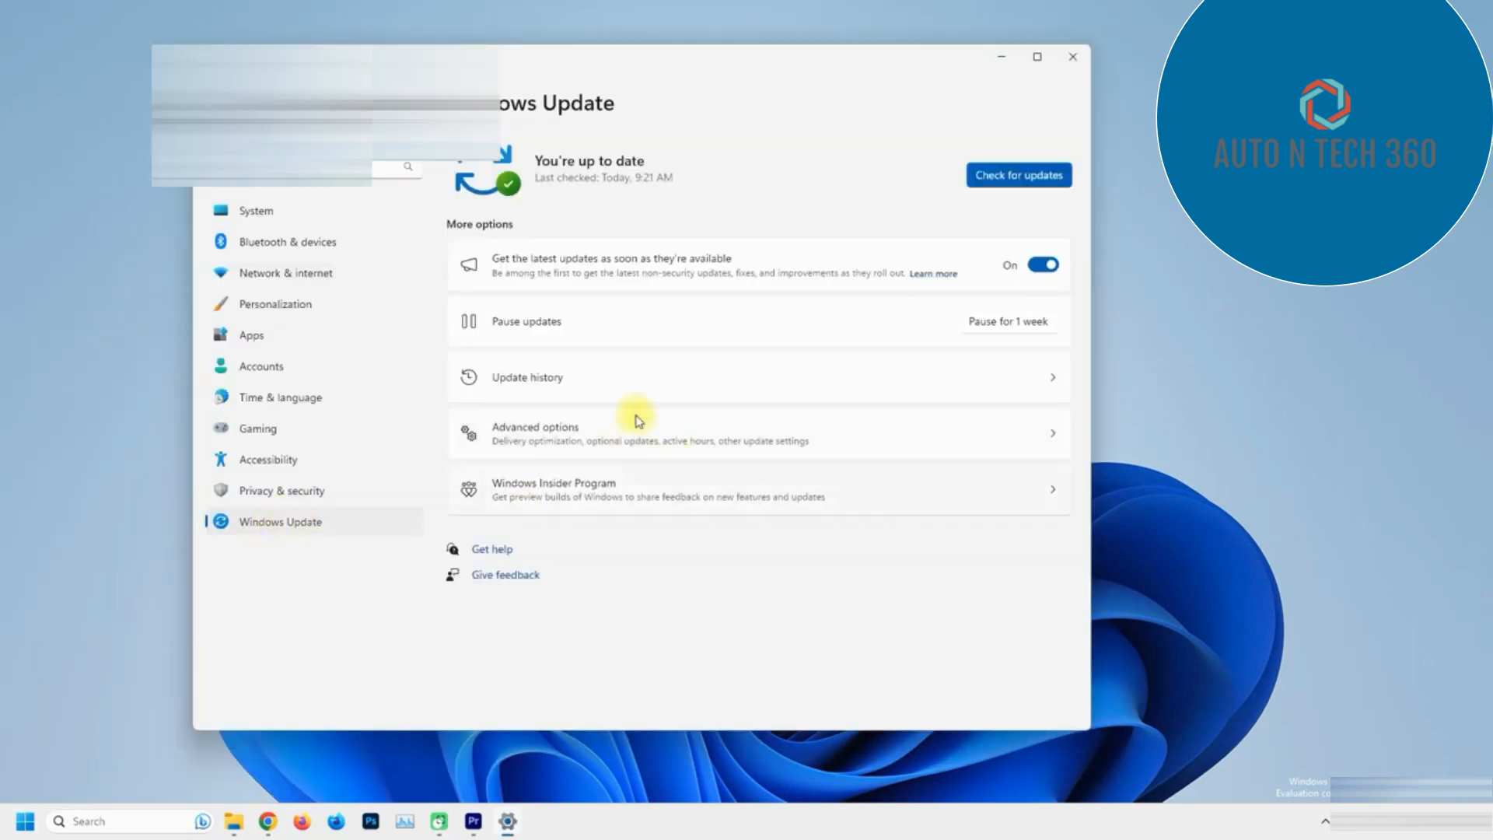
{"action": "left_click", "coordinate": [1044, 265]}
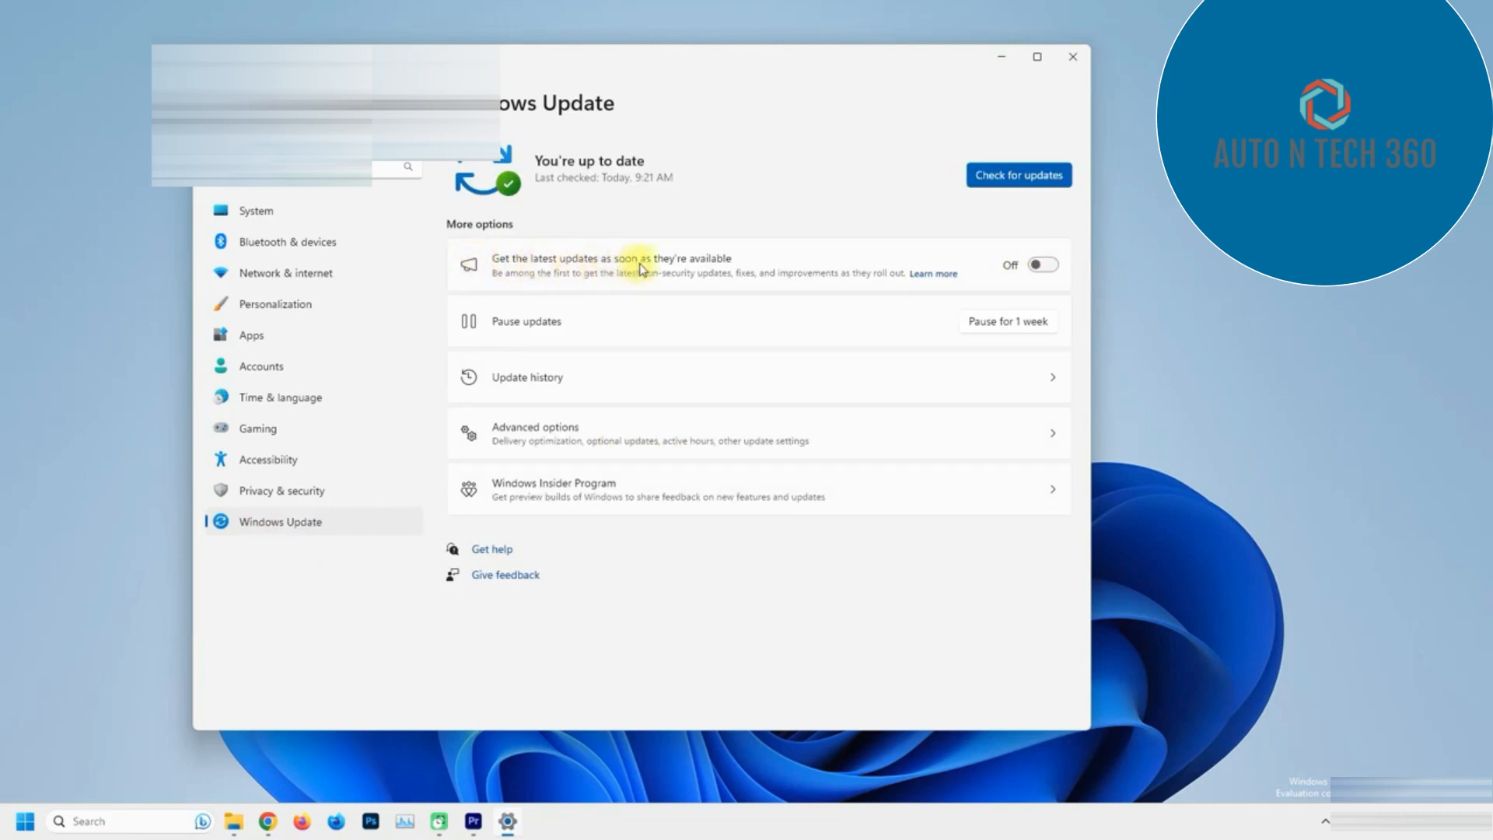
{"action": "left_click", "coordinate": [1040, 265]}
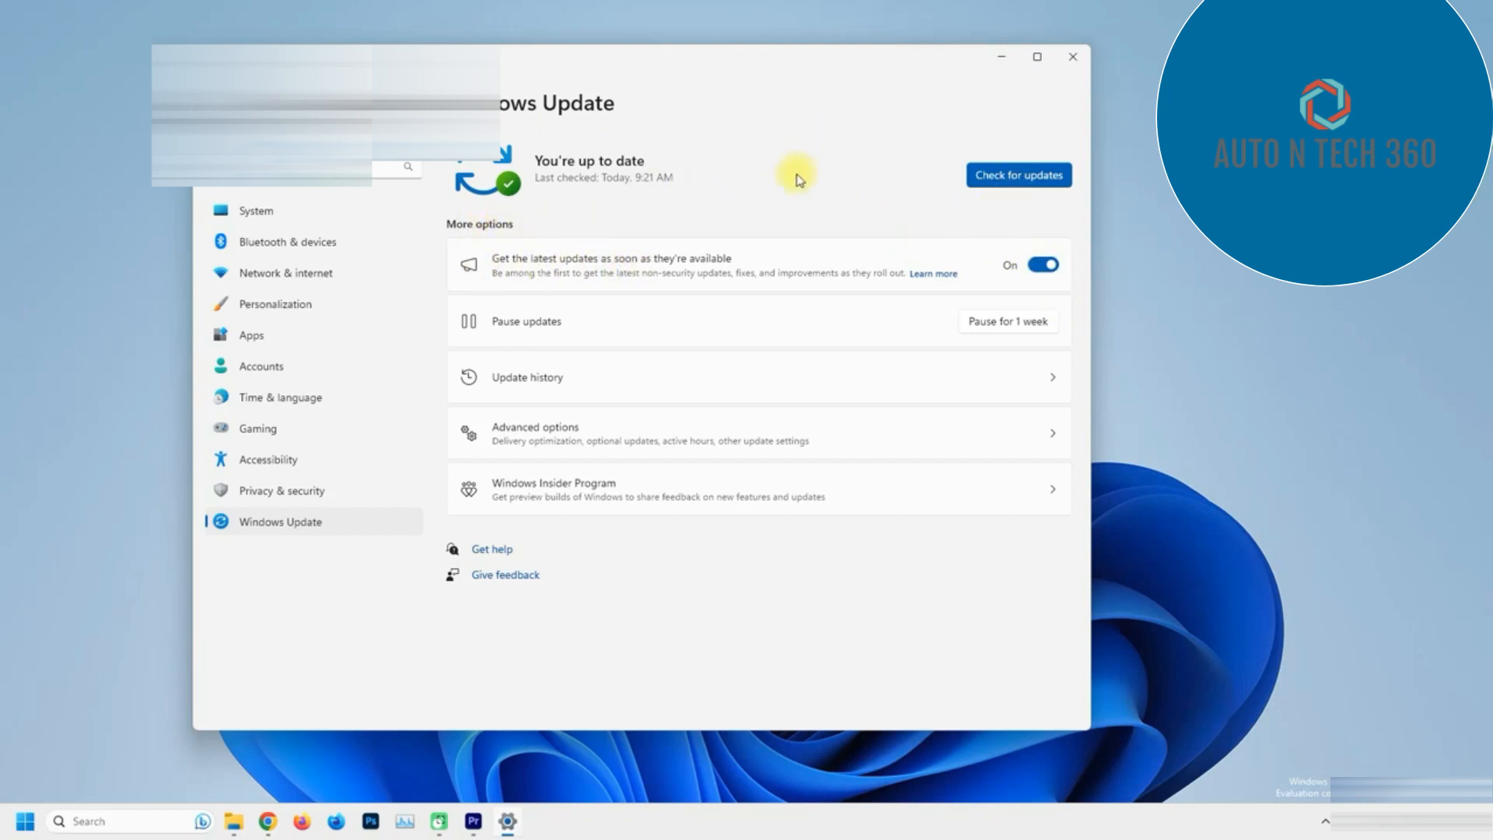
{"action": "left_click", "coordinate": [1010, 174]}
{"action": "left_click_drag", "start_coordinate": [717, 74], "coordinate": [791, 57]}
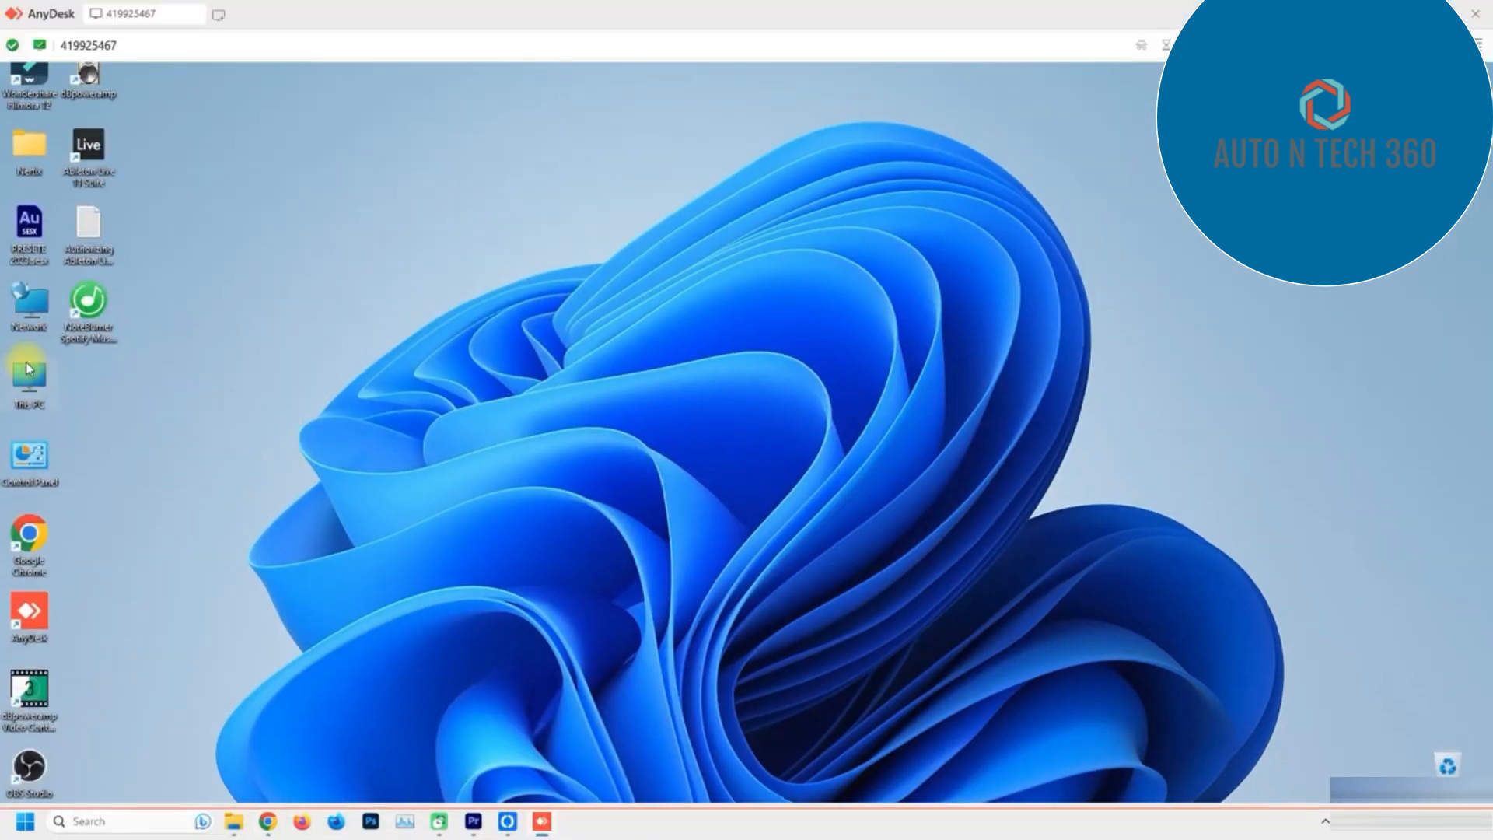
- In the AnyDesk session, view This PC's properties to check the specifications and go to Windows Update
{"action": "right_click", "coordinate": [29, 374]}
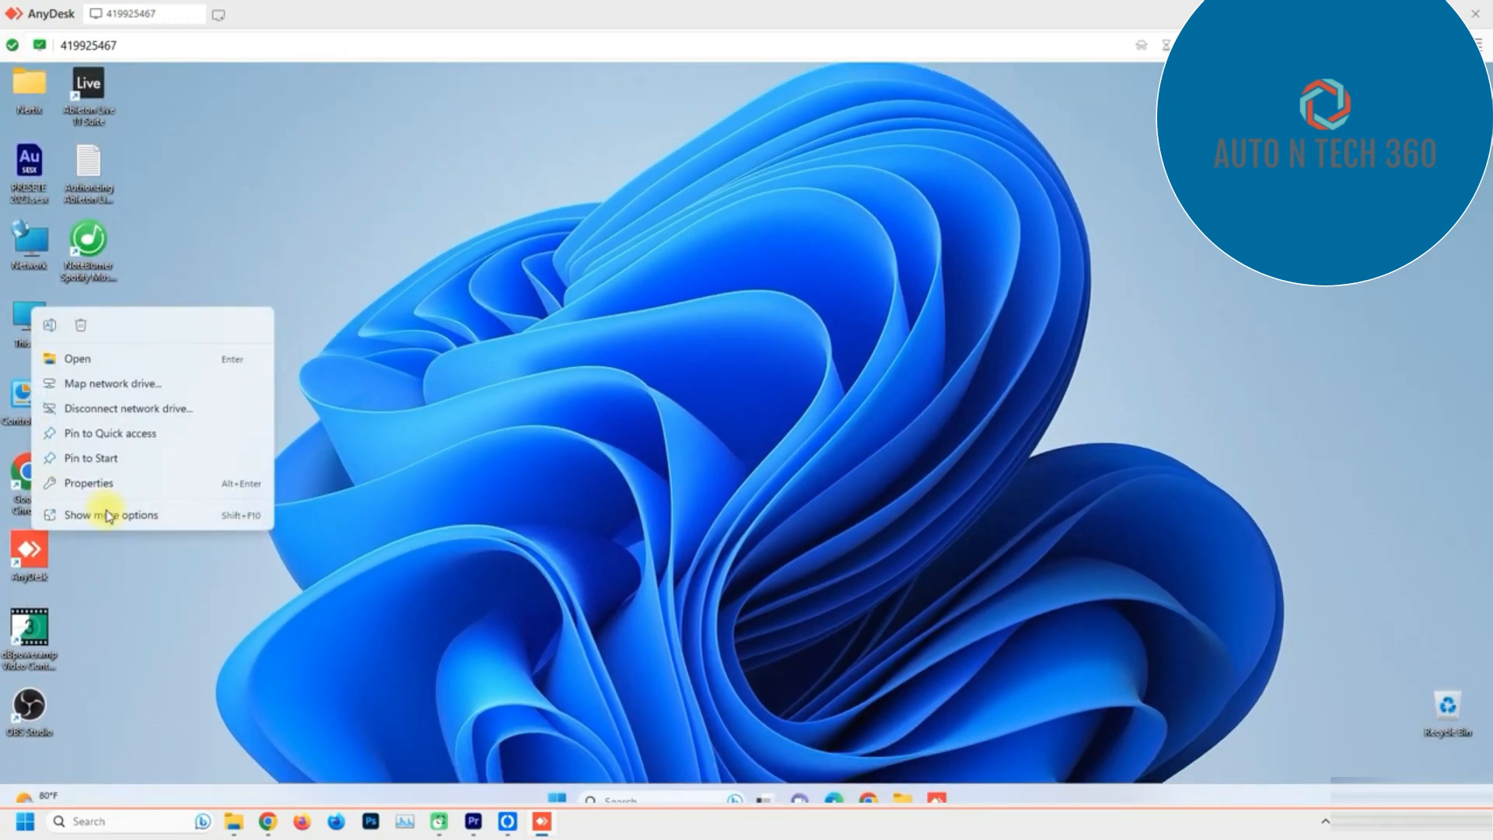
{"action": "left_click", "coordinate": [88, 490]}
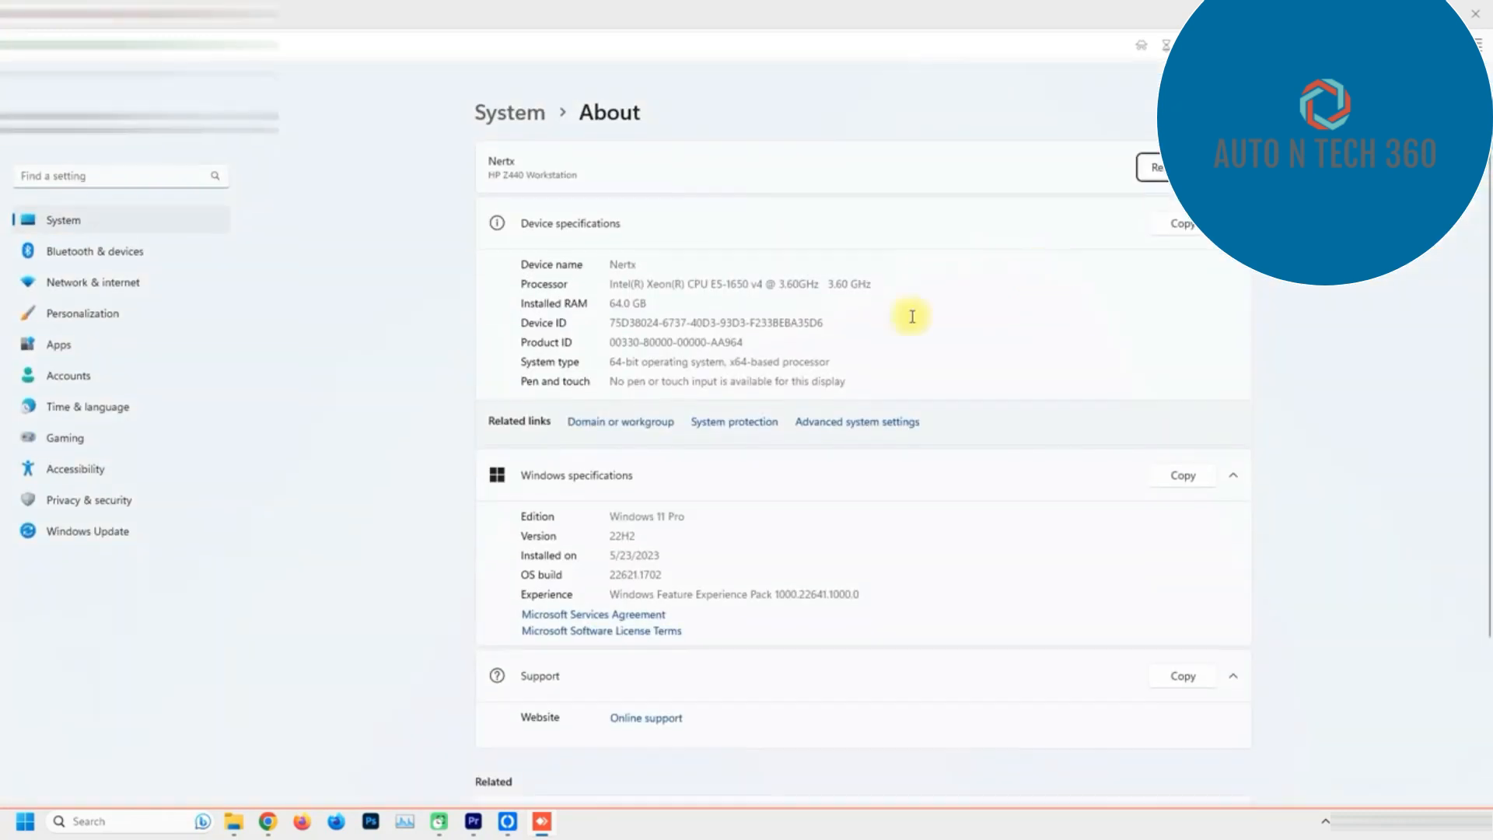
{"action": "left_click", "coordinate": [75, 470]}
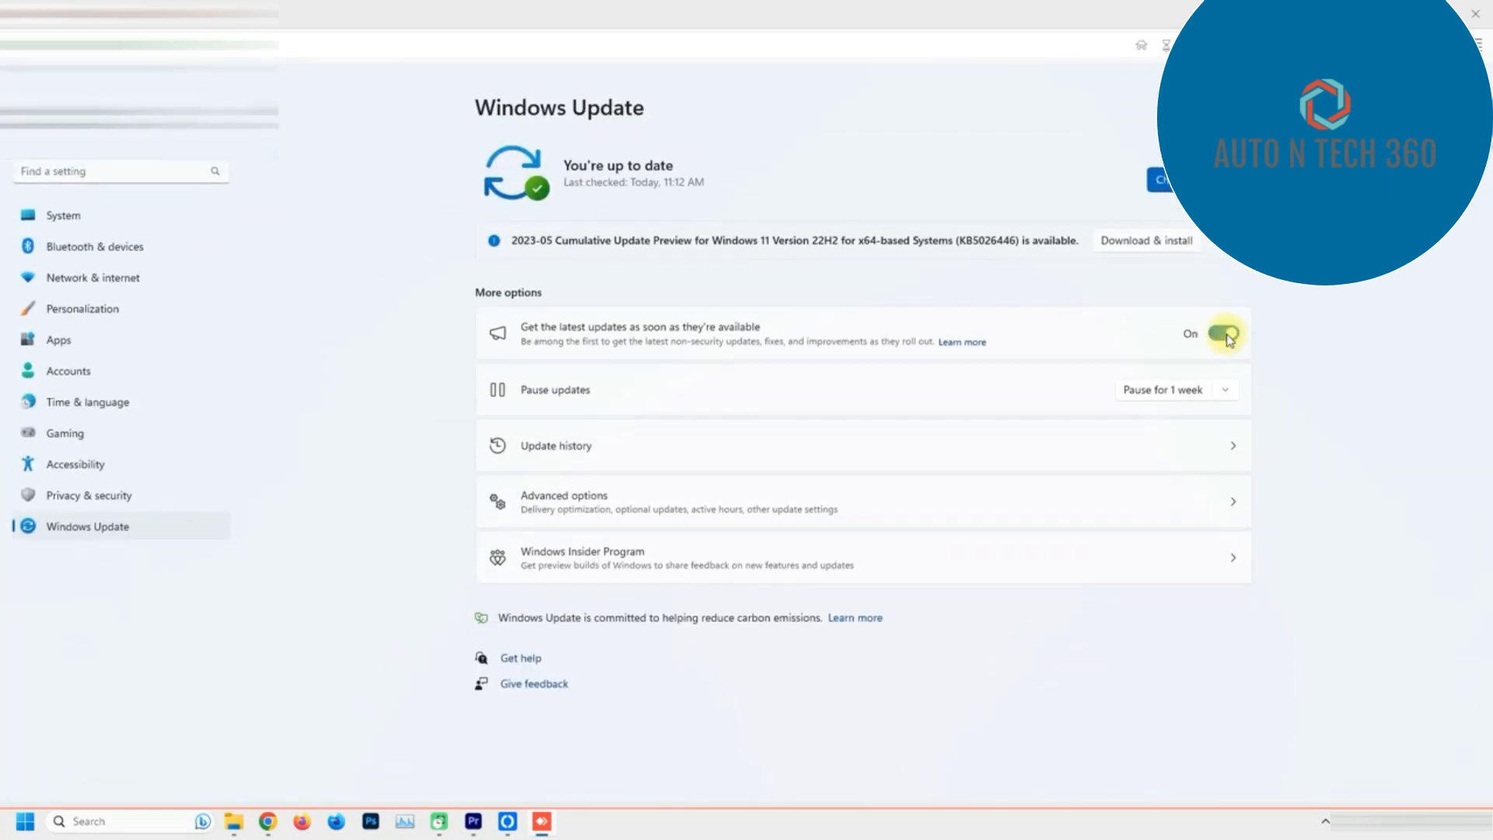
- Download and install the 2023-05 Cumulative Update Preview (KB5026446), agree to turn on the latest updates, and restart the remote computer
{"action": "left_click", "coordinate": [1134, 240]}
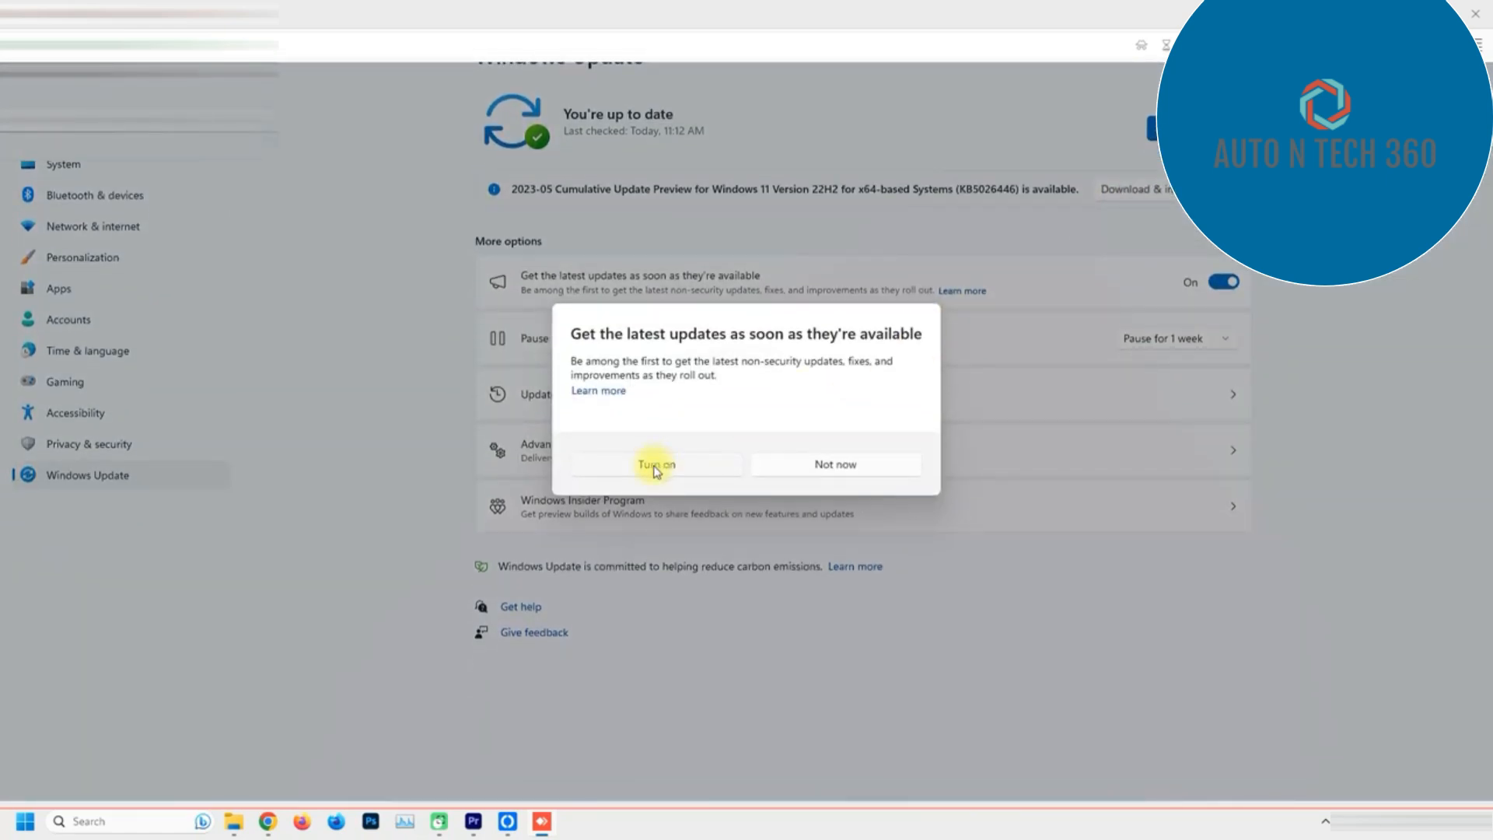
{"action": "left_click", "coordinate": [656, 467]}
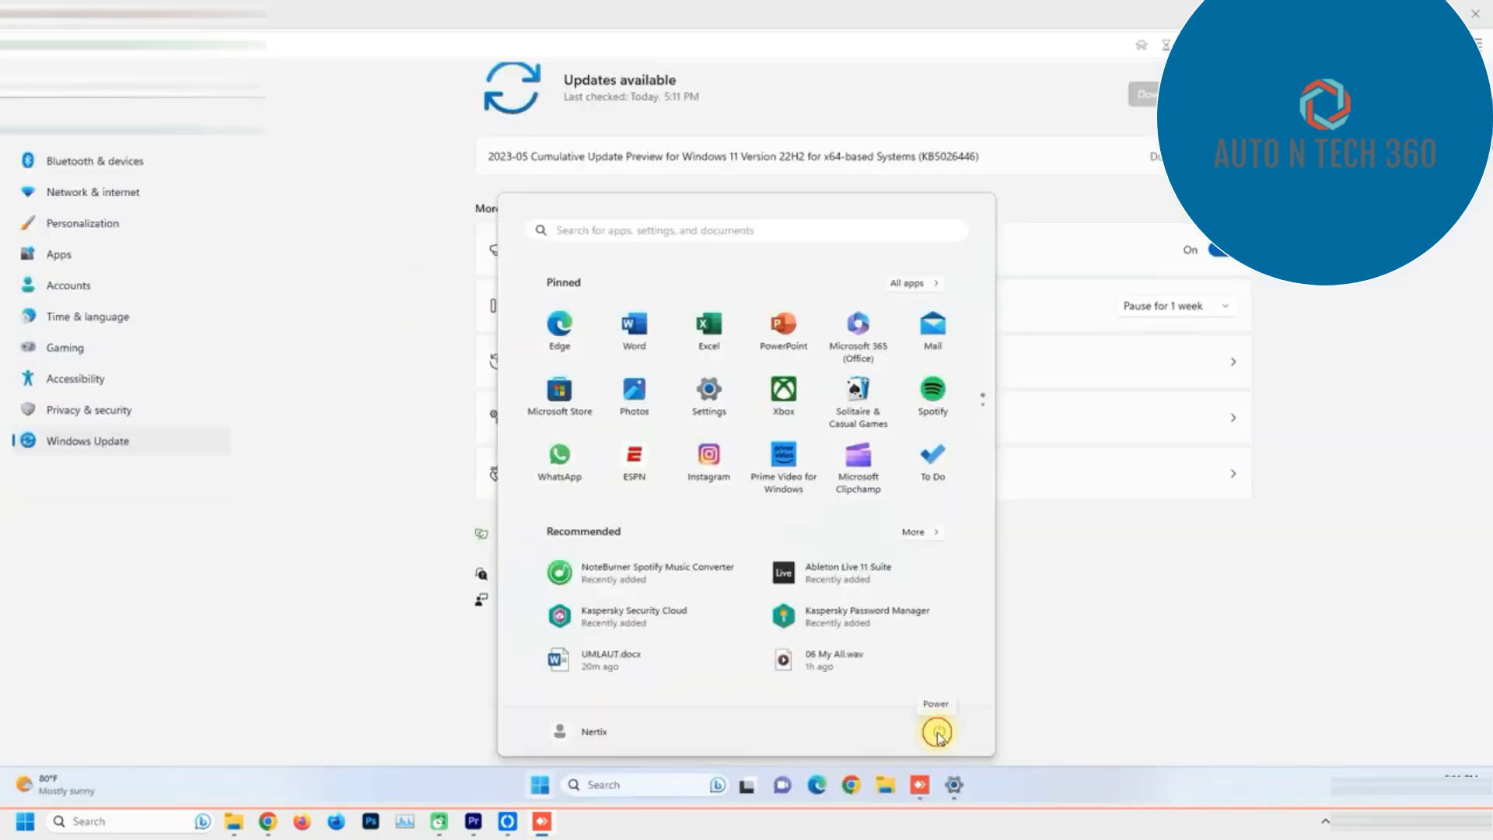
{"action": "left_click", "coordinate": [937, 726]}
{"action": "left_click", "coordinate": [963, 693]}
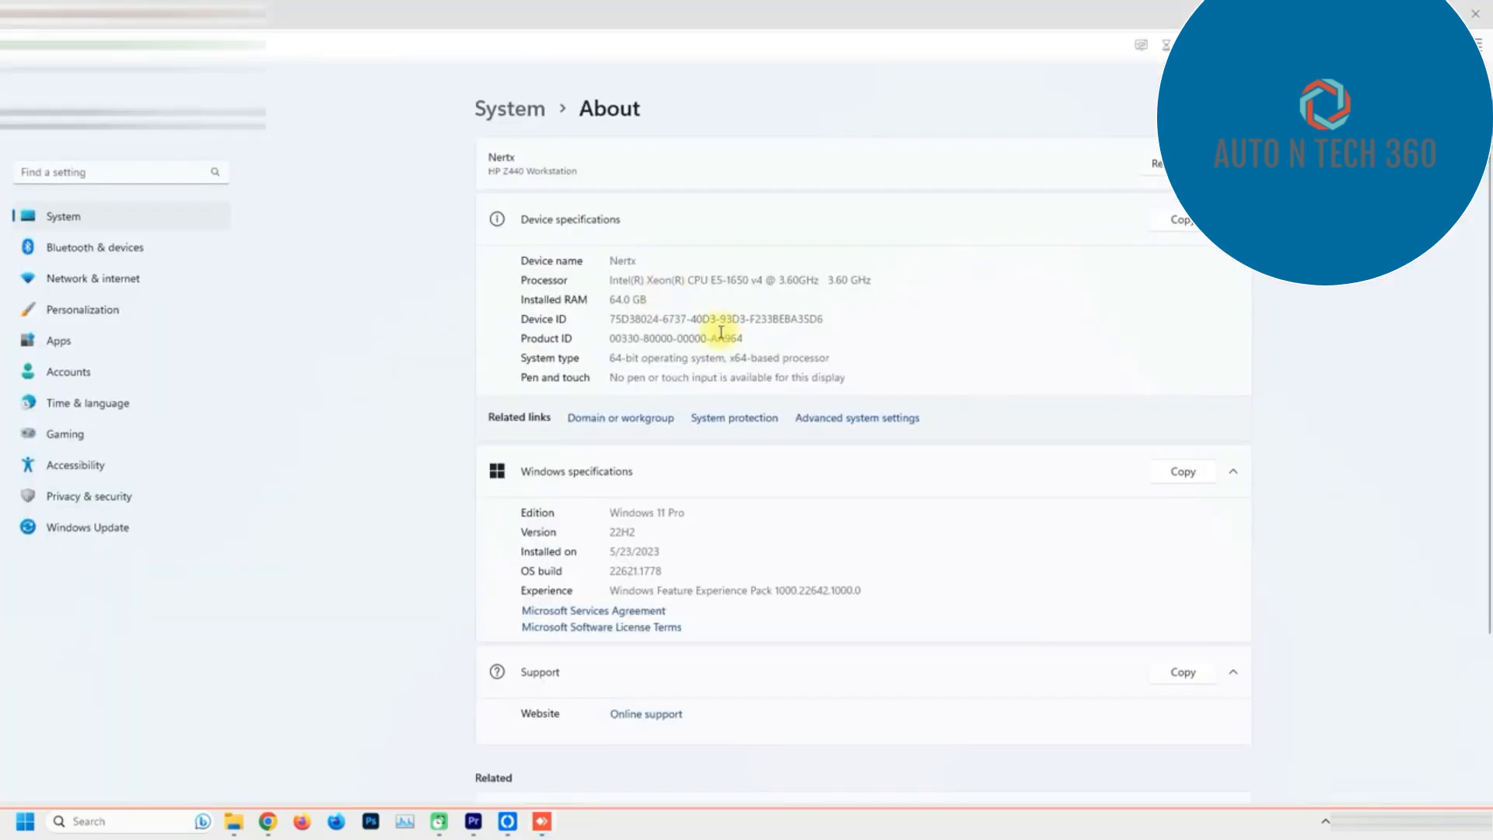
- Highlight the last digits of the OS build under Windows specifications and check the Windows Update status
{"action": "scroll", "coordinate": [610, 502], "scroll_direction": "down", "scroll_amount": 1}
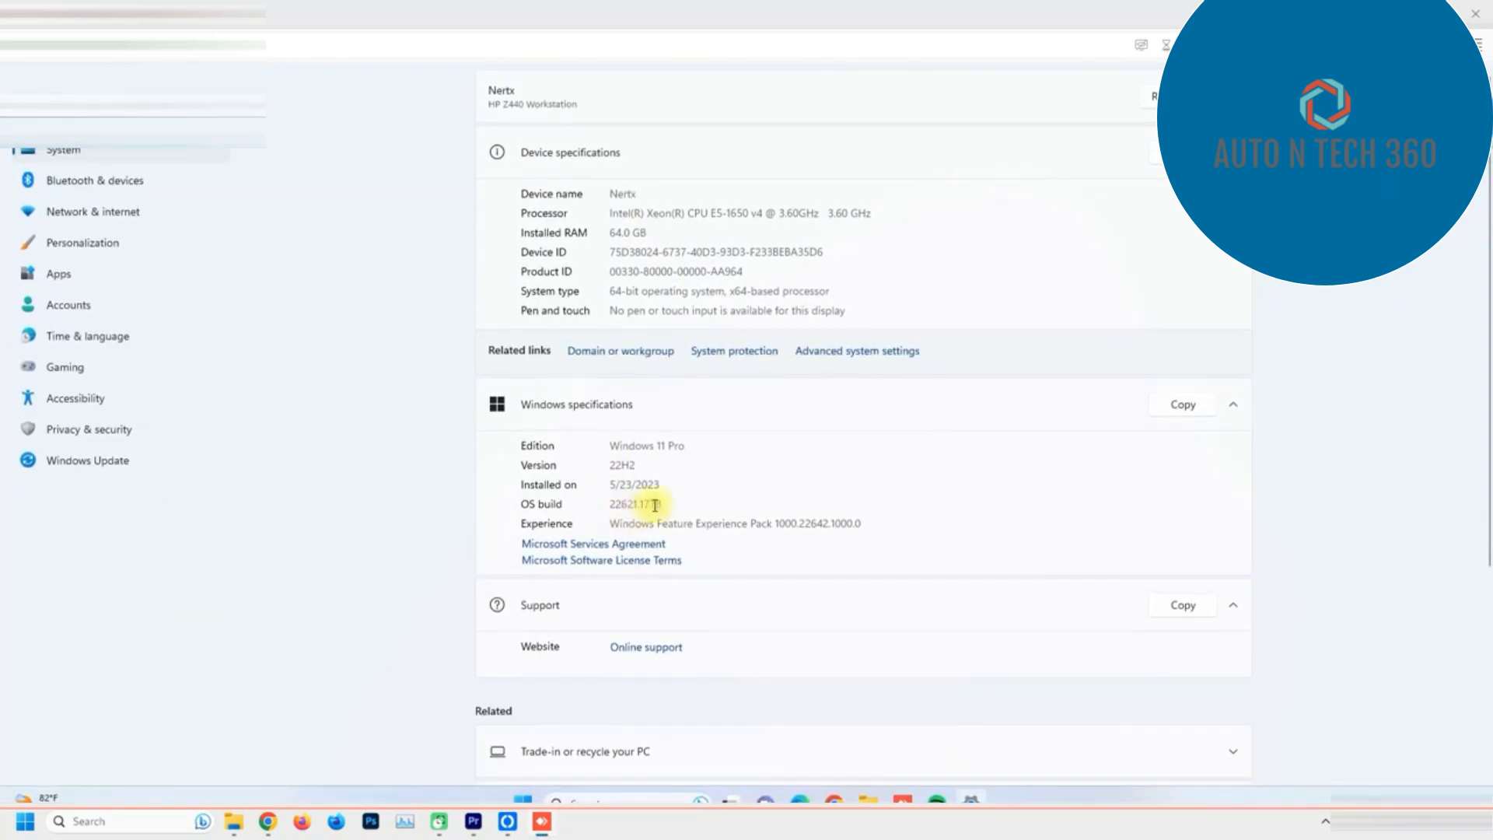
{"action": "left_click", "coordinate": [641, 504]}
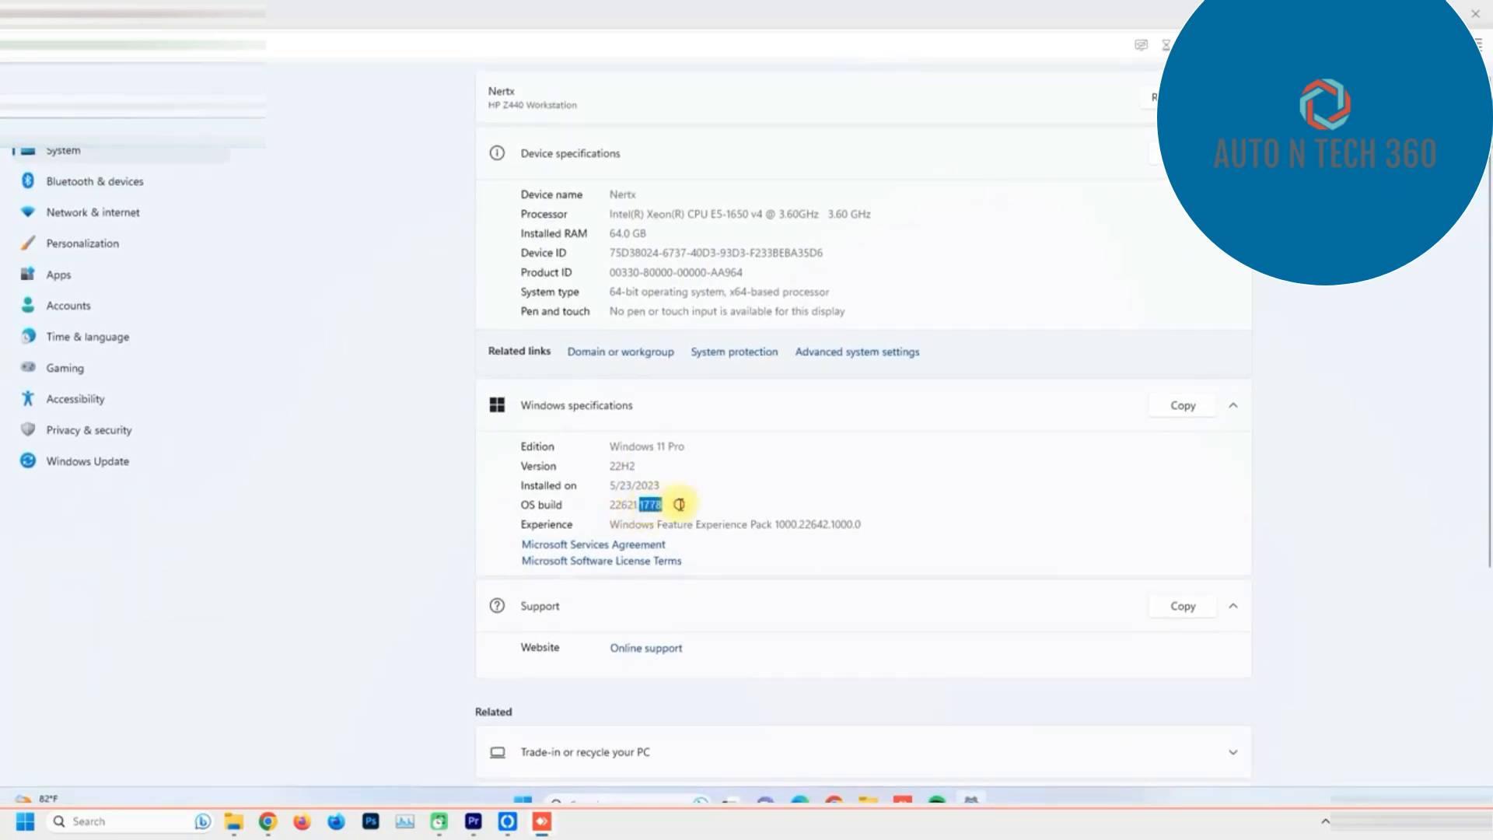
{"action": "left_click", "coordinate": [674, 505]}
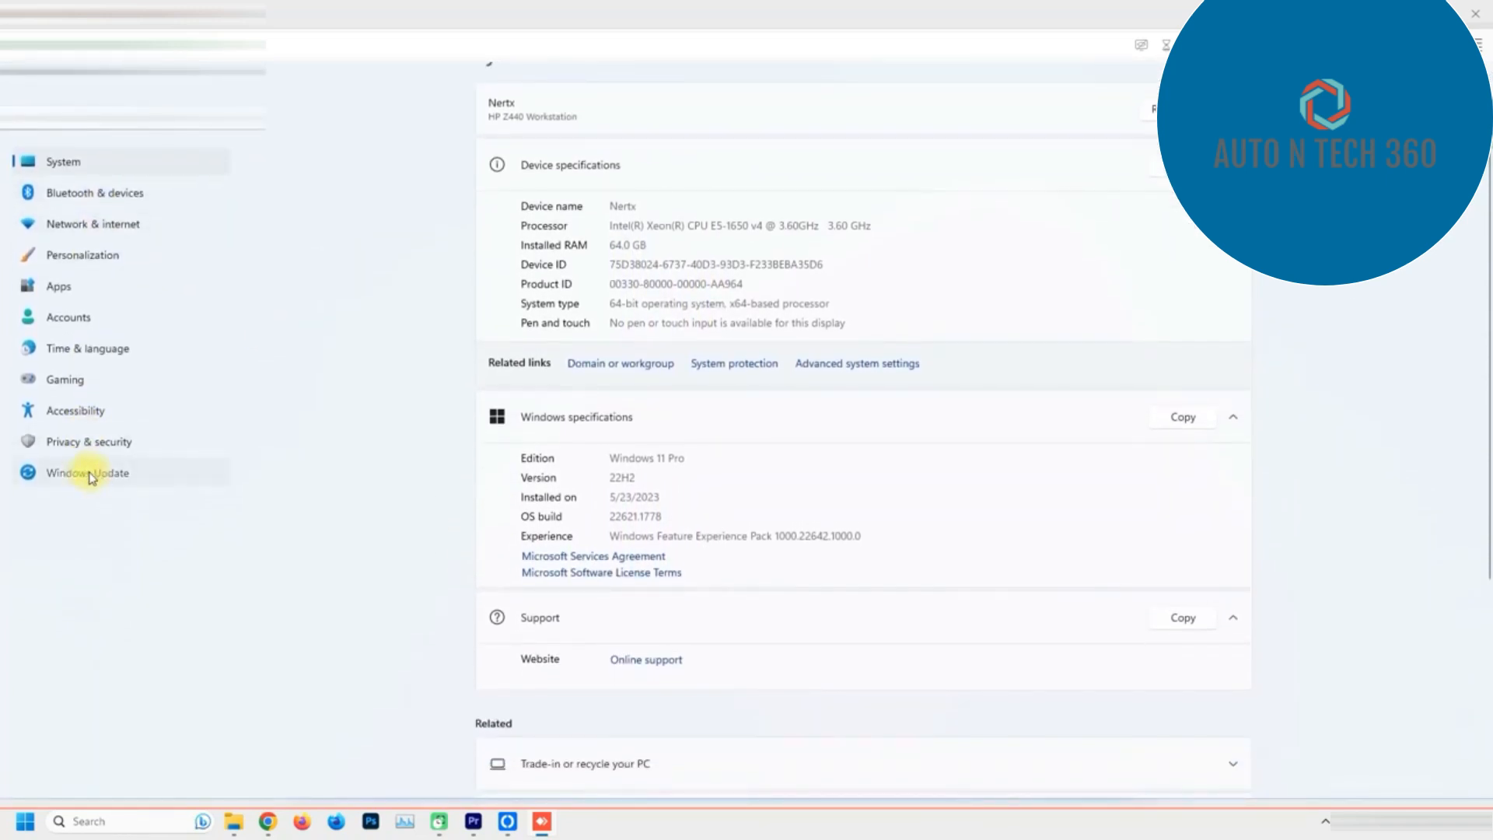
{"action": "left_click", "coordinate": [88, 472]}
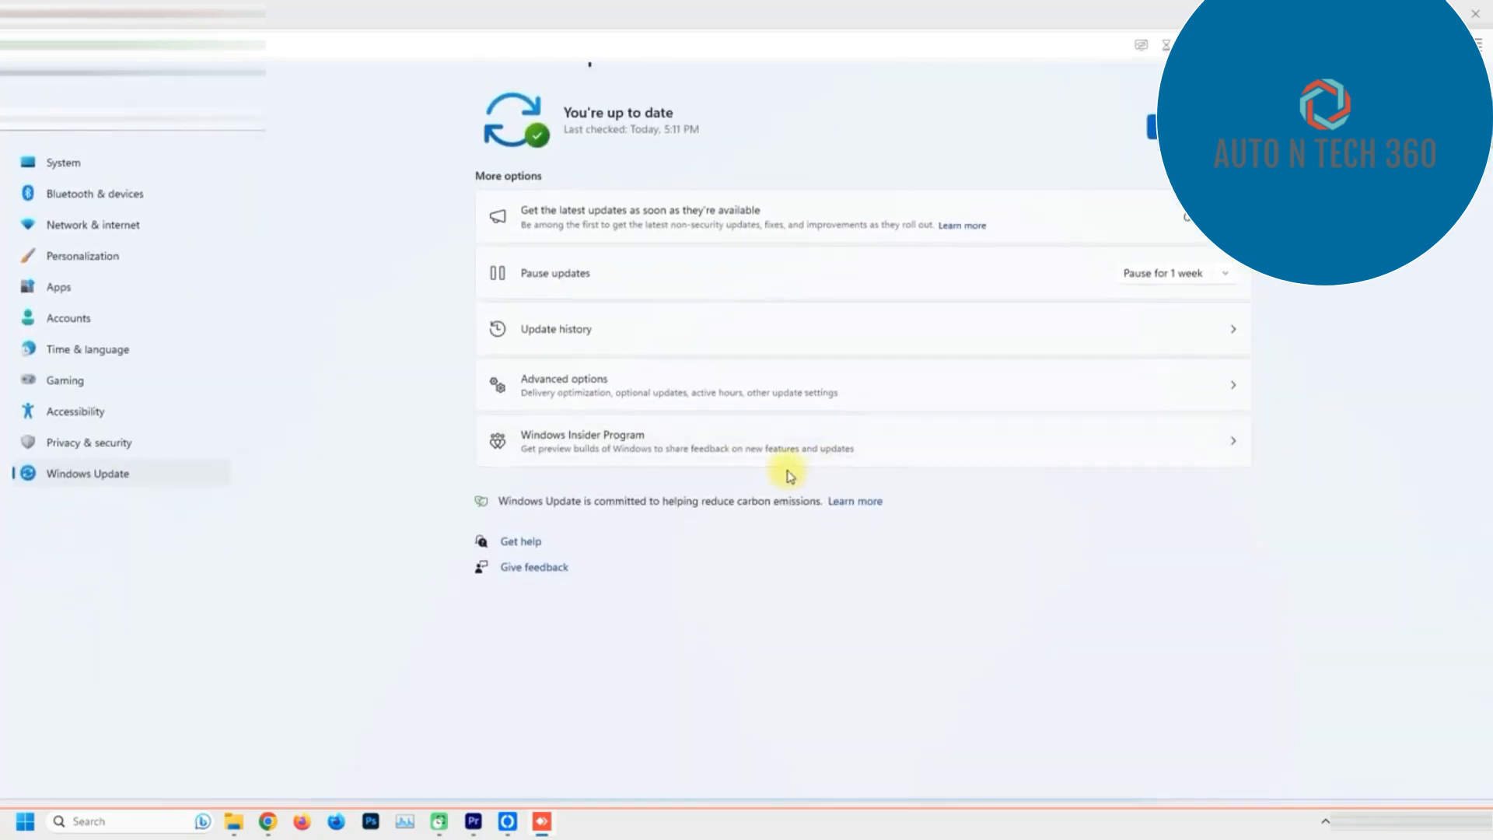
- View the Windows update history and highlight the KB number of the 2023-05 Cumulative Update Preview for Windows 11
{"action": "left_click", "coordinate": [645, 371]}
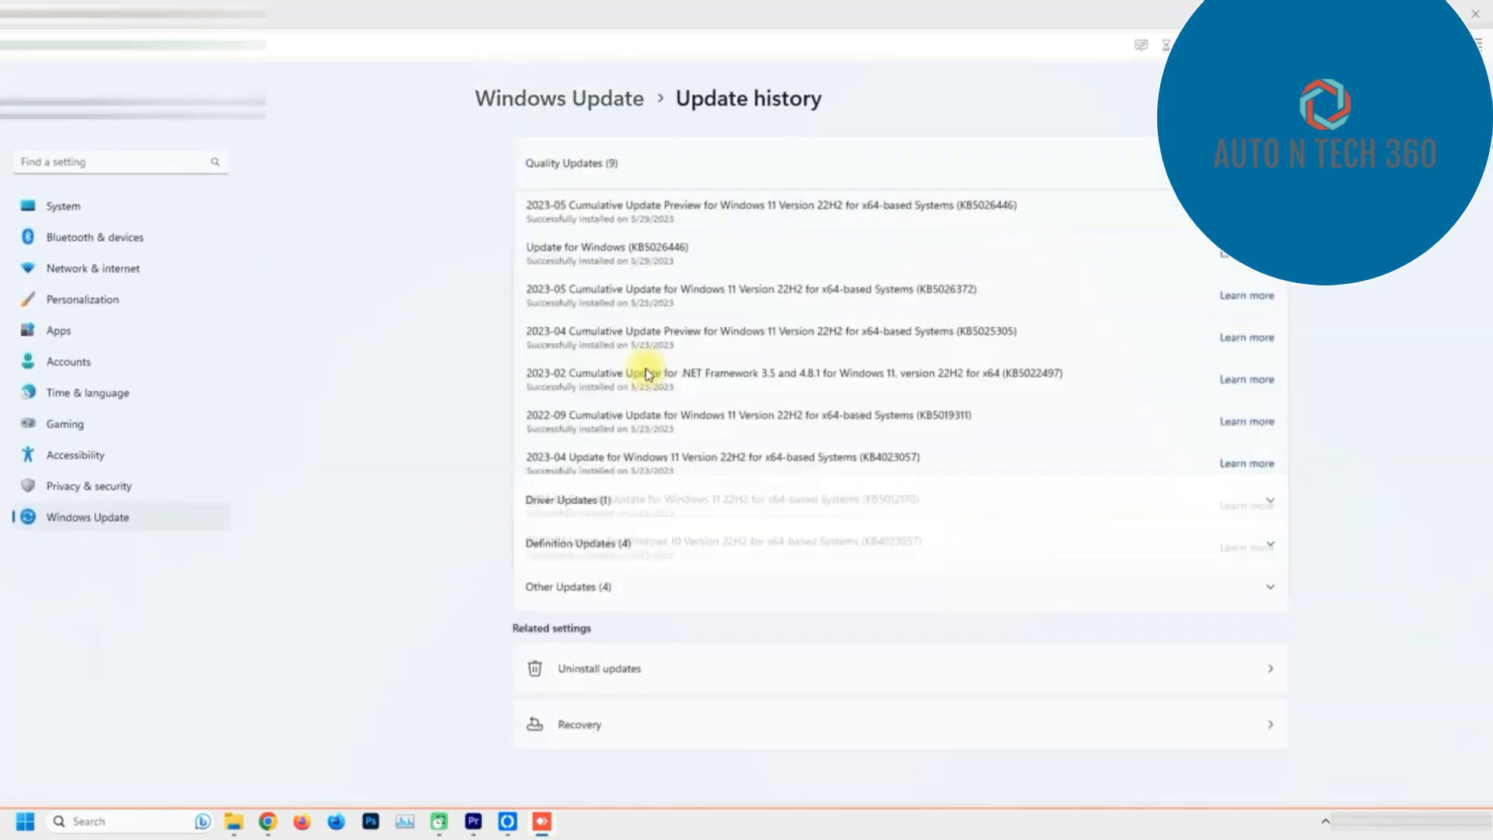
{"action": "double_click", "coordinate": [922, 217]}
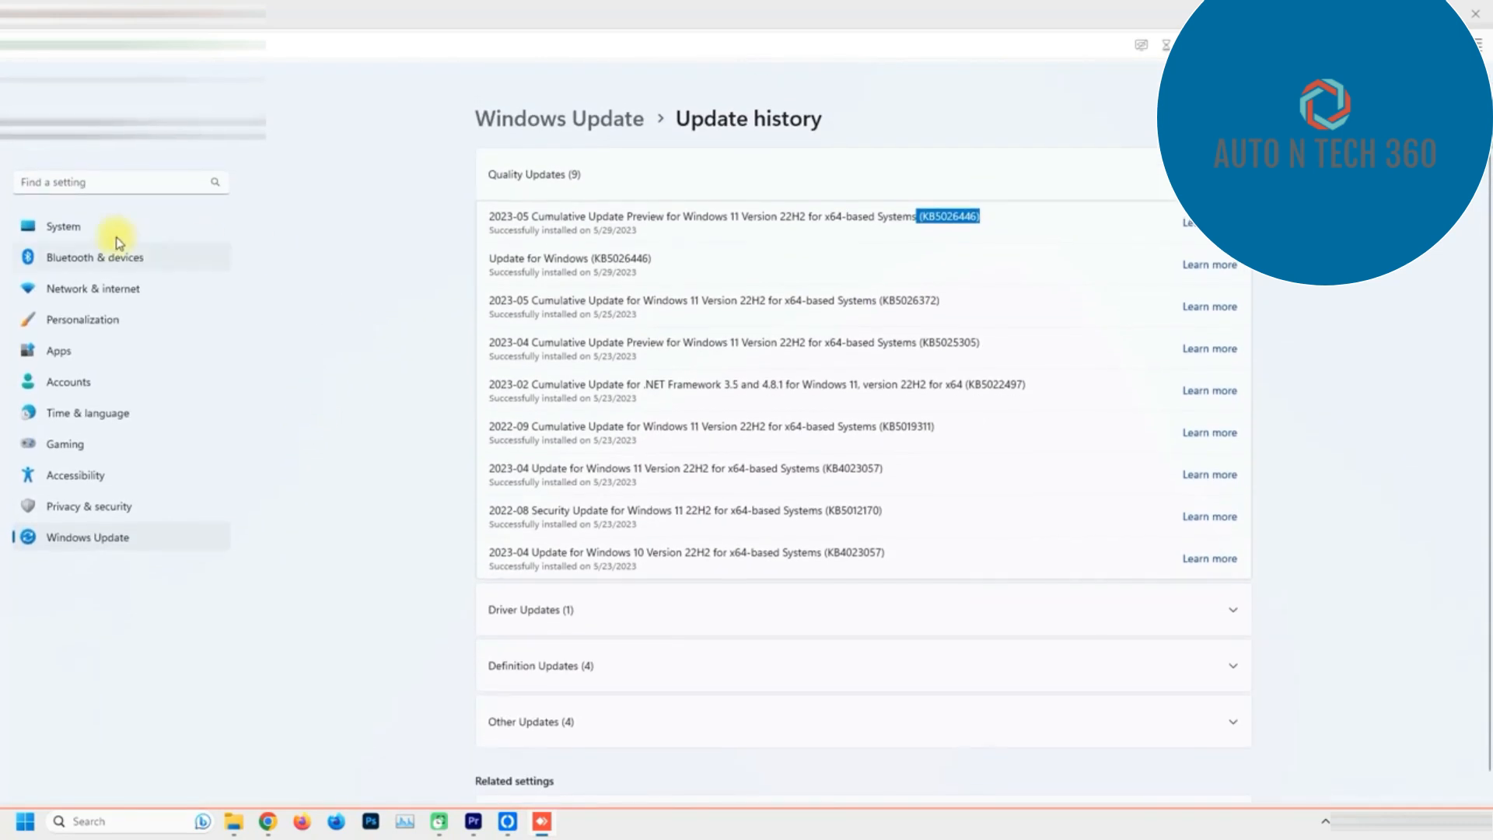
- View the System About page to examine the processor and installed RAM alongside the Windows edition, version and OS build
{"action": "left_click", "coordinate": [62, 227]}
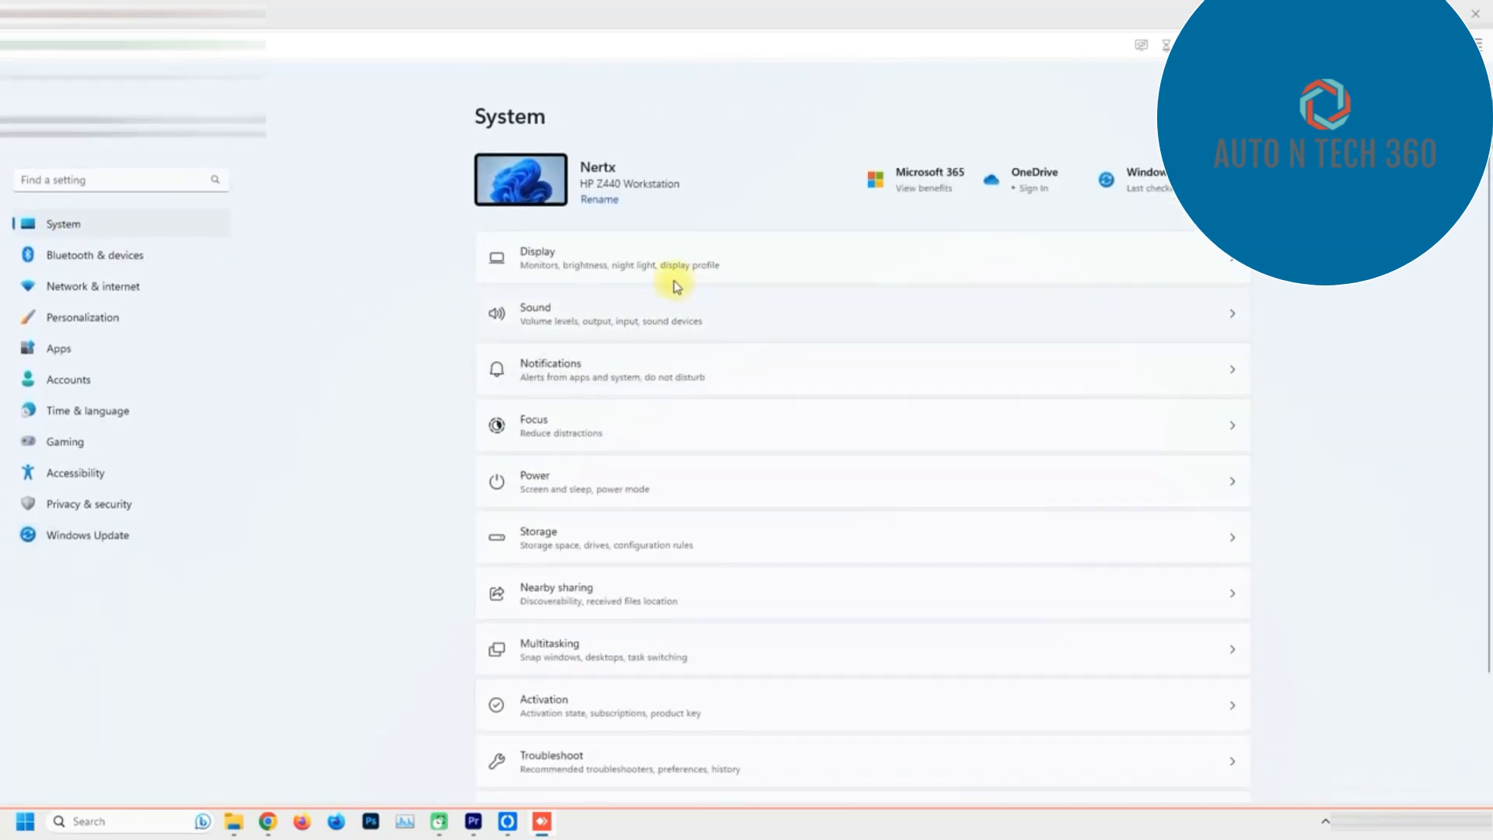
{"action": "scroll", "coordinate": [566, 715], "scroll_direction": "down", "scroll_amount": 3}
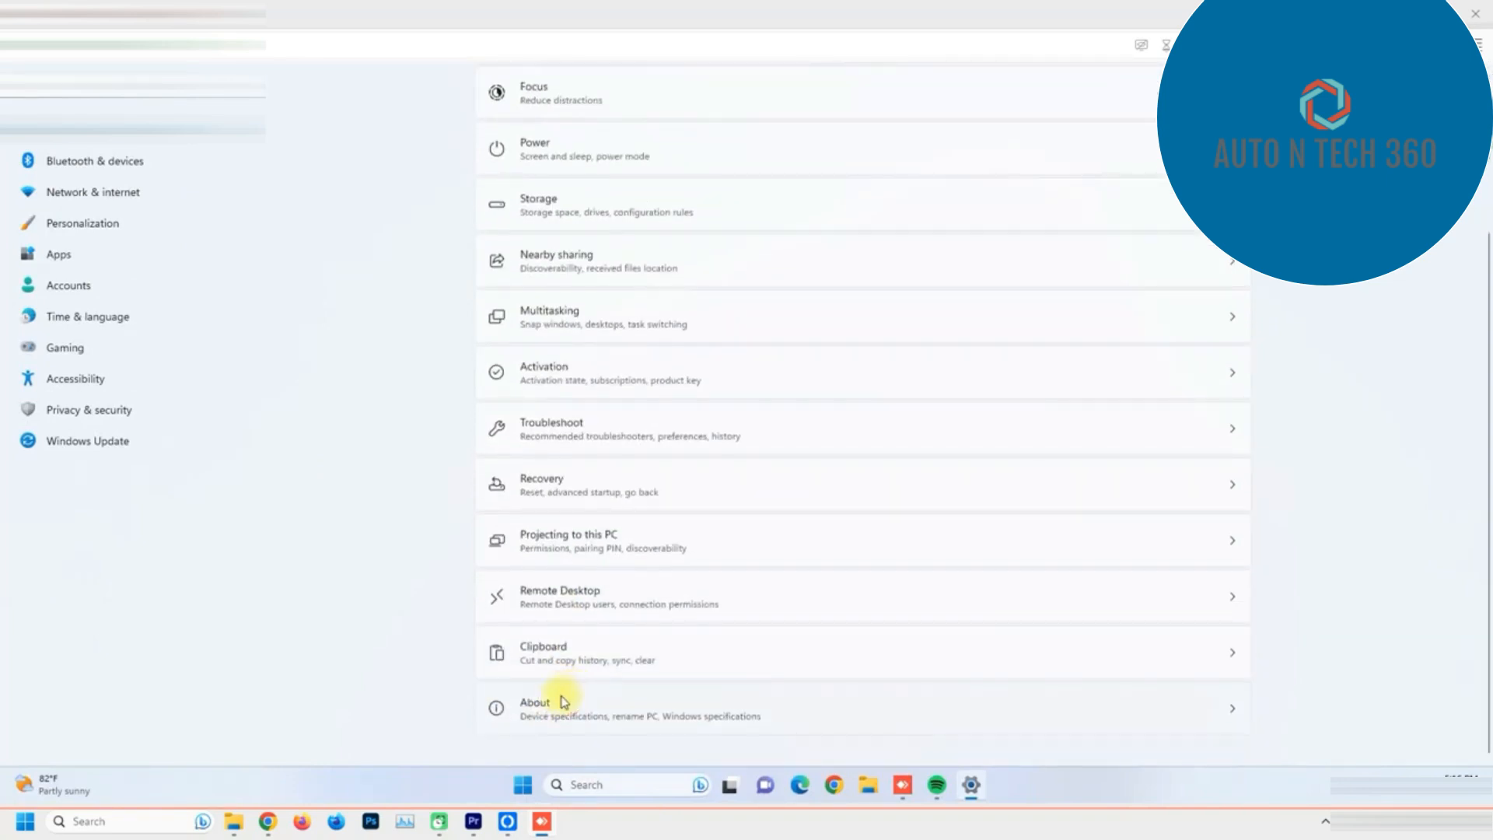
{"action": "left_click", "coordinate": [535, 702]}
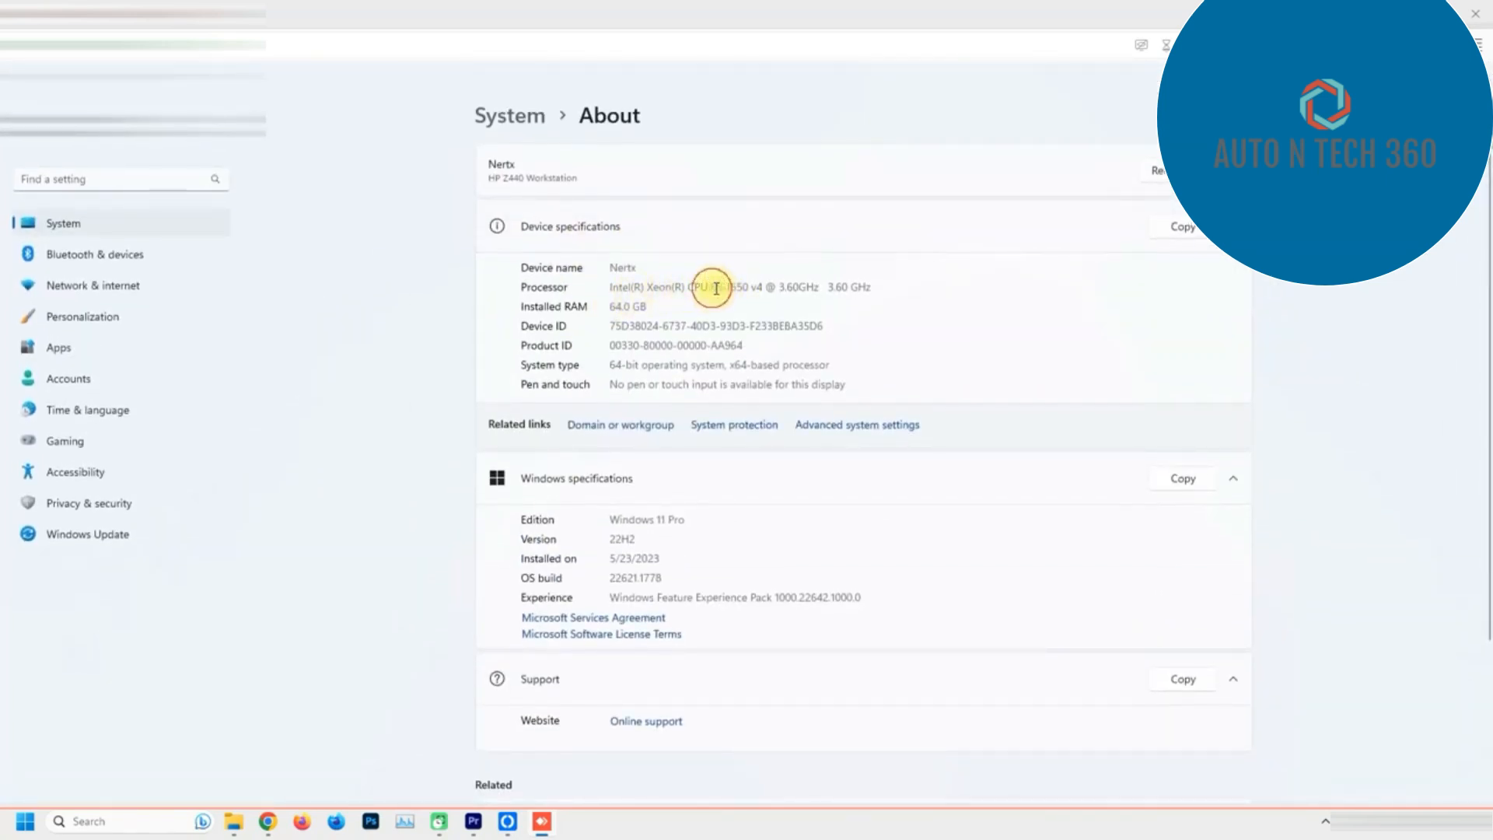
{"action": "left_click", "coordinate": [1027, 299]}
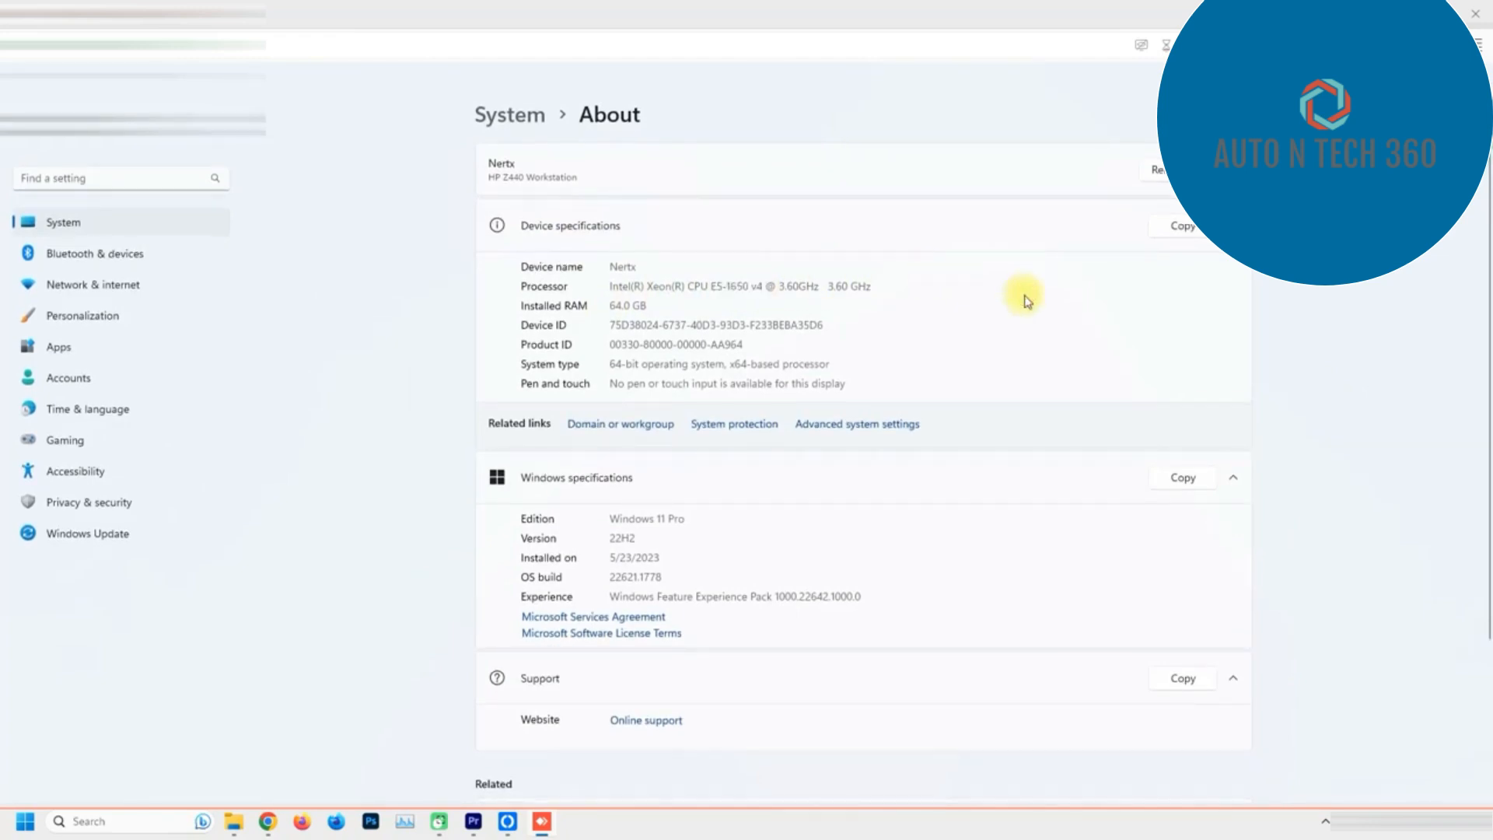